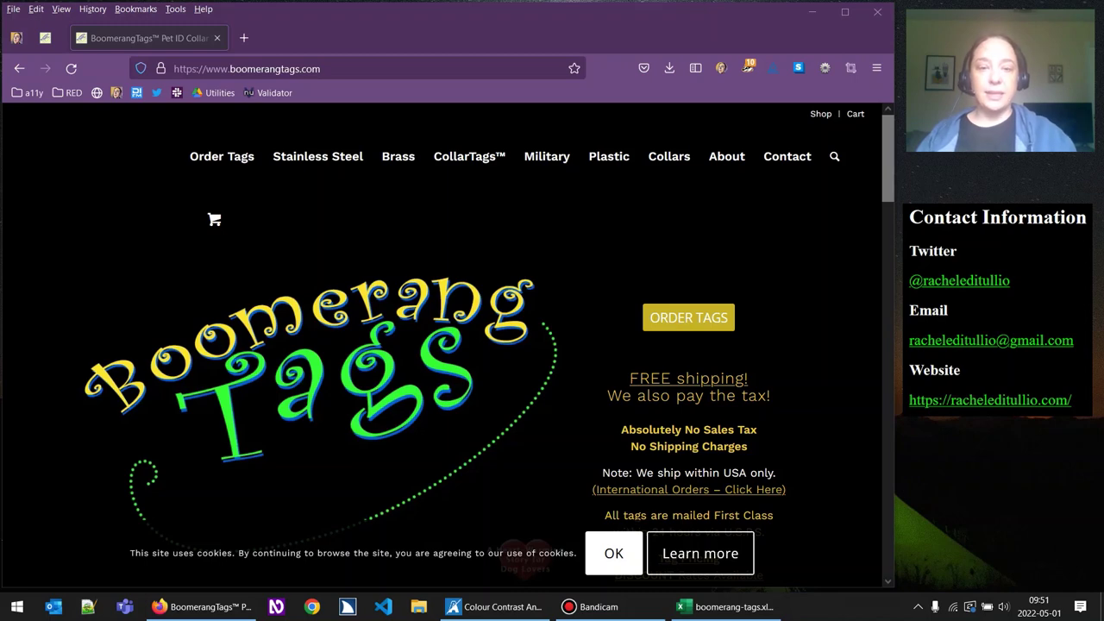
Switch to the boomerang-tags.xlsx workbook in Excel and show its Overview sheet.
{"action": "left_click", "coordinate": [770, 607]}
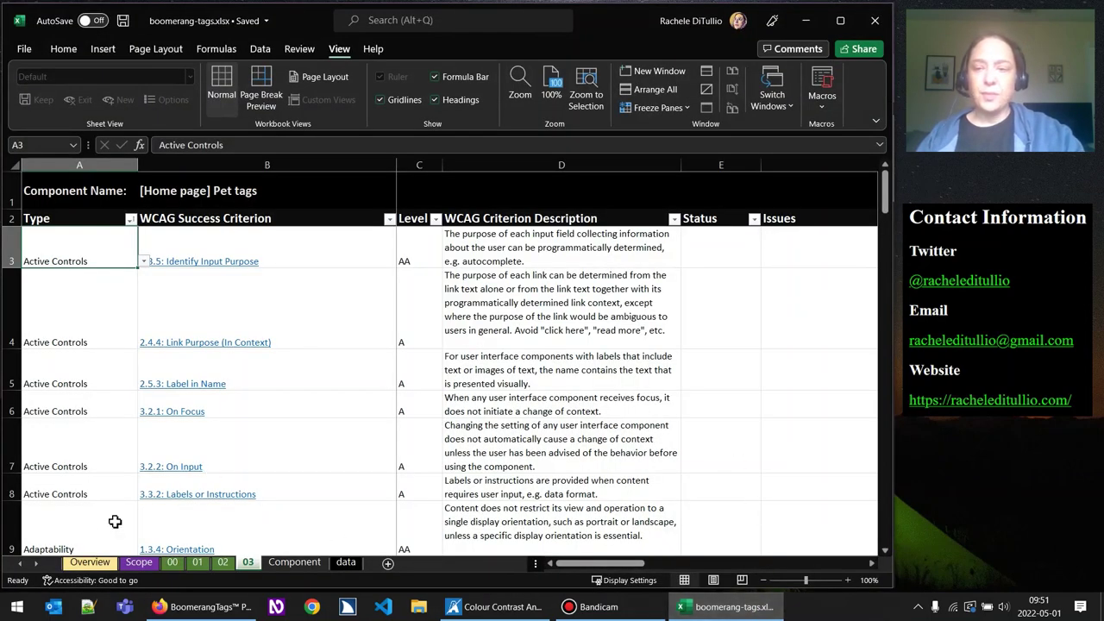
{"action": "left_click", "coordinate": [105, 566]}
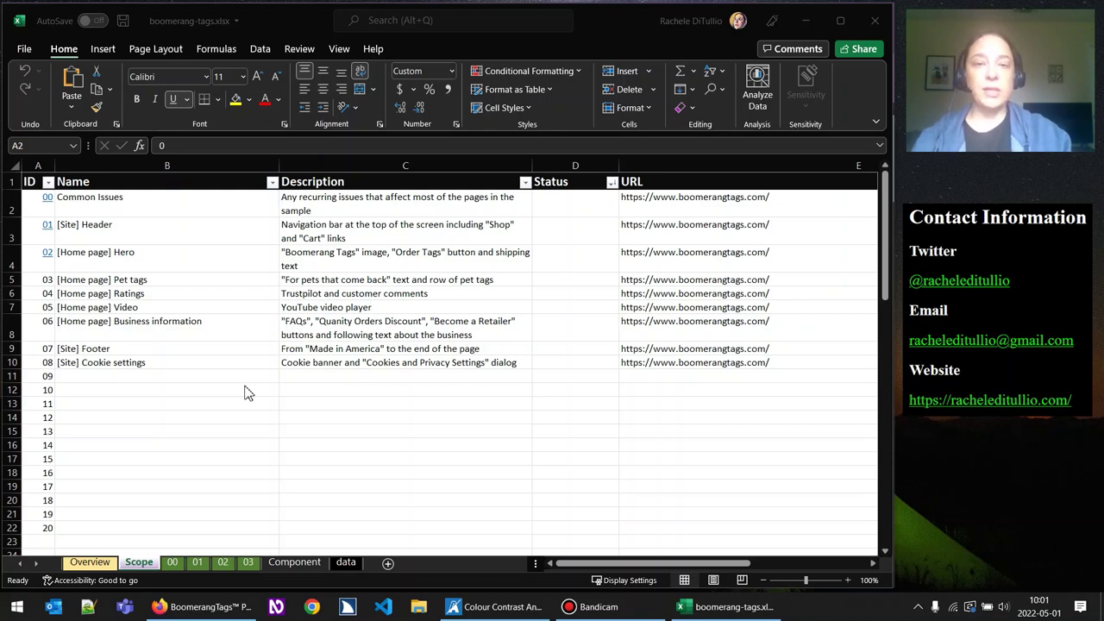
Try Testing, Under review and Completed as the Common Issues status on the Scope sheet, and clear the cell again.
{"action": "left_click", "coordinate": [595, 203]}
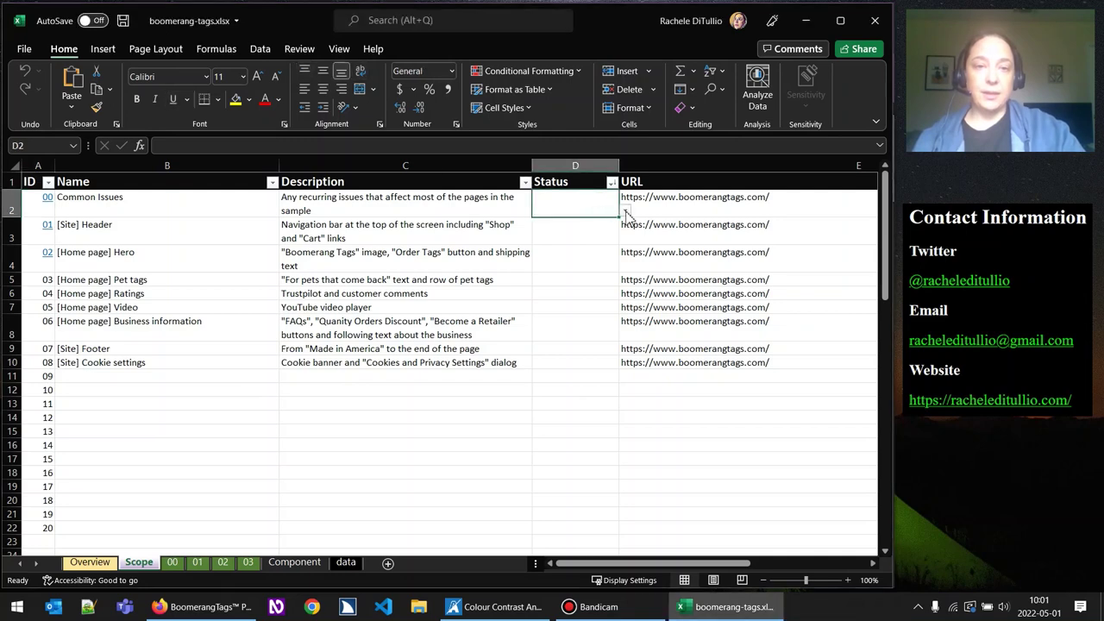
{"action": "left_click", "coordinate": [626, 211]}
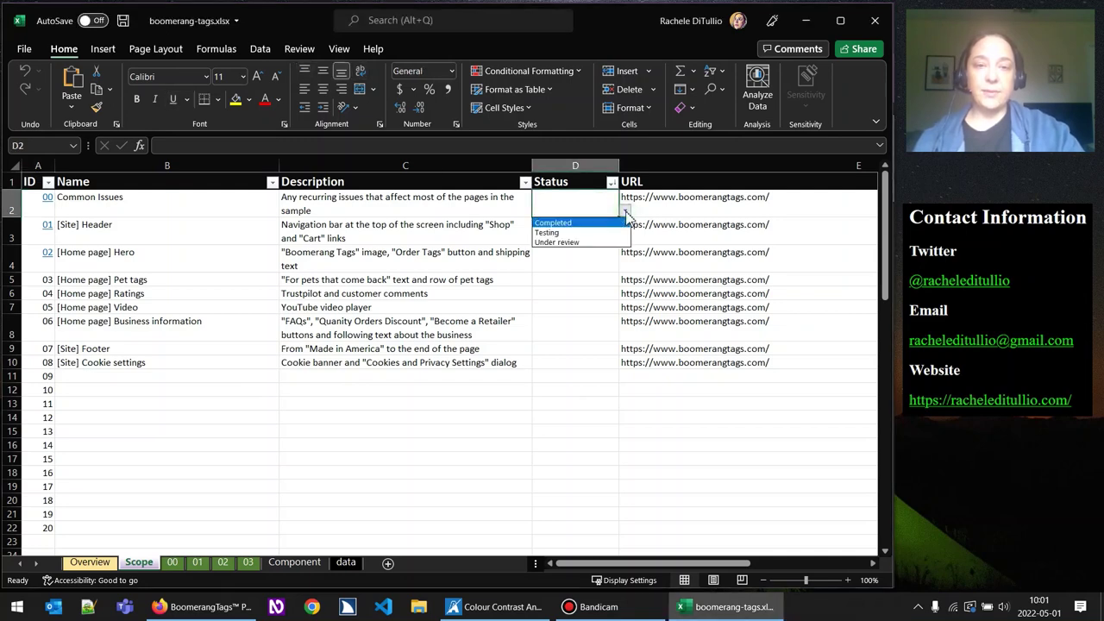
{"action": "left_click", "coordinate": [609, 233]}
{"action": "left_click", "coordinate": [626, 212]}
{"action": "left_click", "coordinate": [601, 243]}
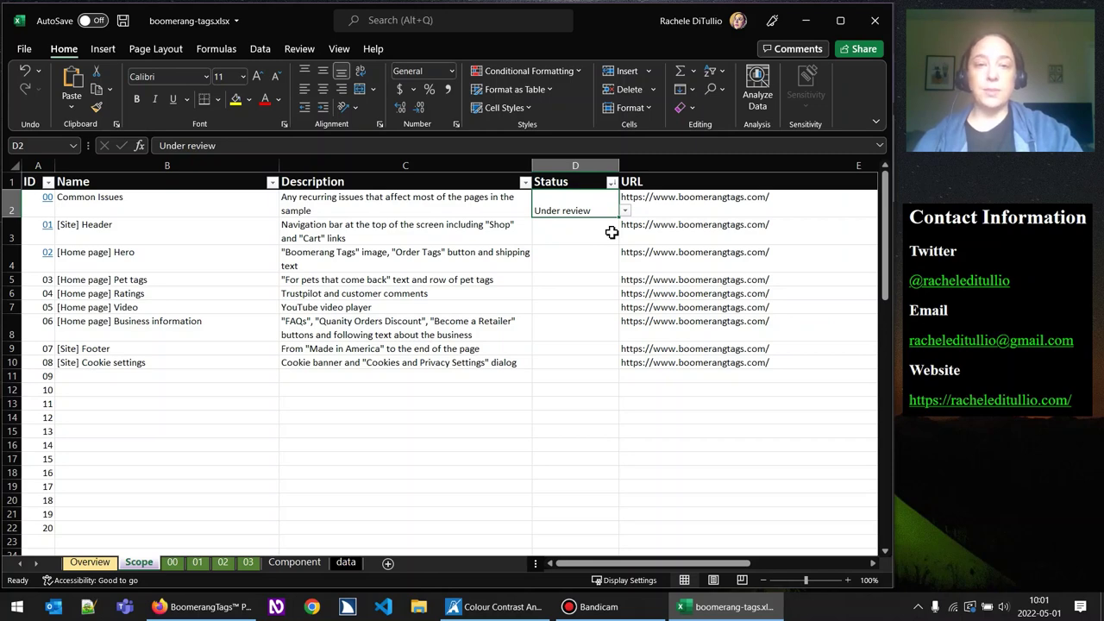
{"action": "left_click", "coordinate": [625, 212]}
{"action": "left_click", "coordinate": [602, 222]}
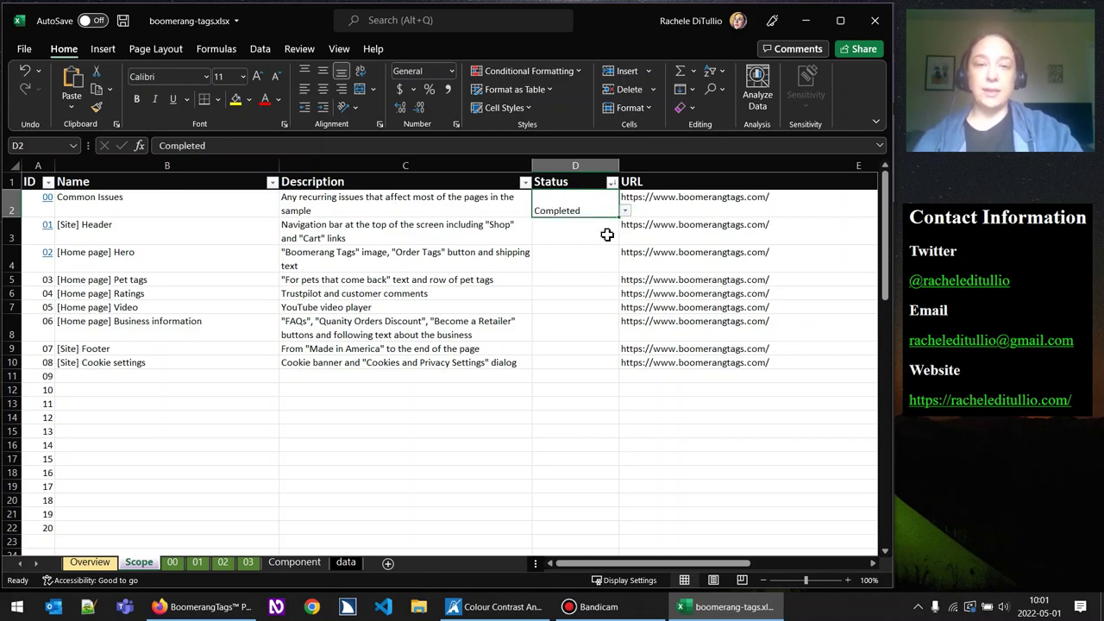
{"action": "key", "text": "Delete"}
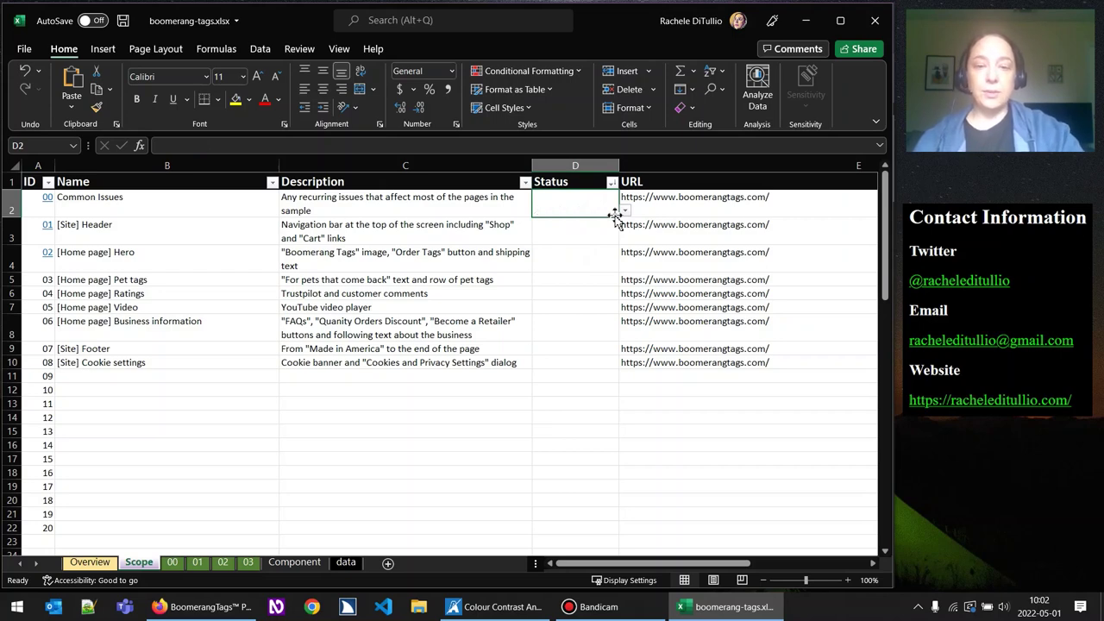
View the status source lists on the data sheet and return to the URL column heading of the Scope sheet.
{"action": "left_click", "coordinate": [346, 562]}
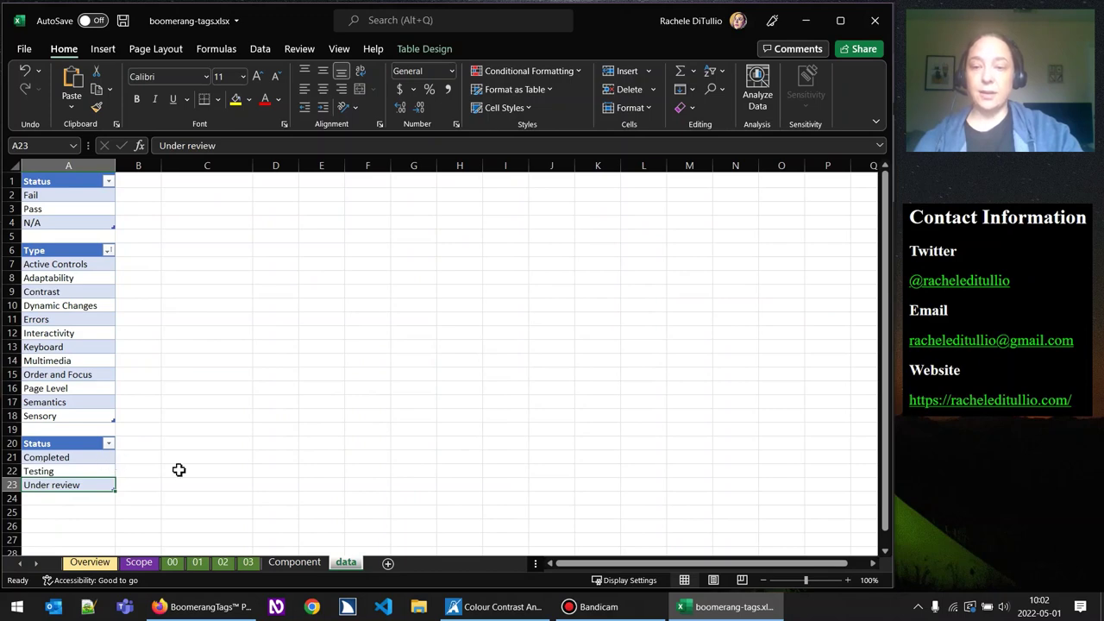
{"action": "left_click", "coordinate": [139, 562]}
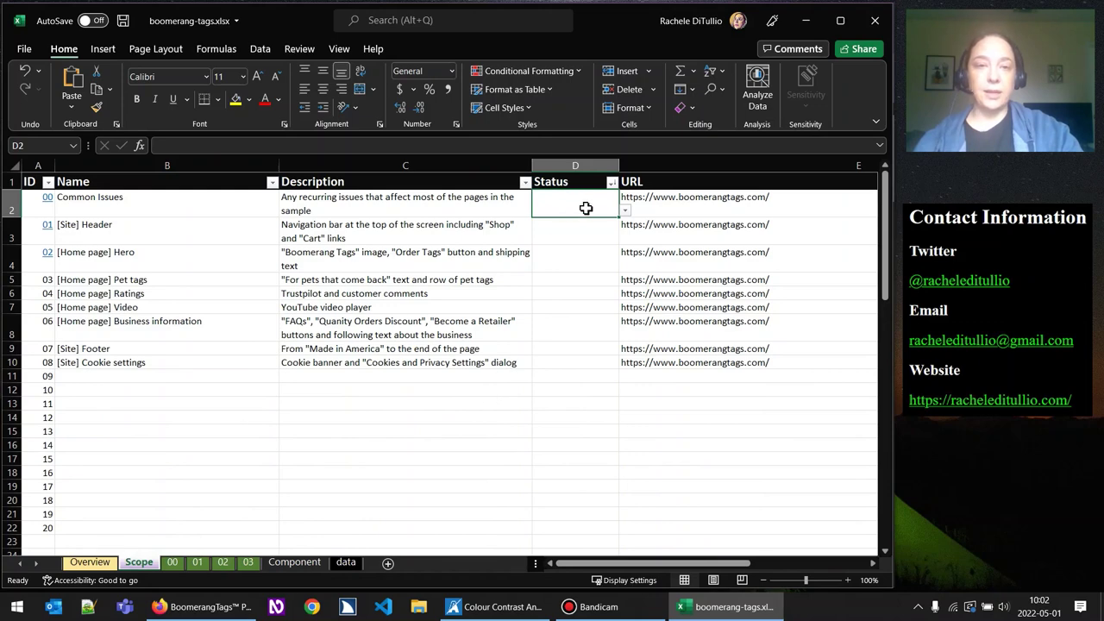
{"action": "left_click", "coordinate": [677, 181]}
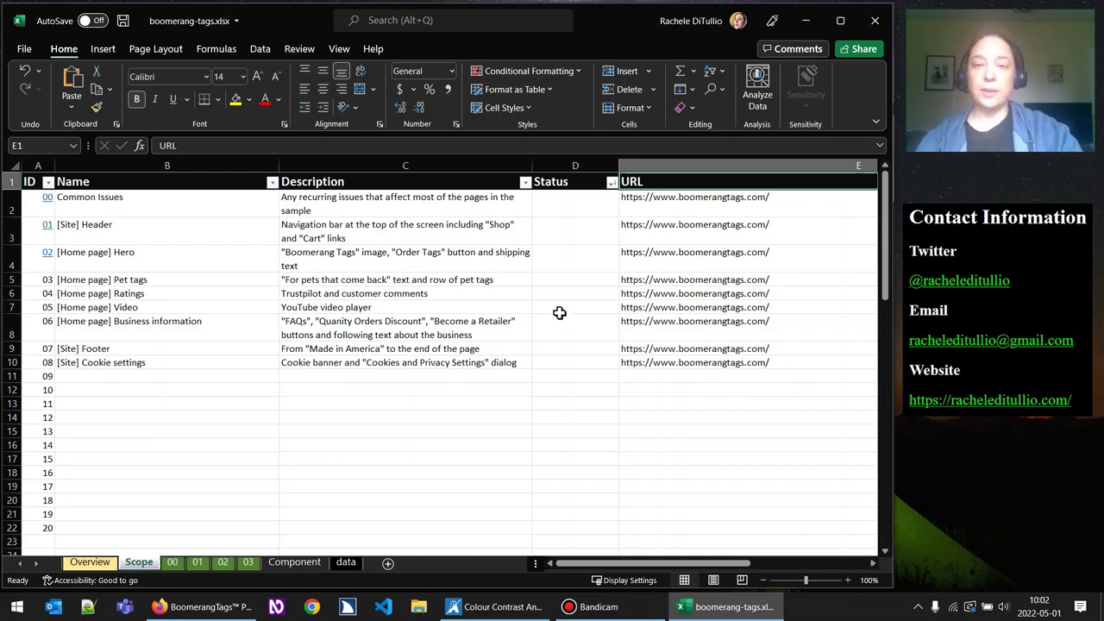
Go through the component names on the Scope sheet one by one, from [Site] Header to [Site] Cookie settings.
{"action": "left_click", "coordinate": [256, 234]}
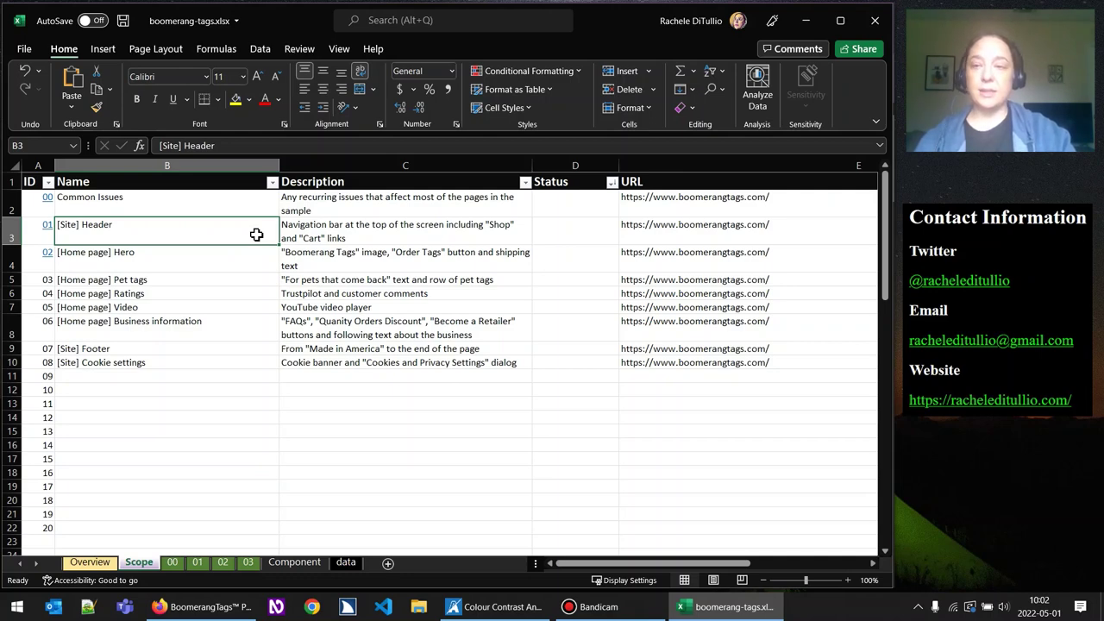
{"action": "key", "text": "Down"}
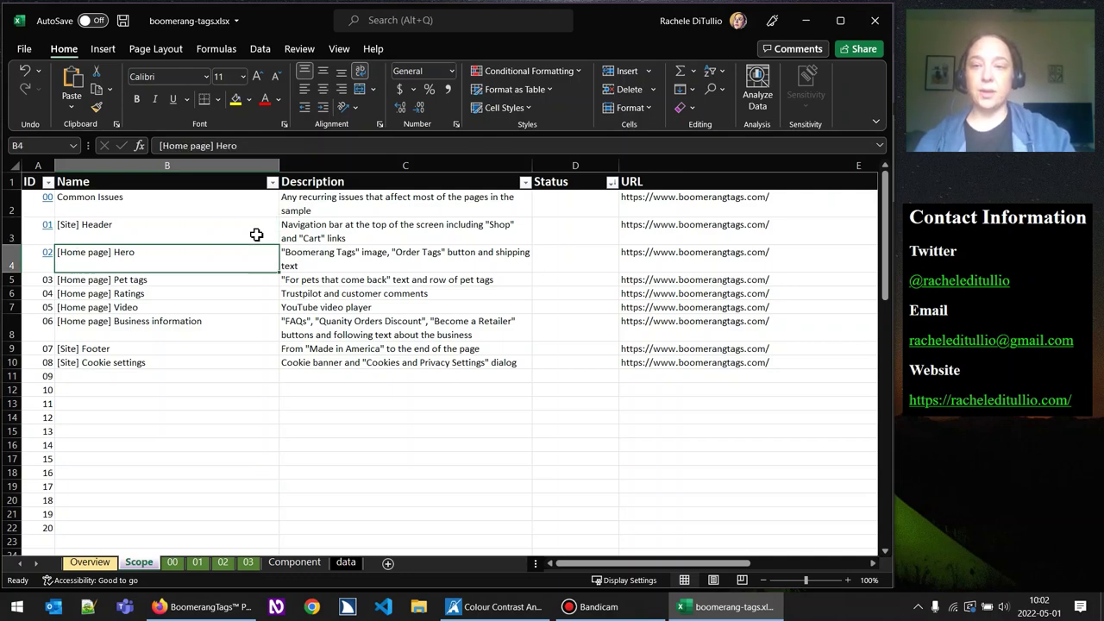
{"action": "key", "text": "Down"}
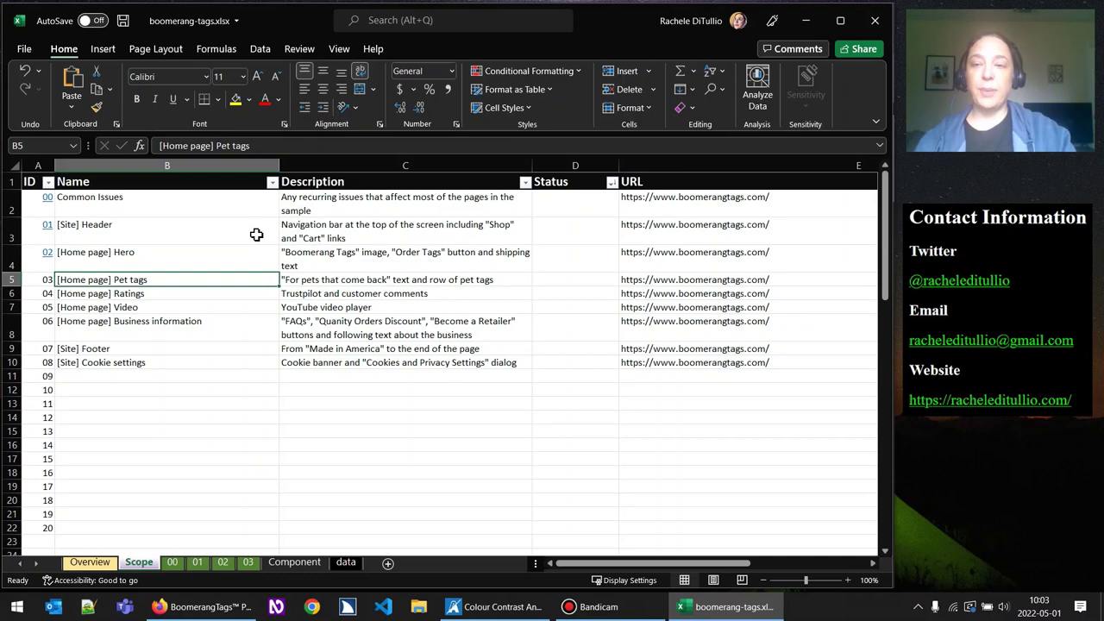
{"action": "key", "text": "Down"}
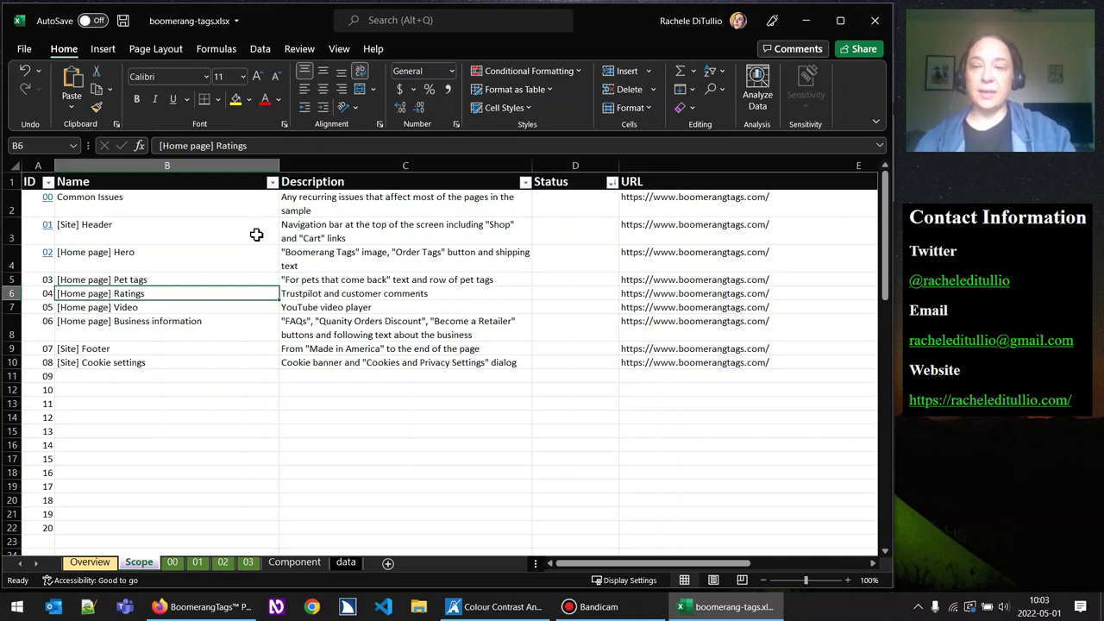
{"action": "key", "text": "Down"}
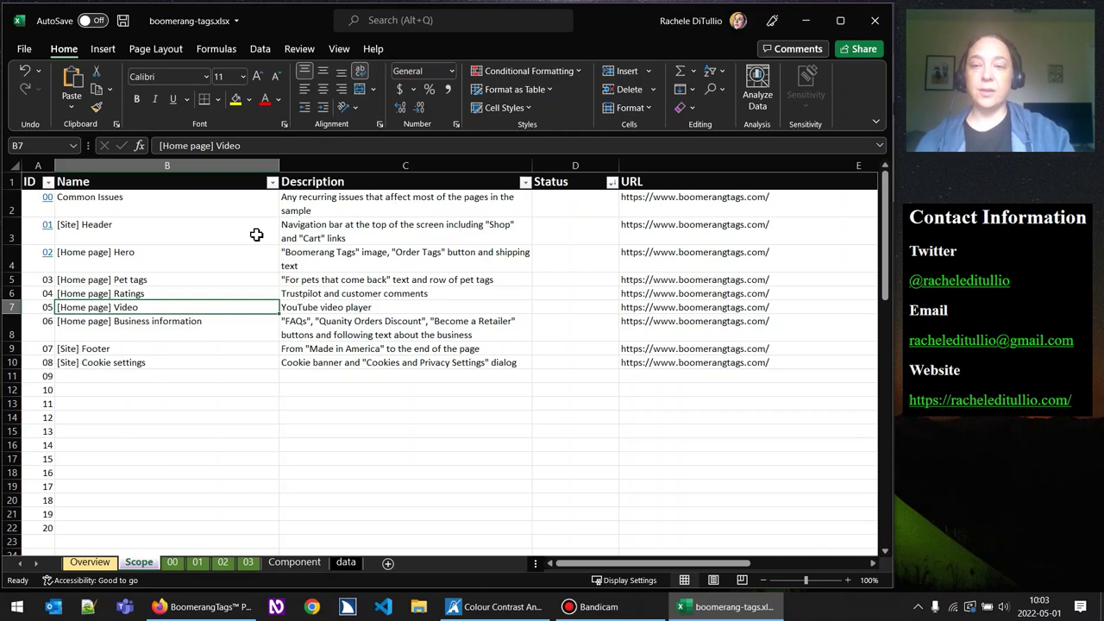
{"action": "key", "text": "Down"}
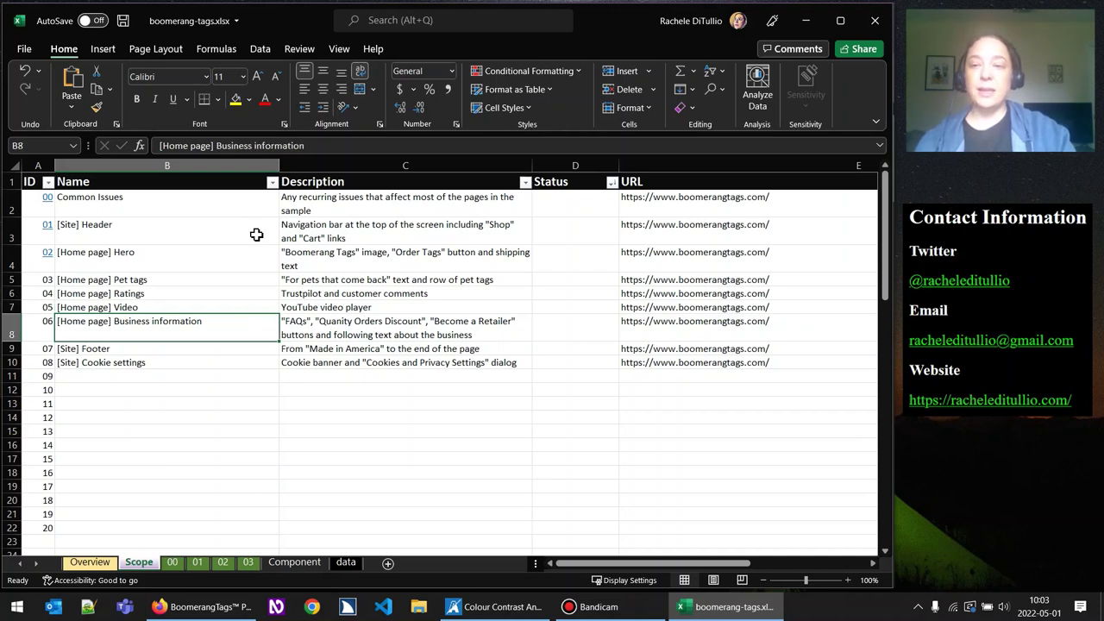
{"action": "key", "text": "Down"}
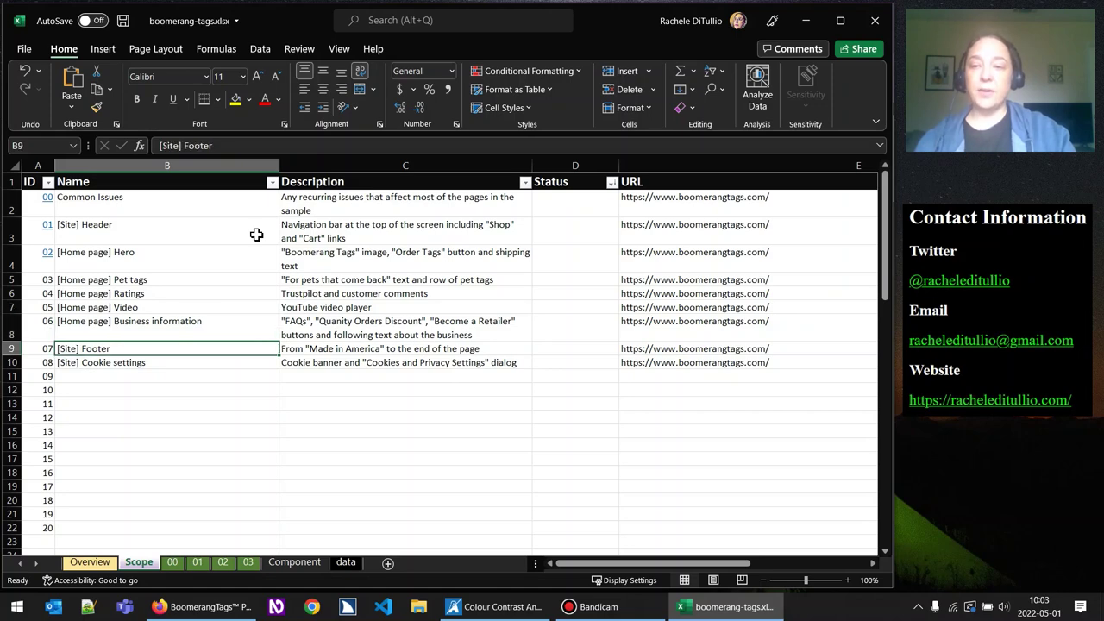
{"action": "key", "text": "Down"}
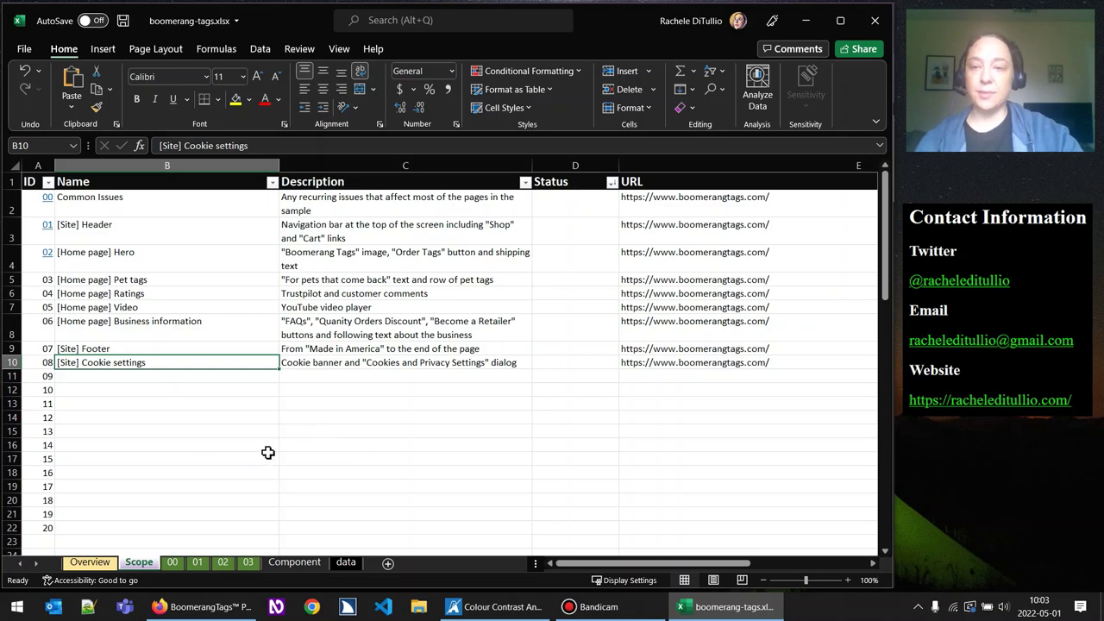
Switch to Firefox and examine the outlined header, hero, pet tags, ratings and video sections in the annotated BoomerangTags home page.
{"action": "left_click", "coordinate": [216, 615]}
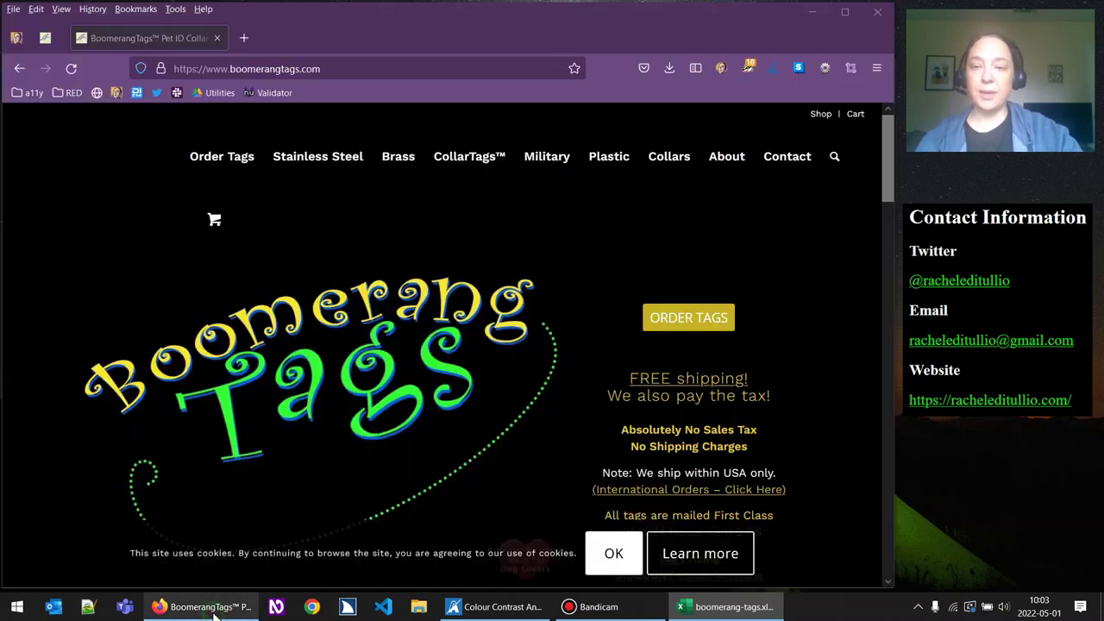
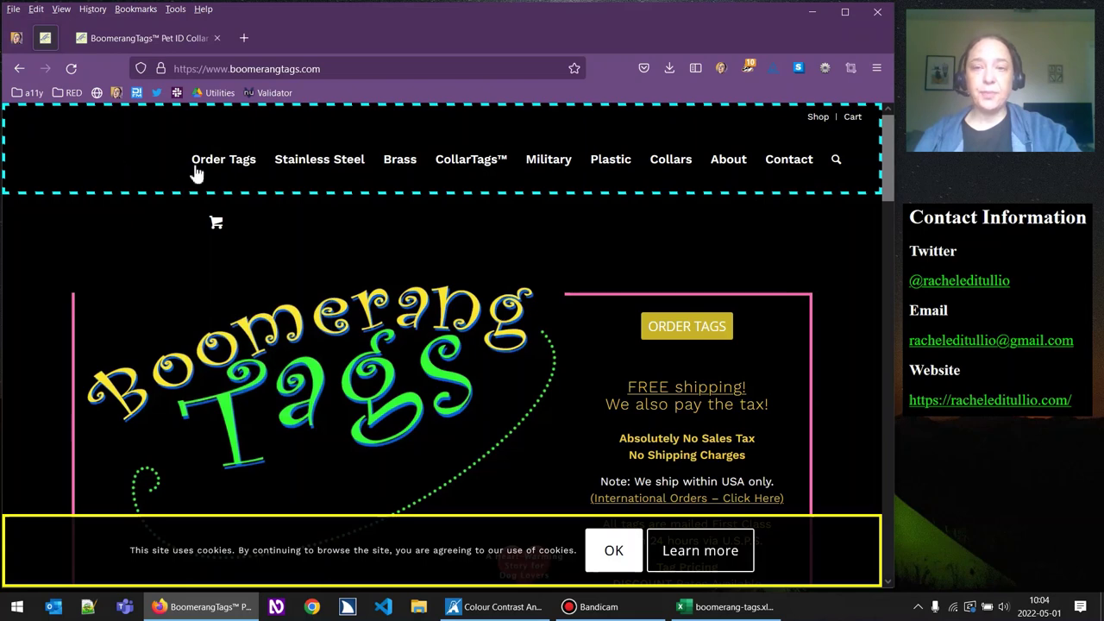
{"action": "mouse_move", "coordinate": [218, 169]}
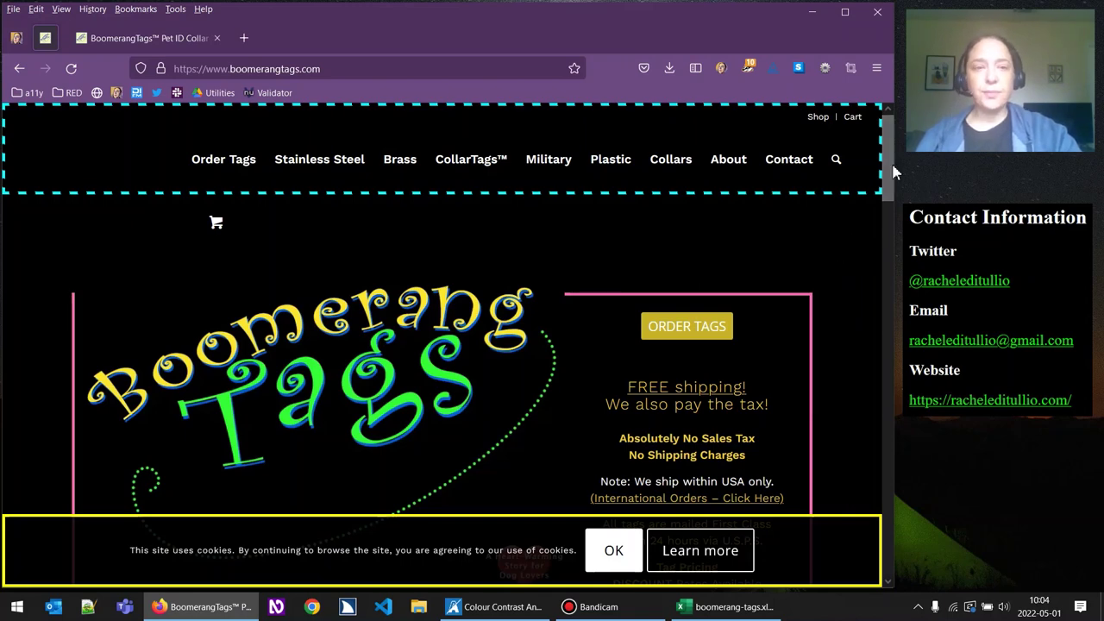
{"action": "left_click_drag", "start_coordinate": [890, 171], "coordinate": [885, 207]}
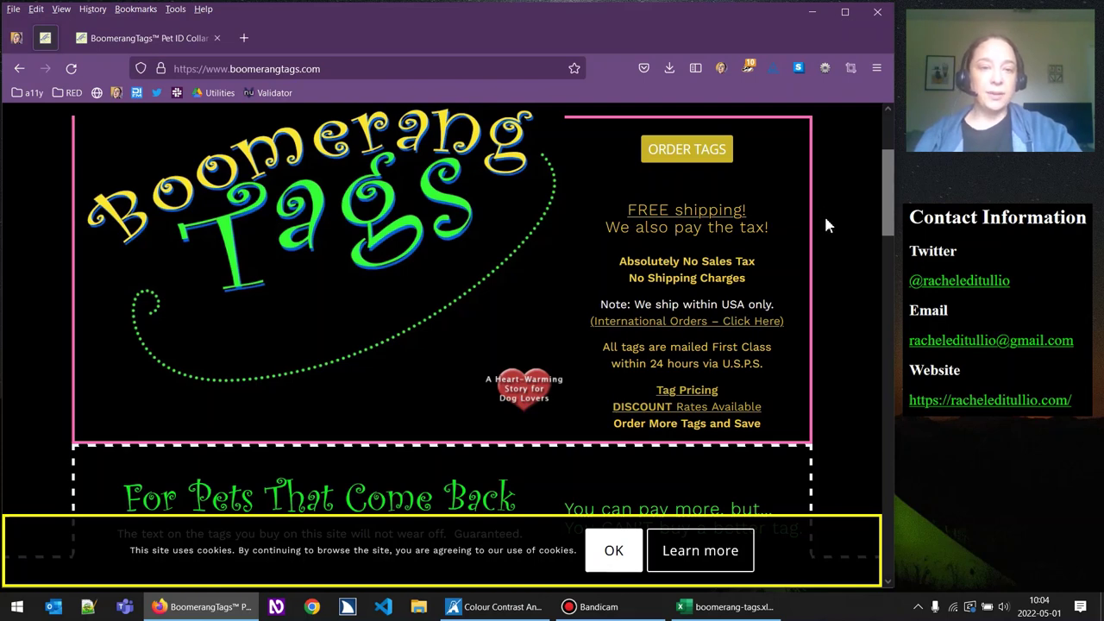
{"action": "scroll", "coordinate": [883, 185], "scroll_direction": "down", "scroll_amount": 2}
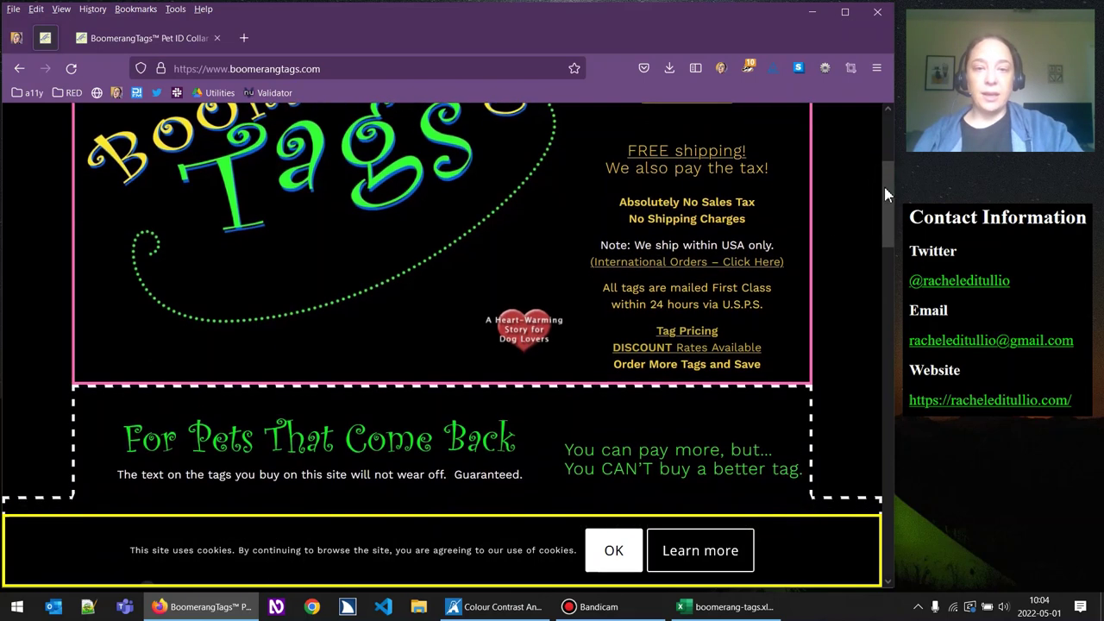
{"action": "left_click_drag", "start_coordinate": [885, 194], "coordinate": [885, 199]}
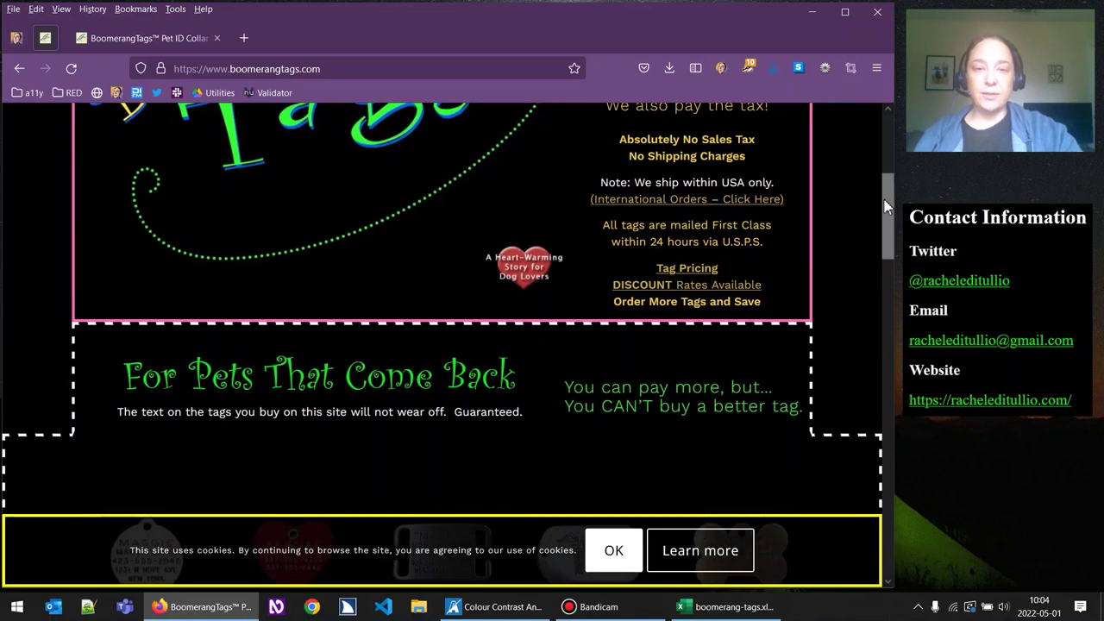
{"action": "left_click_drag", "start_coordinate": [884, 201], "coordinate": [891, 250]}
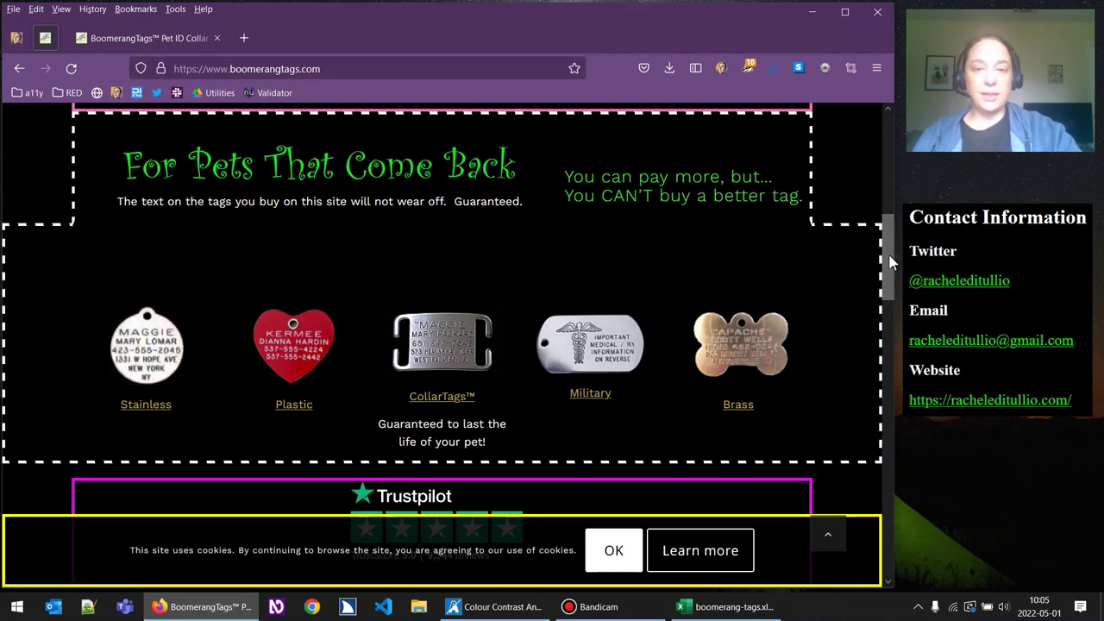
{"action": "left_click_drag", "start_coordinate": [892, 264], "coordinate": [880, 317]}
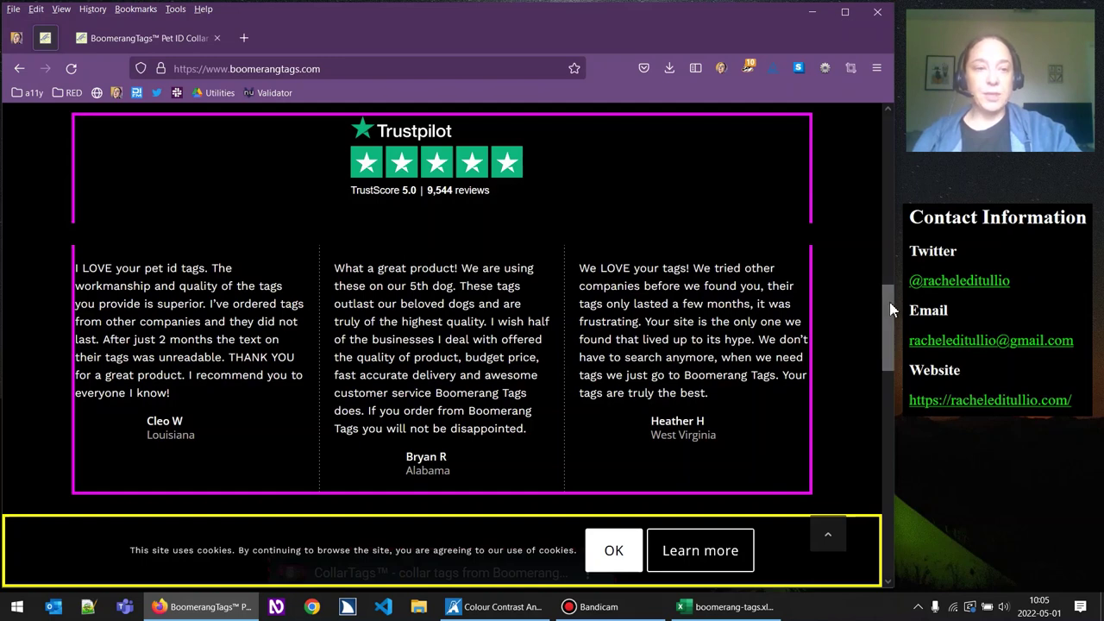
{"action": "left_click_drag", "start_coordinate": [889, 310], "coordinate": [892, 389]}
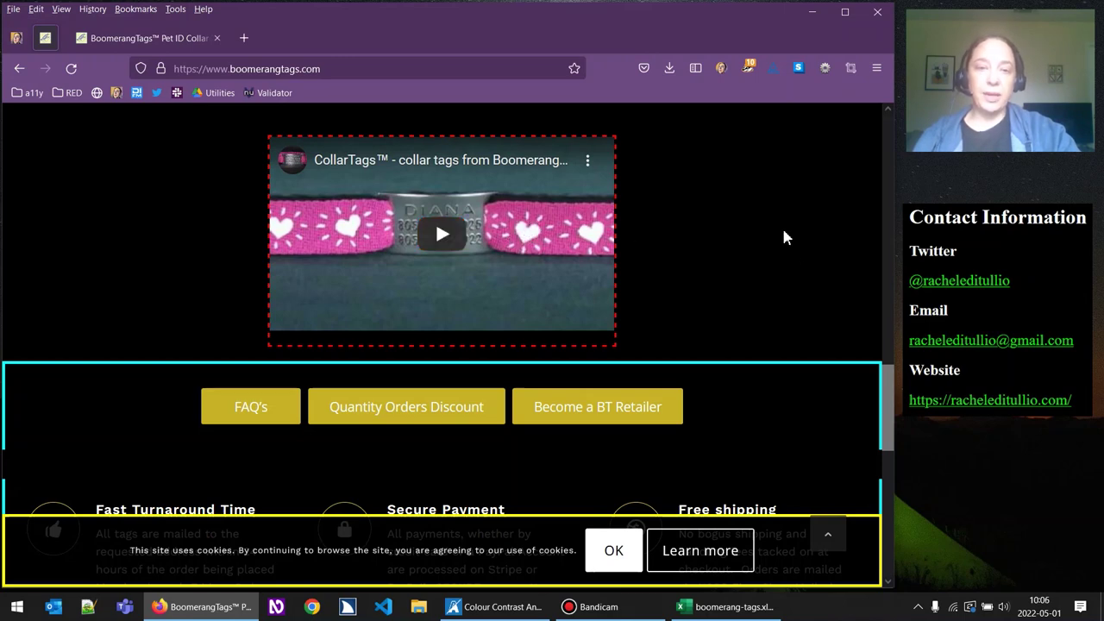
Examine the outlined business information and footer sections of the annotated home page.
{"action": "scroll", "coordinate": [830, 237], "scroll_direction": "down", "scroll_amount": 3}
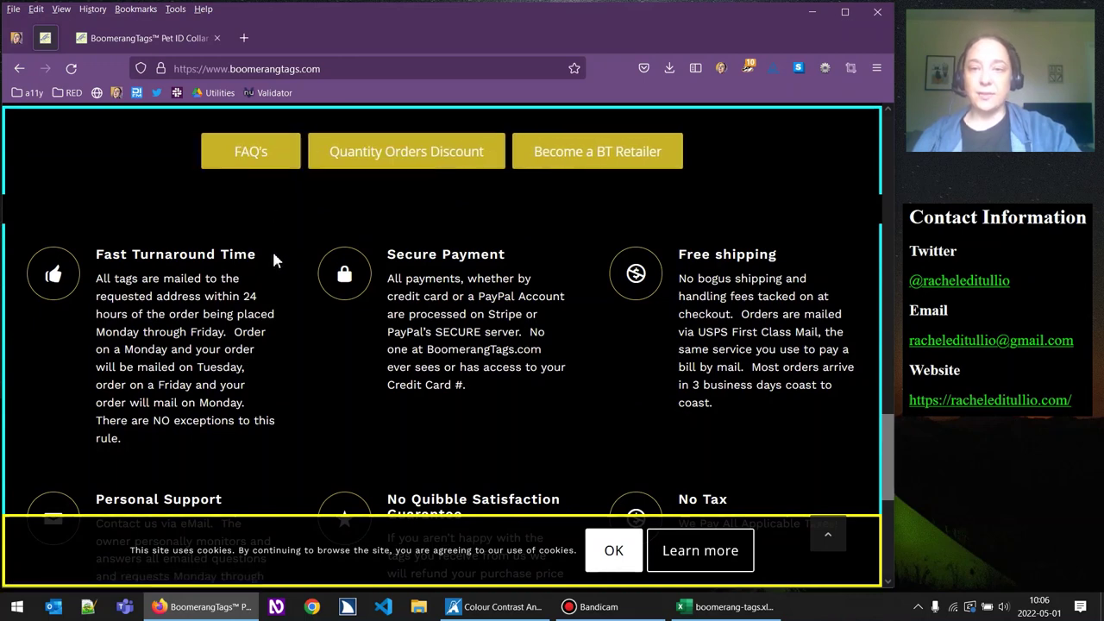
{"action": "scroll", "coordinate": [272, 252], "scroll_direction": "down", "scroll_amount": 2}
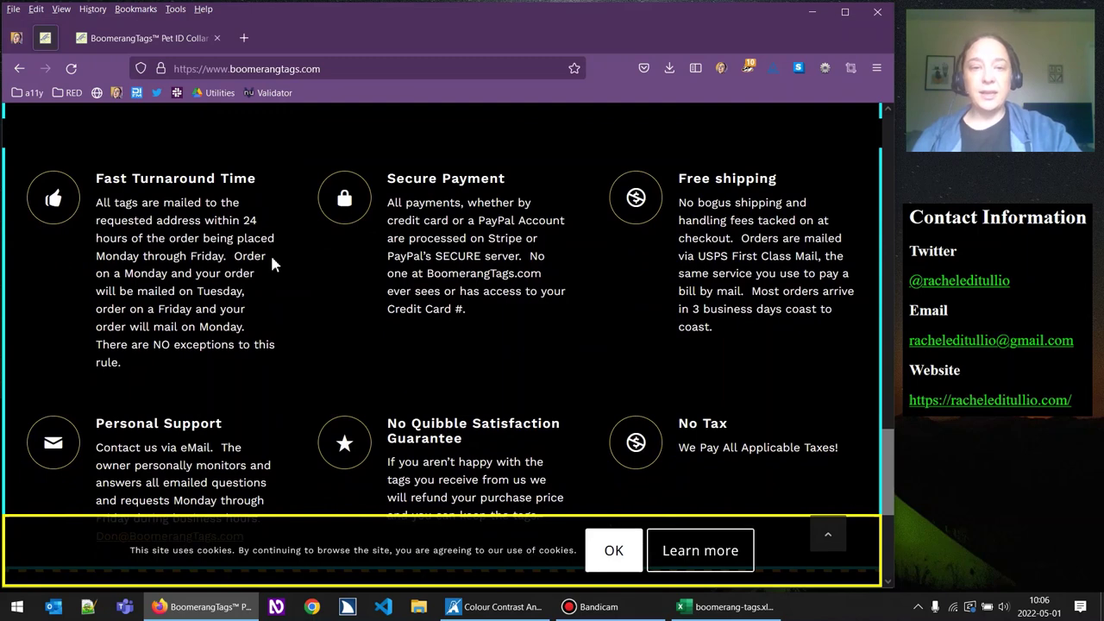
{"action": "scroll", "coordinate": [272, 257], "scroll_direction": "down", "scroll_amount": 1}
{"action": "scroll", "coordinate": [274, 258], "scroll_direction": "up", "scroll_amount": 1}
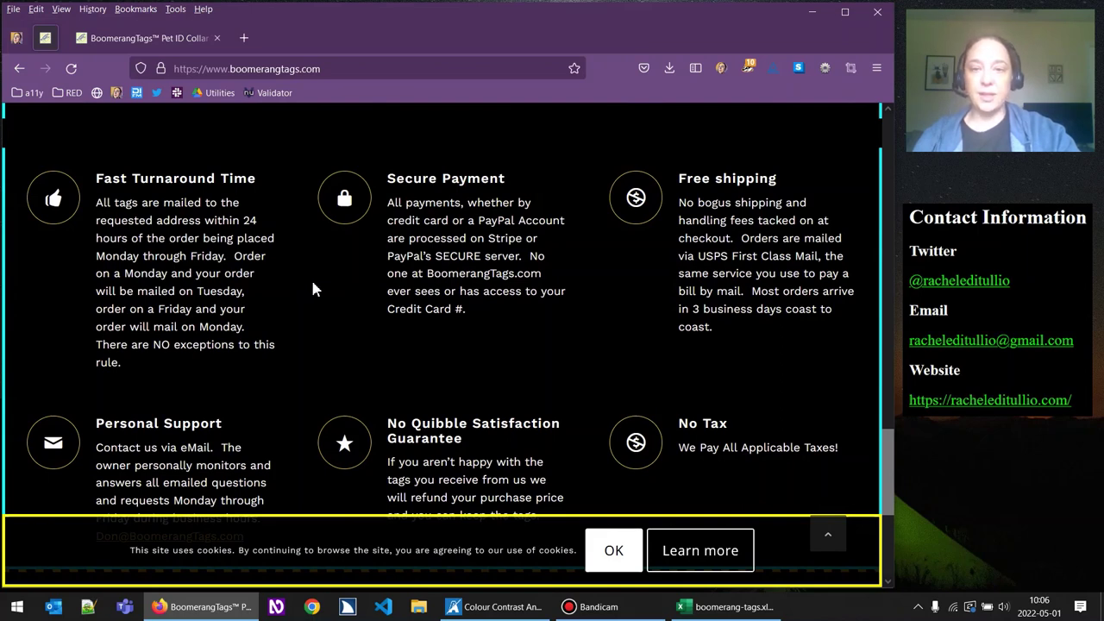
{"action": "scroll", "coordinate": [327, 280], "scroll_direction": "down", "scroll_amount": 1}
{"action": "scroll", "coordinate": [732, 269], "scroll_direction": "down", "scroll_amount": 2}
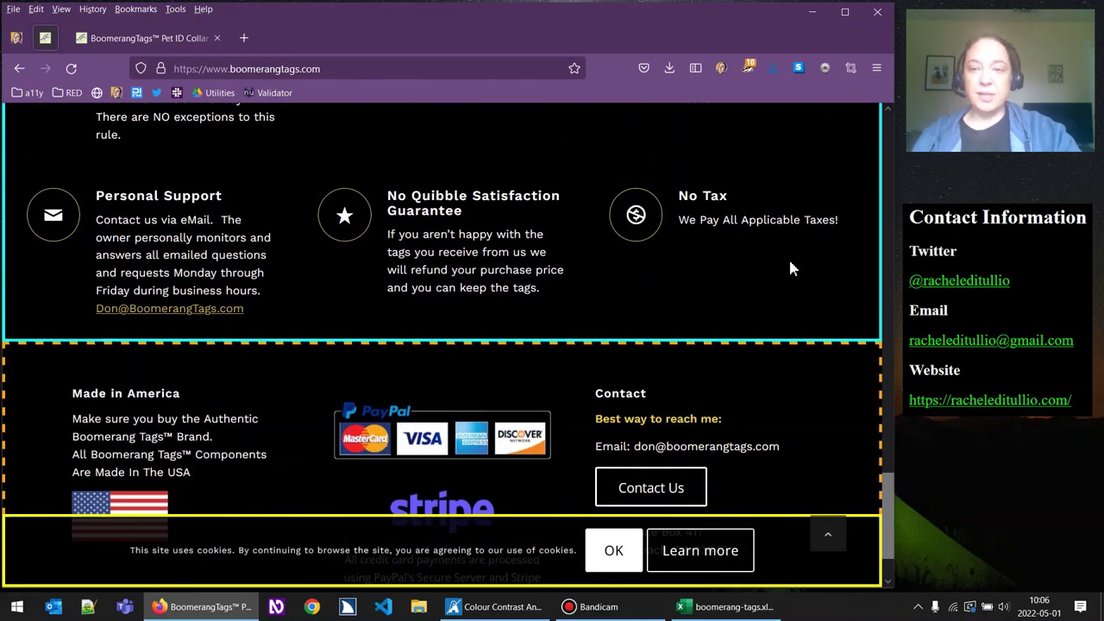
{"action": "scroll", "coordinate": [789, 257], "scroll_direction": "up", "scroll_amount": 2}
{"action": "scroll", "coordinate": [788, 268], "scroll_direction": "down", "scroll_amount": 1}
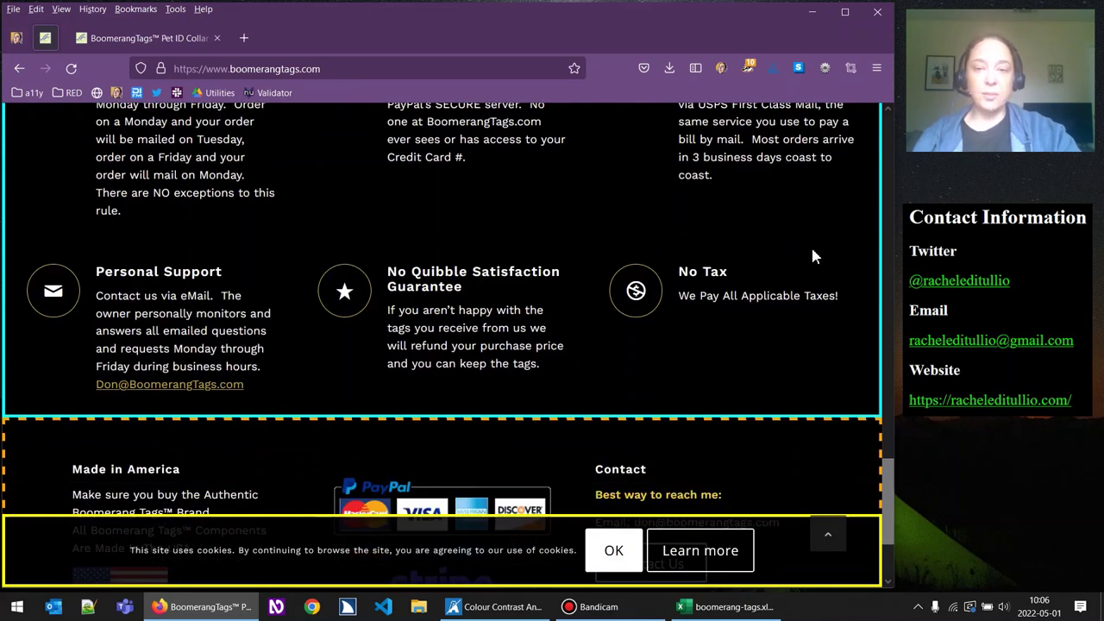
{"action": "scroll", "coordinate": [814, 254], "scroll_direction": "down", "scroll_amount": 2}
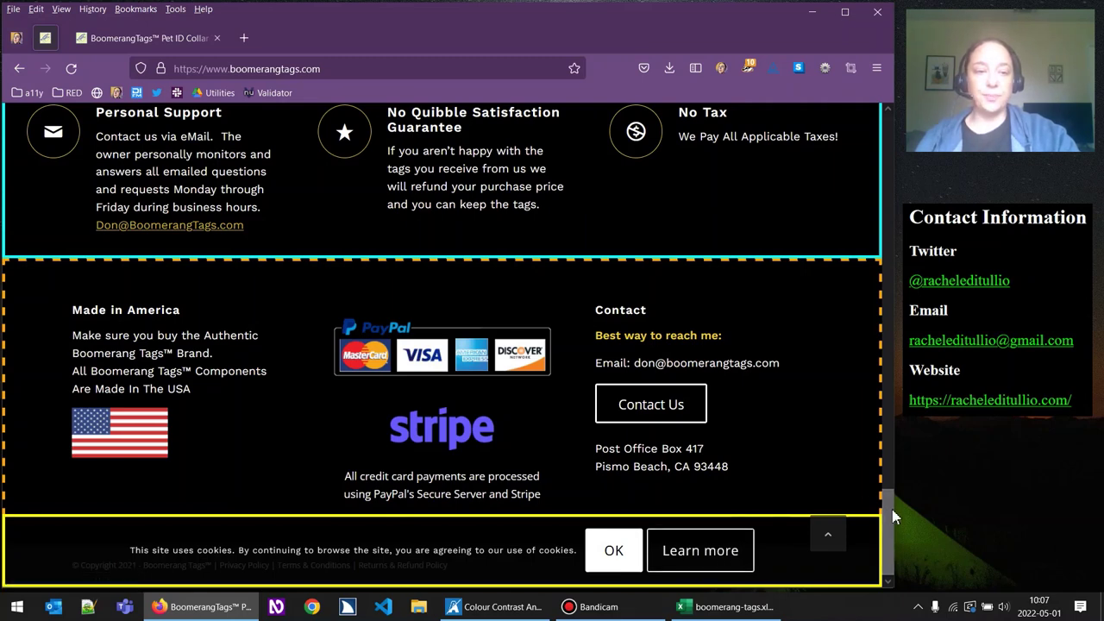
Return to the start of the annotated page and show the BoomerangTags home page without component outlines.
{"action": "left_click_drag", "start_coordinate": [889, 517], "coordinate": [904, 128]}
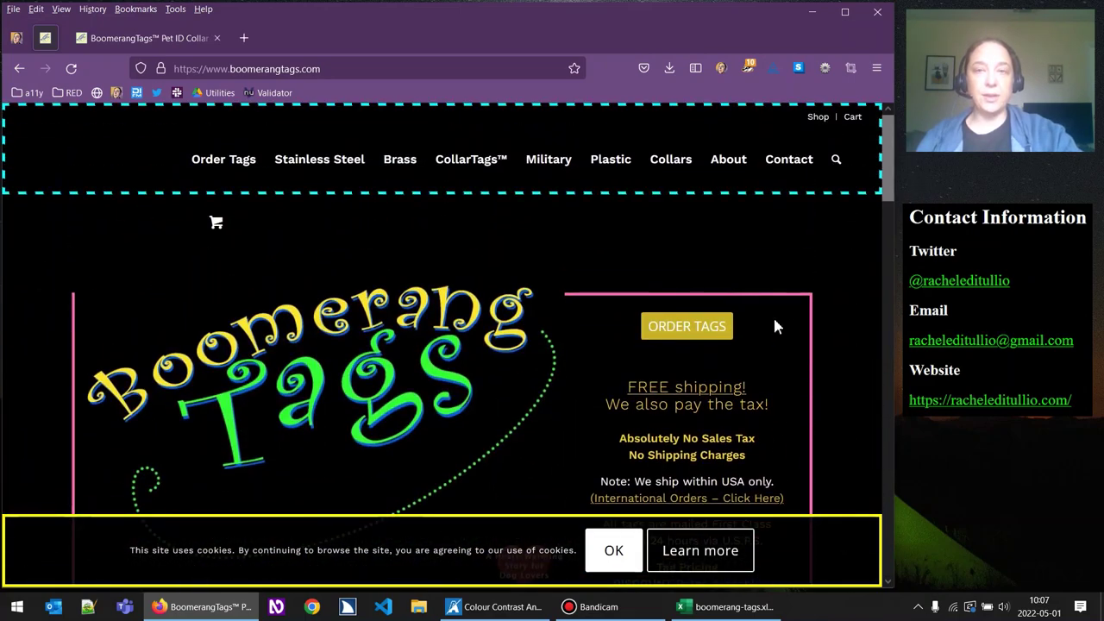
{"action": "left_click", "coordinate": [152, 39]}
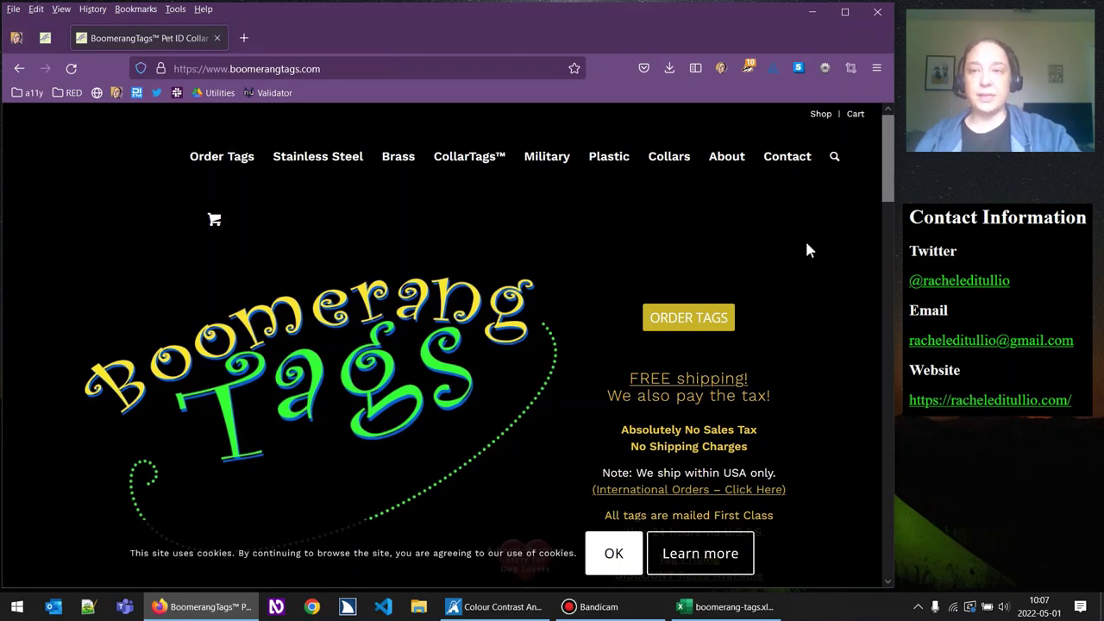
Switch to the boomerang-tags workbook in Excel and set the status of the [Site] Header component to Testing.
{"action": "left_click", "coordinate": [727, 607]}
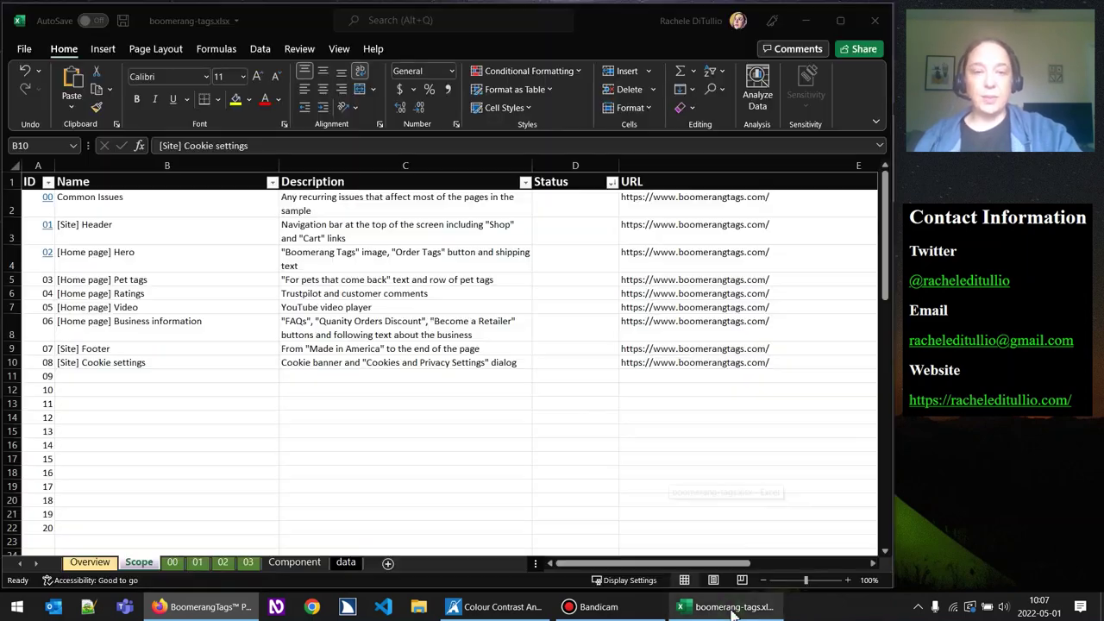
{"action": "left_click", "coordinate": [209, 238]}
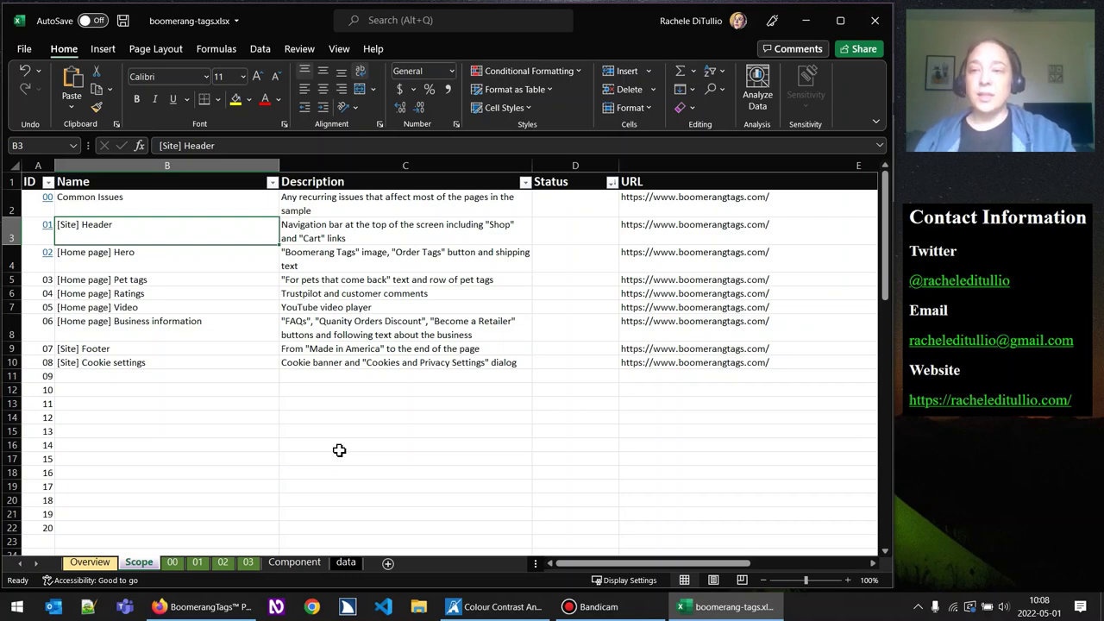
{"action": "key", "text": "Right"}
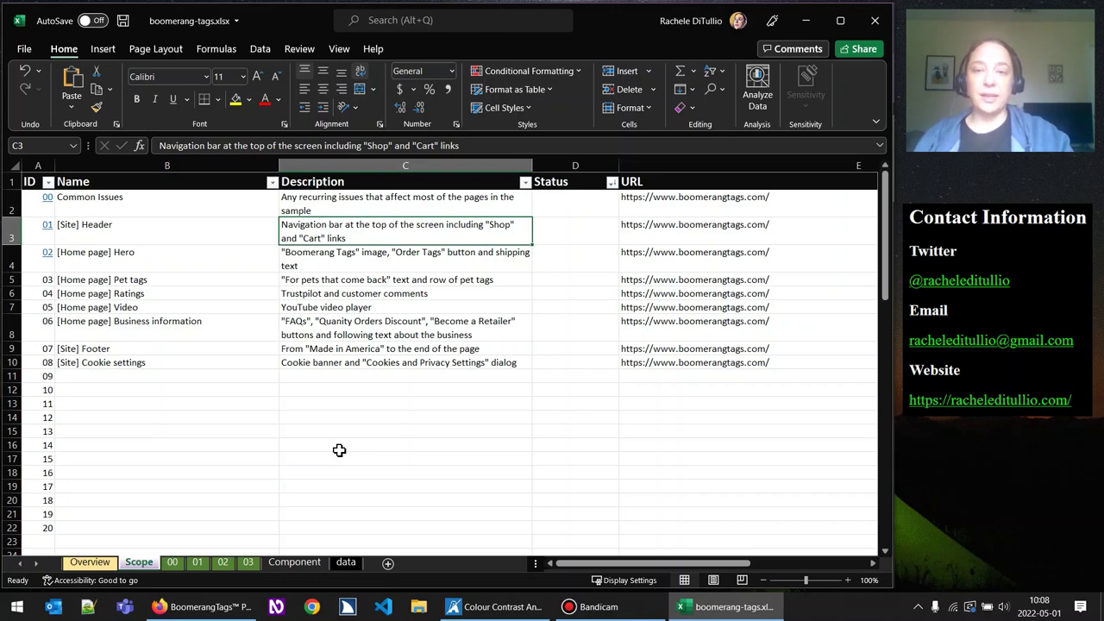
{"action": "key", "text": "Right"}
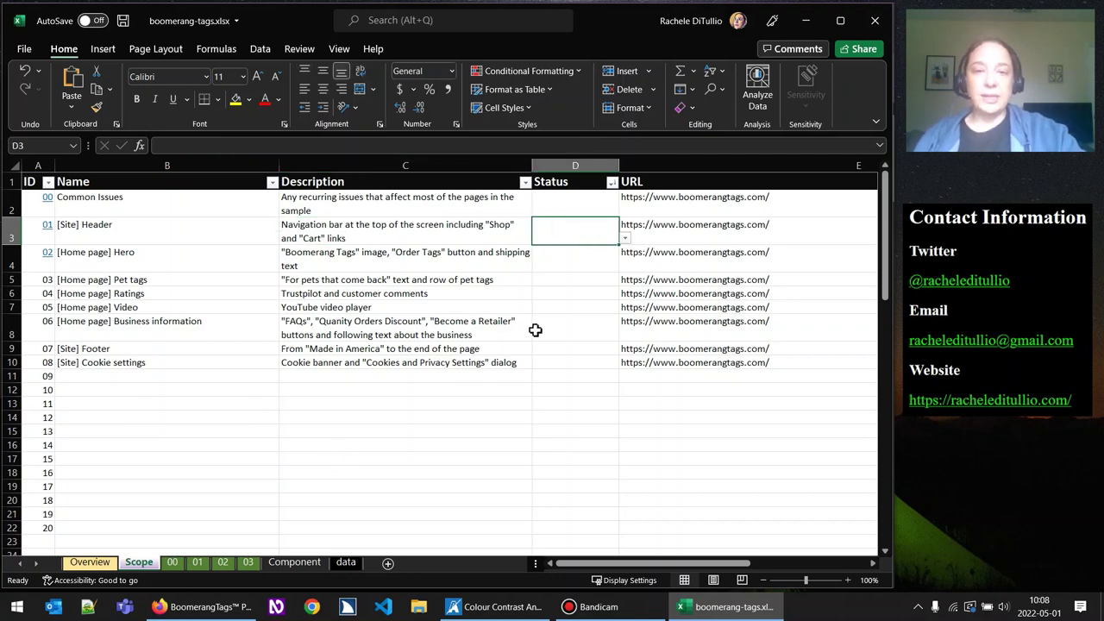
{"action": "left_click", "coordinate": [626, 242]}
{"action": "left_click", "coordinate": [582, 258]}
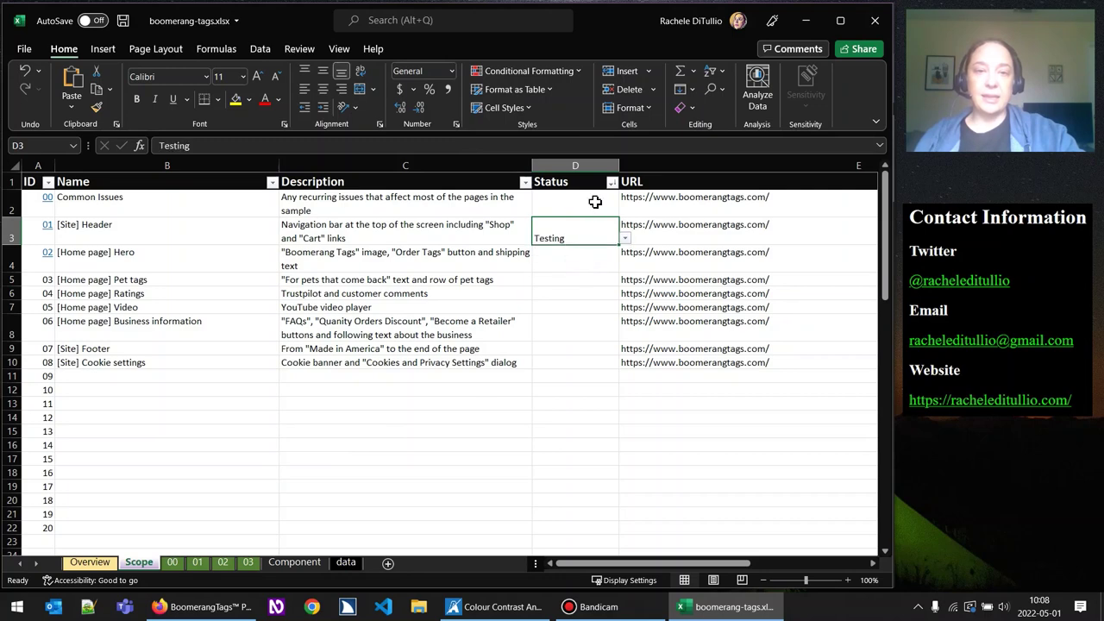
Set the status of the Common Issues component to Testing.
{"action": "left_click", "coordinate": [595, 202]}
{"action": "left_click", "coordinate": [625, 211]}
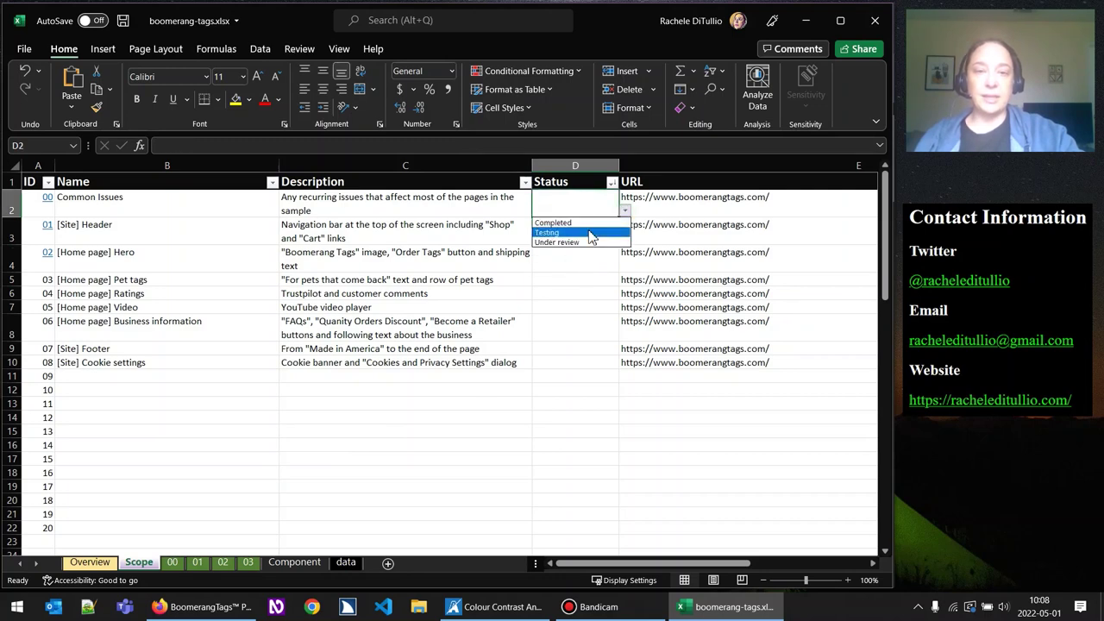
{"action": "left_click", "coordinate": [592, 233]}
{"action": "left_click", "coordinate": [591, 237]}
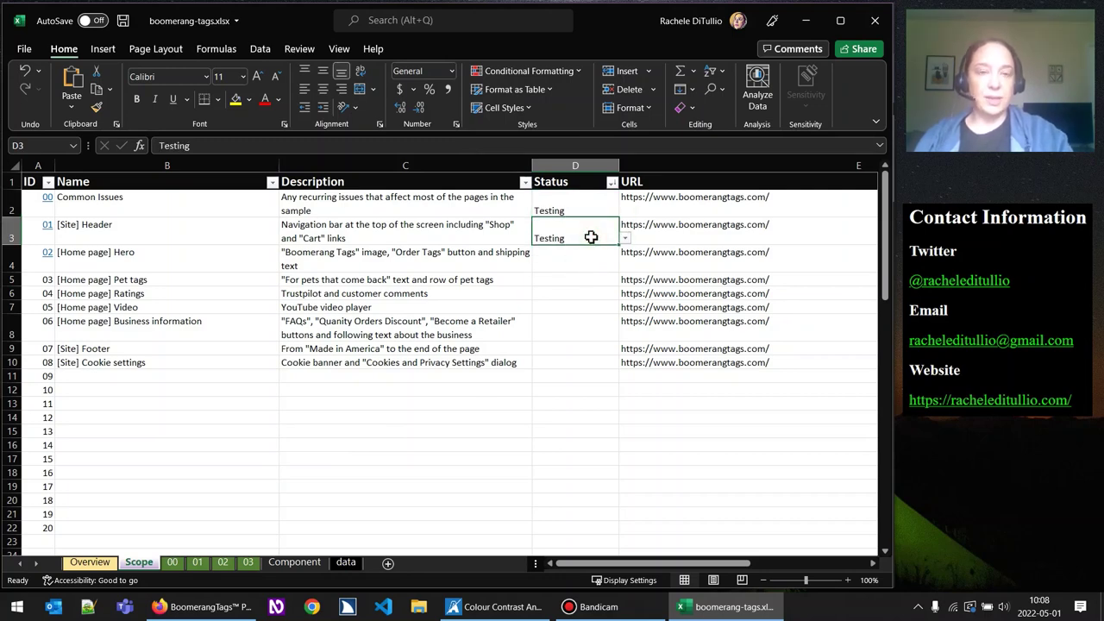
Review the header's URL and ID, and go through the names and descriptions of the Hero, Pet tags and Ratings components.
{"action": "key", "text": "Right"}
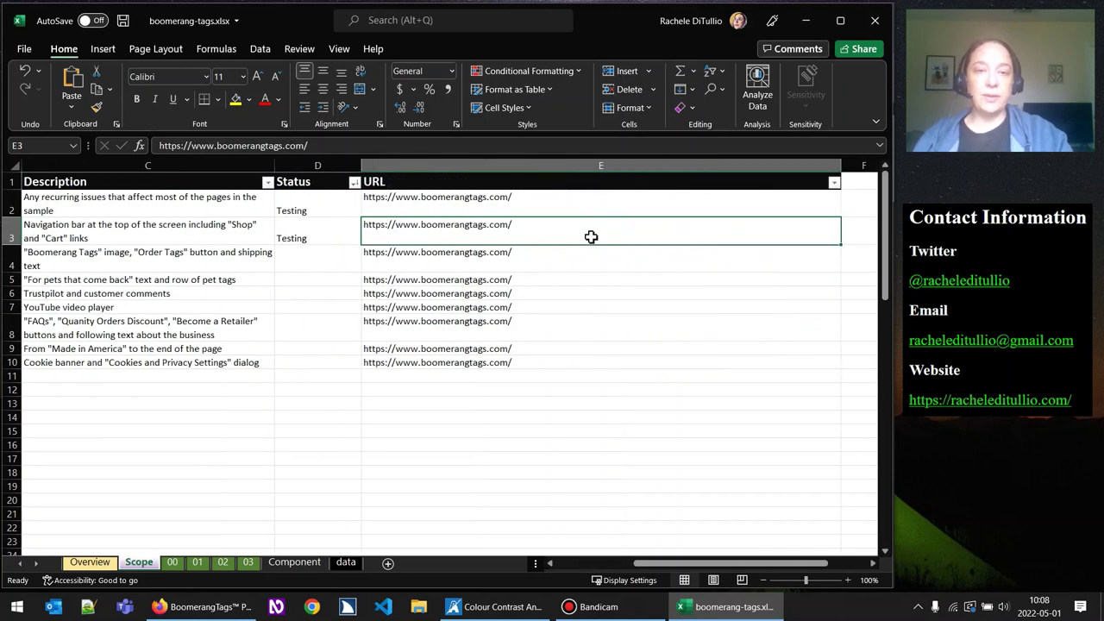
{"action": "key", "text": "Left"}
{"action": "key", "text": "Left"}
{"action": "key", "text": "Left"}
{"action": "key", "text": "Left"}
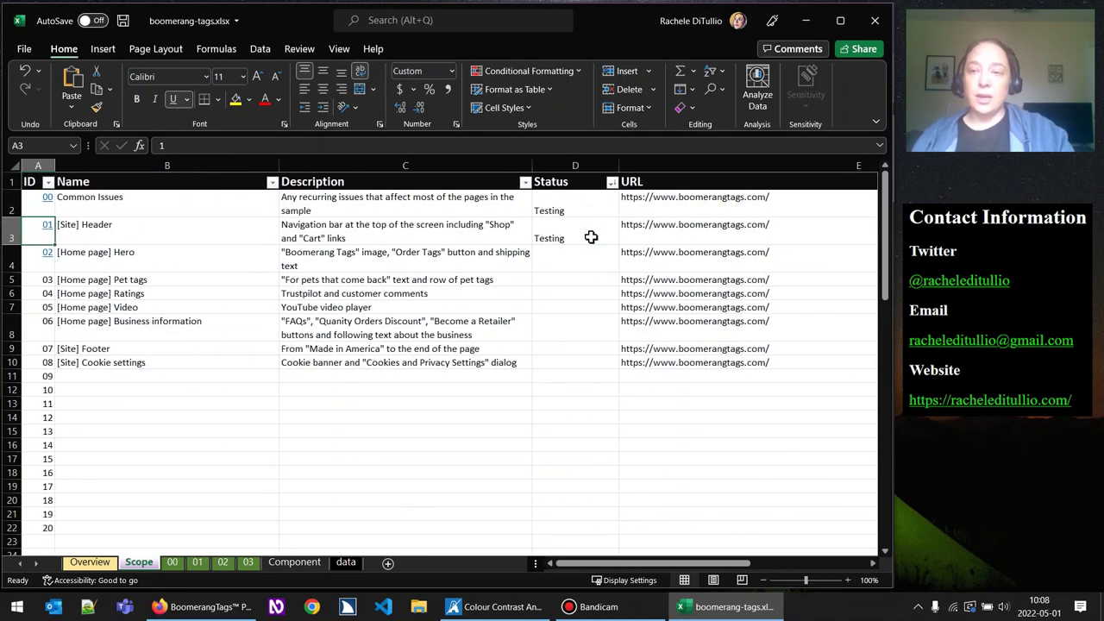
{"action": "key", "text": "Down"}
{"action": "key", "text": "Right"}
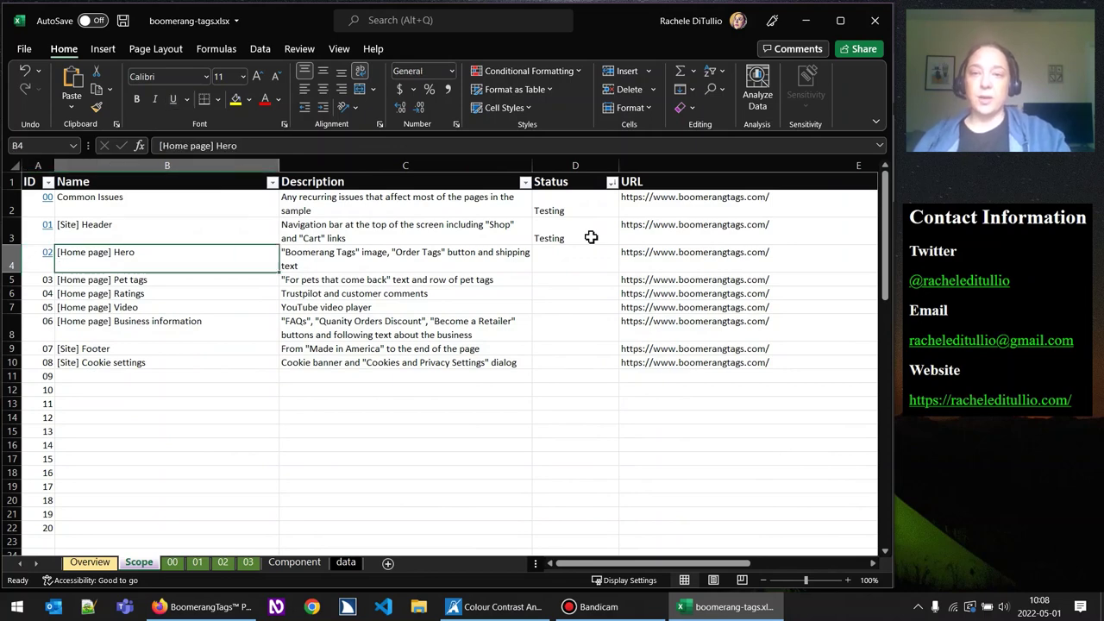
{"action": "key", "text": "Right"}
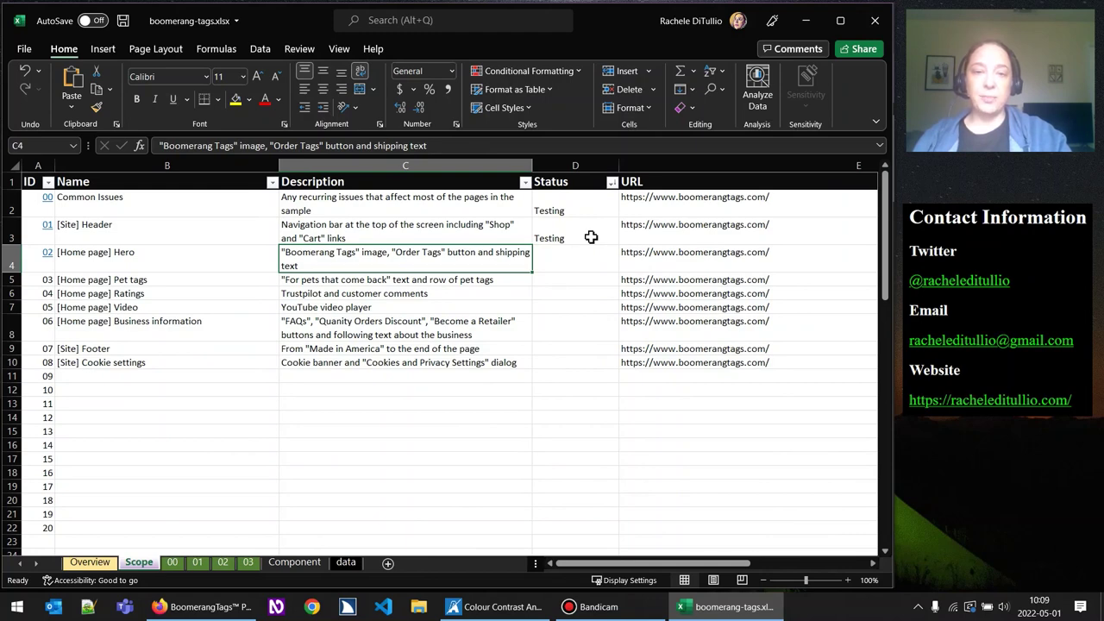
{"action": "key", "text": "Left"}
{"action": "key", "text": "Down"}
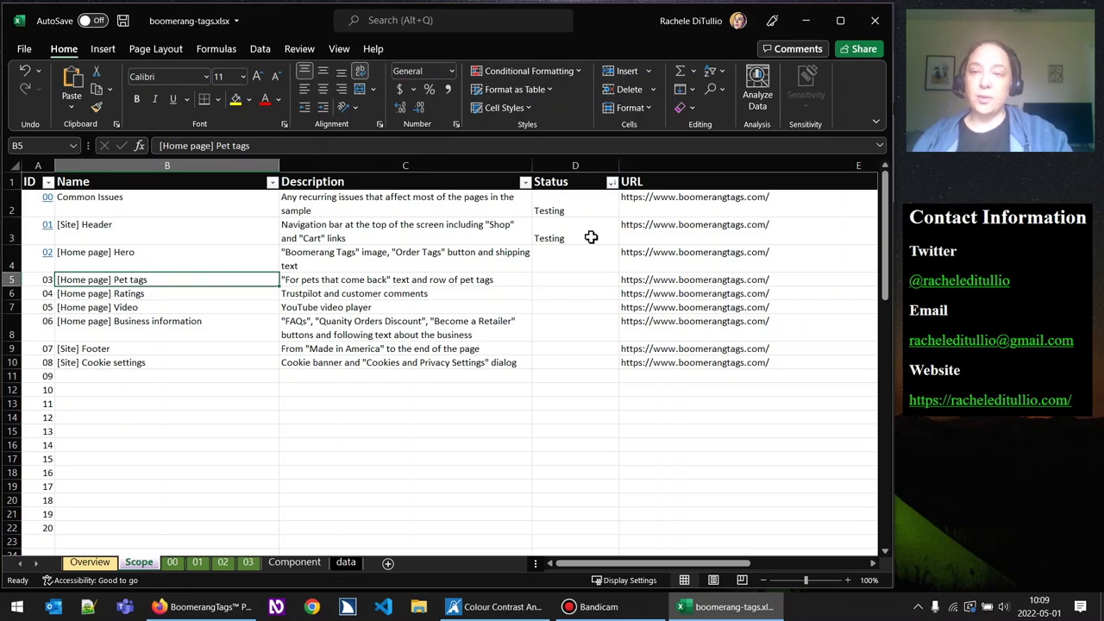
{"action": "key", "text": "Right"}
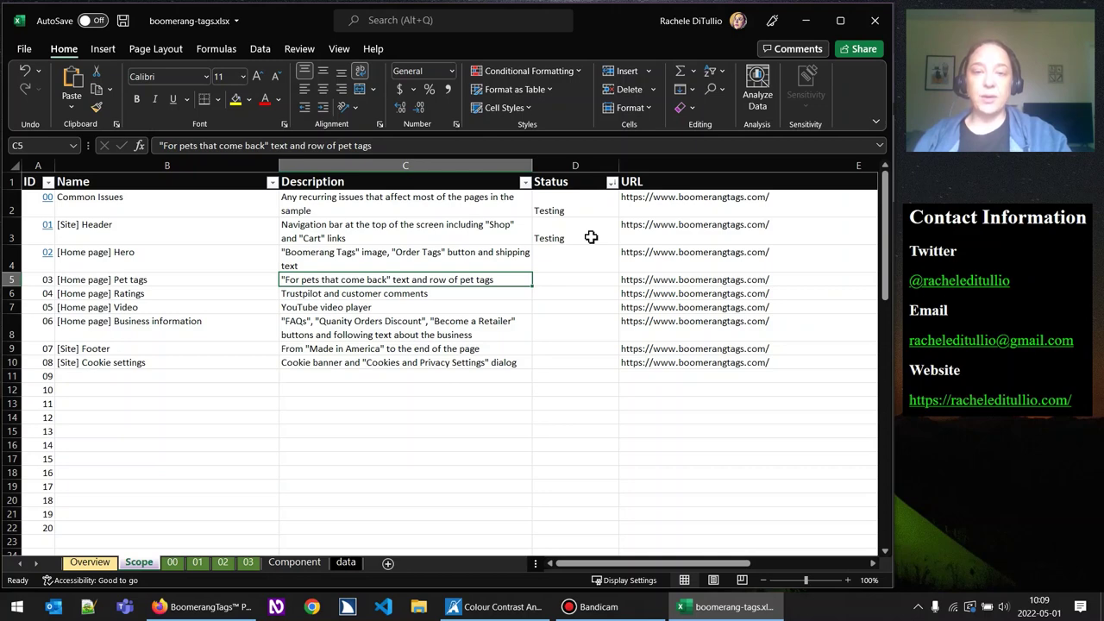
{"action": "key", "text": "Left"}
{"action": "key", "text": "Down"}
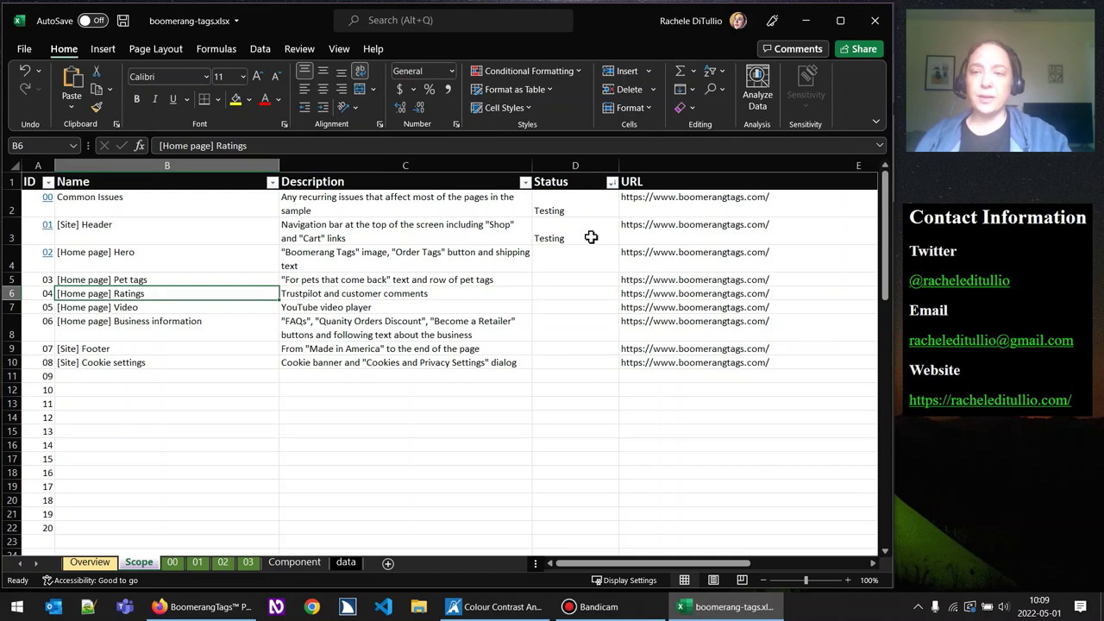
{"action": "key", "text": "Right"}
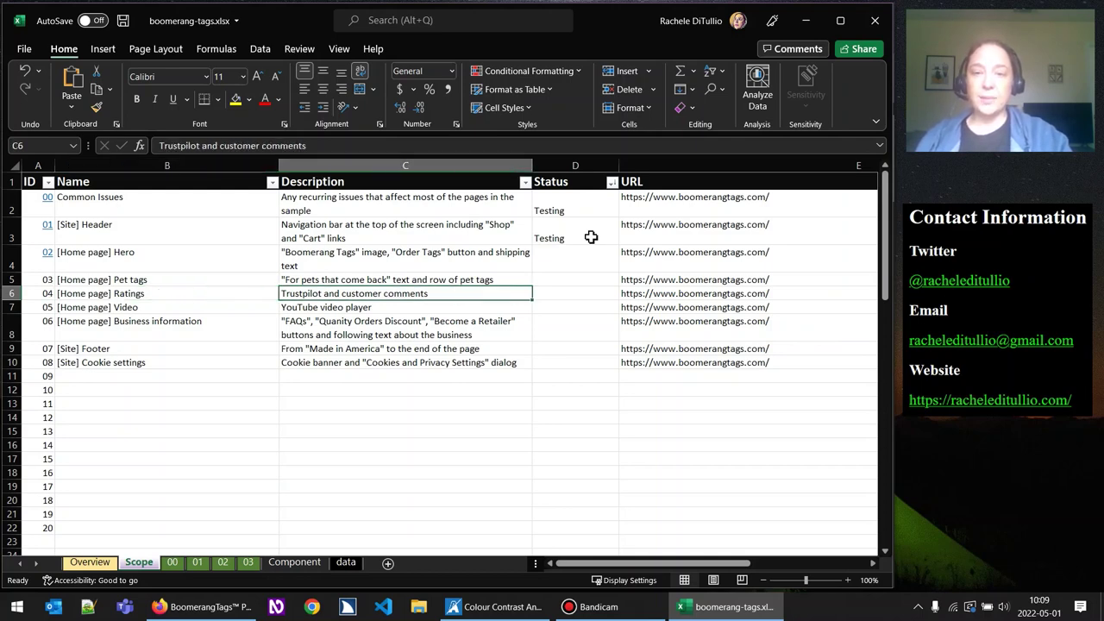
Review the names and descriptions of the Video, Business information, Footer and Cookie settings components.
{"action": "key", "text": "Down"}
{"action": "key", "text": "Left"}
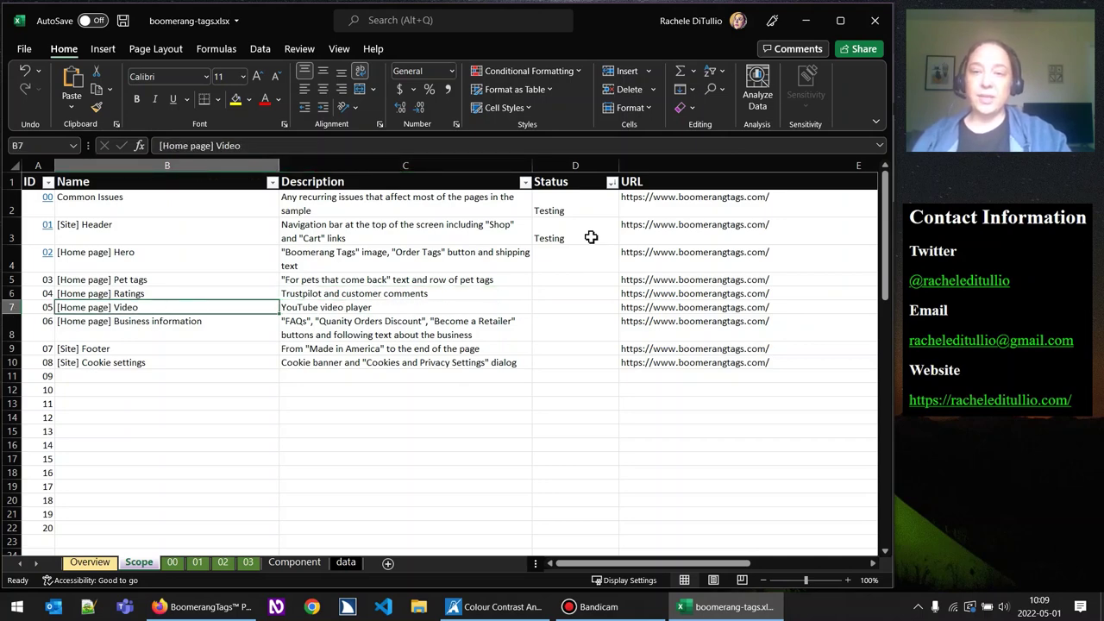
{"action": "key", "text": "Right"}
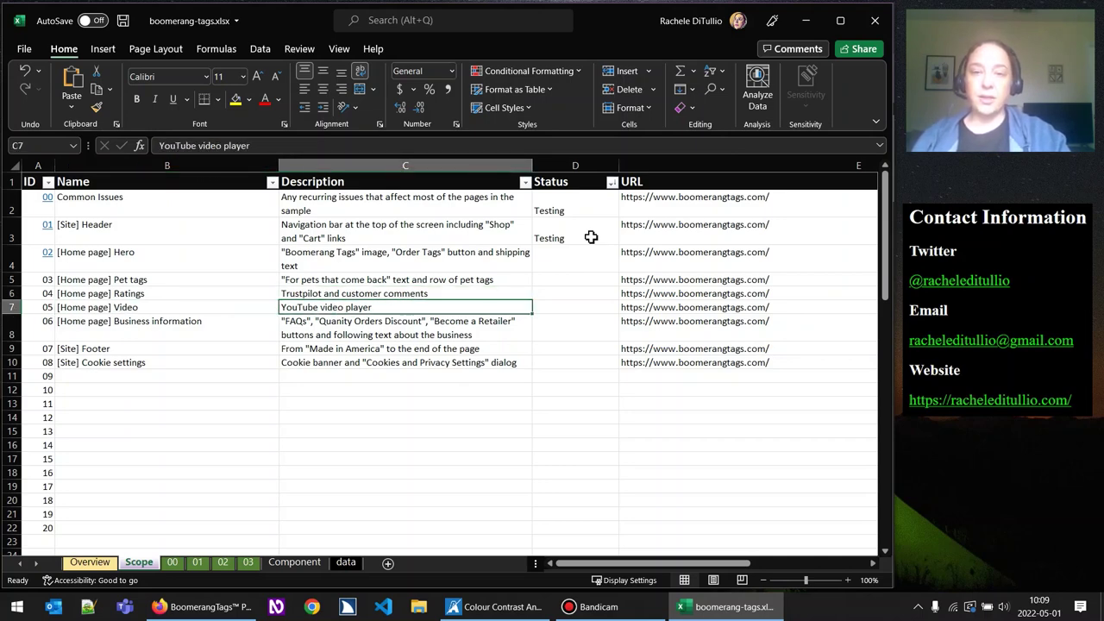
{"action": "key", "text": "Down"}
{"action": "key", "text": "Left"}
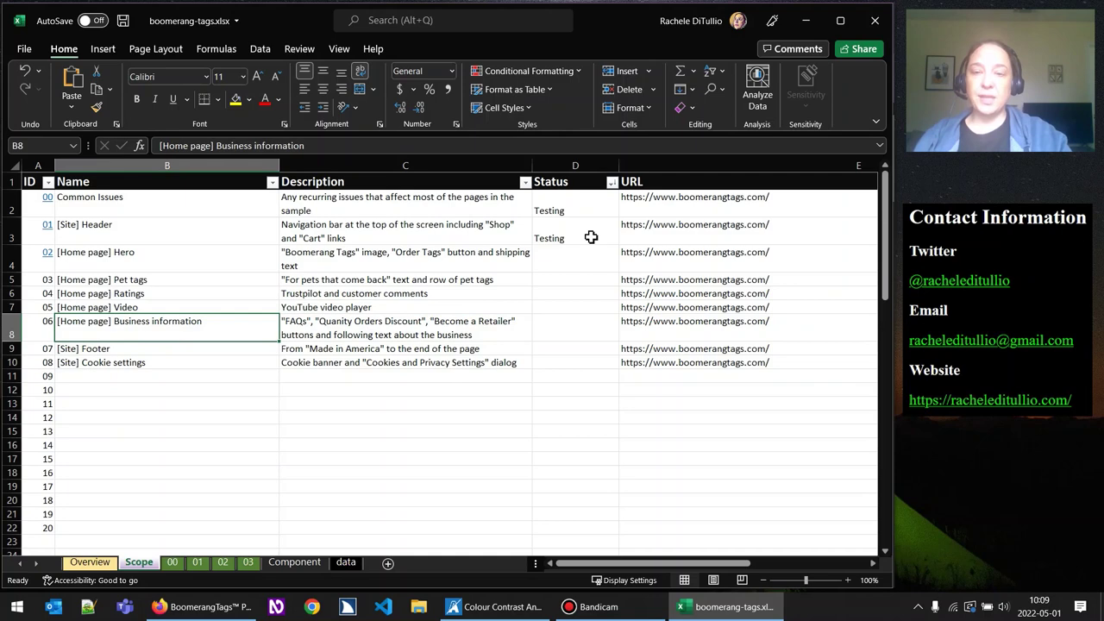
{"action": "key", "text": "Right"}
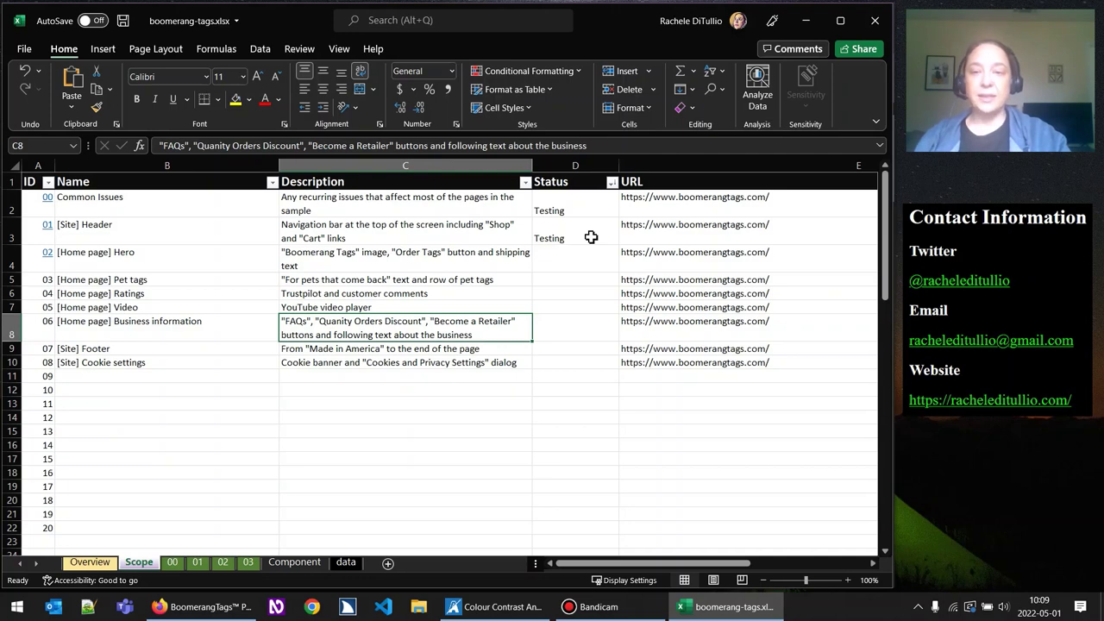
{"action": "key", "text": "Left"}
{"action": "key", "text": "Down"}
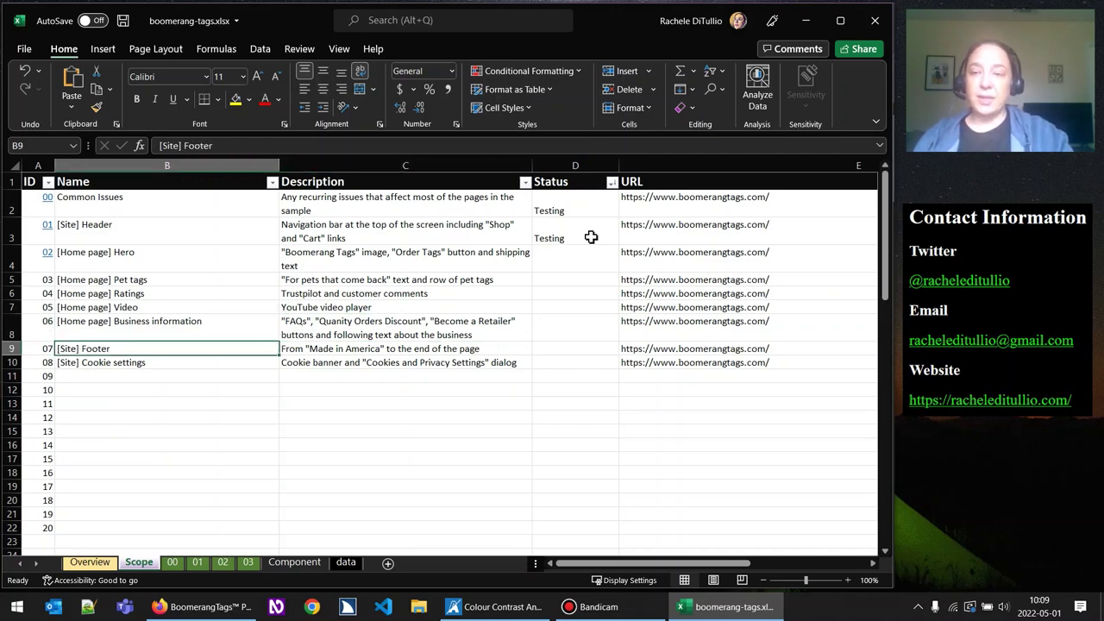
{"action": "key", "text": "Right"}
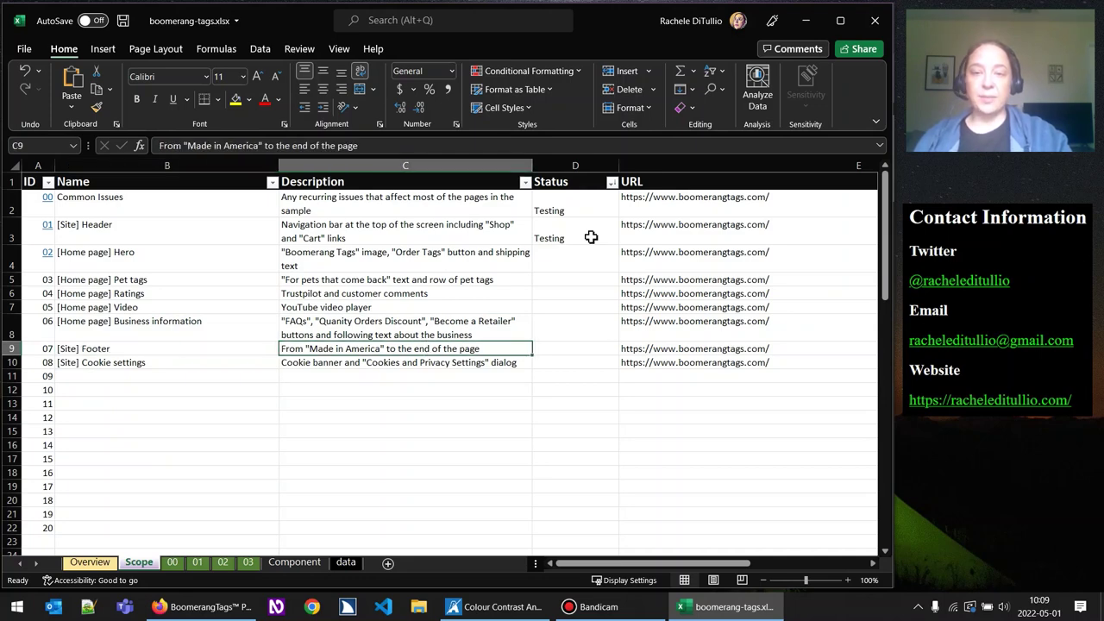
{"action": "key", "text": "Left"}
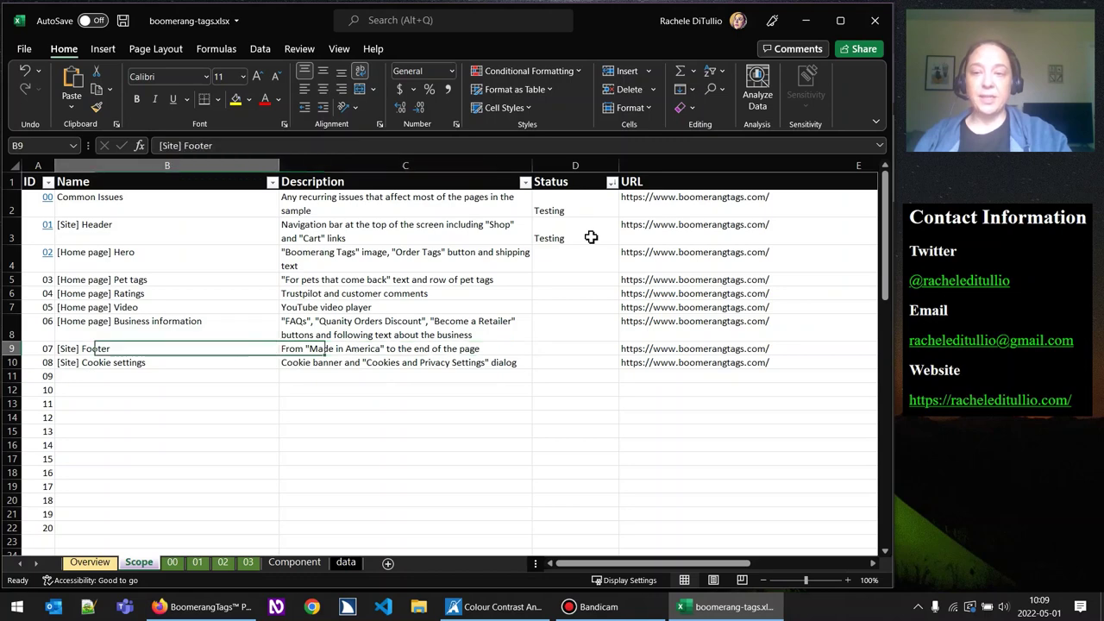
{"action": "key", "text": "Down"}
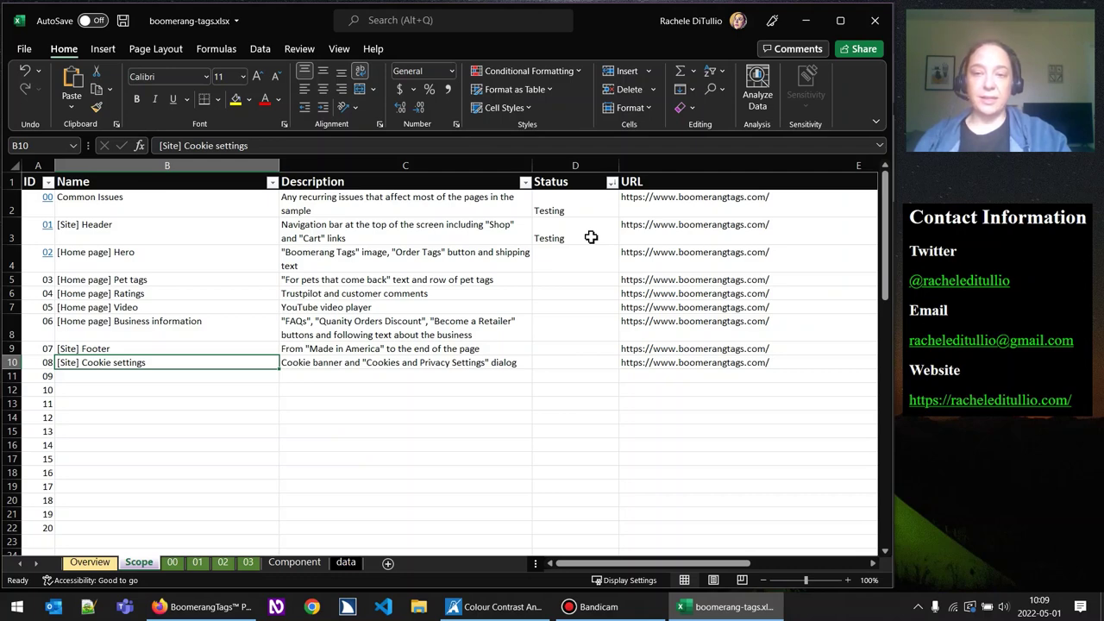
{"action": "key", "text": "Right"}
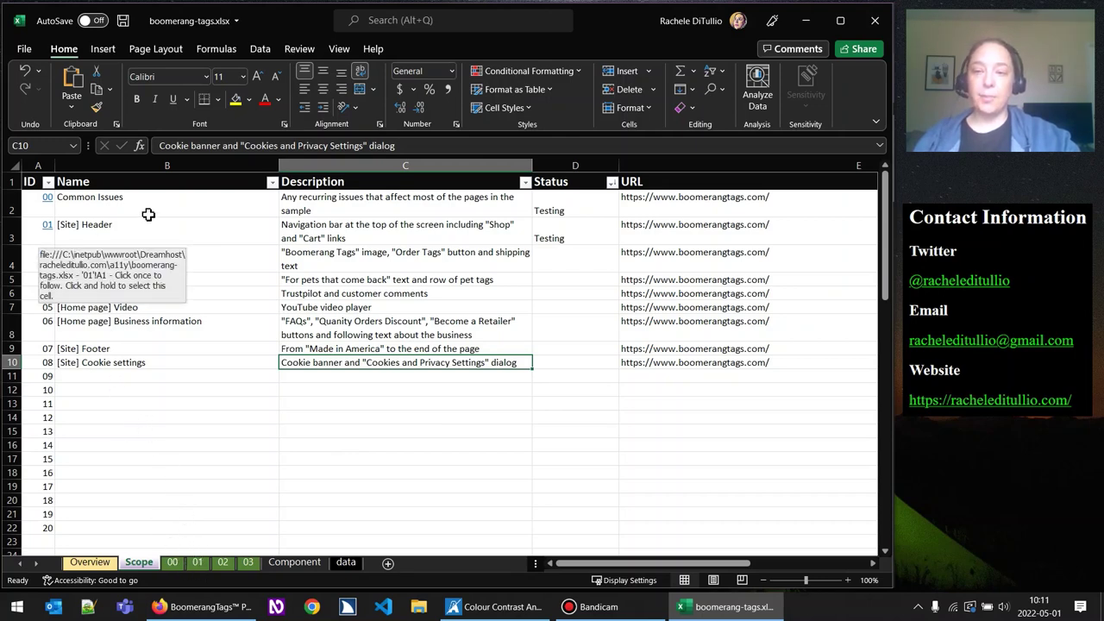
Open component sheet 01 from its Scope ID, examine its Component Name row, and compare it with sheet 00.
{"action": "left_click", "coordinate": [44, 230]}
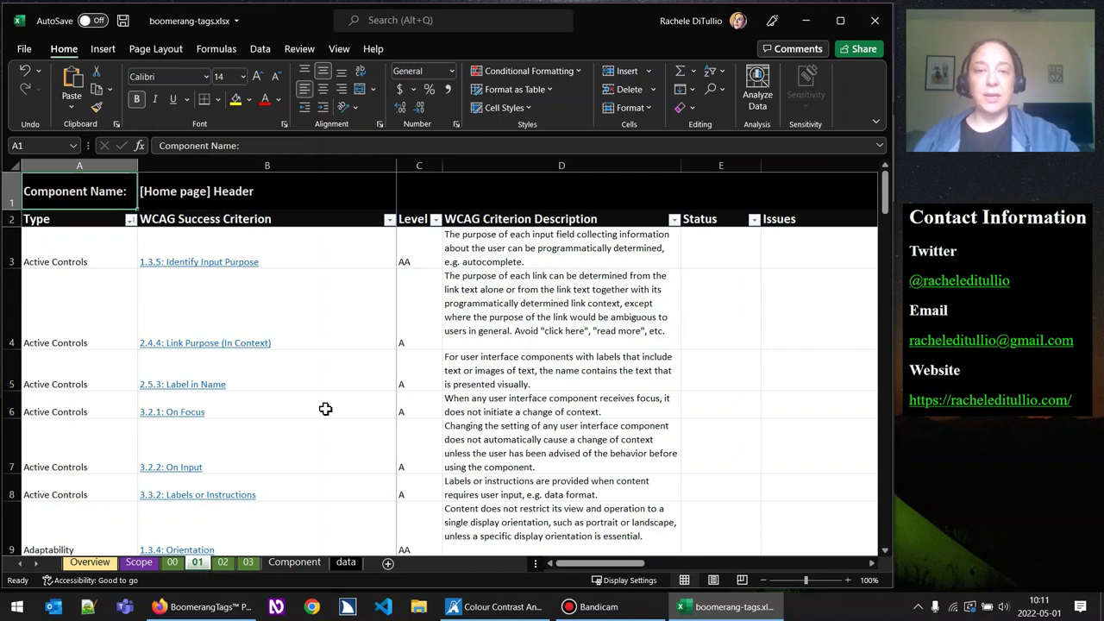
{"action": "left_click", "coordinate": [327, 190]}
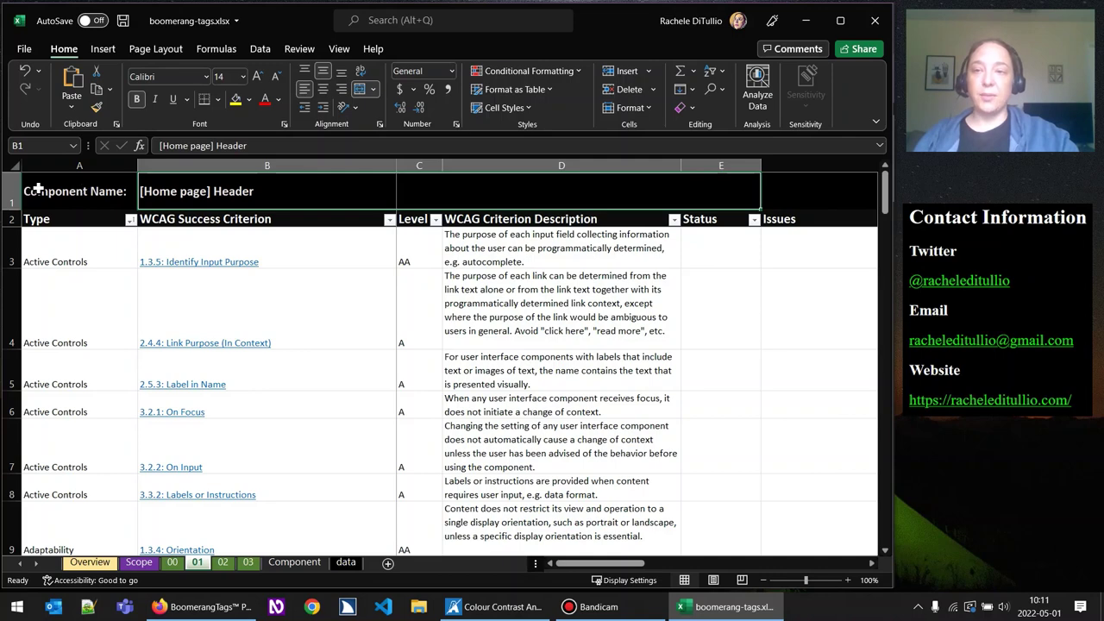
{"action": "left_click", "coordinate": [82, 191]}
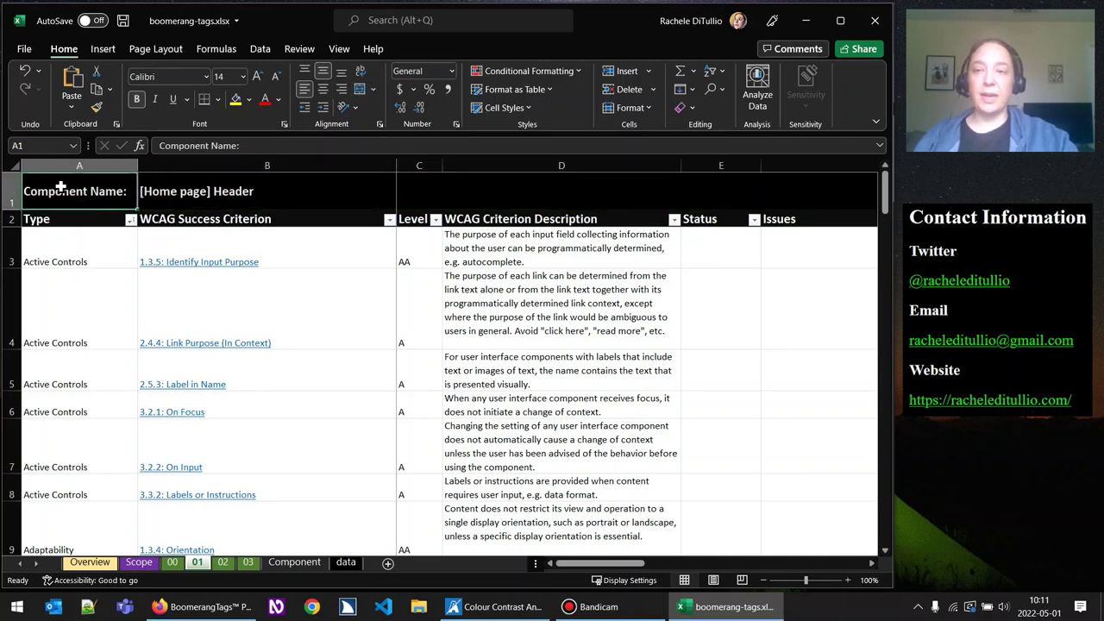
{"action": "left_click", "coordinate": [177, 191]}
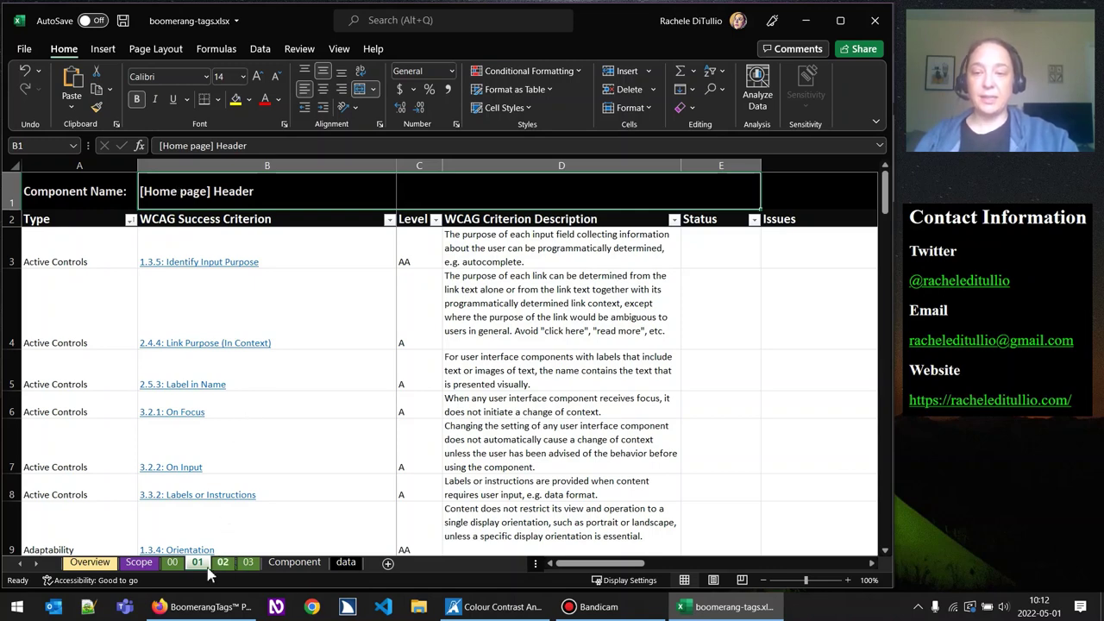
{"action": "left_click", "coordinate": [173, 563]}
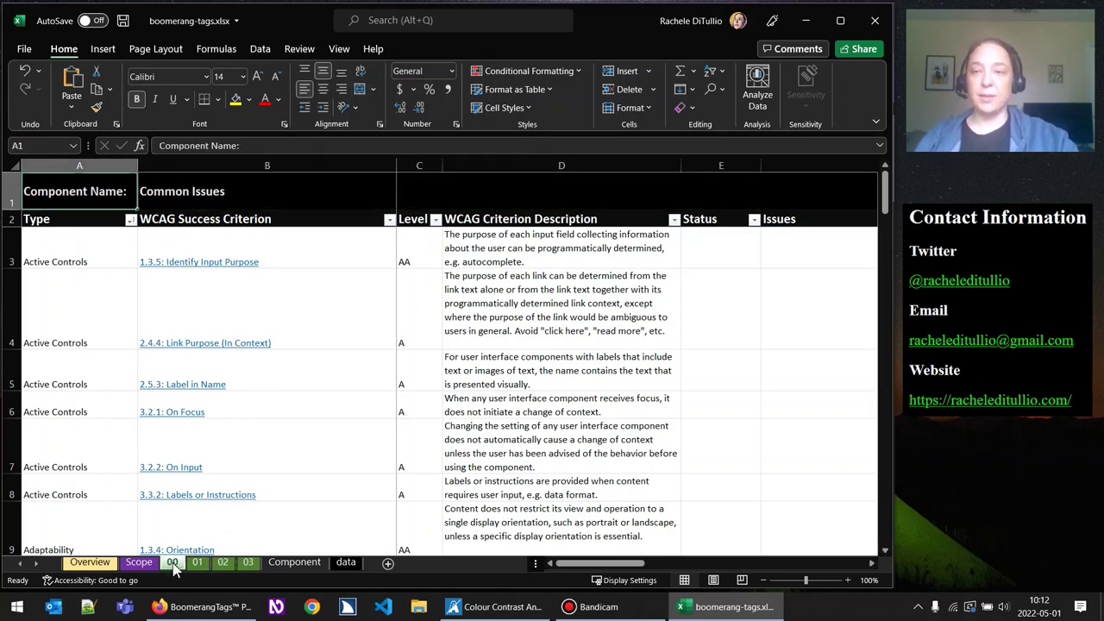
{"action": "left_click", "coordinate": [195, 564]}
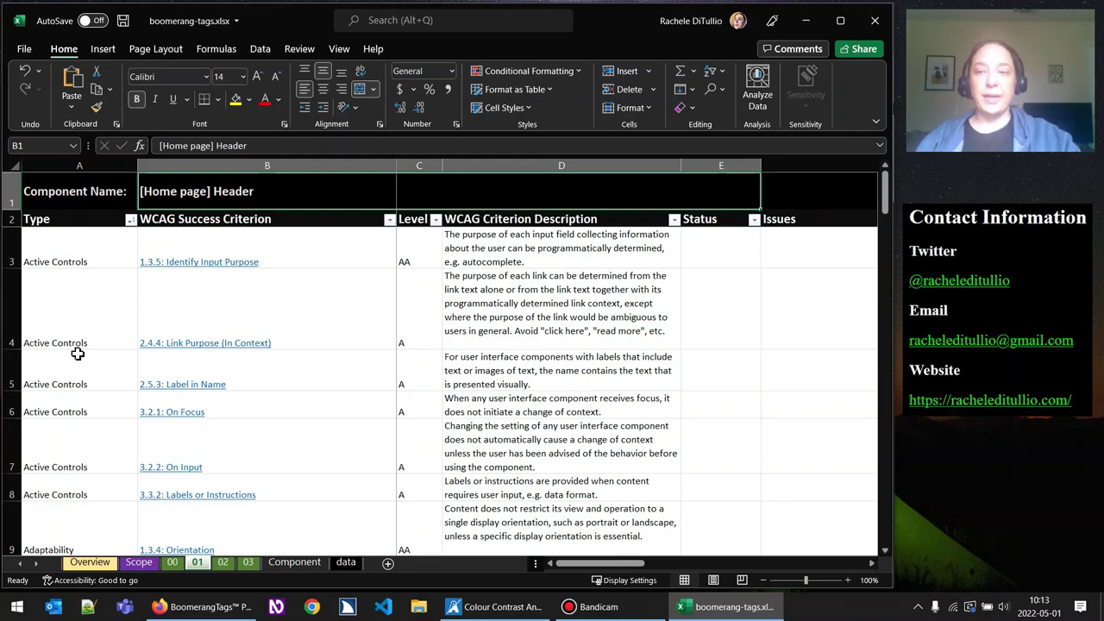
Sort the sheet 01 checklist A to Z by WCAG Success Criterion, and re-sort it A to Z by Type.
{"action": "left_click", "coordinate": [73, 256]}
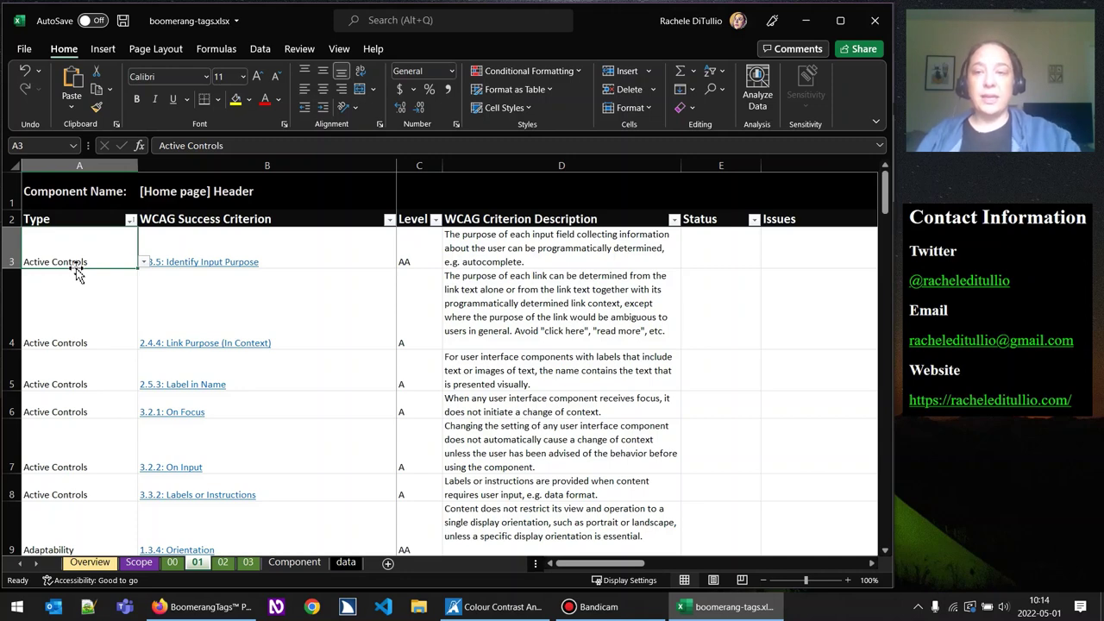
{"action": "left_click", "coordinate": [390, 221]}
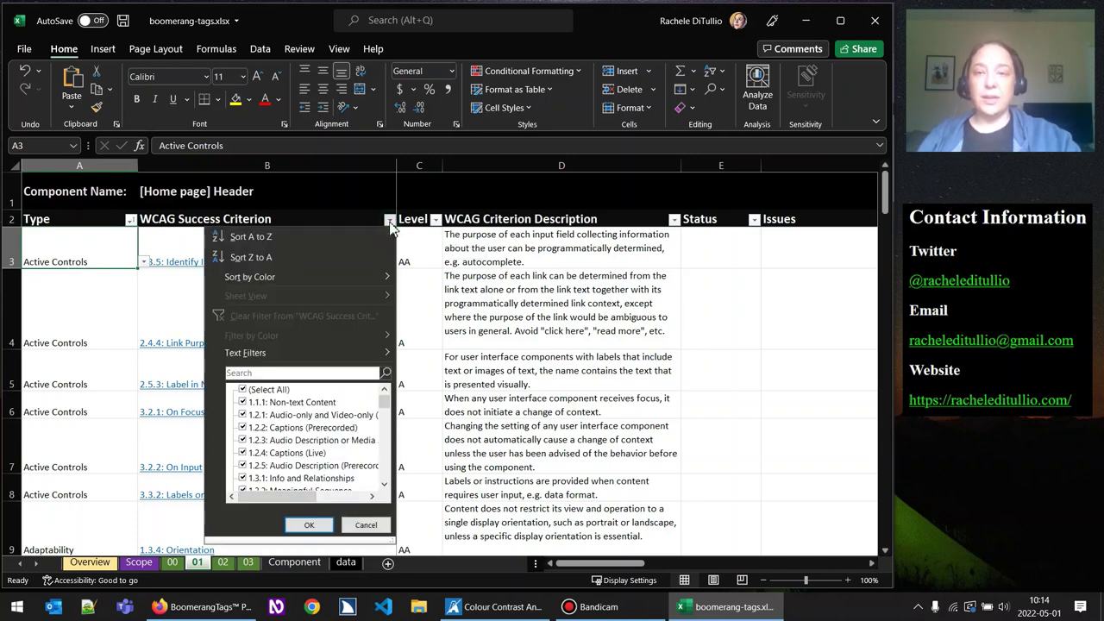
{"action": "left_click", "coordinate": [348, 244]}
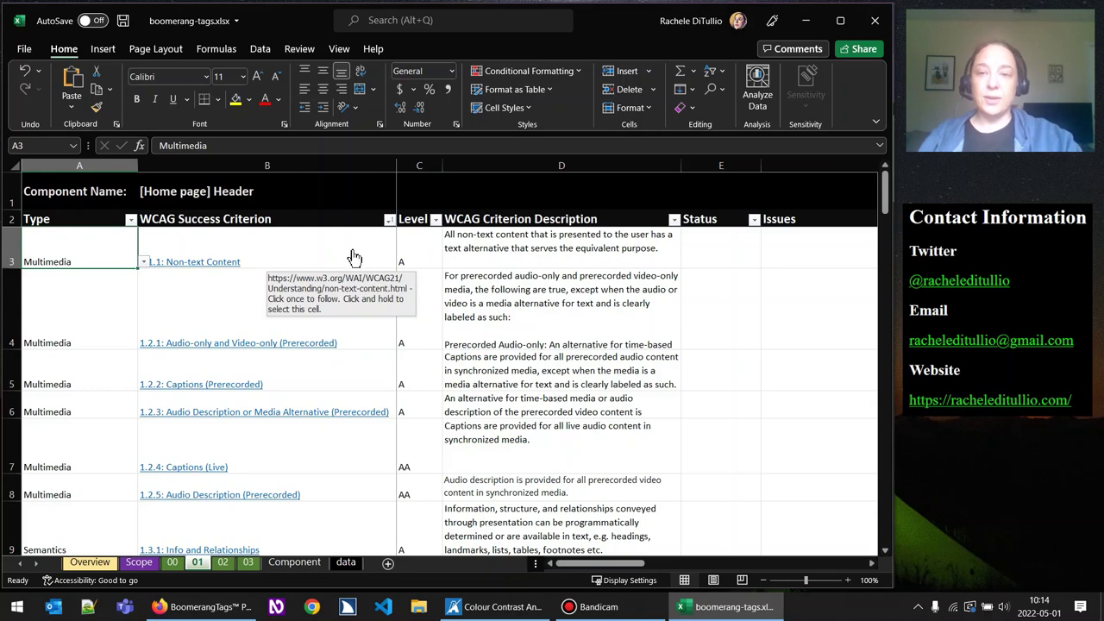
{"action": "left_click", "coordinate": [130, 219]}
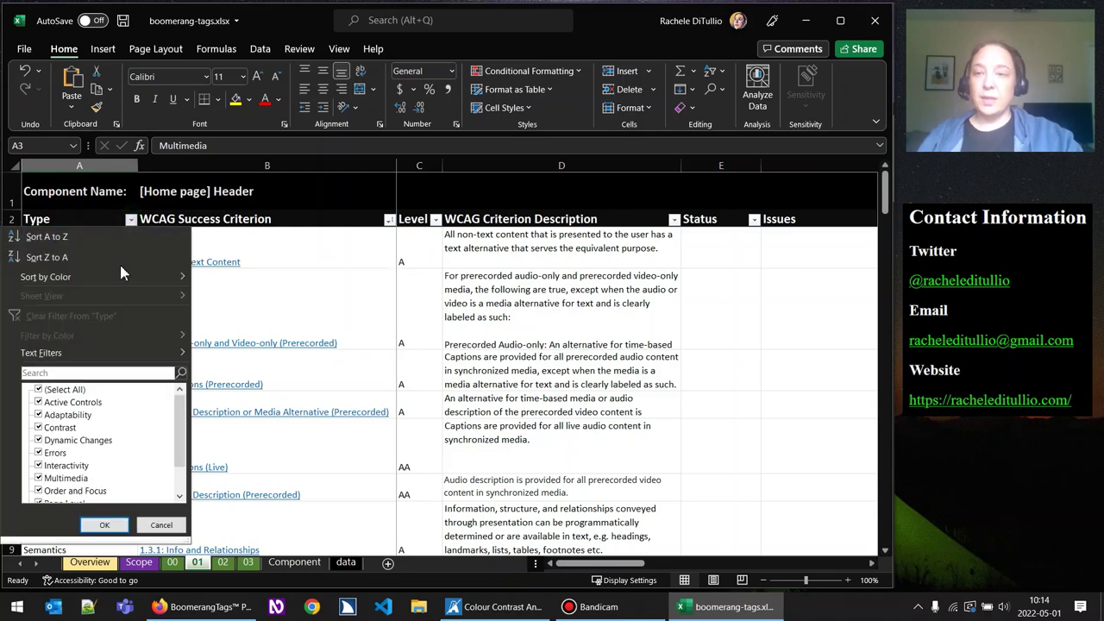
{"action": "left_click", "coordinate": [67, 243]}
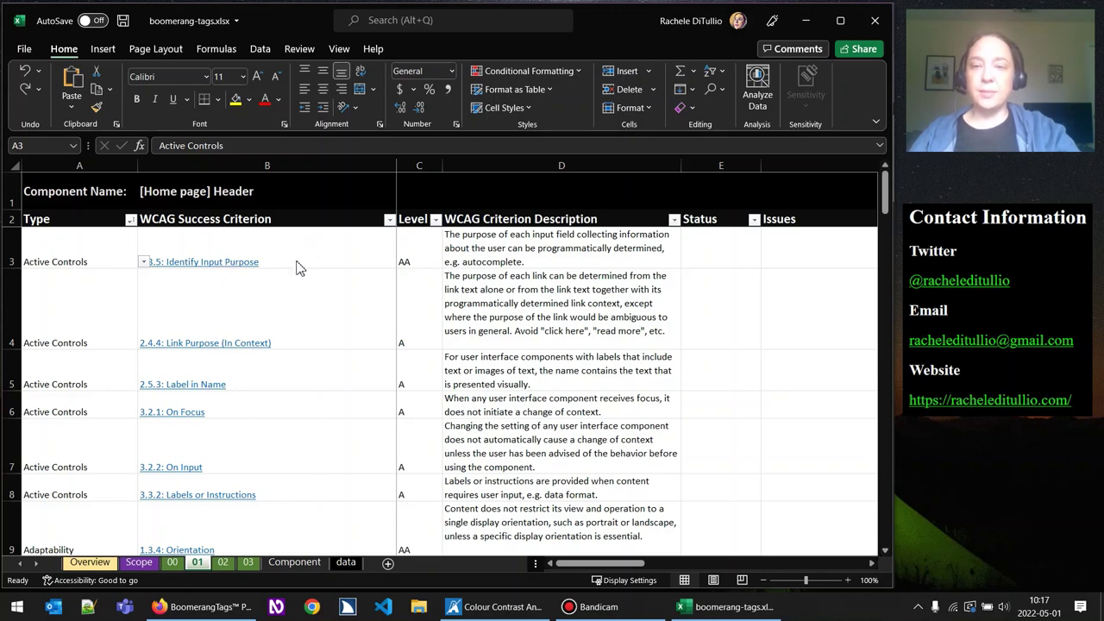
Copy the web address from the hyperlink of success criterion 1.3.5: Identify Input Purpose, leaving the link unchanged.
{"action": "left_click", "coordinate": [244, 269]}
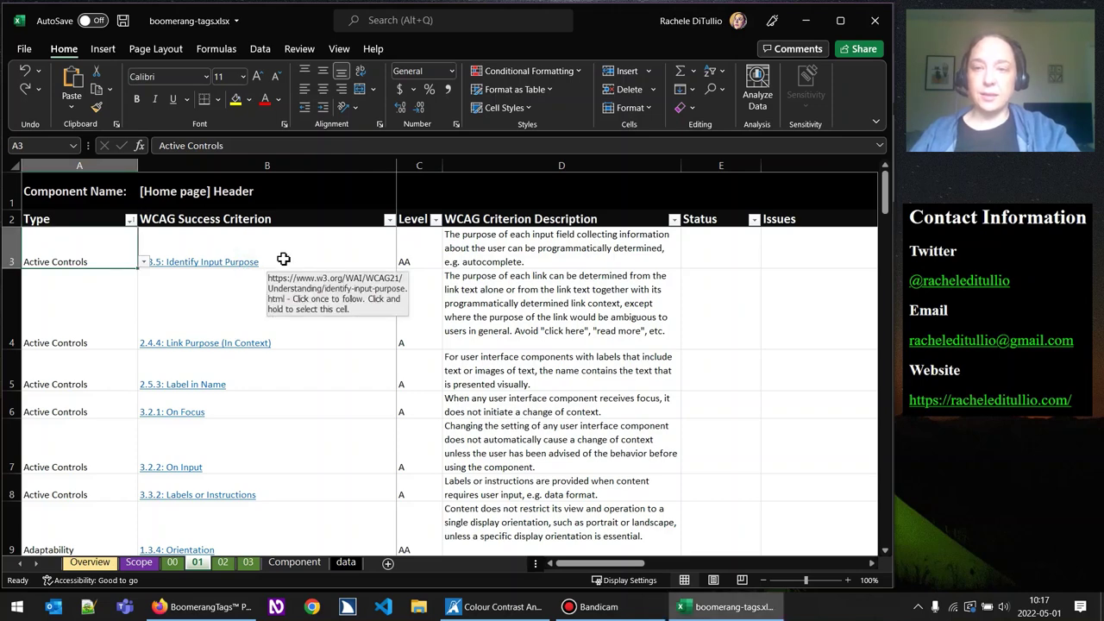
{"action": "left_click", "coordinate": [283, 259]}
{"action": "right_click", "coordinate": [247, 266]}
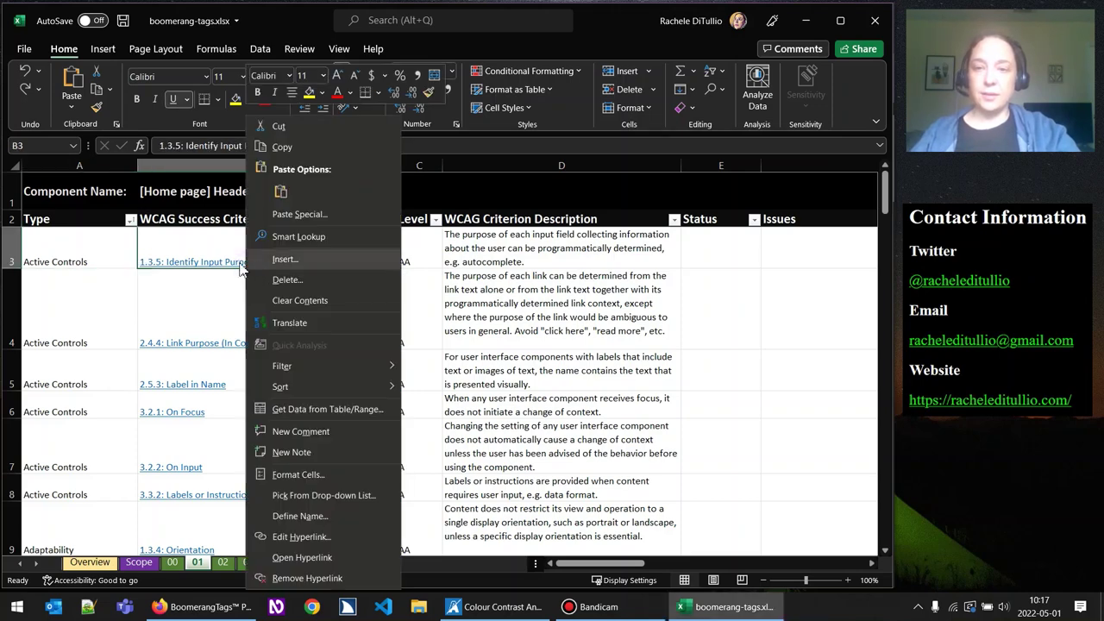
{"action": "left_click", "coordinate": [320, 535]}
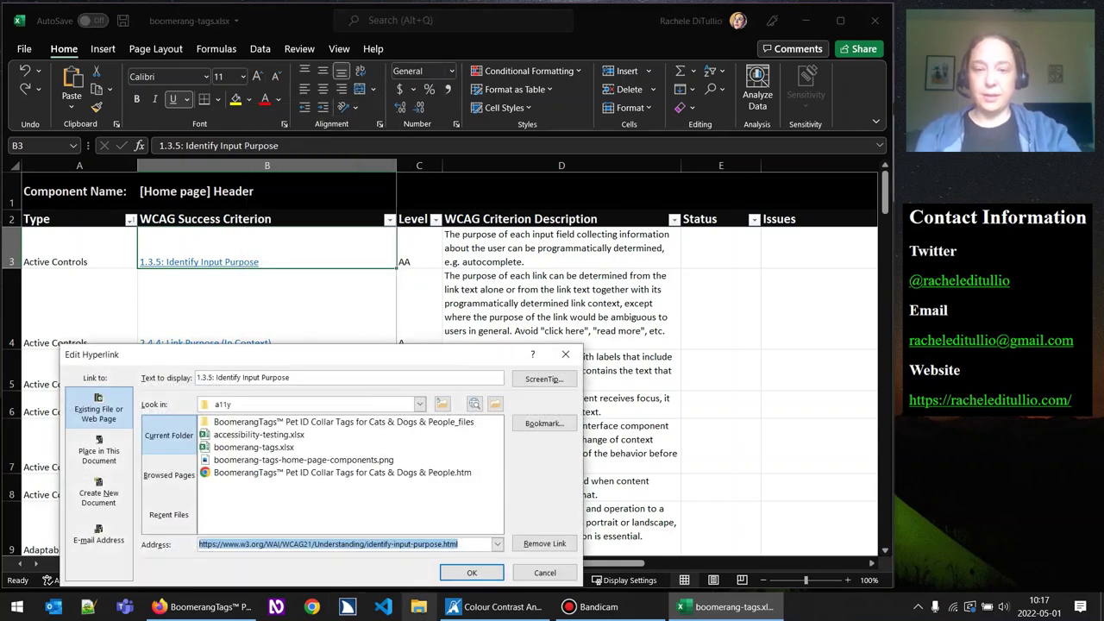
{"action": "left_click", "coordinate": [469, 573]}
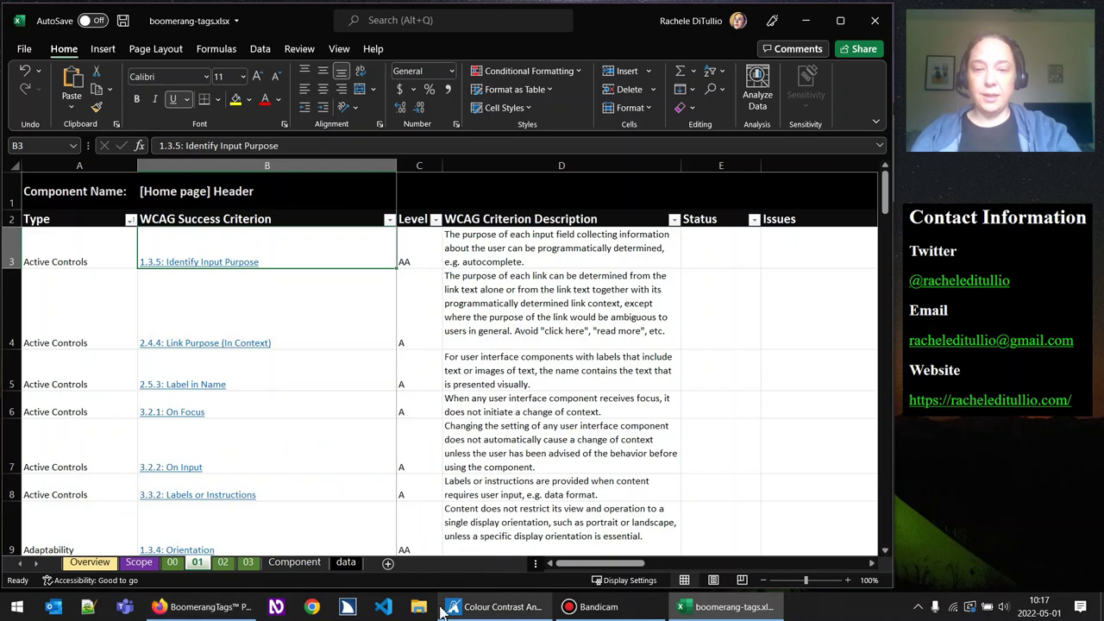
{"action": "left_click", "coordinate": [184, 611]}
{"action": "left_click", "coordinate": [245, 38]}
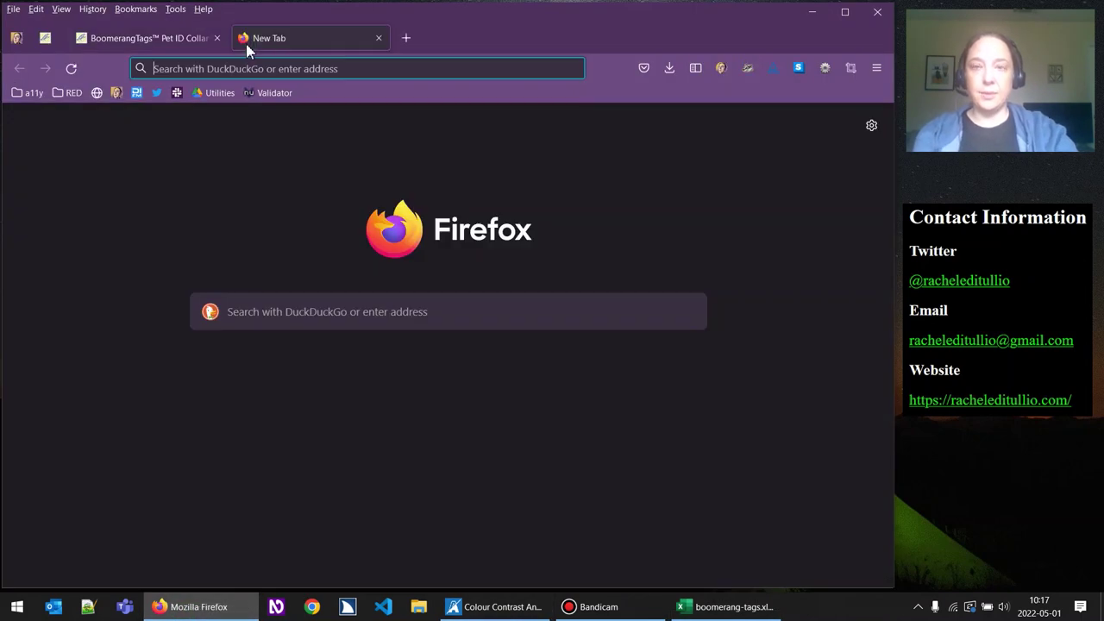
{"action": "type", "text": "https://www.w3.org/WAI/WCAG21/Understanding/identify-input-purpose.html"}
{"action": "key", "text": "Return"}
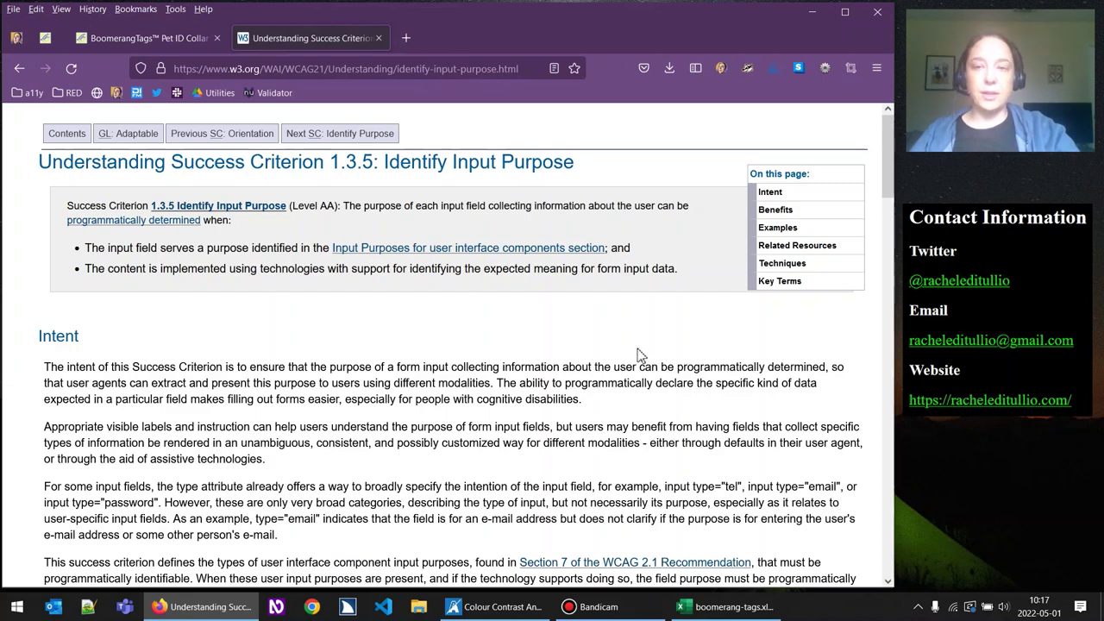
Read through the criterion page's Intent, Benefits, Examples, Techniques, Failures and Key Terms sections.
{"action": "scroll", "coordinate": [637, 349], "scroll_direction": "down", "scroll_amount": 2}
{"action": "scroll", "coordinate": [637, 354], "scroll_direction": "down", "scroll_amount": 10}
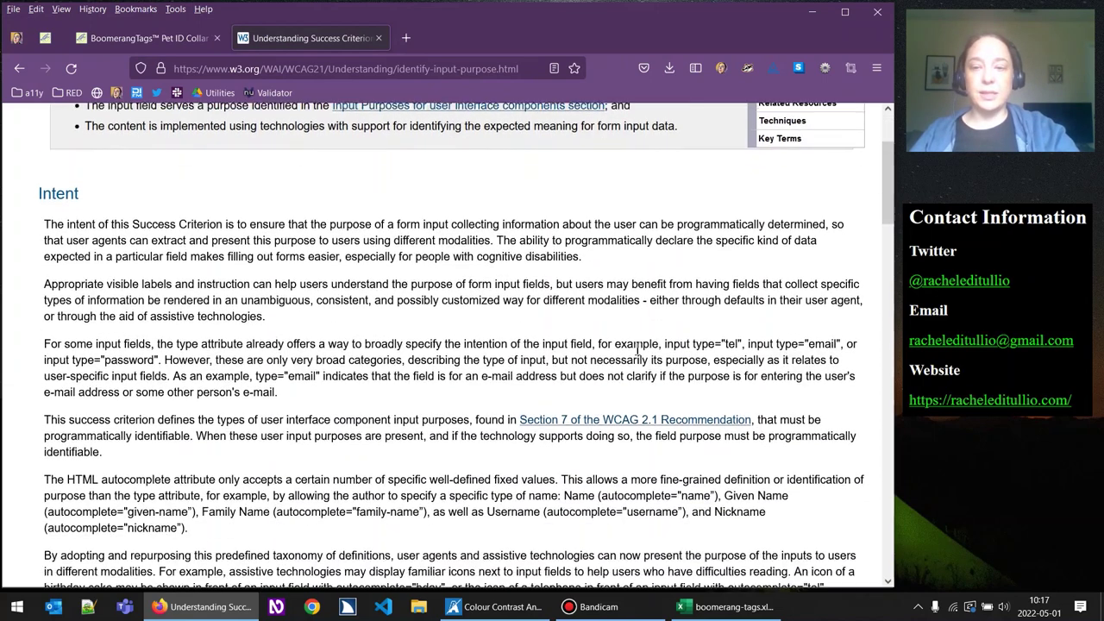
{"action": "scroll", "coordinate": [639, 352], "scroll_direction": "down", "scroll_amount": 2}
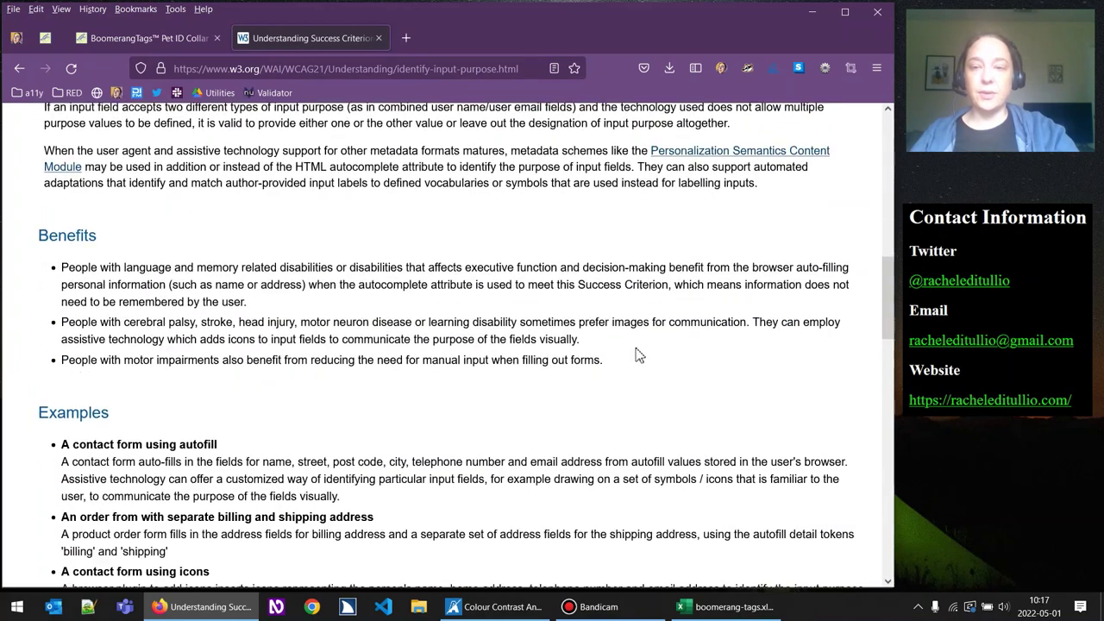
{"action": "scroll", "coordinate": [639, 355], "scroll_direction": "down", "scroll_amount": 14}
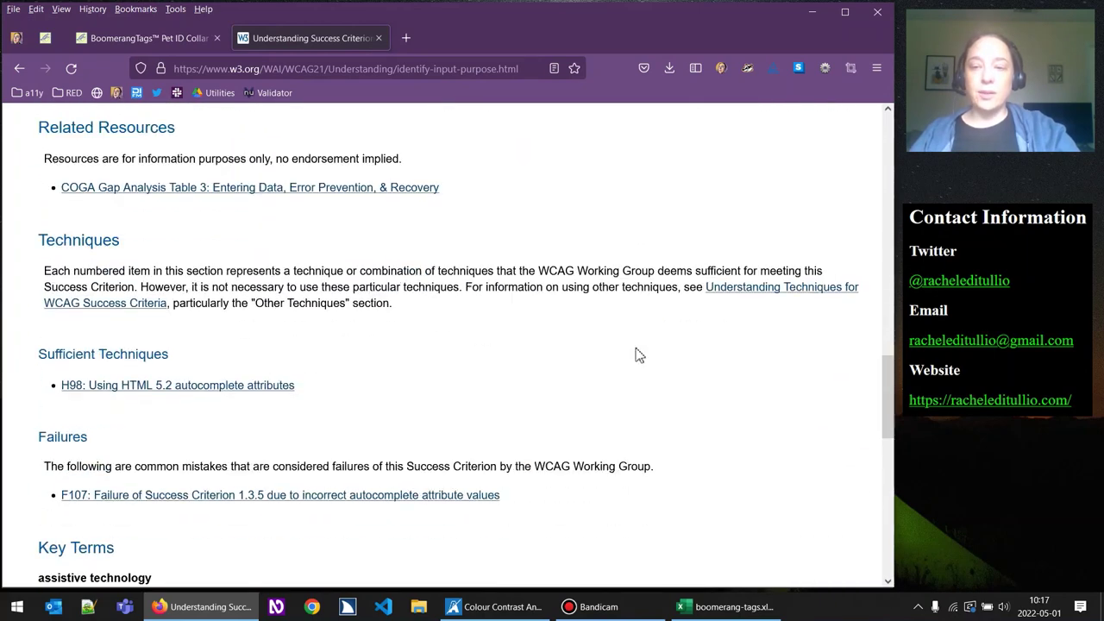
{"action": "scroll", "coordinate": [638, 356], "scroll_direction": "down", "scroll_amount": 8}
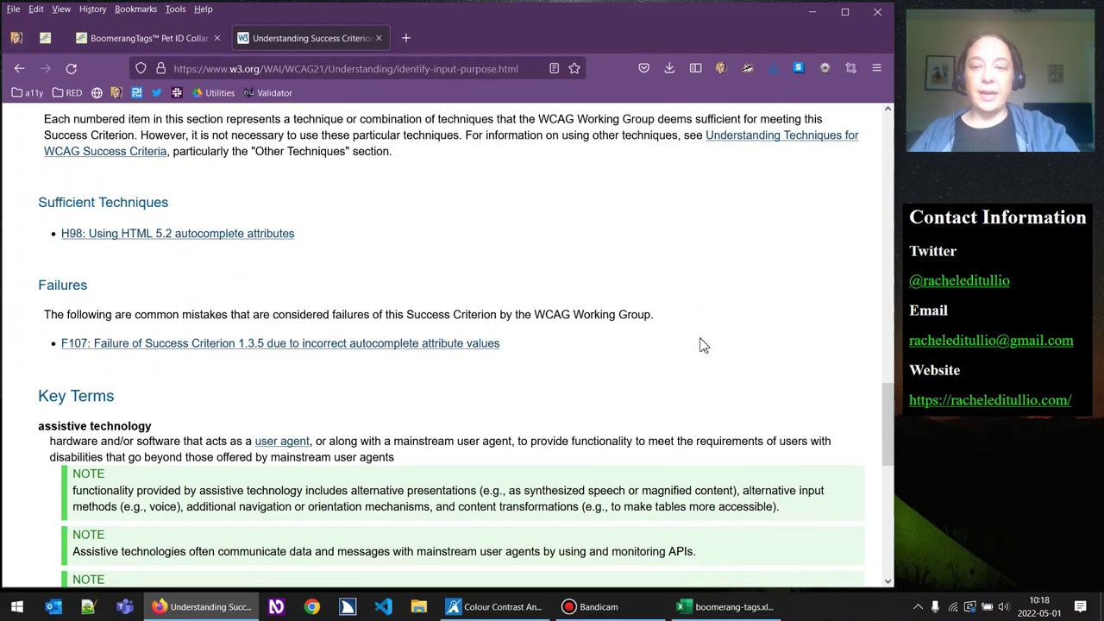
{"action": "scroll", "coordinate": [701, 339], "scroll_direction": "down", "scroll_amount": 11}
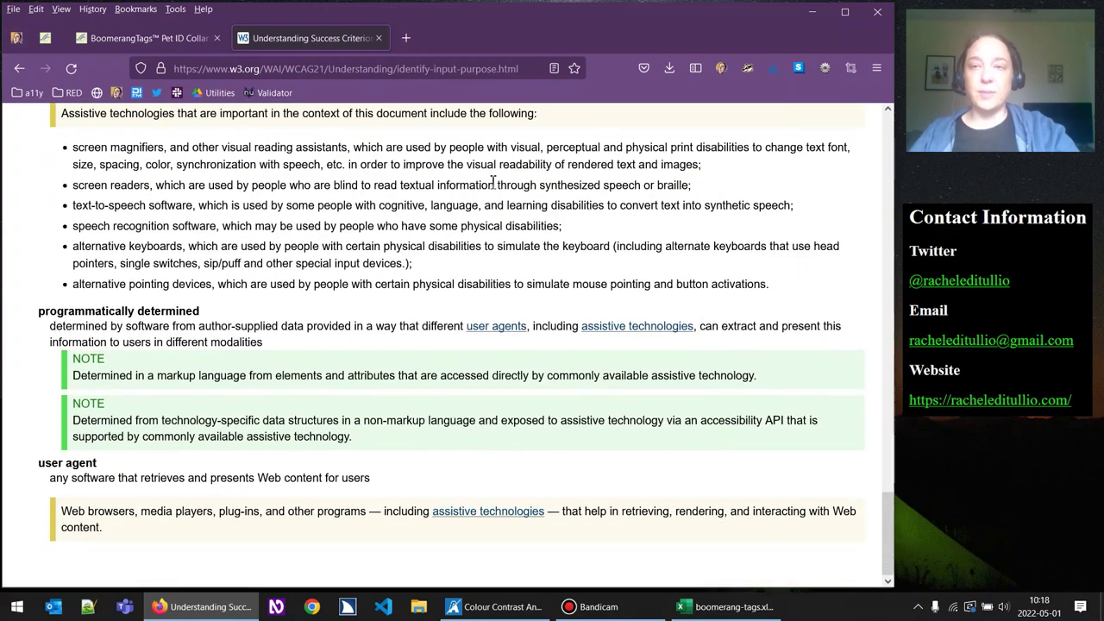
Close the criterion page, switch back to the Excel workbook, and examine the level and description of criterion 1.3.5.
{"action": "left_click", "coordinate": [380, 38]}
{"action": "left_click", "coordinate": [725, 607]}
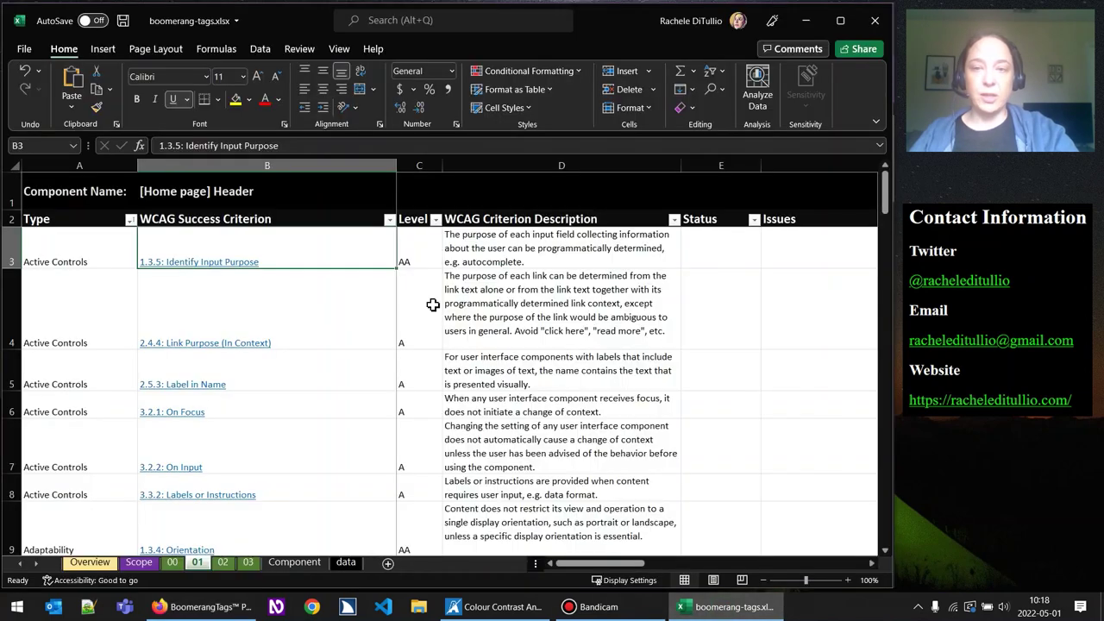
{"action": "left_click", "coordinate": [426, 244]}
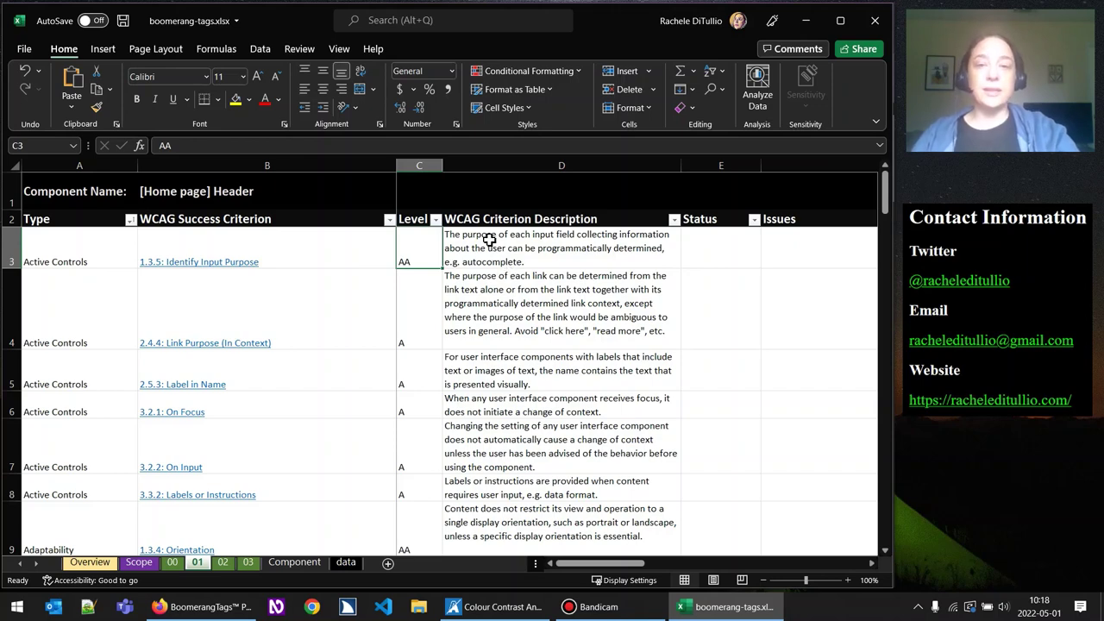
{"action": "left_click", "coordinate": [592, 250]}
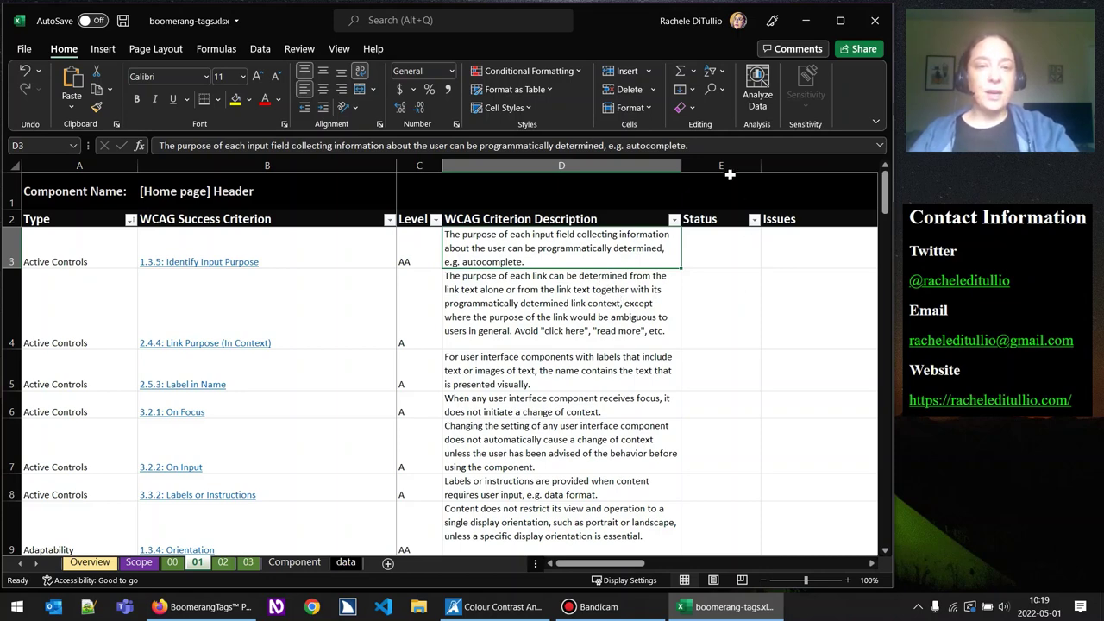
Try the Fail, Pass and N/A statuses on criterion 1.3.5, and clear the status cell again.
{"action": "left_click", "coordinate": [734, 257]}
{"action": "left_click", "coordinate": [766, 263]}
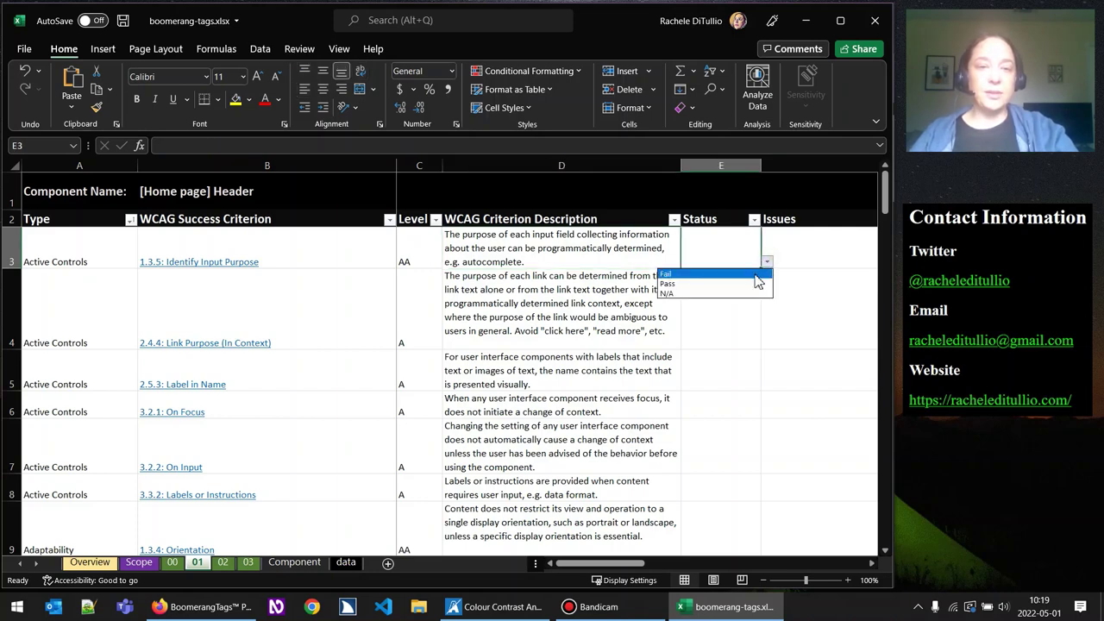
{"action": "left_click", "coordinate": [754, 275]}
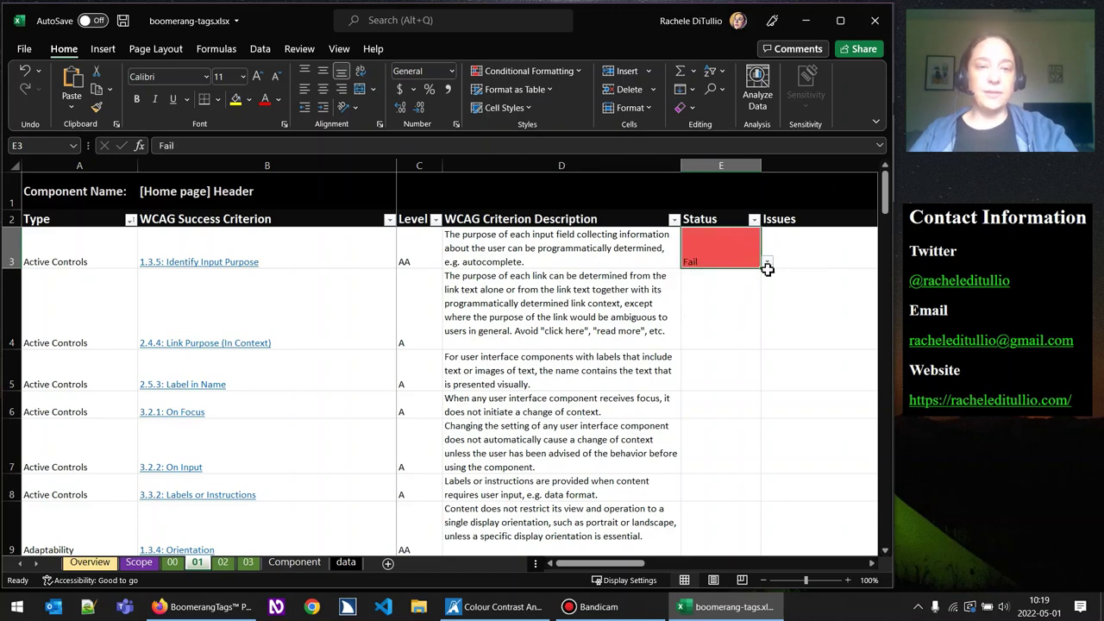
{"action": "left_click", "coordinate": [766, 264]}
{"action": "left_click", "coordinate": [727, 284]}
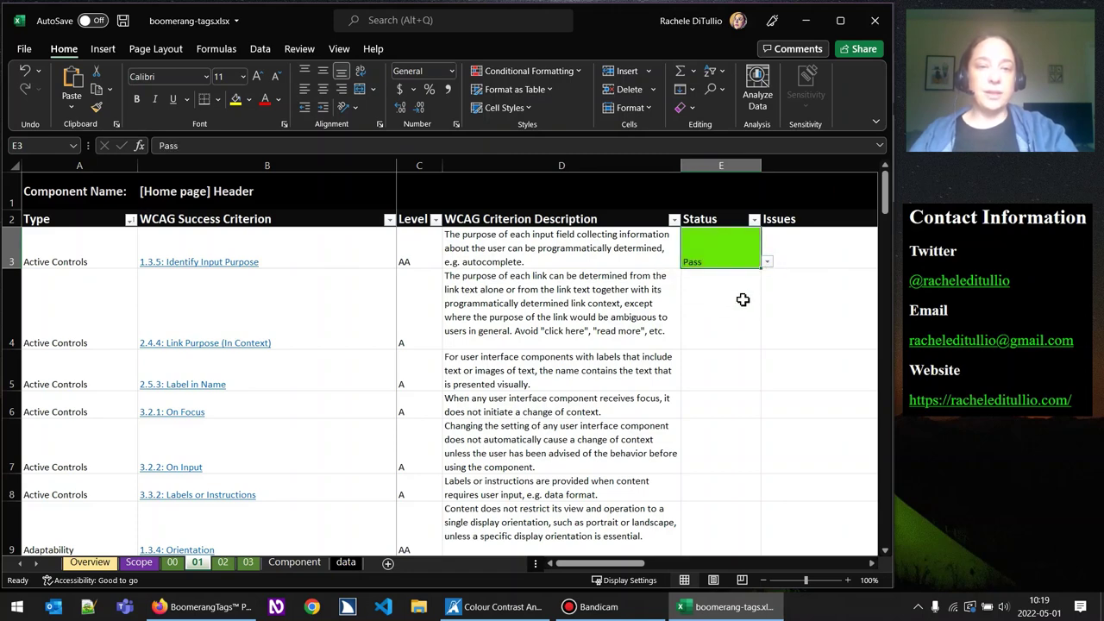
{"action": "left_click", "coordinate": [767, 262]}
{"action": "left_click", "coordinate": [735, 294]}
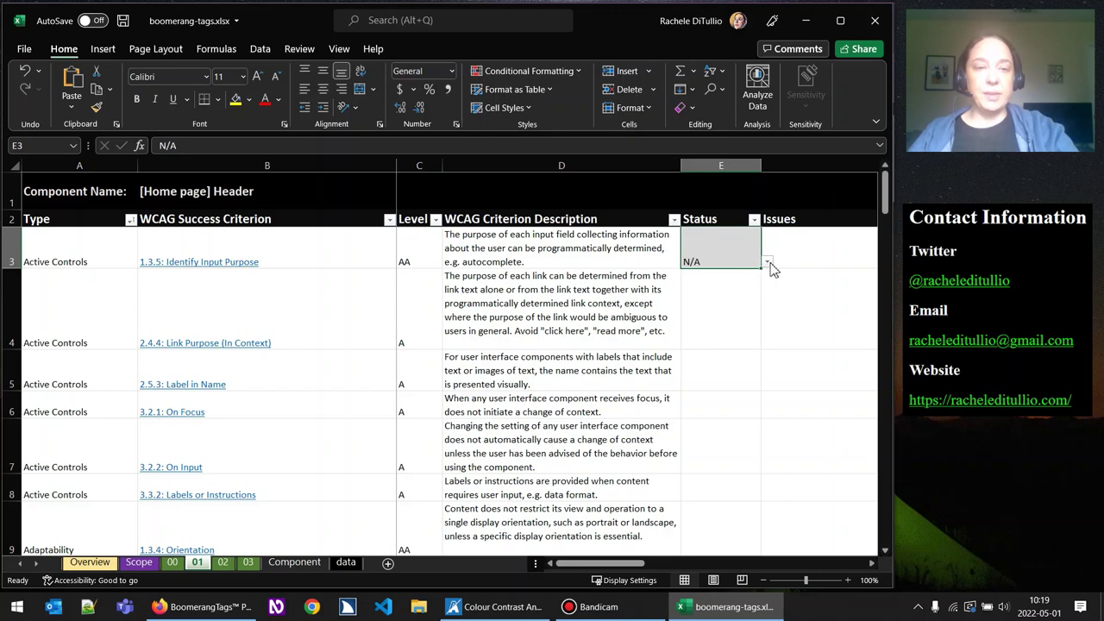
{"action": "key", "text": "Delete"}
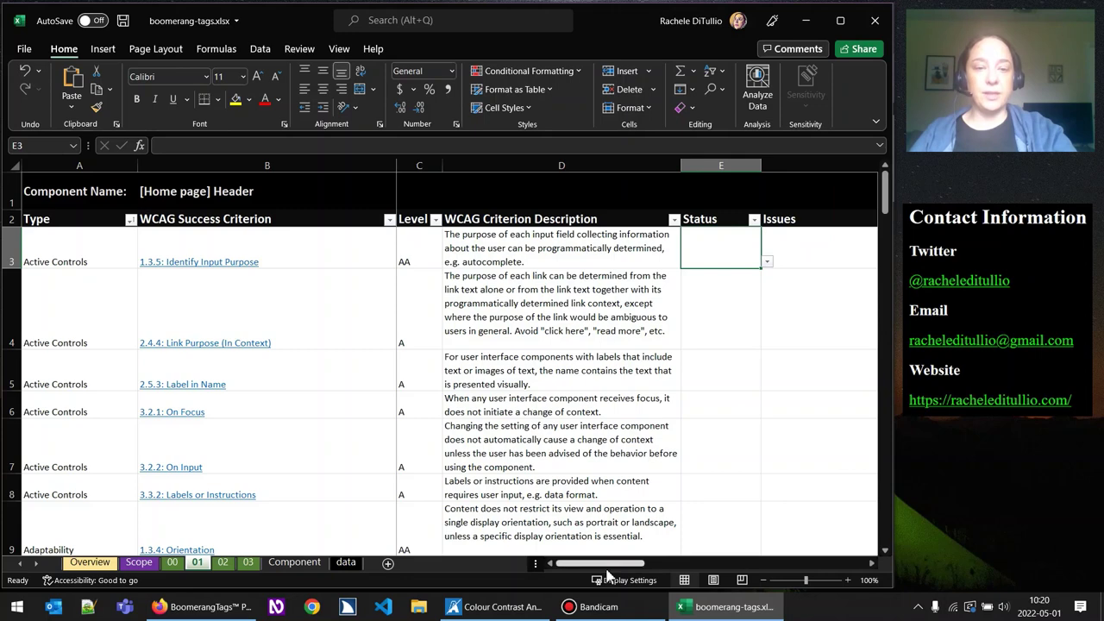
Examine the Issues, Recommendations, Source Code and Notes columns of the sheet 01 checklist.
{"action": "left_click_drag", "start_coordinate": [614, 566], "coordinate": [730, 576]}
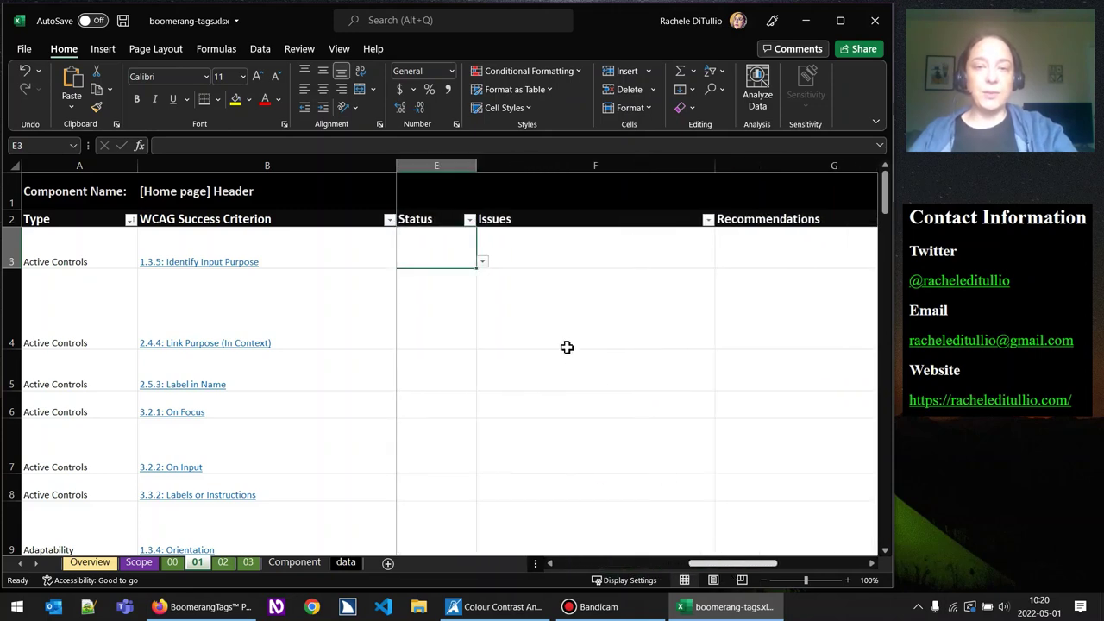
{"action": "scroll", "coordinate": [567, 348], "scroll_direction": "right", "scroll_amount": 2}
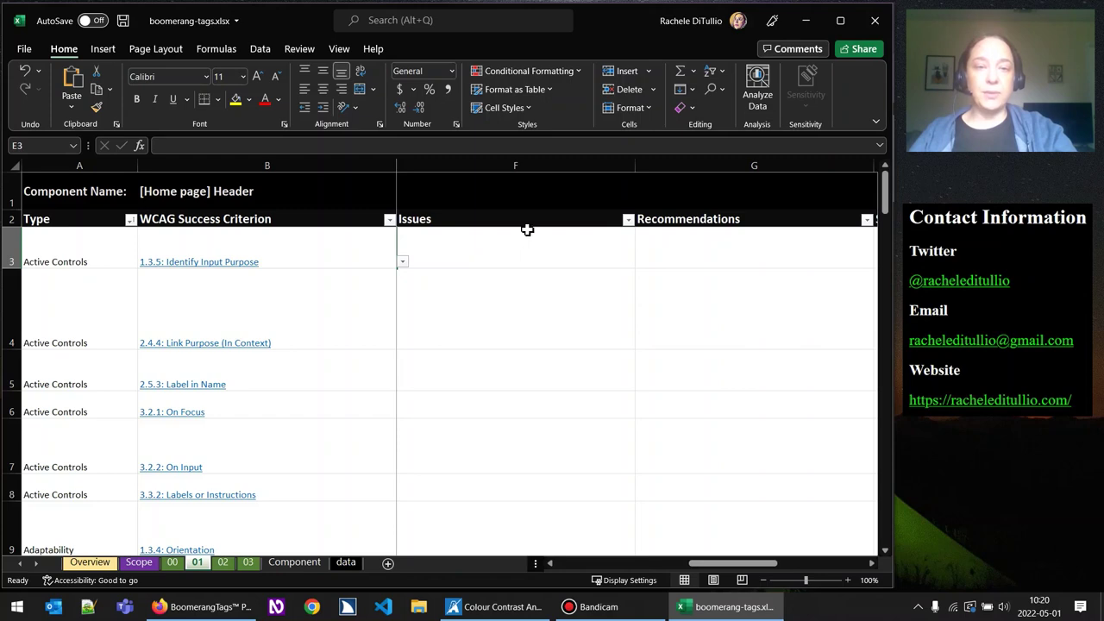
{"action": "left_click", "coordinate": [728, 248]}
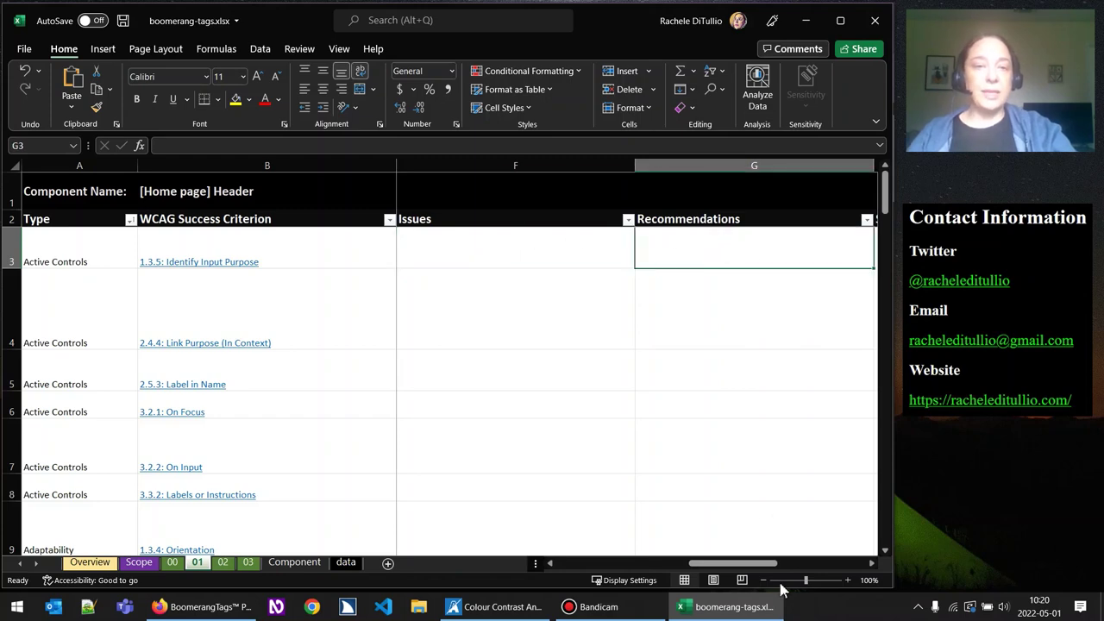
{"action": "left_click_drag", "start_coordinate": [763, 569], "coordinate": [849, 566]}
{"action": "left_click", "coordinate": [495, 247]}
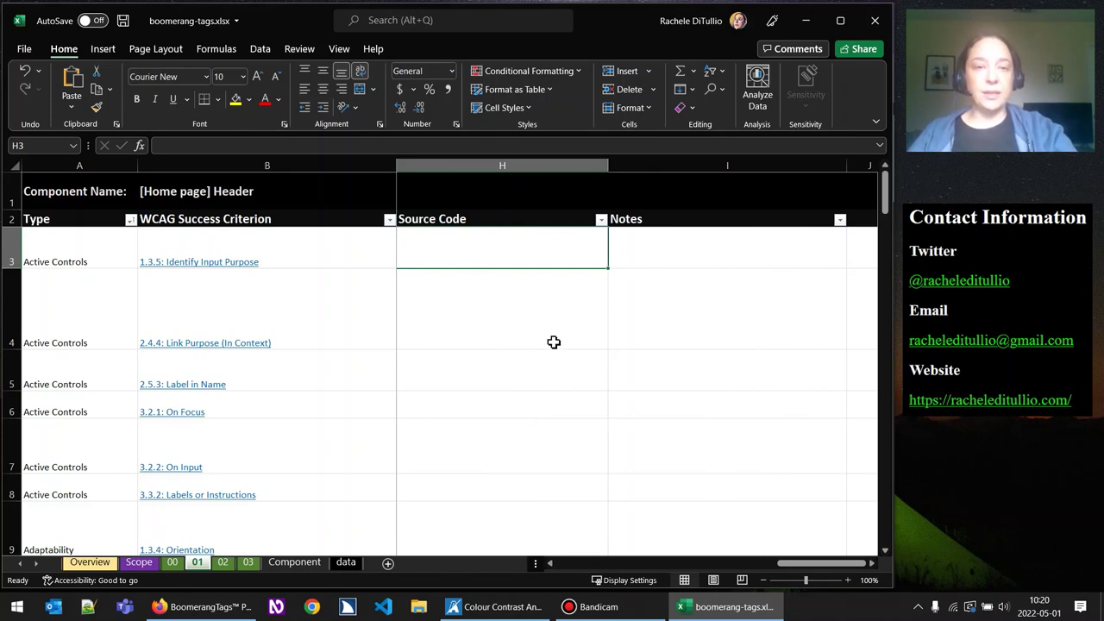
{"action": "left_click", "coordinate": [683, 258]}
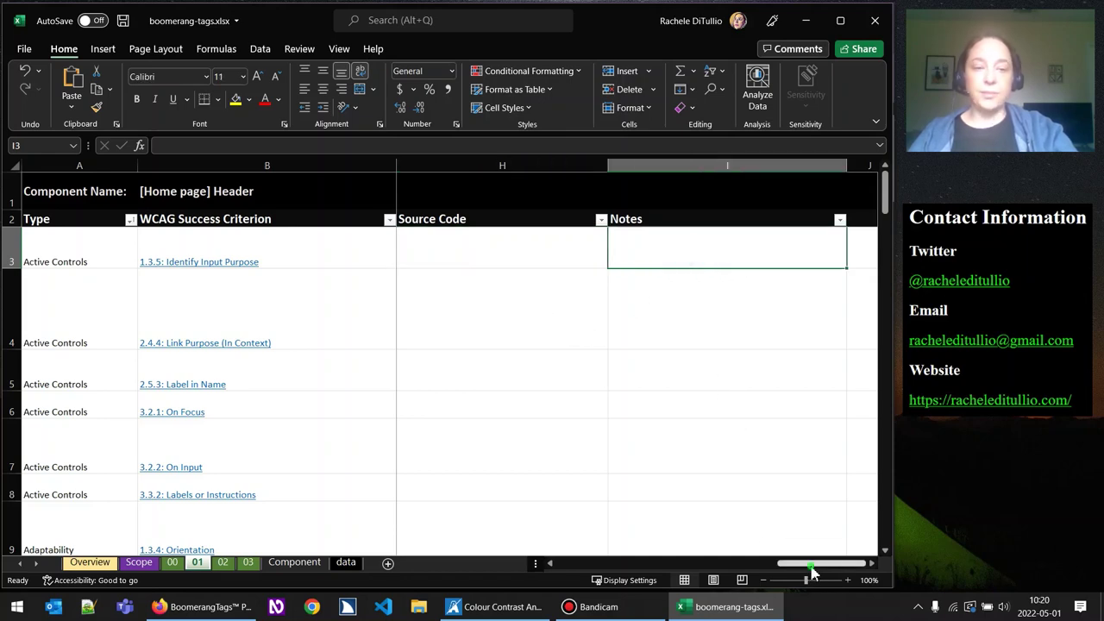
{"action": "left_click_drag", "start_coordinate": [811, 574], "coordinate": [561, 566]}
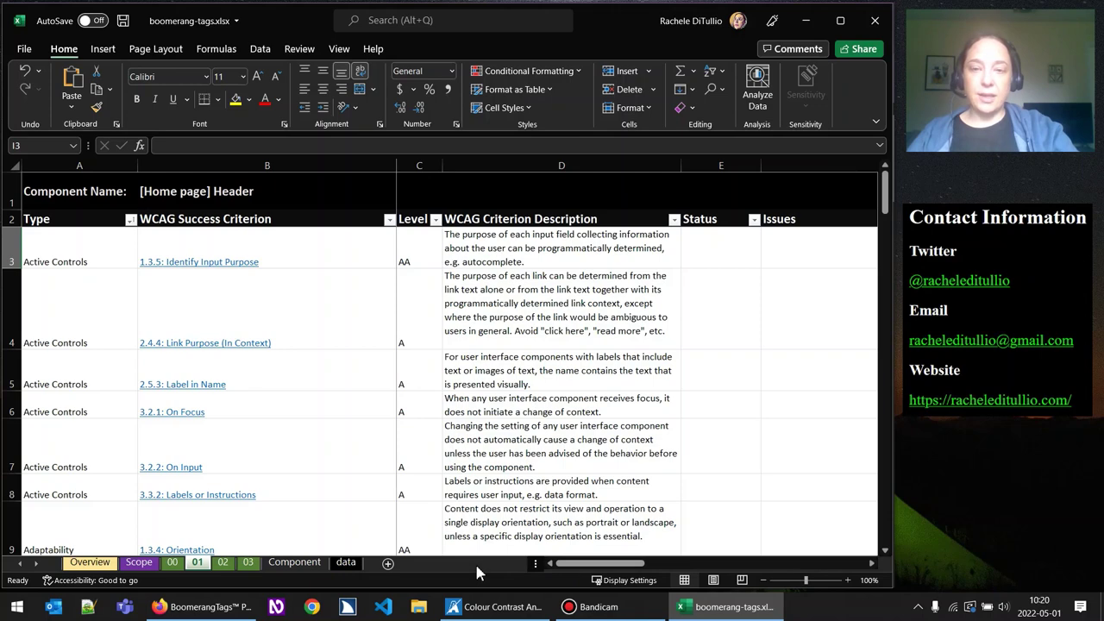
Switch to Firefox and examine the BoomerangTags header's navigation links, search, cart icon, and Shop and Cart links.
{"action": "left_click", "coordinate": [228, 607]}
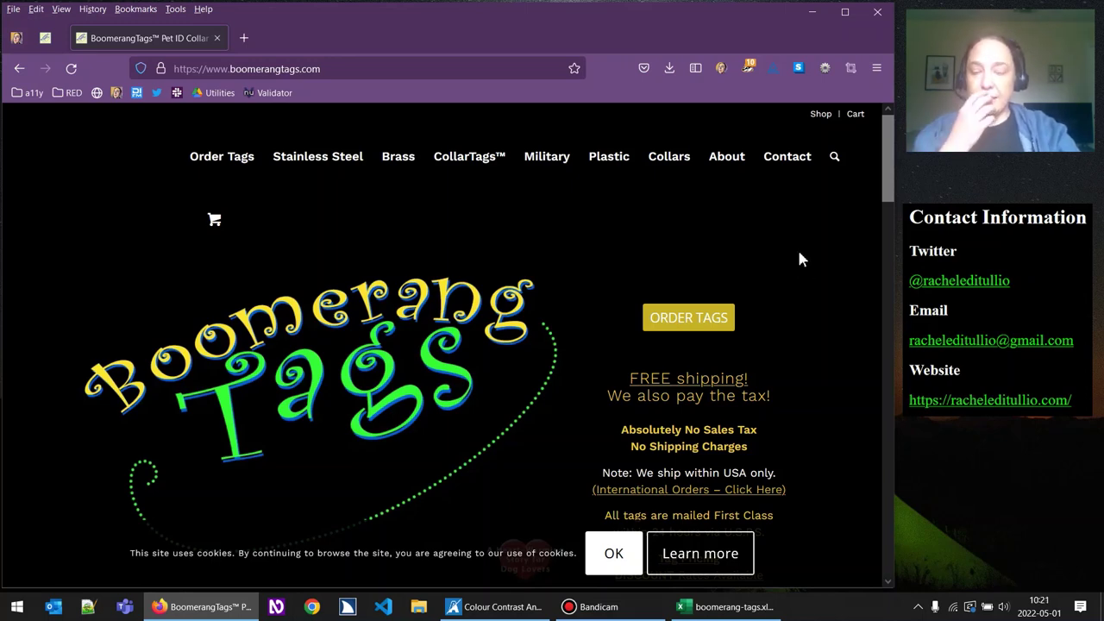
{"action": "left_click", "coordinate": [100, 130]}
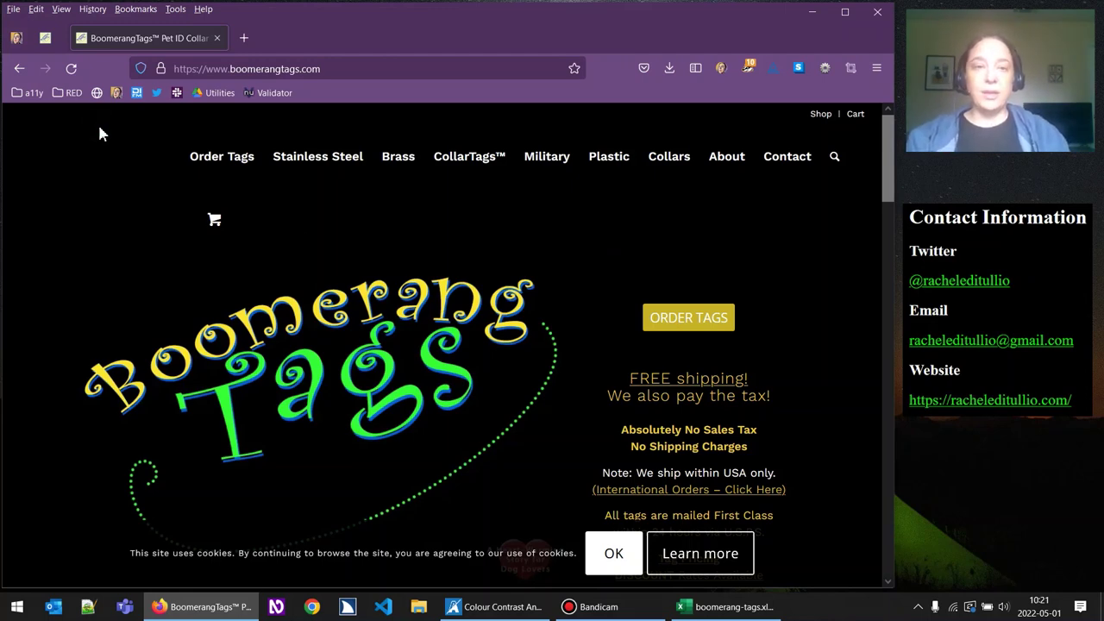
{"action": "mouse_move", "coordinate": [246, 166]}
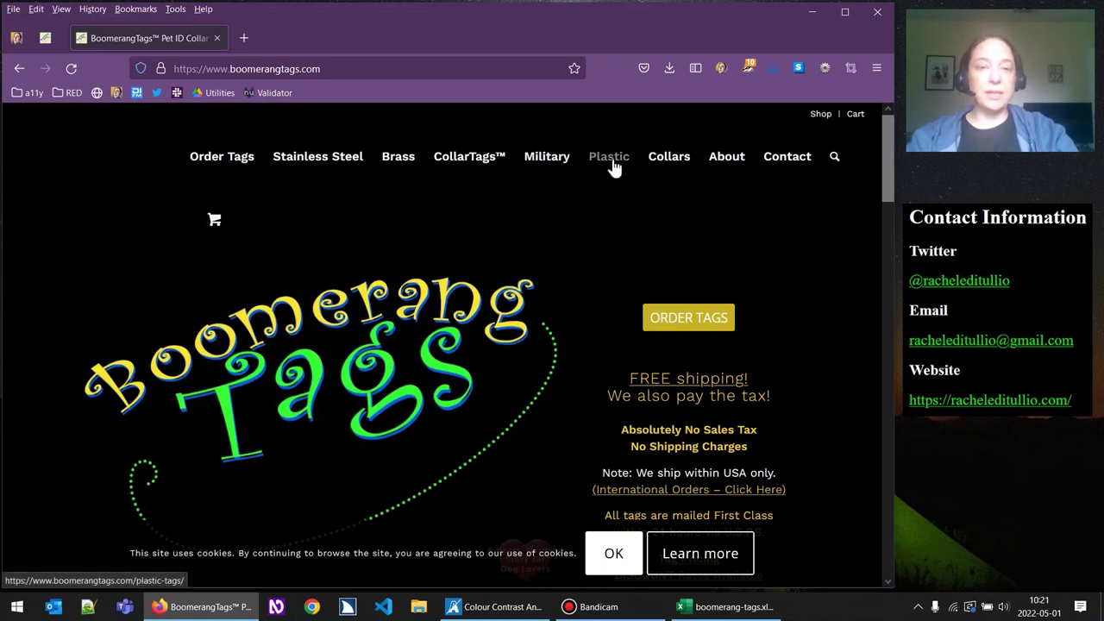
{"action": "left_click", "coordinate": [834, 160]}
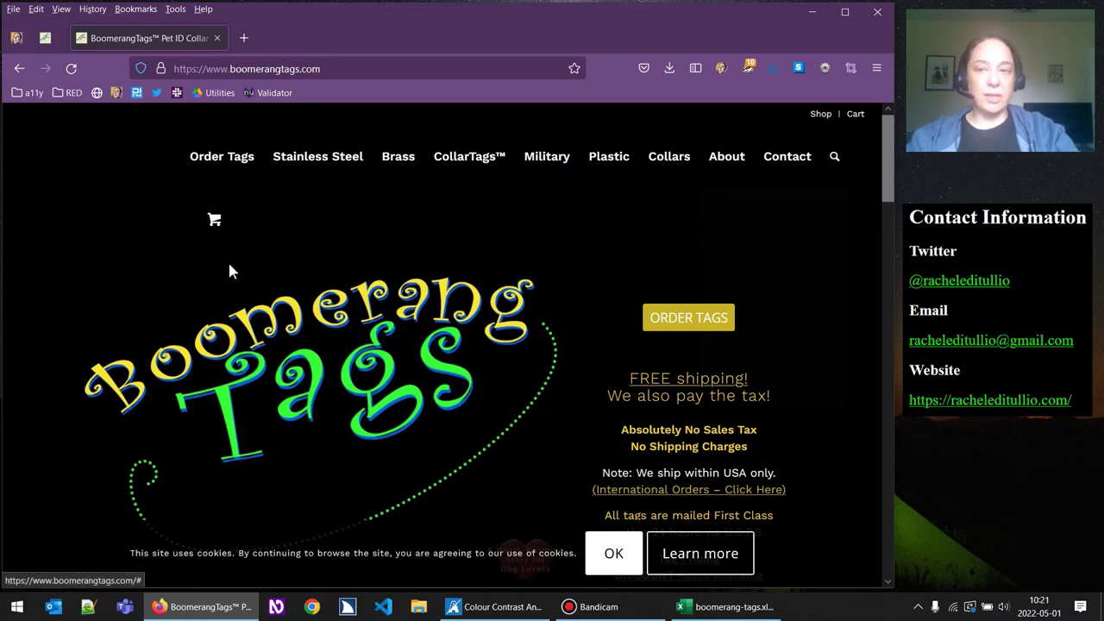
{"action": "mouse_move", "coordinate": [217, 222]}
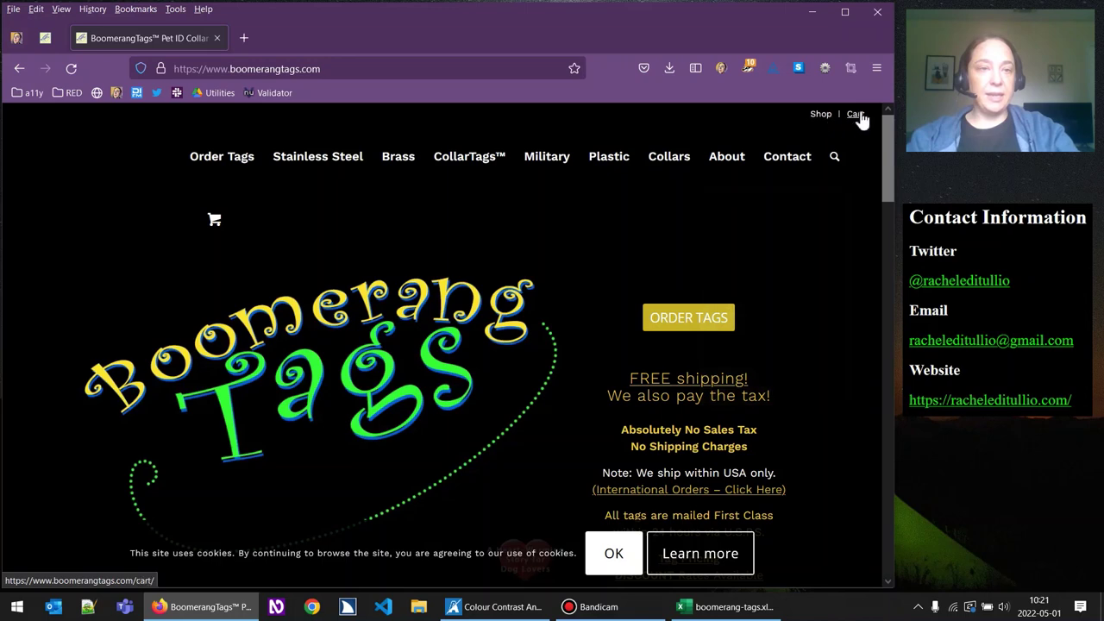
{"action": "mouse_move", "coordinate": [735, 122]}
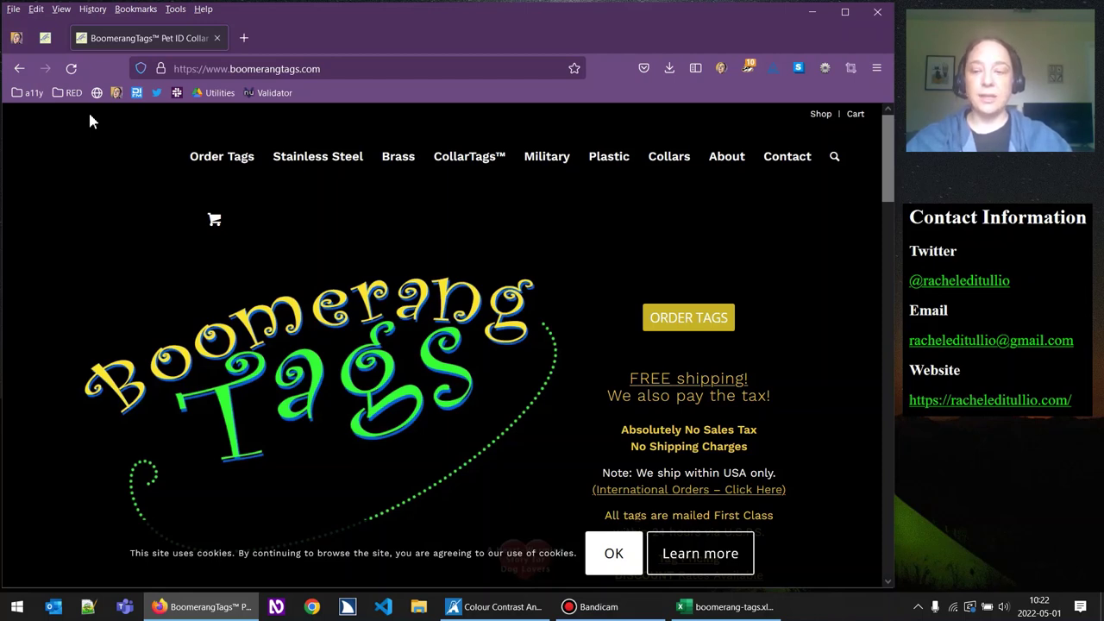
Move keyboard focus through the header navigation links from Order Tags onward, checking each for a visible focus indicator.
{"action": "key", "text": "Tab"}
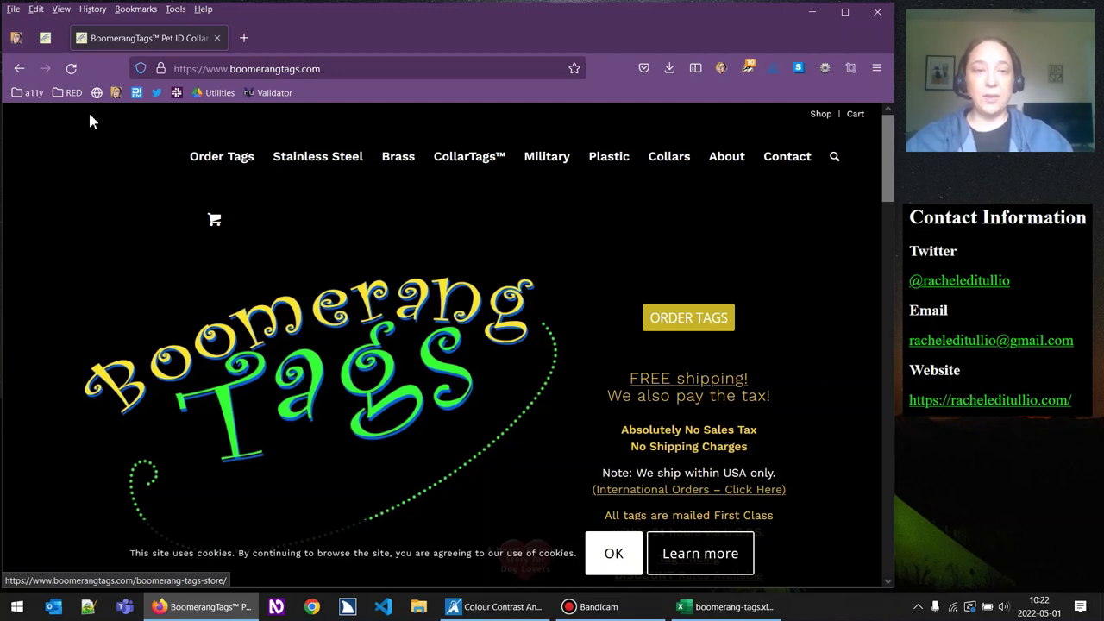
{"action": "key", "text": "Tab"}
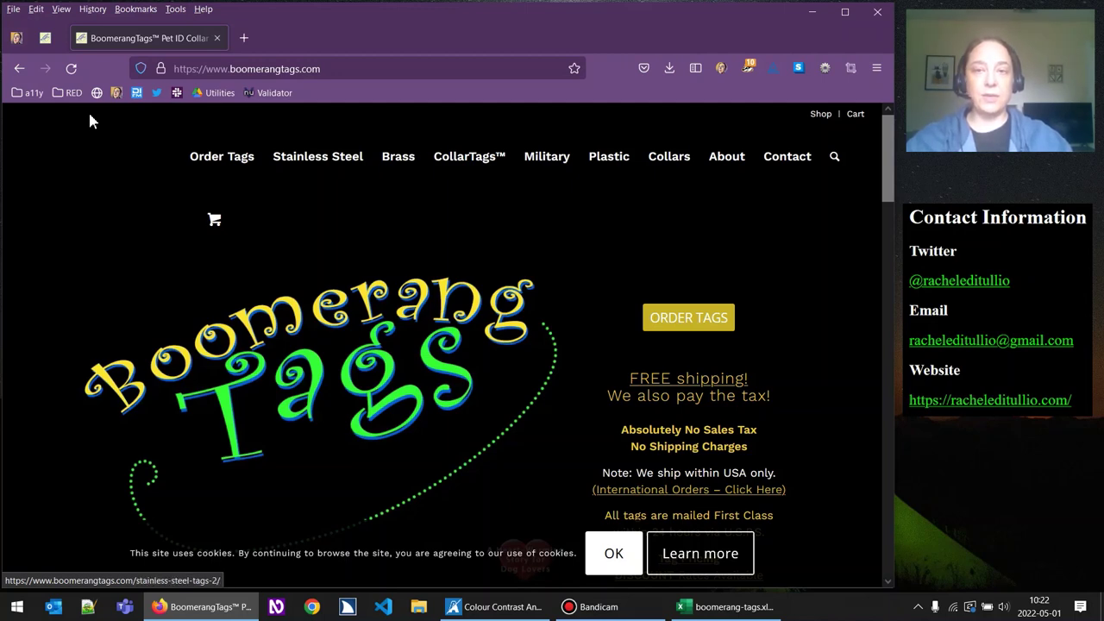
{"action": "key", "text": "Tab"}
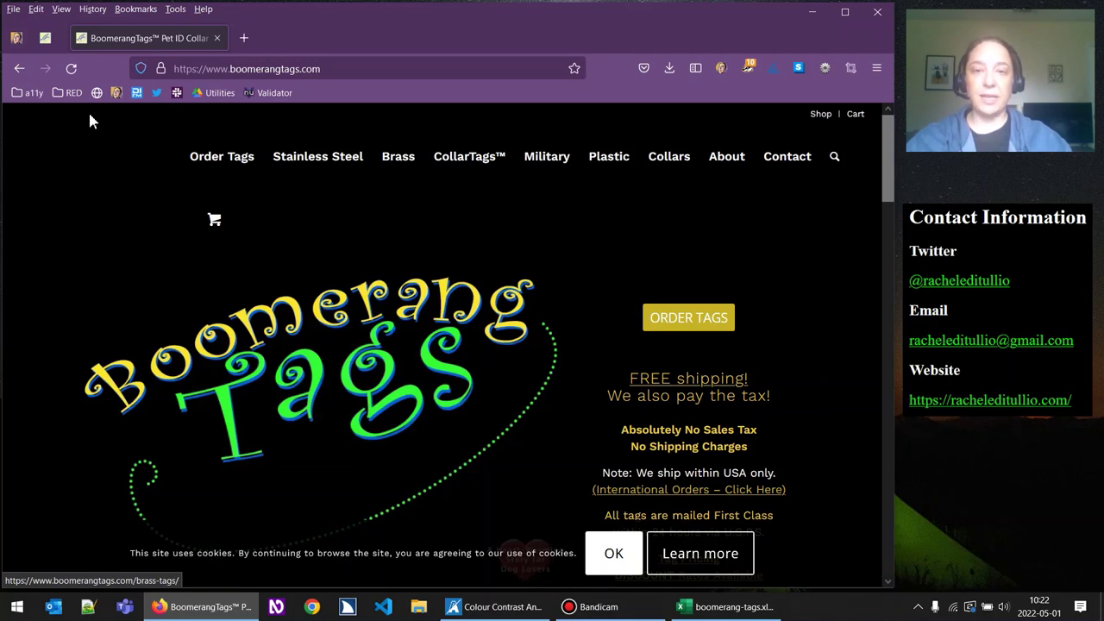
{"action": "key", "text": "Tab"}
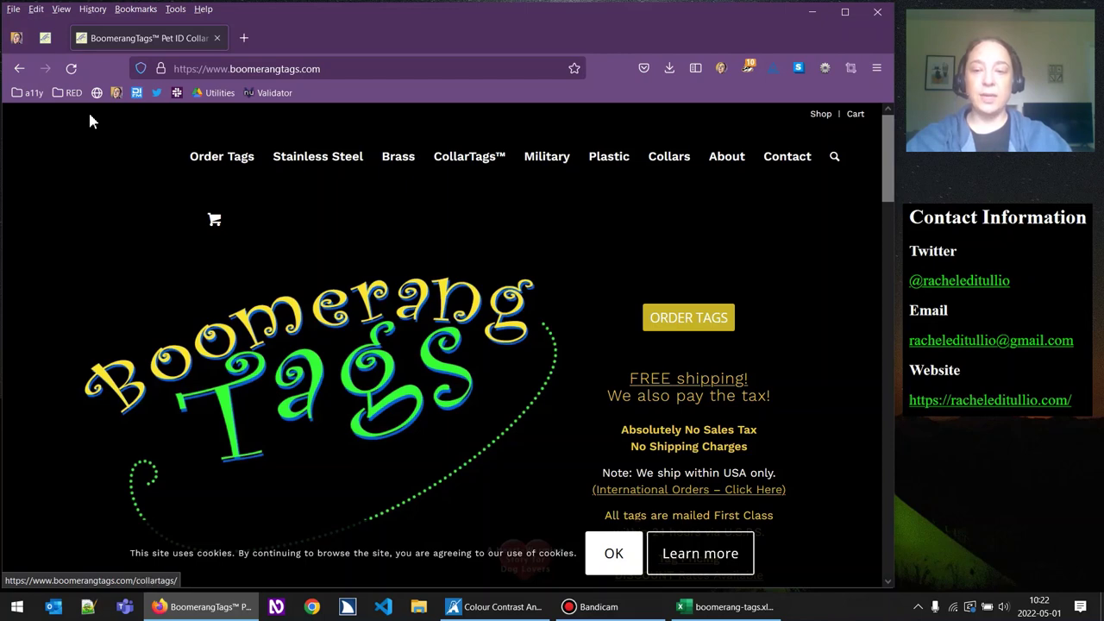
{"action": "key", "text": "Tab"}
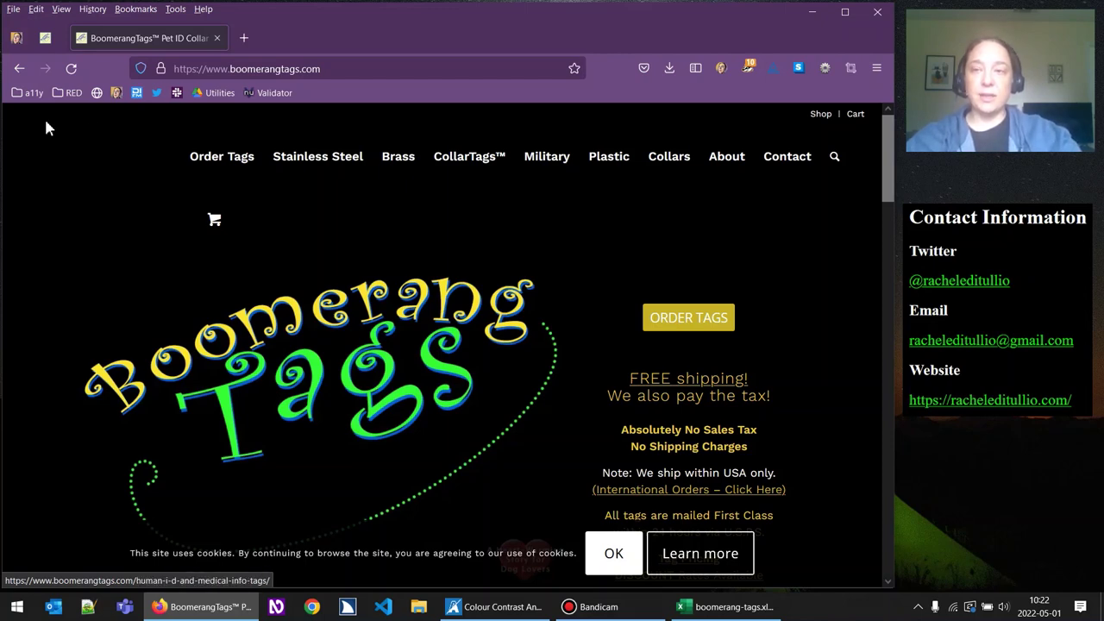
{"action": "key", "text": "Tab"}
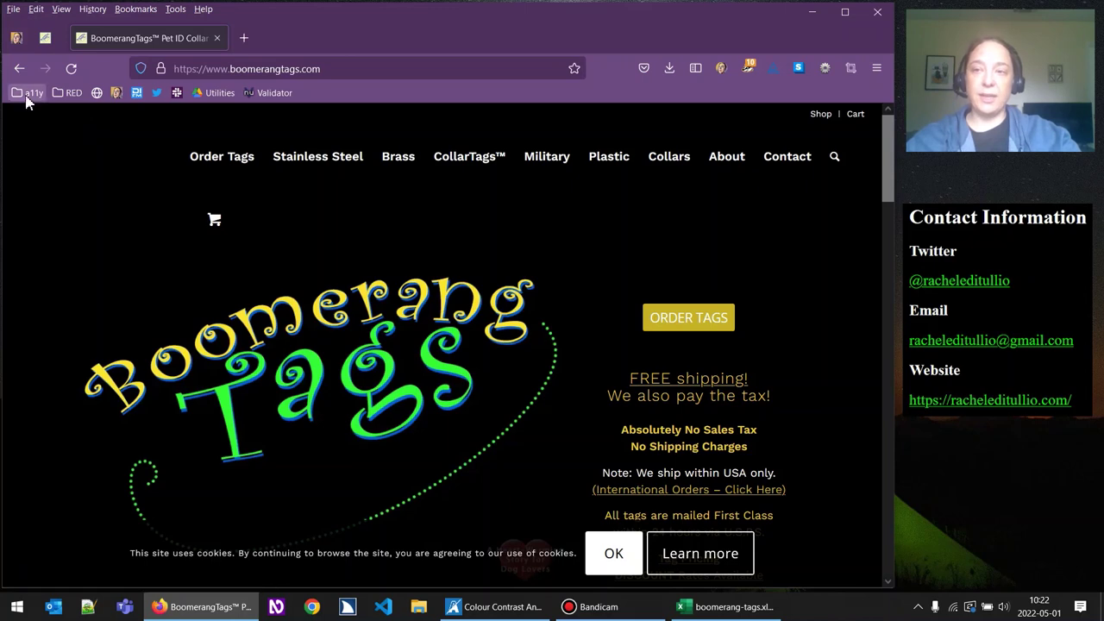
Apply the Force focus bookmarklet to the page and move keyboard focus along the remaining header links to the search icon.
{"action": "left_click", "coordinate": [26, 95]}
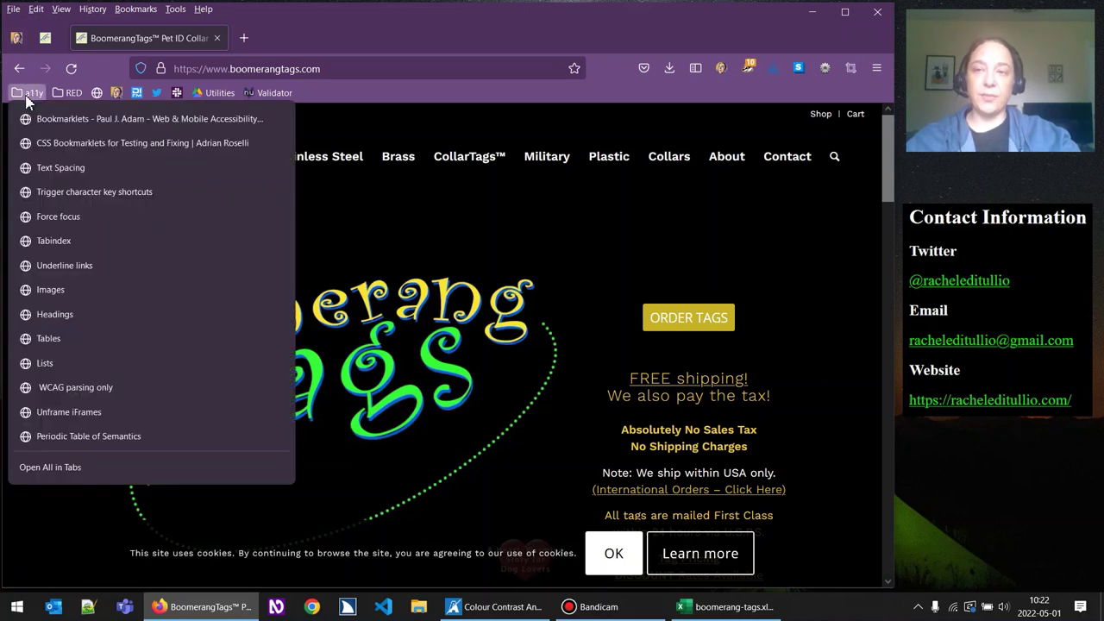
{"action": "left_click", "coordinate": [57, 218]}
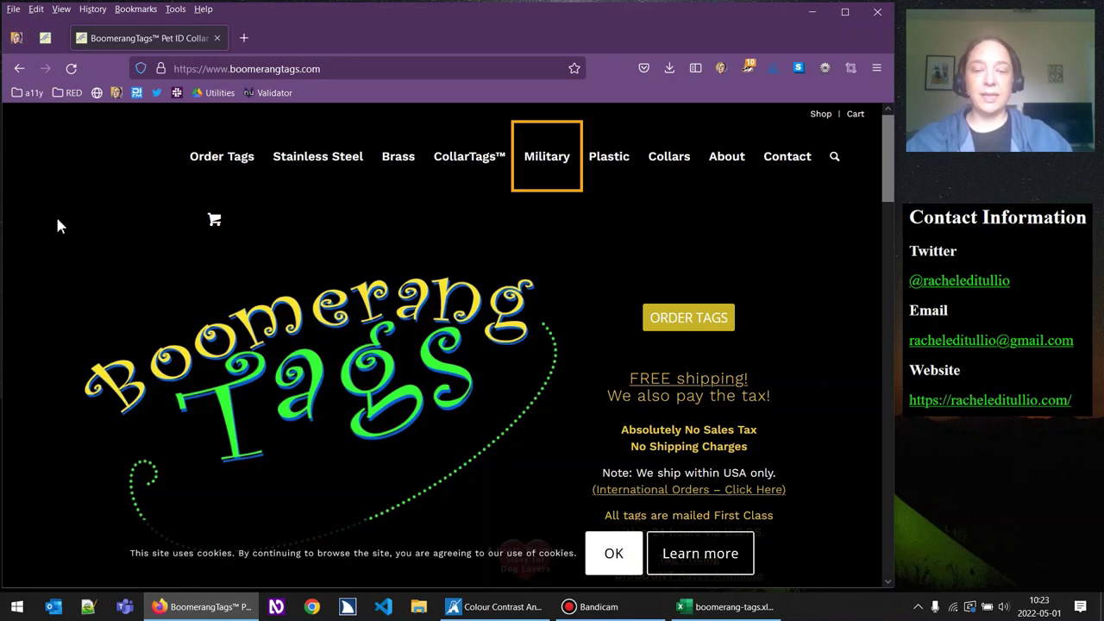
{"action": "key", "text": "Tab"}
{"action": "key", "text": "Tab"}
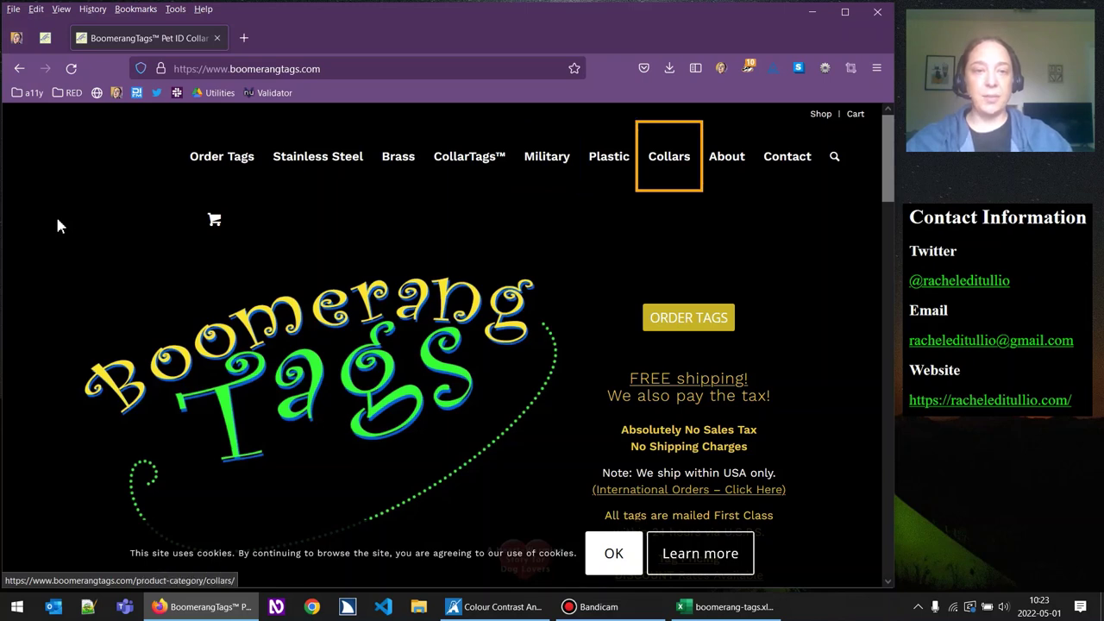
{"action": "key", "text": "Tab"}
{"action": "key", "text": "Tab"}
{"action": "key", "text": "Tab"}
{"action": "key", "text": "Tab"}
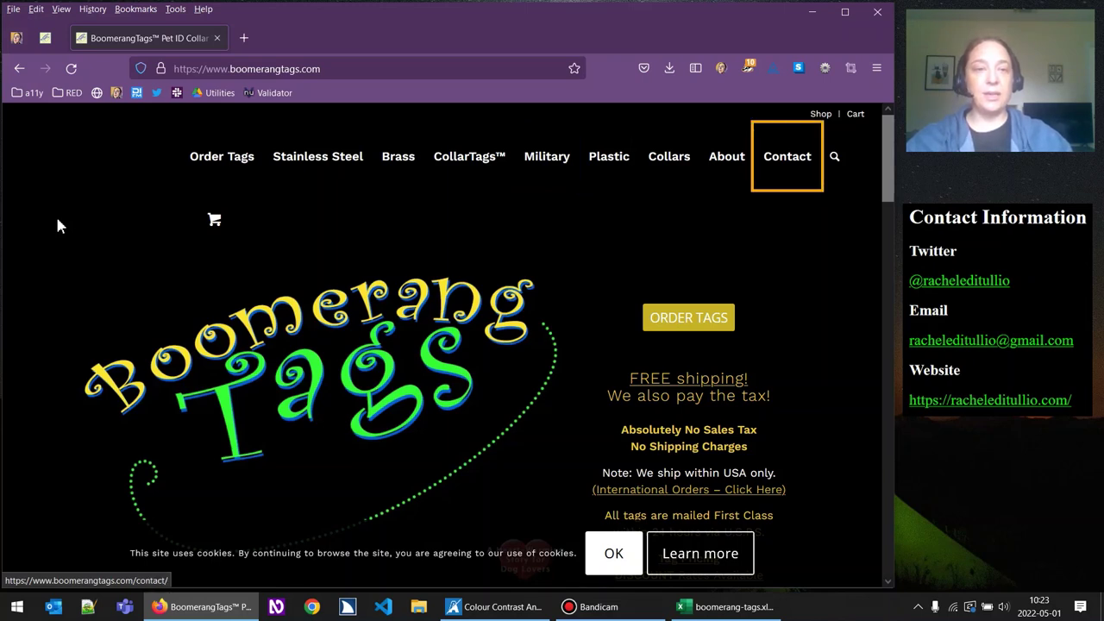
{"action": "key", "text": "shift+Tab"}
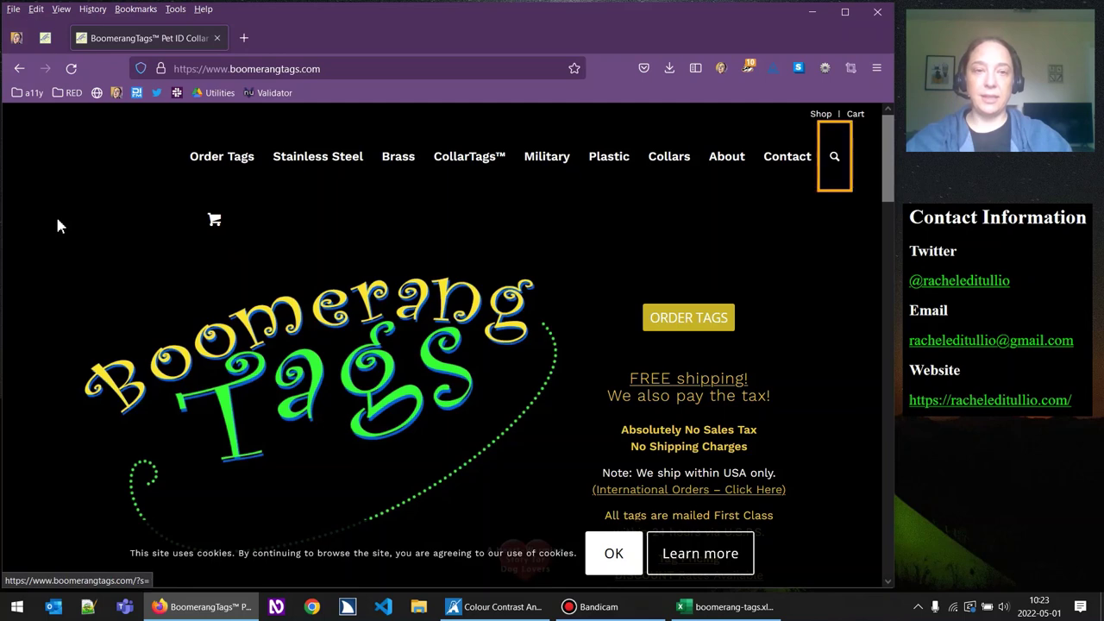
Return keyboard focus to the About link, reveal its submenu with the pointer, and compare how the link behaves with the keyboard.
{"action": "key", "text": "shift+Tab"}
{"action": "key", "text": "shift+Tab"}
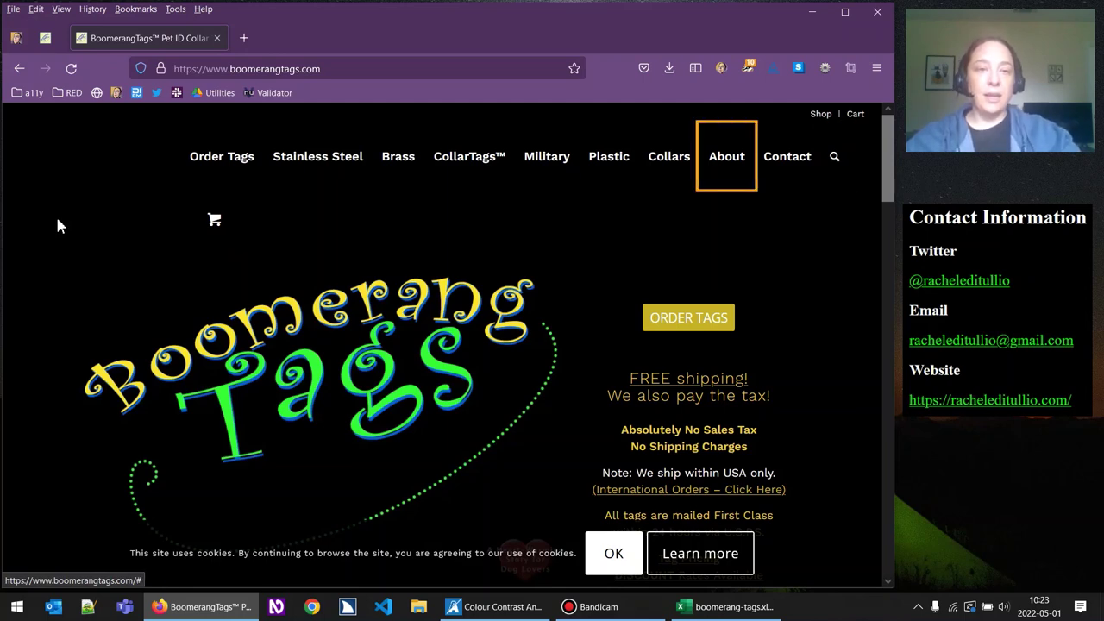
{"action": "mouse_move", "coordinate": [723, 157]}
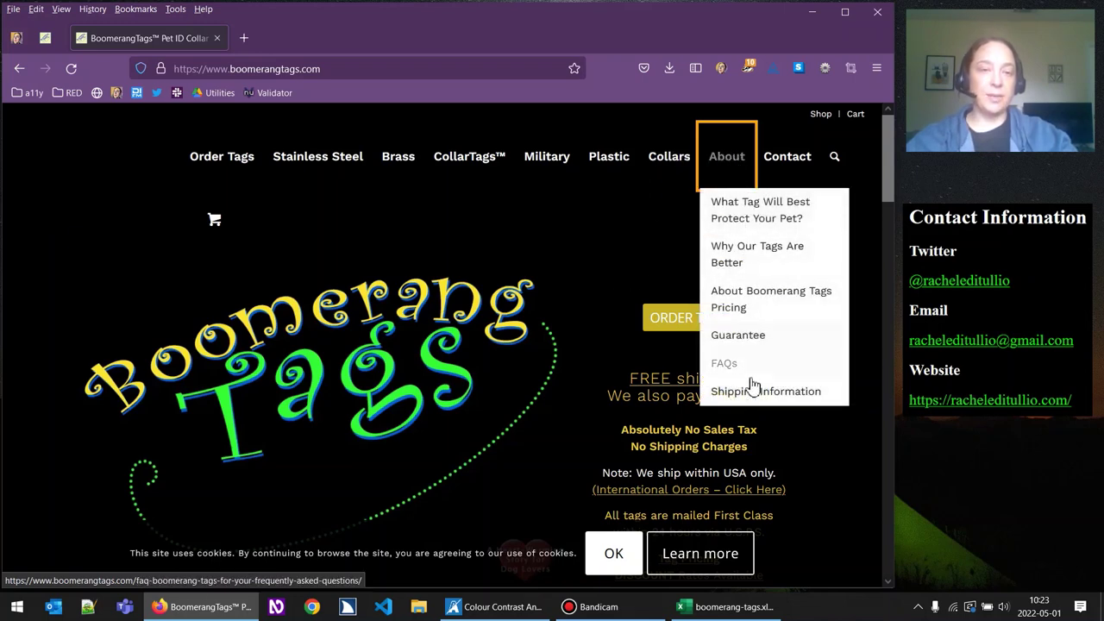
{"action": "key", "text": "shift+Tab"}
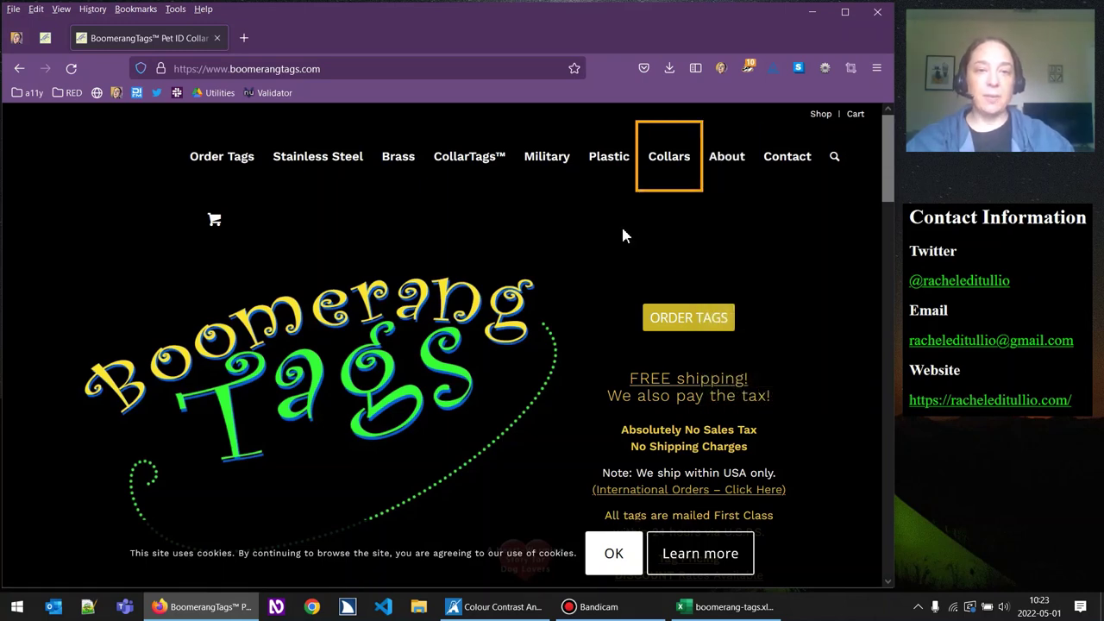
{"action": "key", "text": "Tab"}
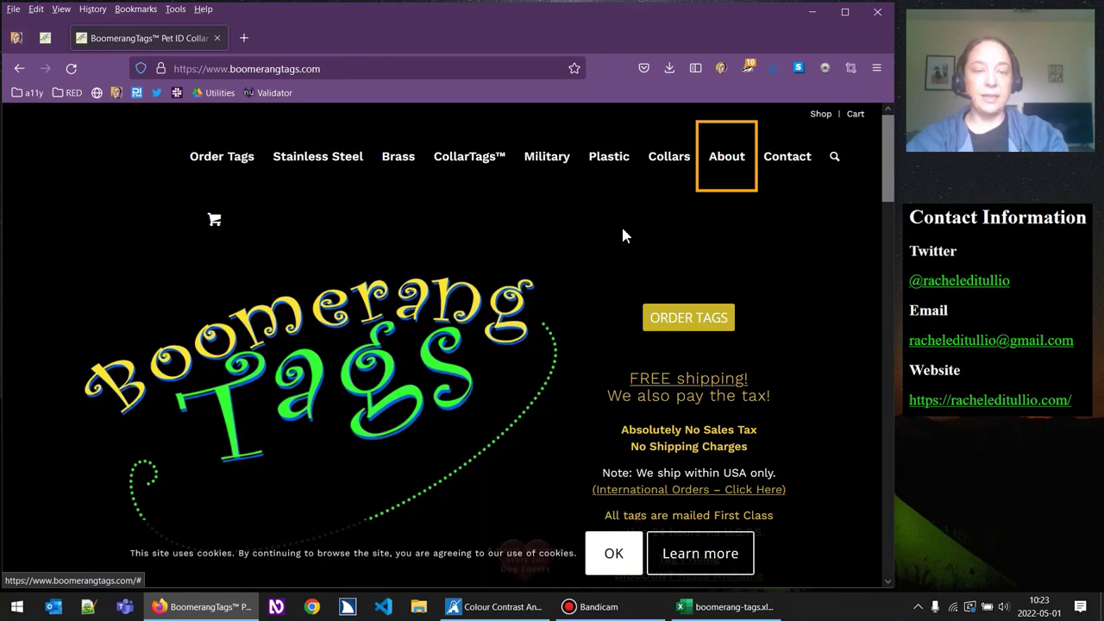
{"action": "key", "text": "Page_Down"}
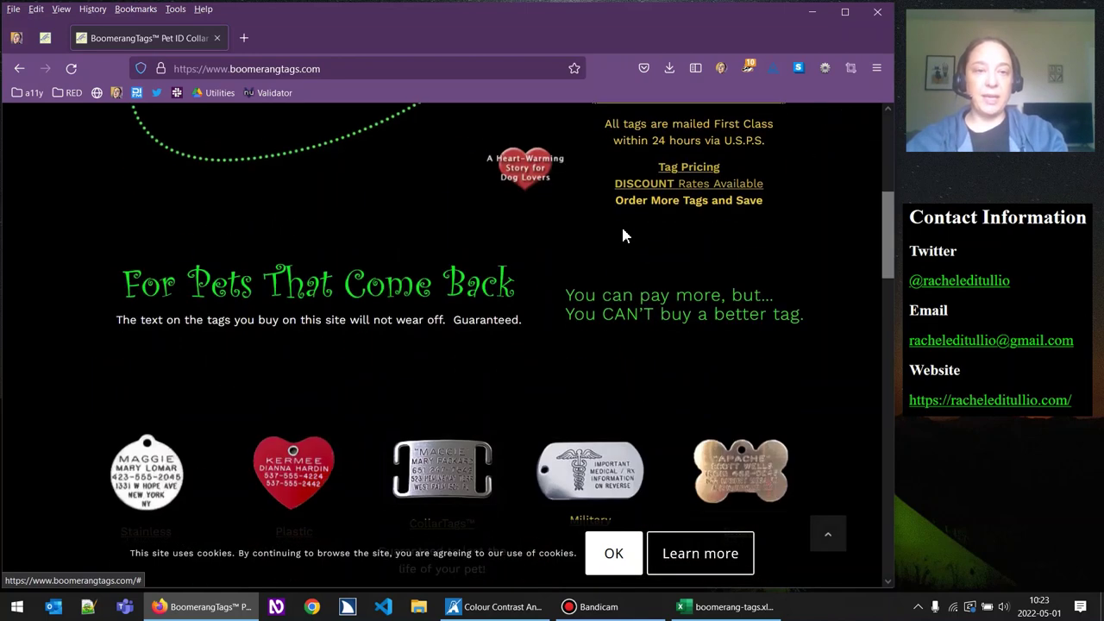
{"action": "key", "text": "Page_Up"}
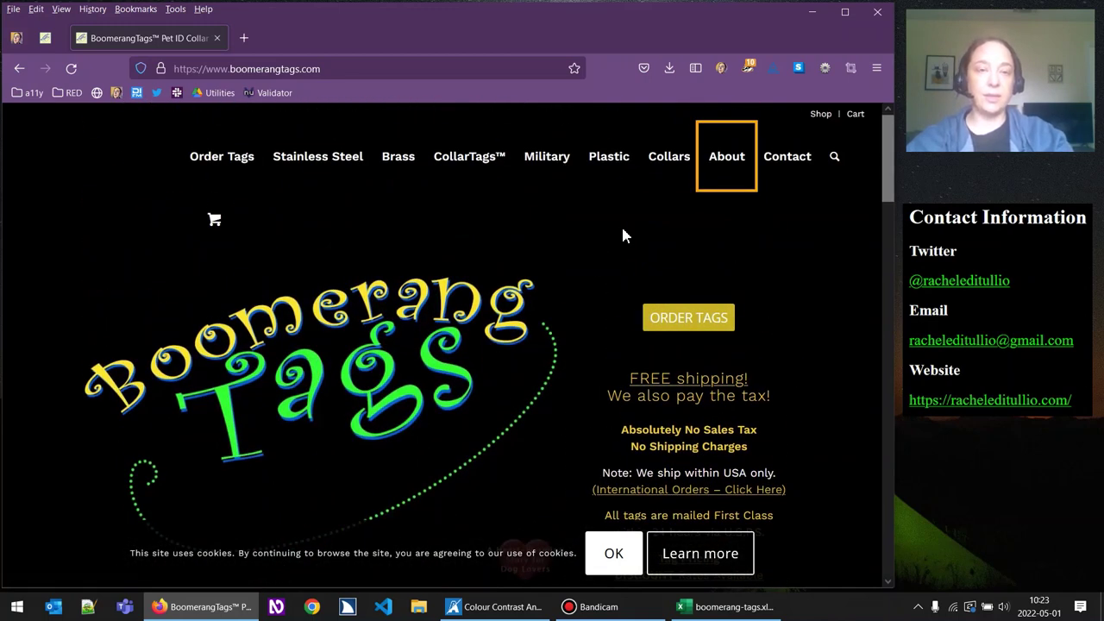
Check the header's focus order forward to the cart icon and backward through the navigation to the Shop link.
{"action": "key", "text": "Tab"}
{"action": "key", "text": "Tab"}
{"action": "key", "text": "Tab"}
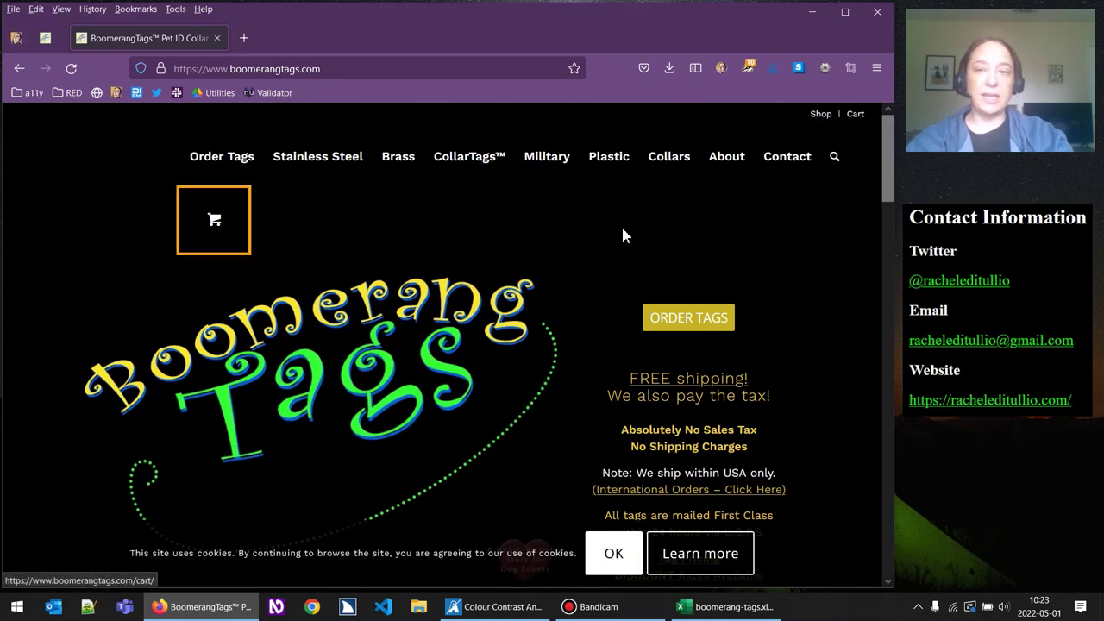
{"action": "key", "text": "shift+Tab"}
{"action": "key", "text": "shift+Tab"}
{"action": "key", "text": "shift+Tab"}
{"action": "key", "text": "shift+Tab"}
{"action": "key", "text": "shift+Tab"}
{"action": "key", "text": "shift+Tab"}
{"action": "key", "text": "shift+Tab"}
{"action": "key", "text": "shift+Tab"}
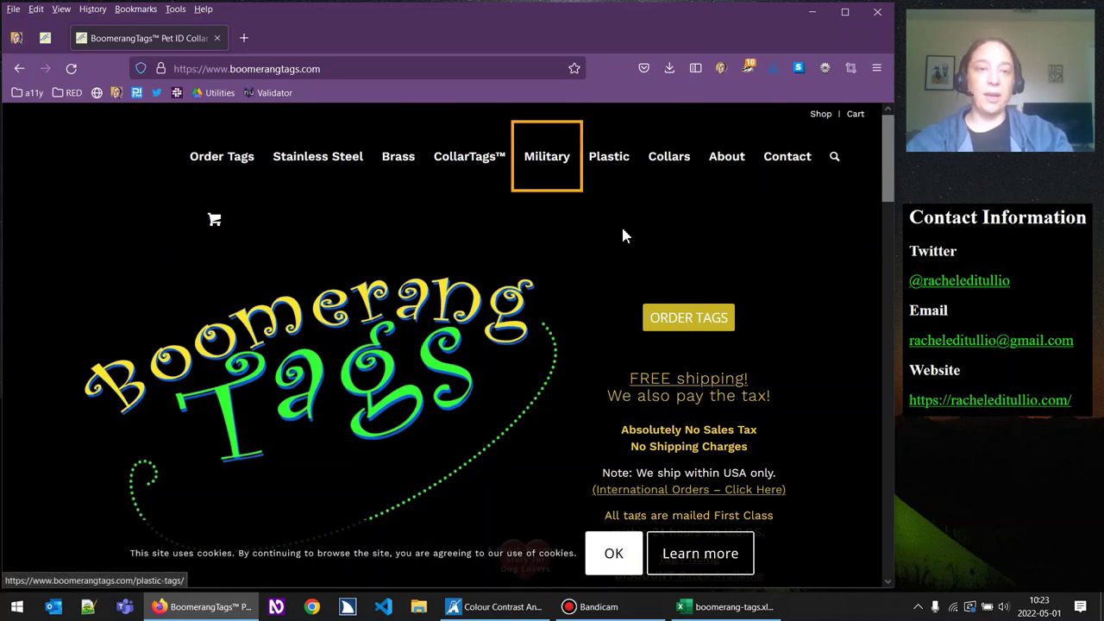
{"action": "key", "text": "shift+Tab"}
{"action": "key", "text": "shift+Tab"}
{"action": "key", "text": "shift+Tab"}
{"action": "key", "text": "shift+Tab"}
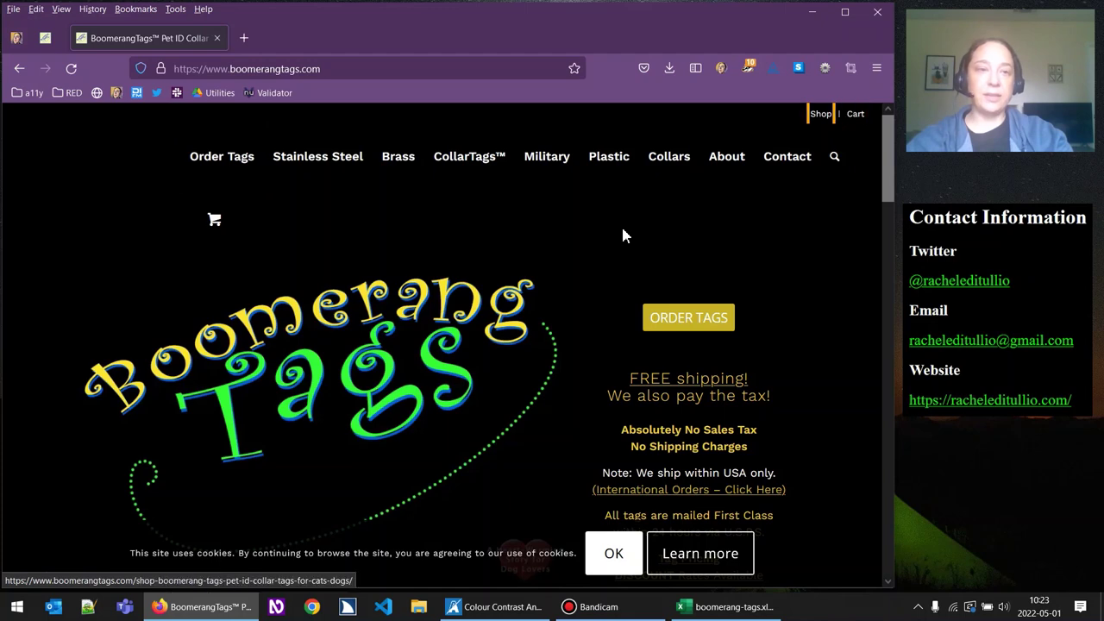
Move keyboard focus from the Shop link to the header's search icon, open the search form, and close it again.
{"action": "key", "text": "Tab"}
{"action": "key", "text": "Tab"}
{"action": "key", "text": "Tab"}
{"action": "key", "text": "Tab"}
{"action": "key", "text": "Tab"}
{"action": "key", "text": "Tab"}
{"action": "key", "text": "Tab"}
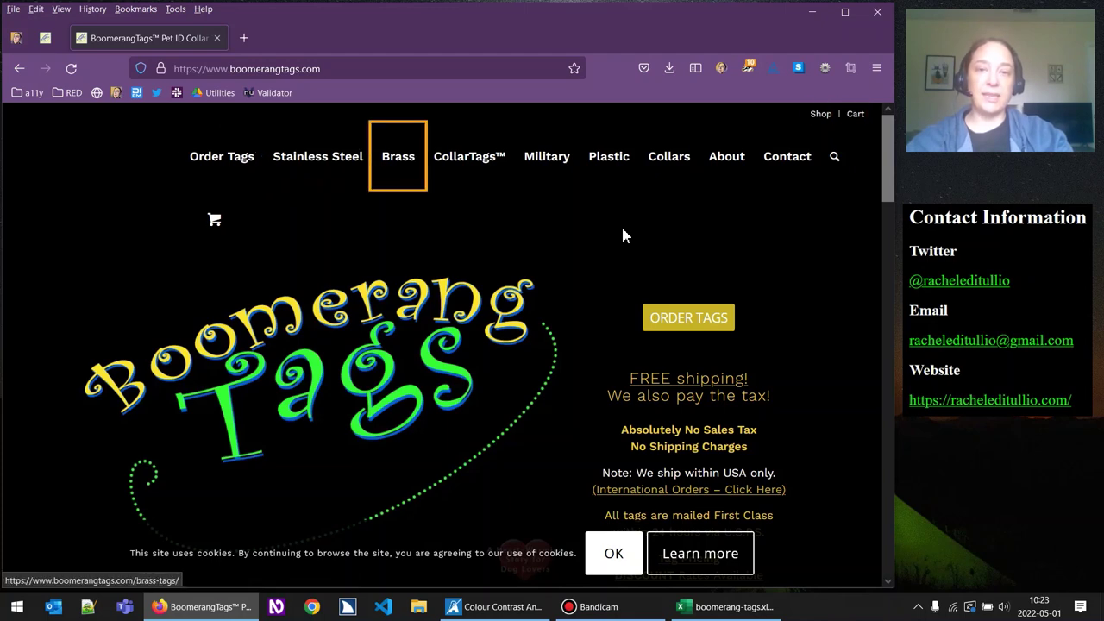
{"action": "key", "text": "Tab"}
{"action": "key", "text": "Tab"}
{"action": "key", "text": "Tab"}
{"action": "key", "text": "Tab"}
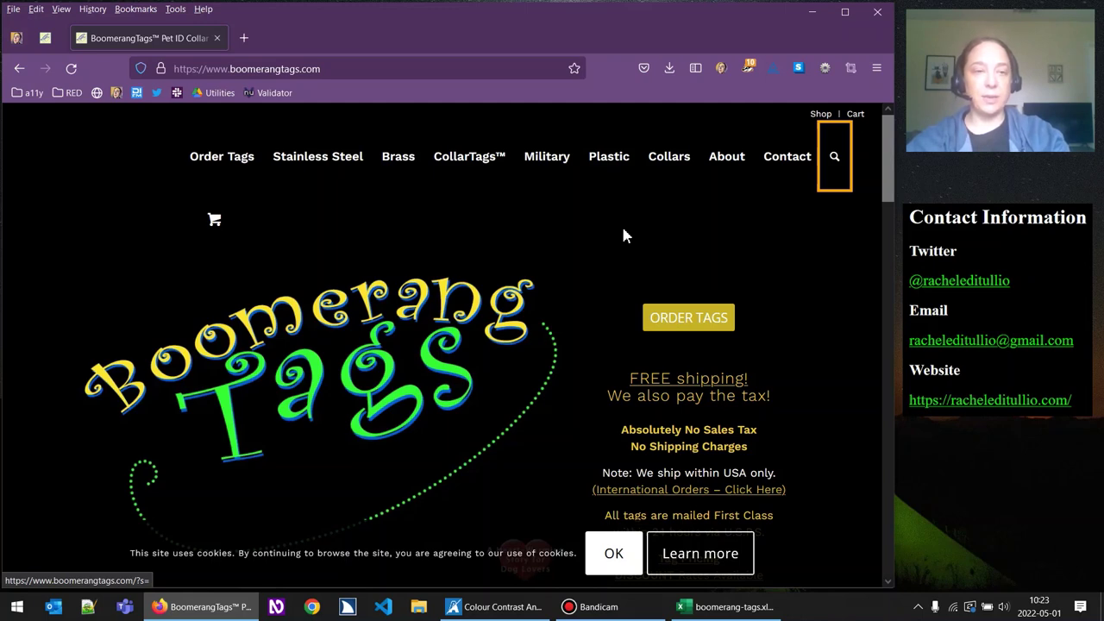
{"action": "key", "text": "Return"}
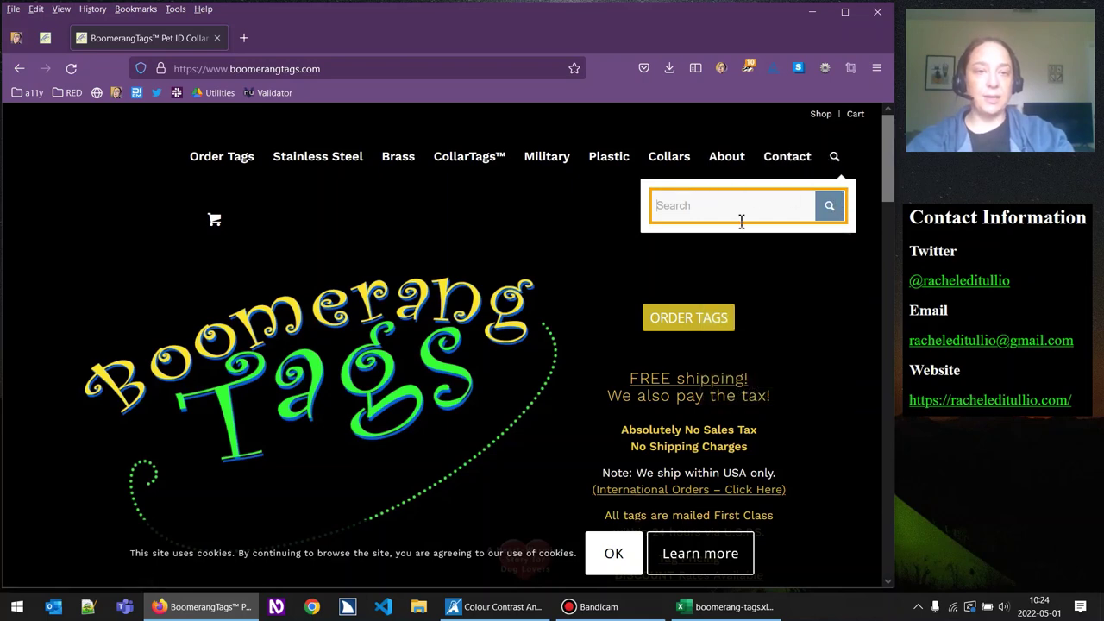
{"action": "left_click", "coordinate": [835, 157]}
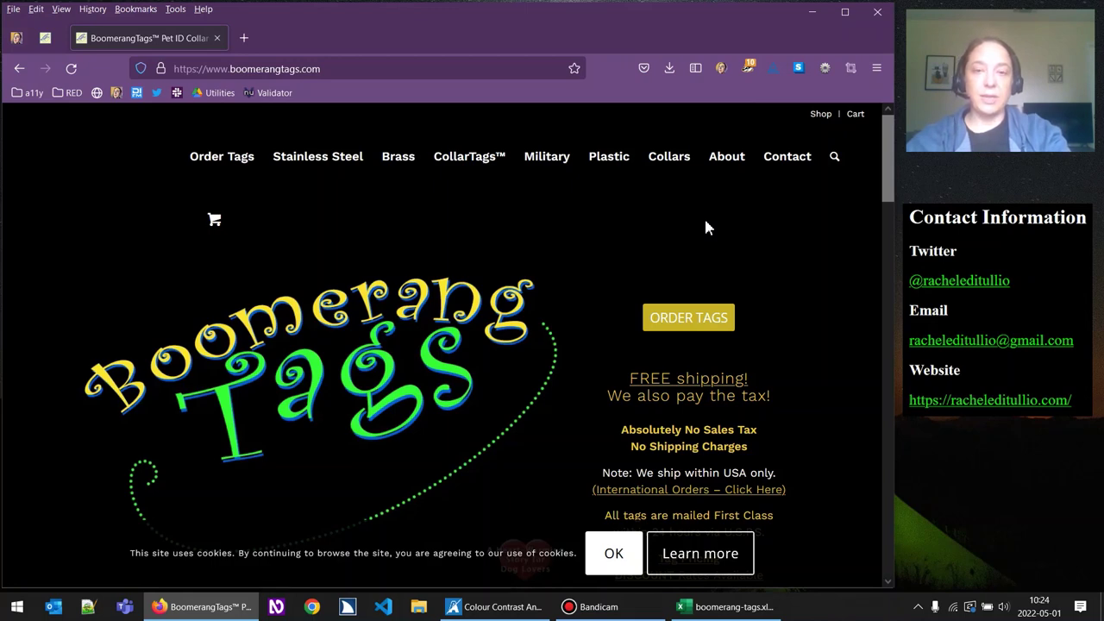
Open the browser's developer tools and look at the Inspector and Console.
{"action": "key", "text": "F12"}
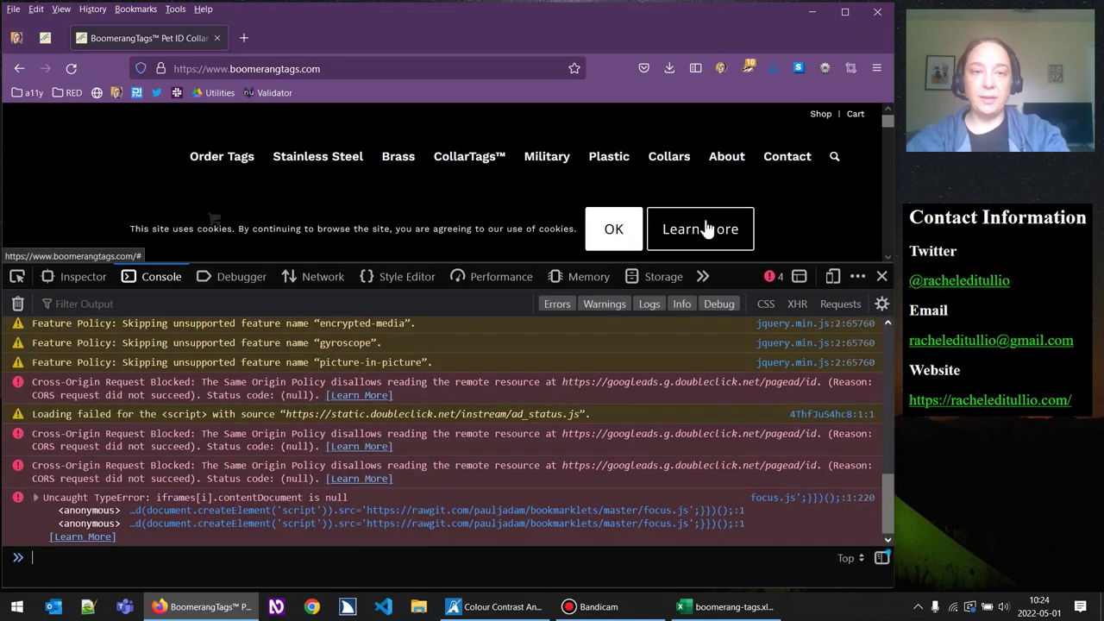
{"action": "left_click", "coordinate": [64, 277]}
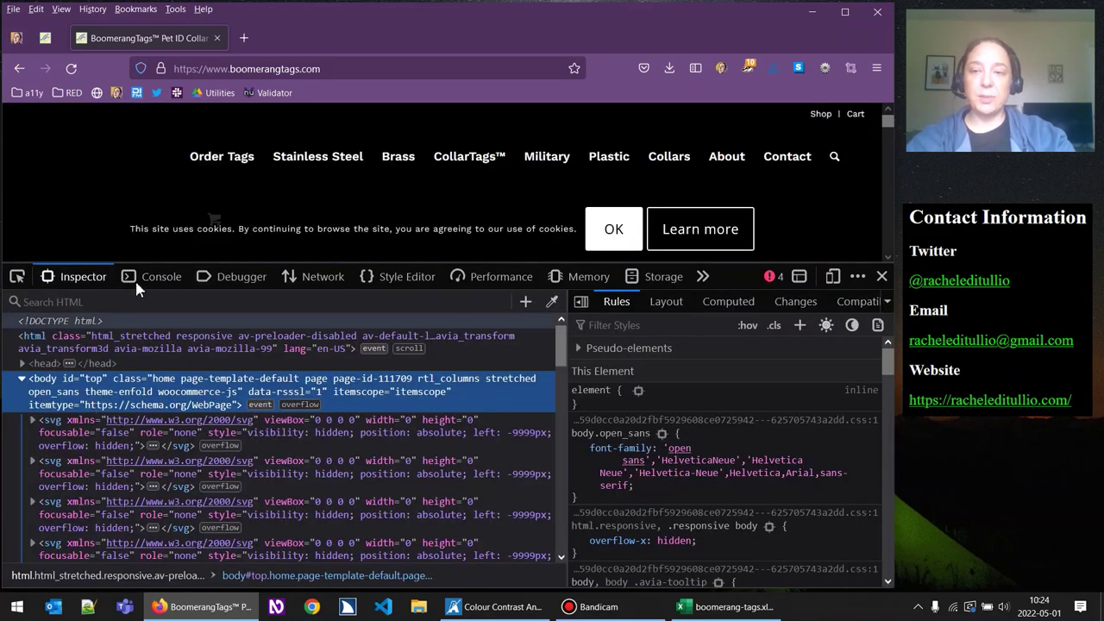
{"action": "left_click", "coordinate": [158, 280]}
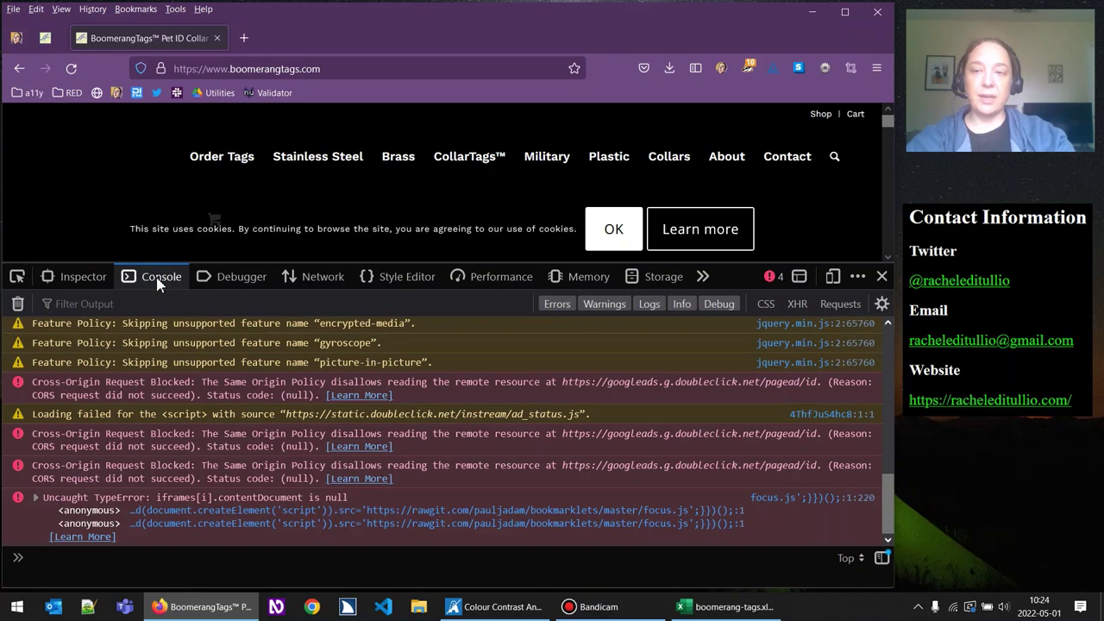
Scan the entire page with axe DevTools, examine the reported accessibility issues, and close the developer tools.
{"action": "left_click", "coordinate": [703, 283]}
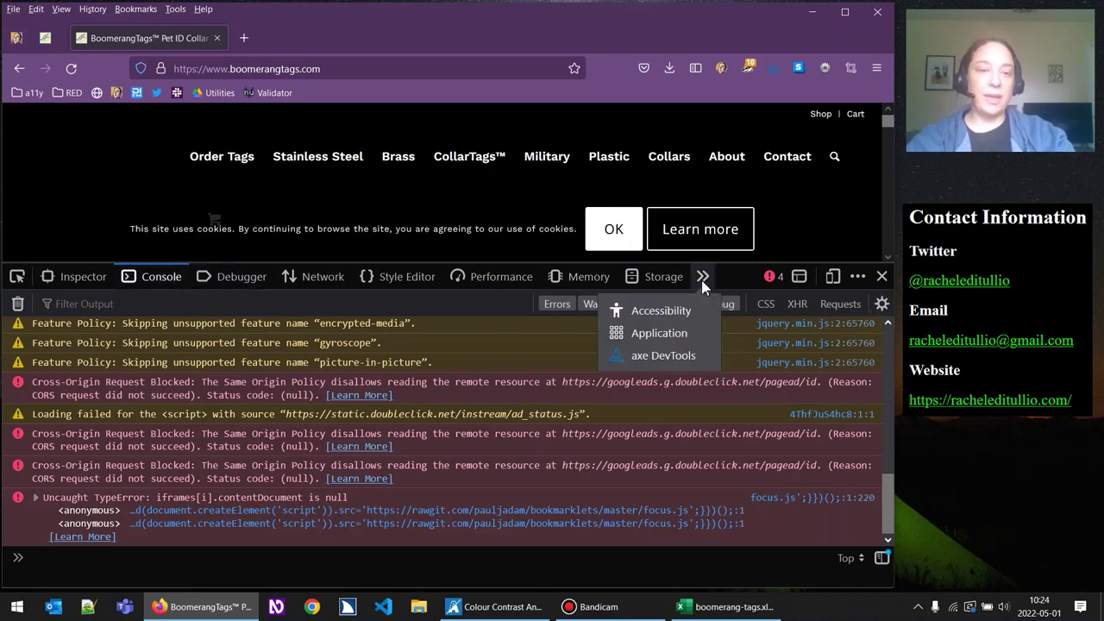
{"action": "left_click", "coordinate": [681, 361]}
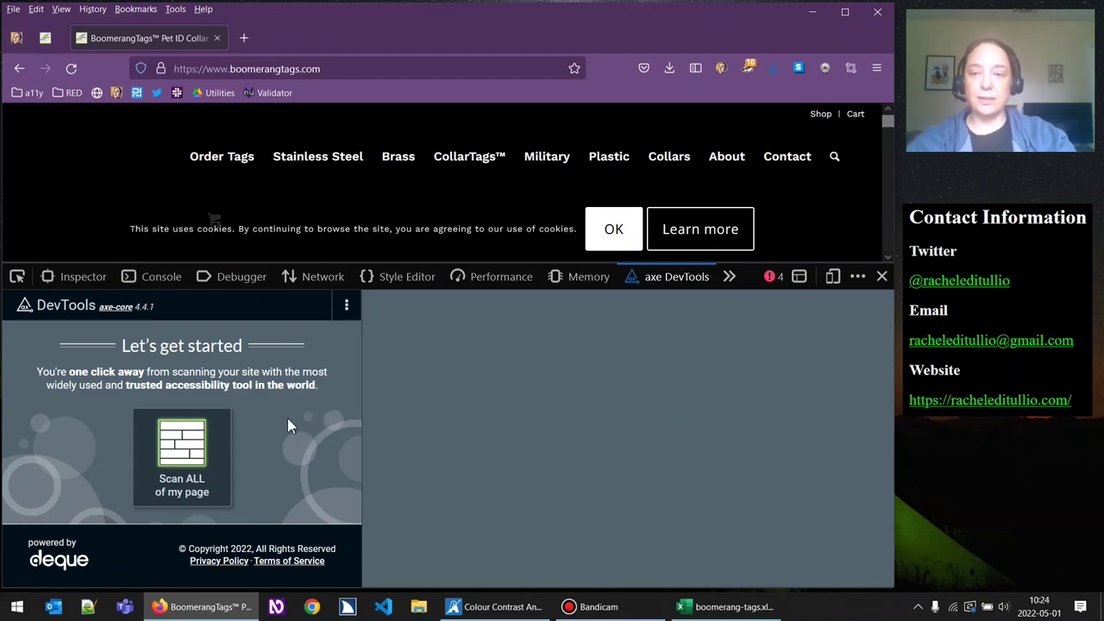
{"action": "left_click", "coordinate": [183, 447]}
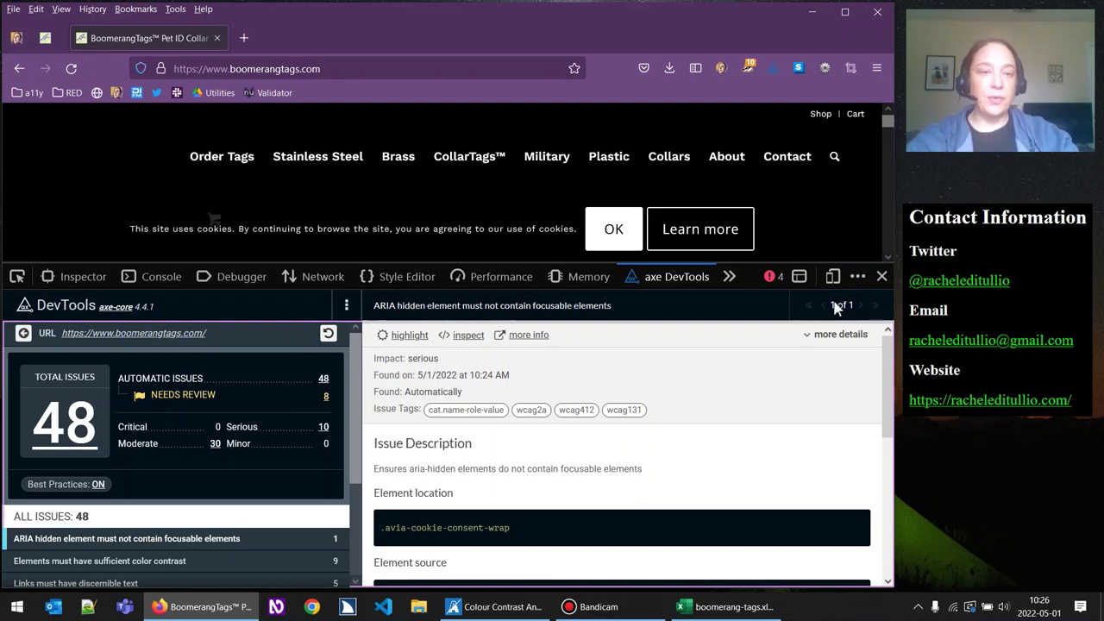
{"action": "left_click", "coordinate": [882, 277]}
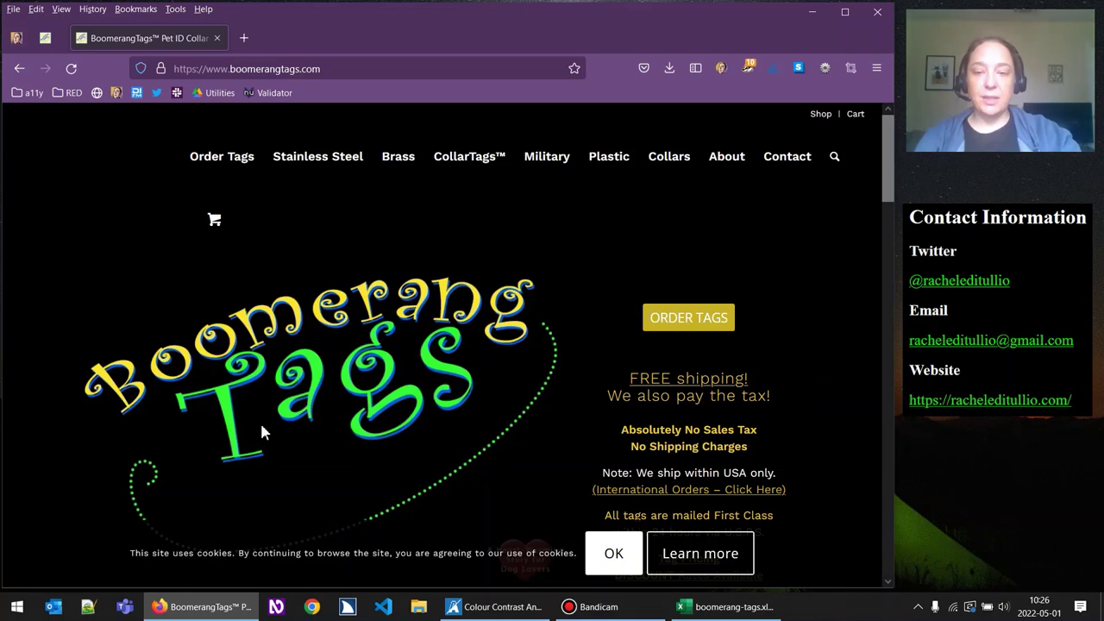
Start the NVDA screen reader and check how it announces the header's Shop and Cart links in both directions.
{"action": "left_click", "coordinate": [276, 608]}
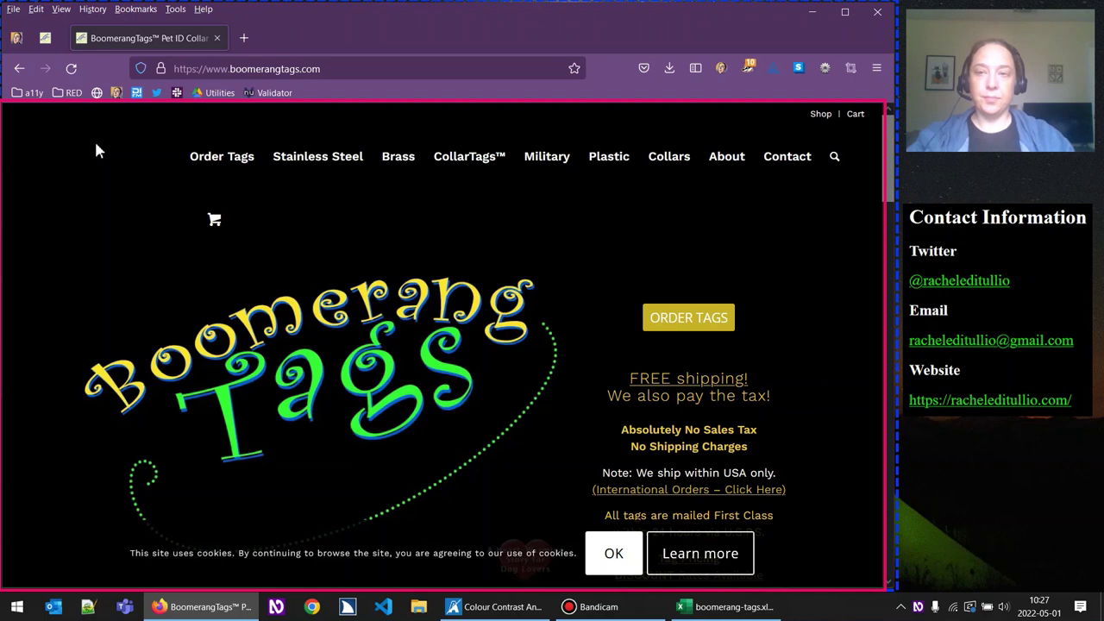
{"action": "key", "text": "Tab"}
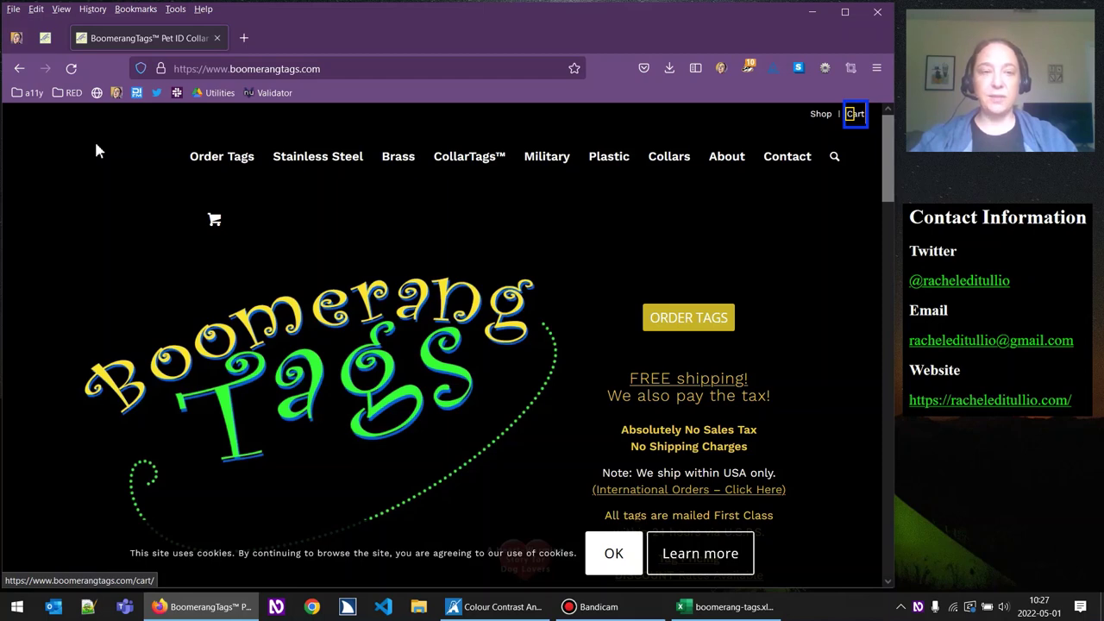
{"action": "key", "text": "shift+Tab"}
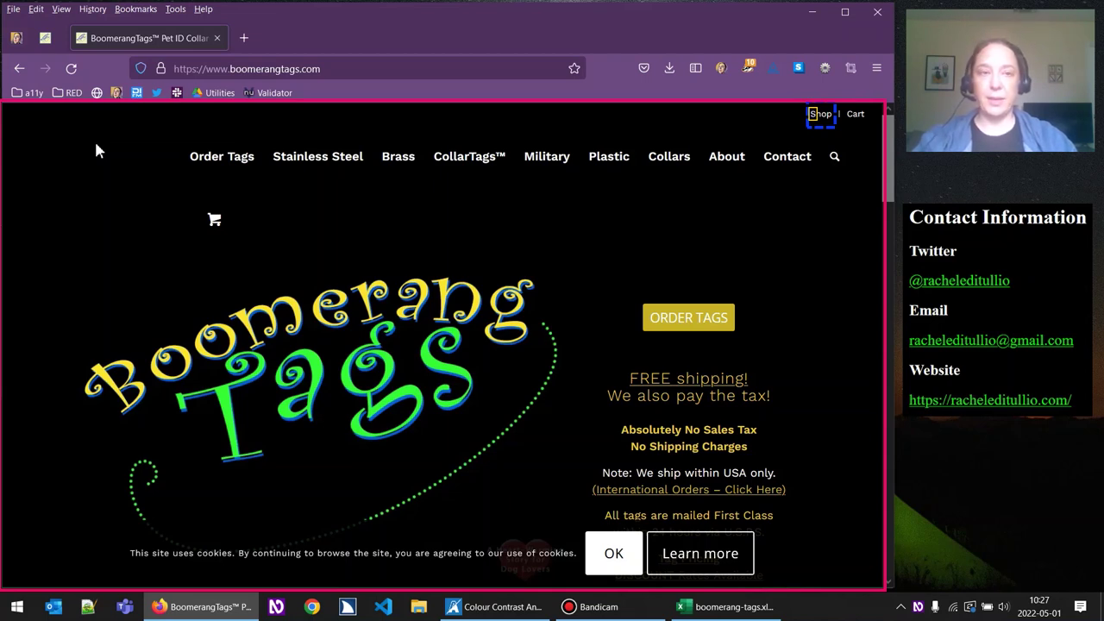
{"action": "key", "text": "Tab"}
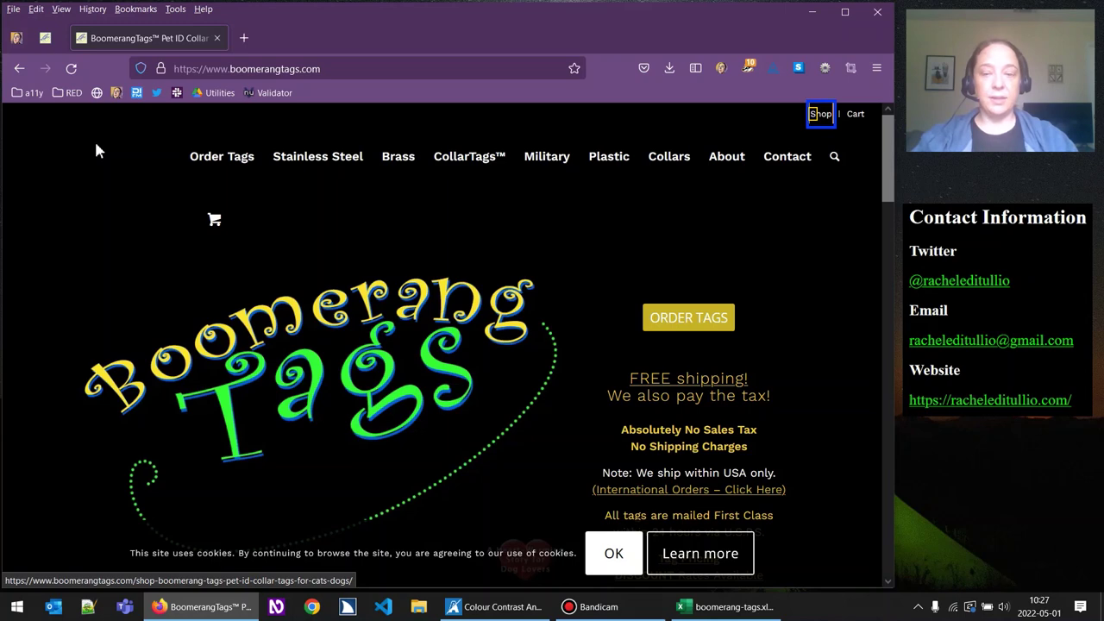
{"action": "key", "text": "Tab"}
{"action": "key", "text": "shift+Tab"}
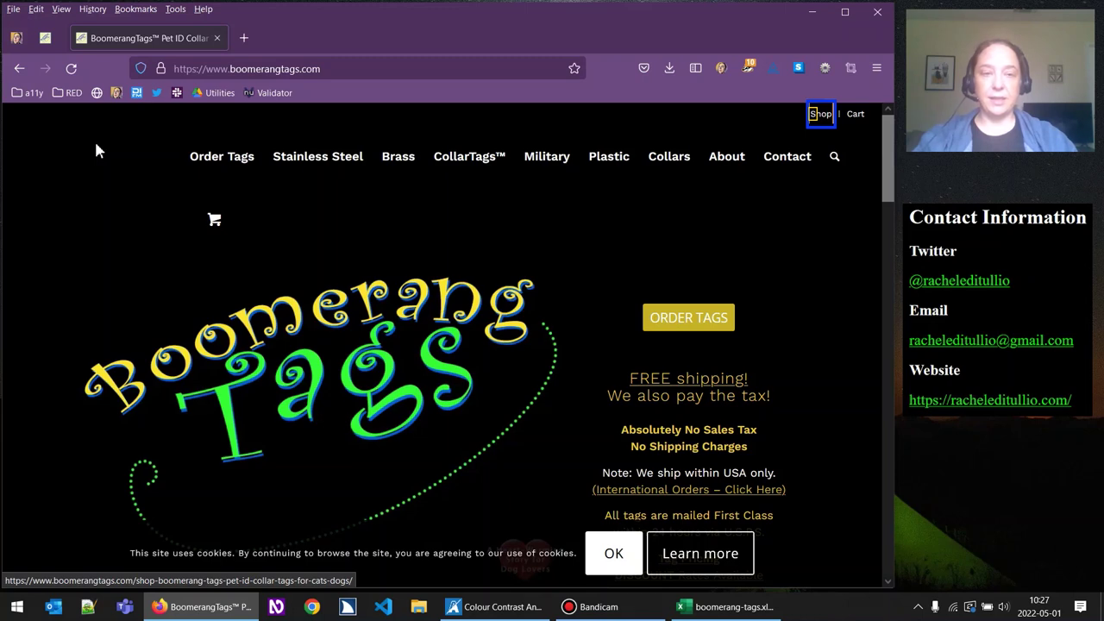
{"action": "key", "text": "Tab"}
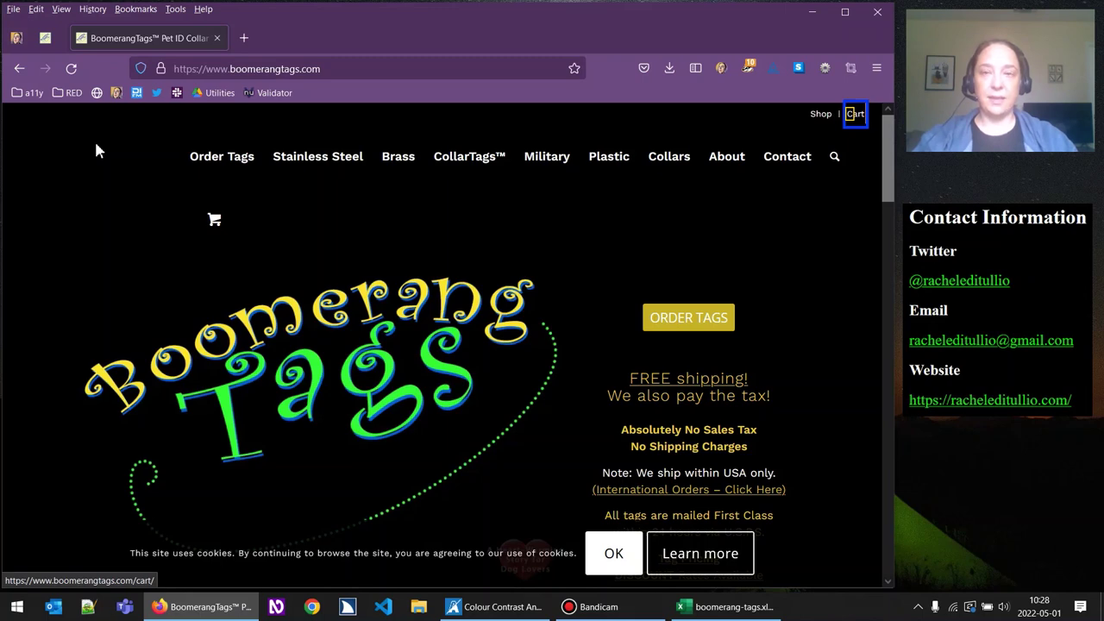
Move keyboard focus through the main navigation from Order Tags to the search icon with NVDA running.
{"action": "key", "text": "Tab"}
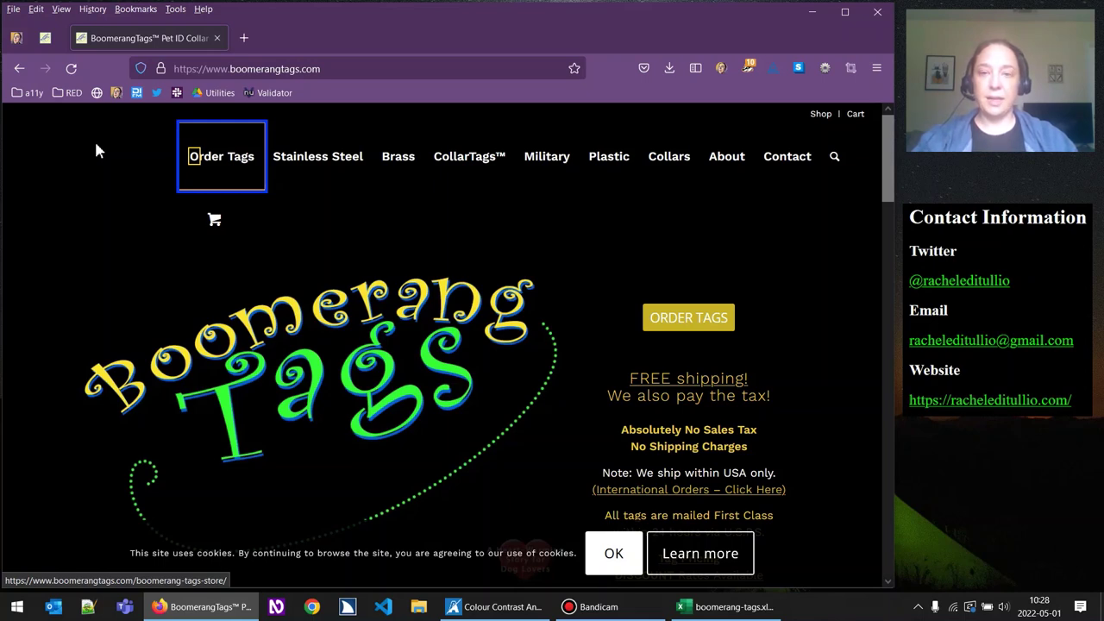
{"action": "key", "text": "Tab"}
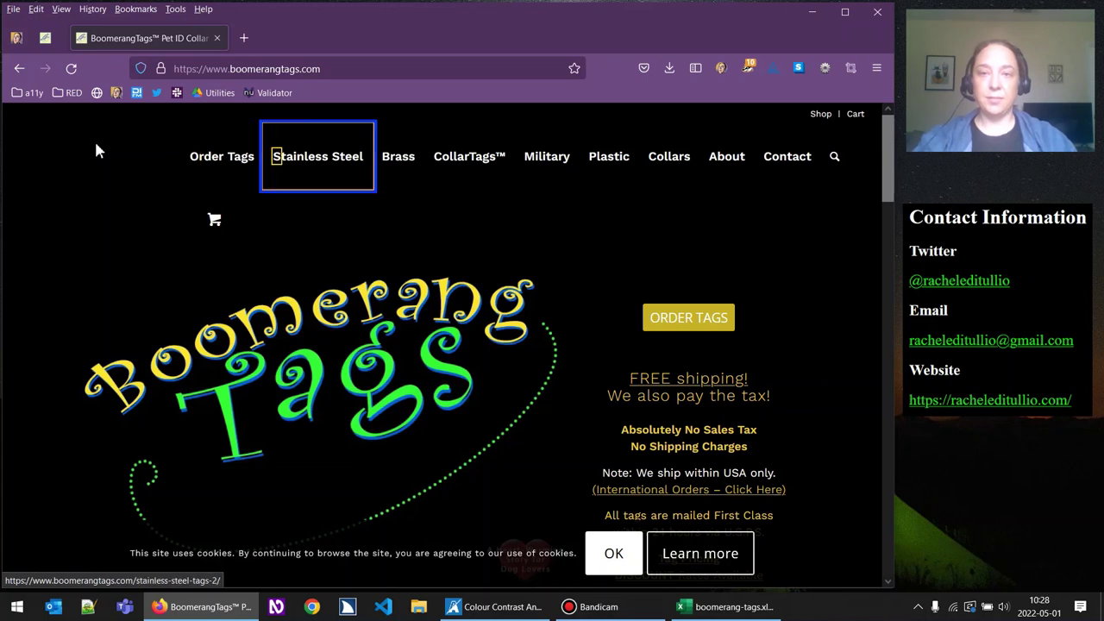
{"action": "key", "text": "Tab"}
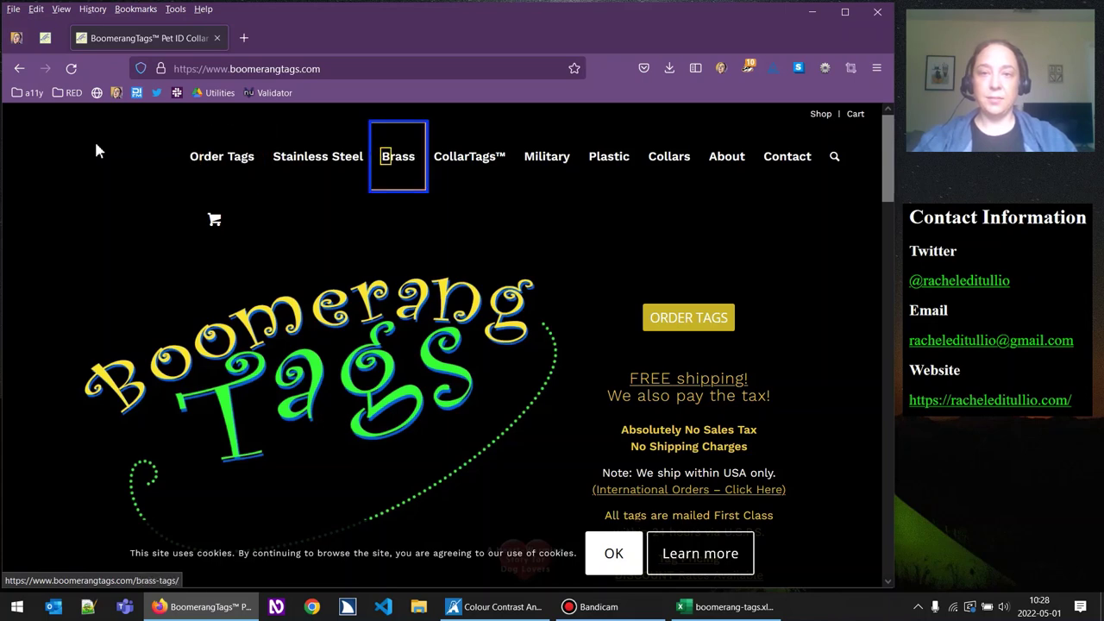
{"action": "key", "text": "Tab"}
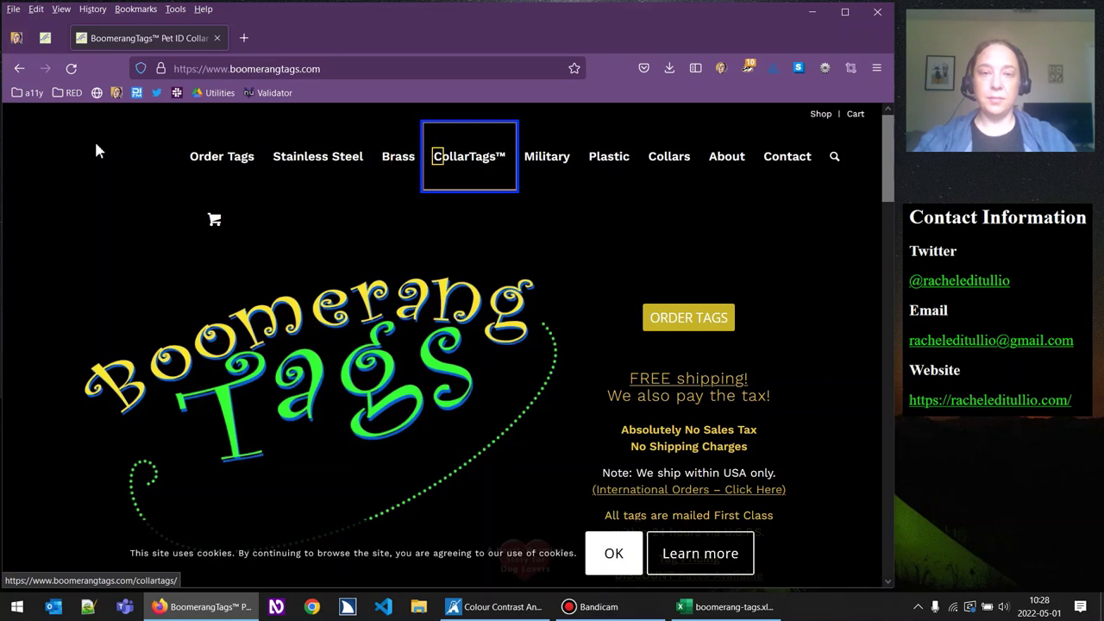
{"action": "key", "text": "Tab"}
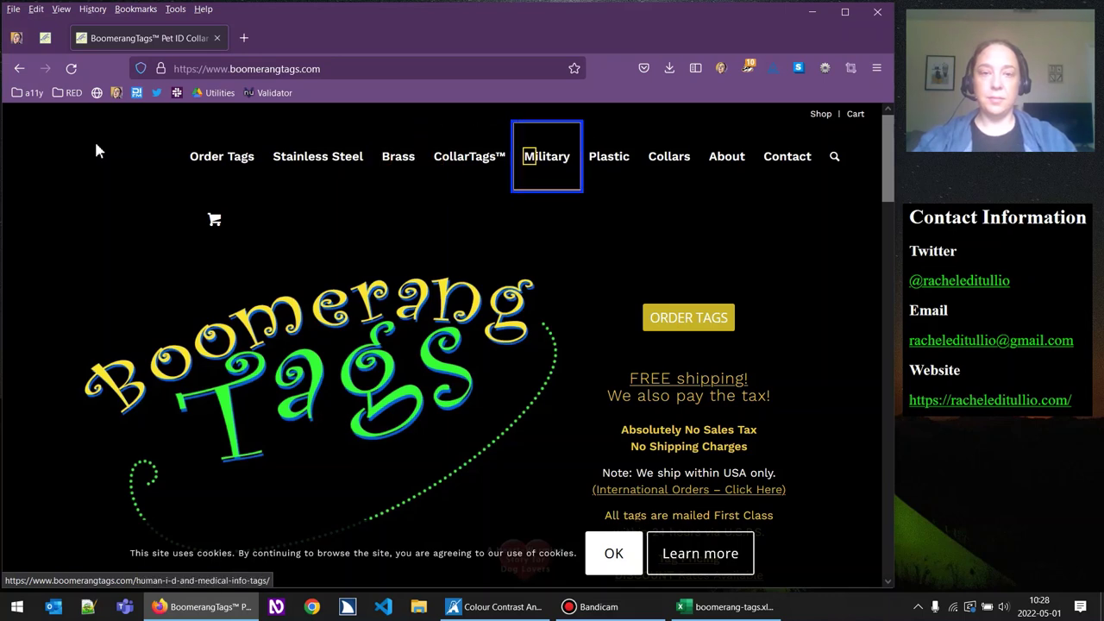
{"action": "key", "text": "Tab"}
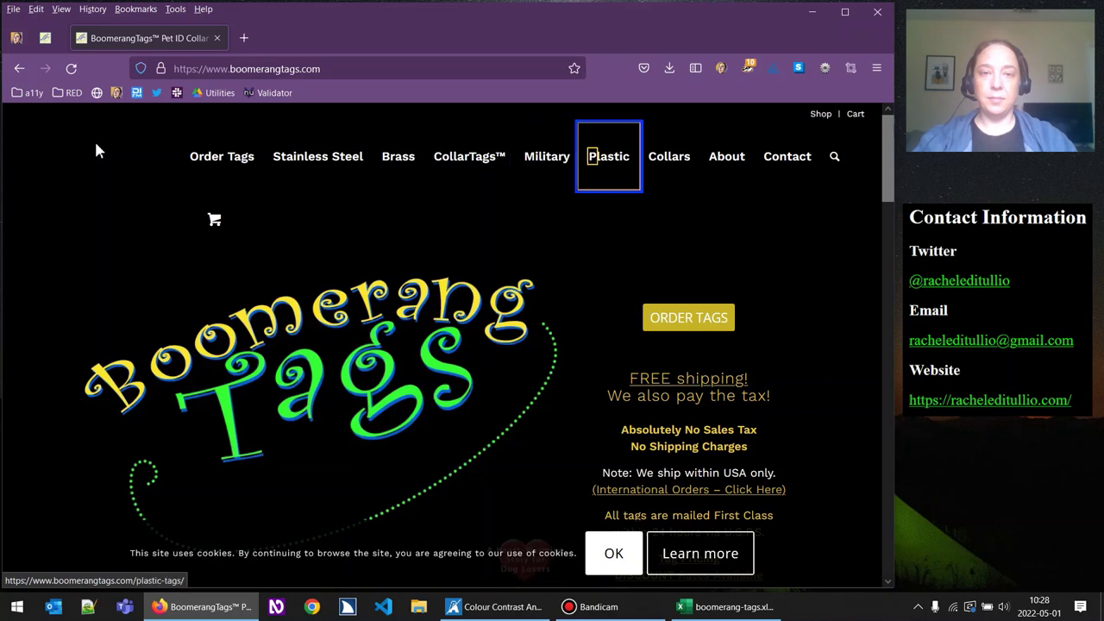
{"action": "key", "text": "Tab"}
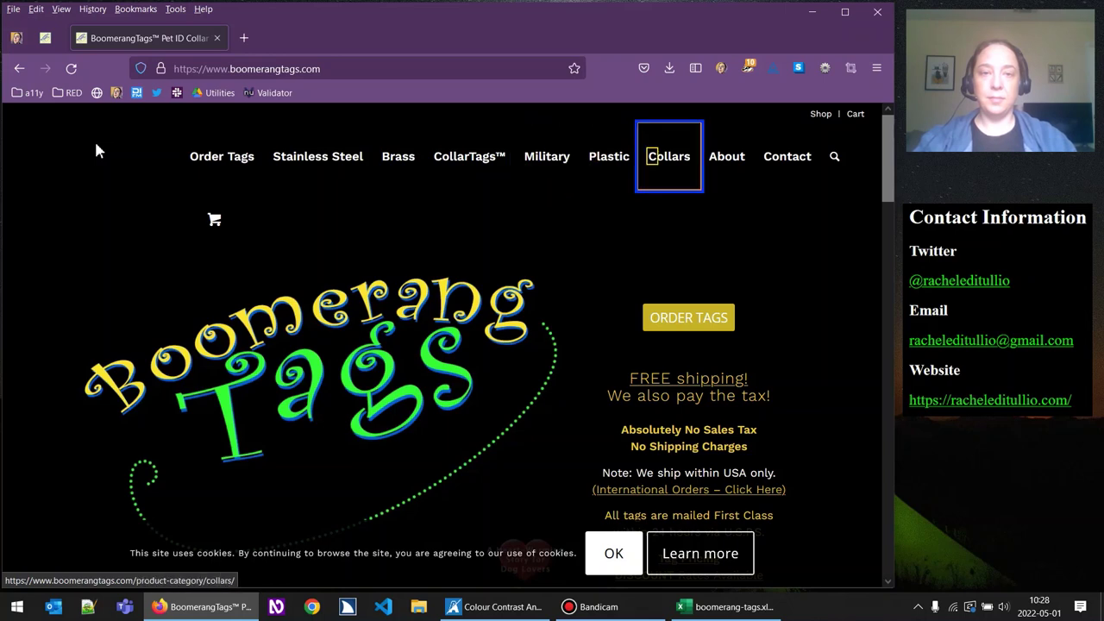
{"action": "key", "text": "Tab"}
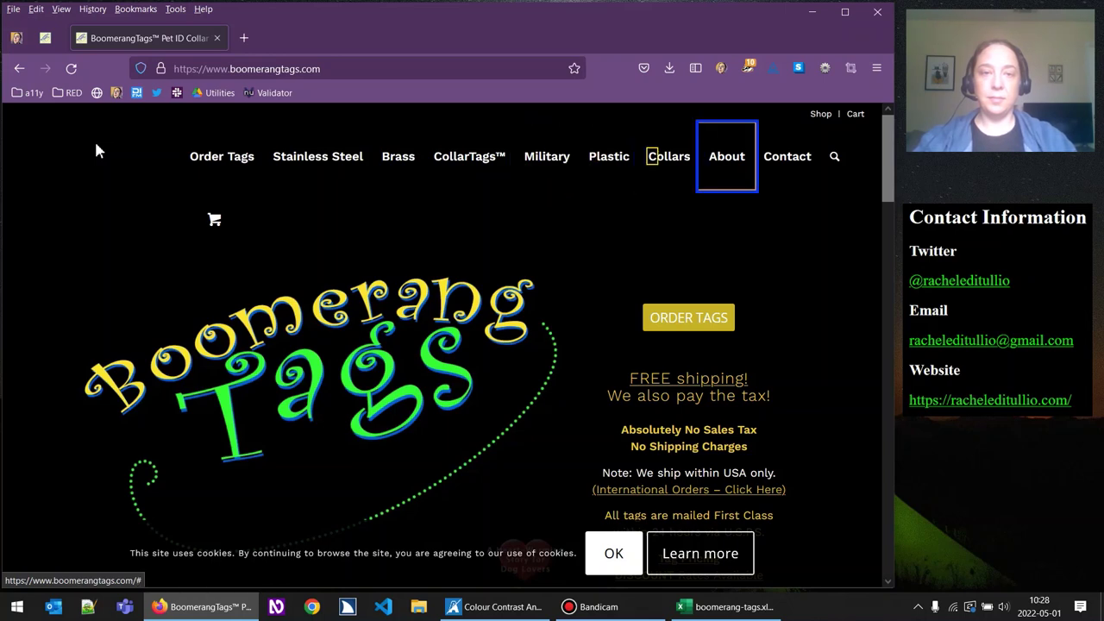
{"action": "key", "text": "Tab"}
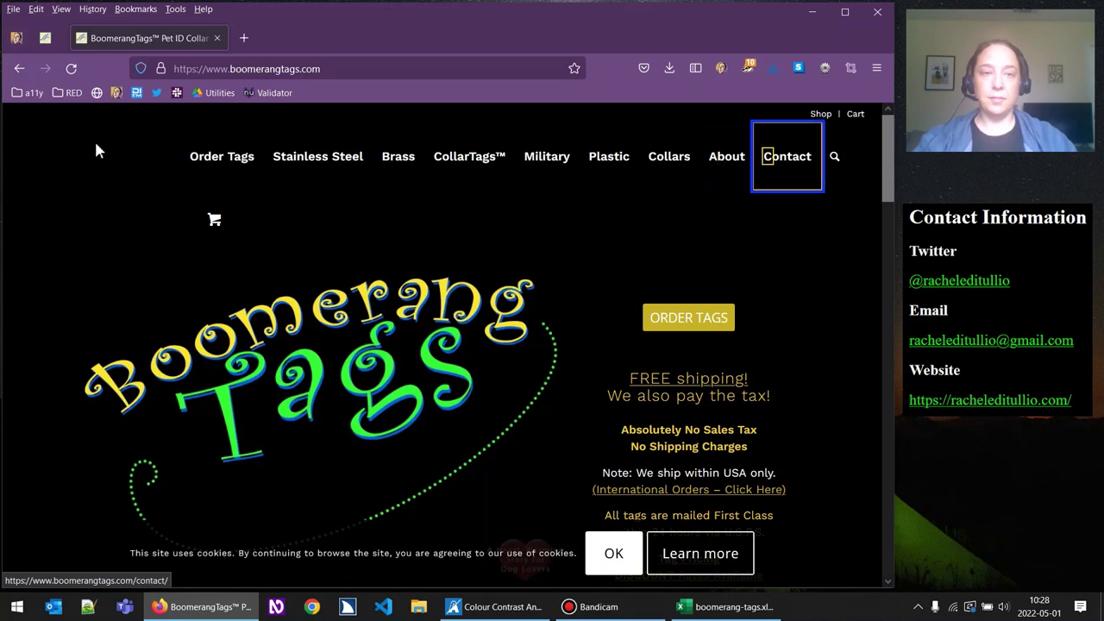
{"action": "key", "text": "Tab"}
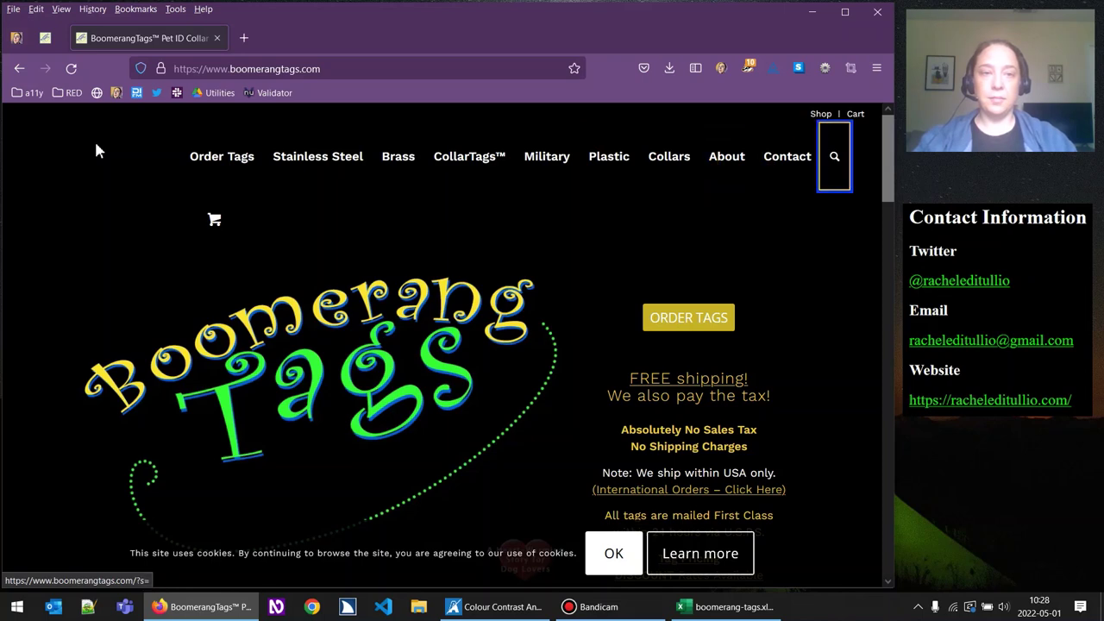
Check the header's search form and cart icon with NVDA, dismiss the form, and reload the page.
{"action": "key", "text": "Tab"}
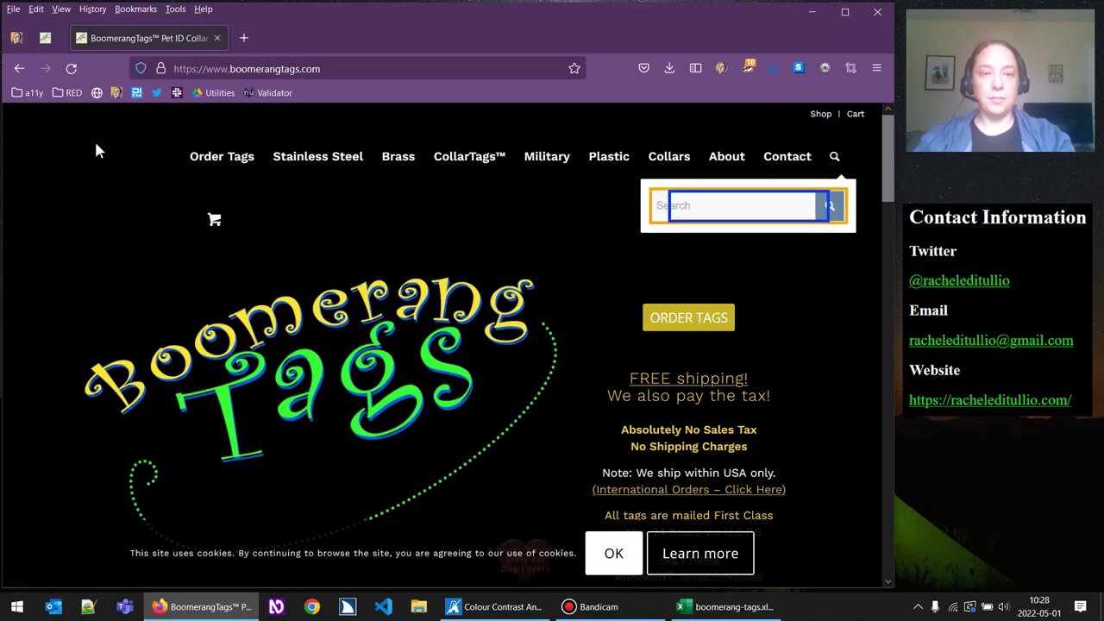
{"action": "key", "text": "Tab"}
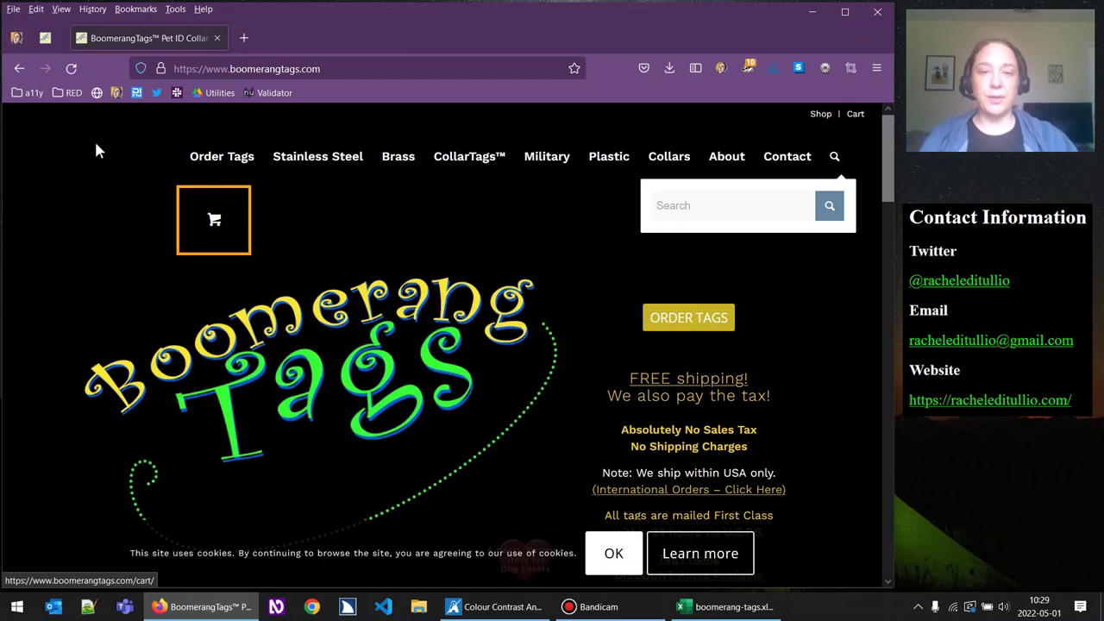
{"action": "left_click", "coordinate": [96, 145]}
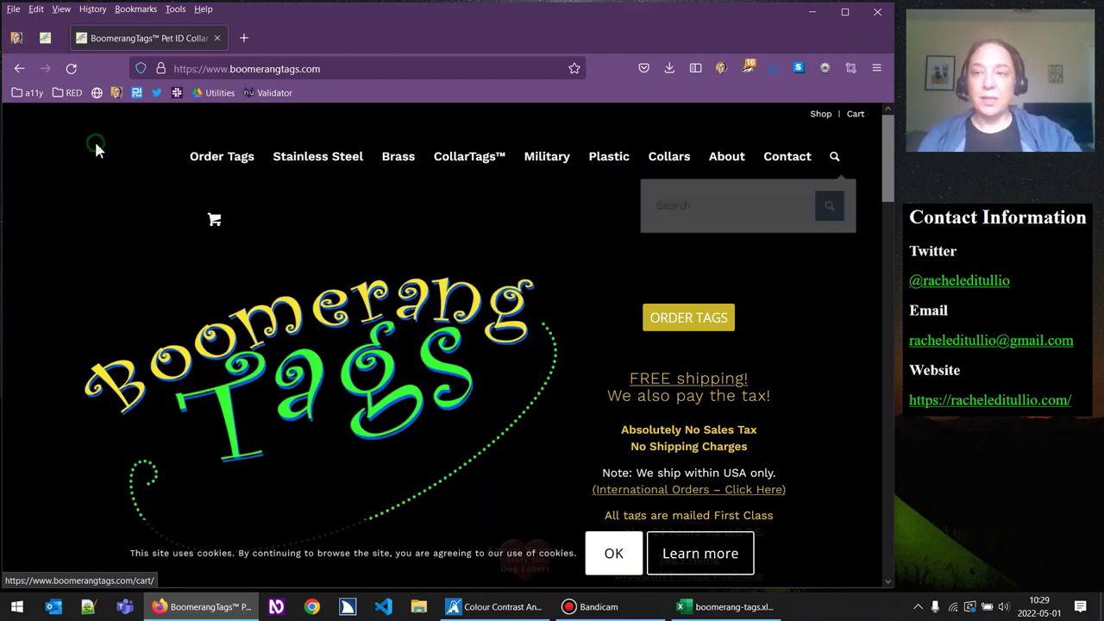
{"action": "left_click", "coordinate": [72, 64]}
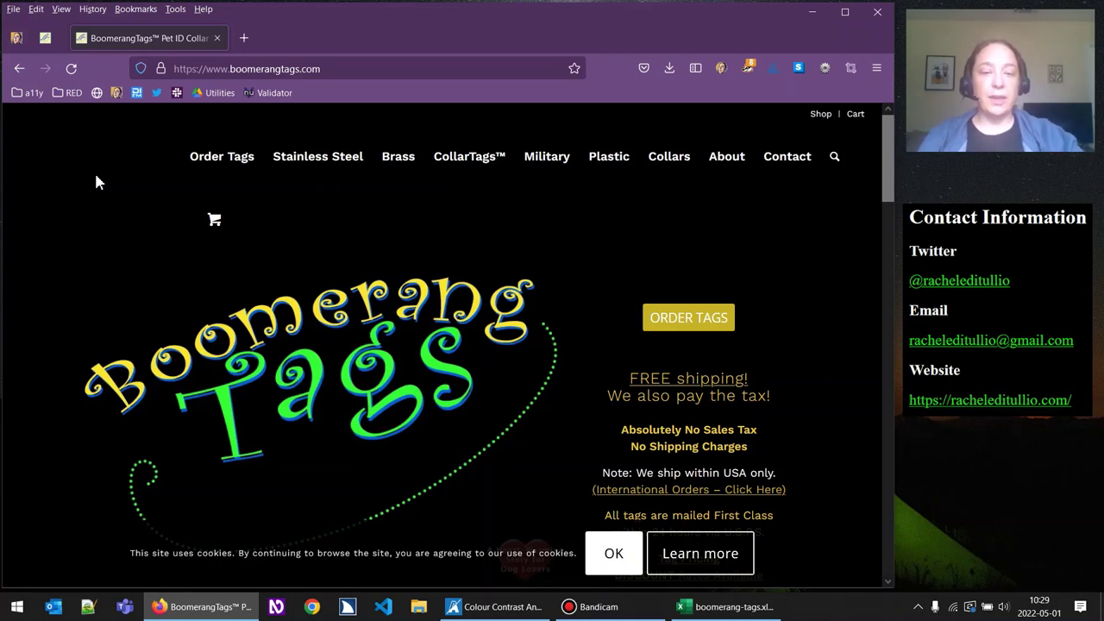
Switch to the boomerang-tags.xlsx workbook in Excel and review the home page header's WCAG criteria on sheet 01 through the Adaptability rows.
{"action": "left_click", "coordinate": [729, 606]}
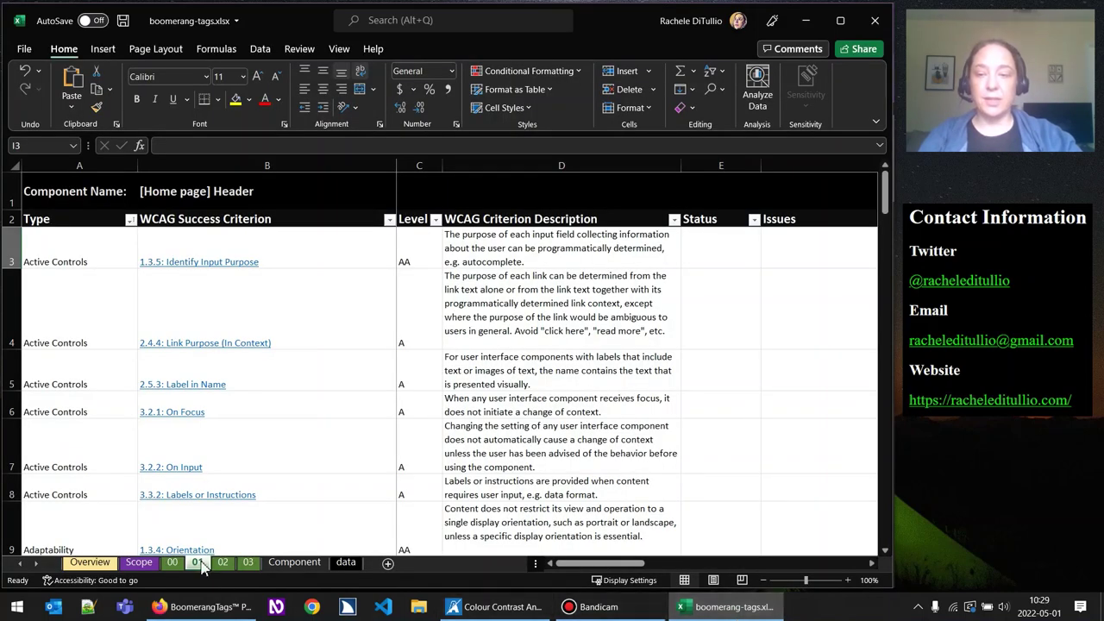
{"action": "left_click", "coordinate": [237, 185]}
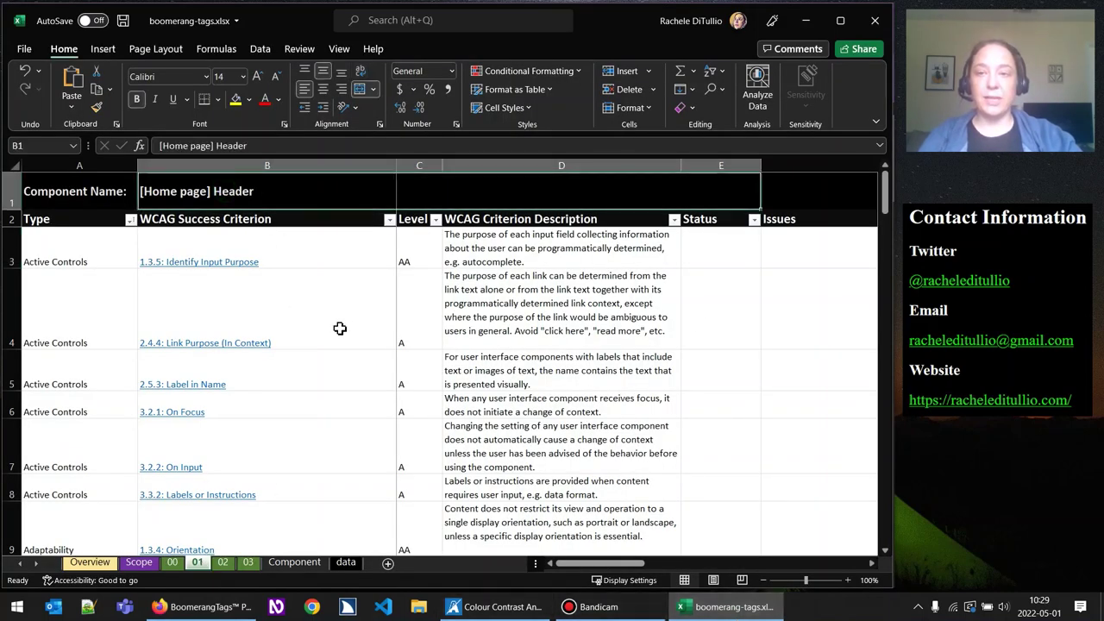
{"action": "left_click", "coordinate": [732, 252]}
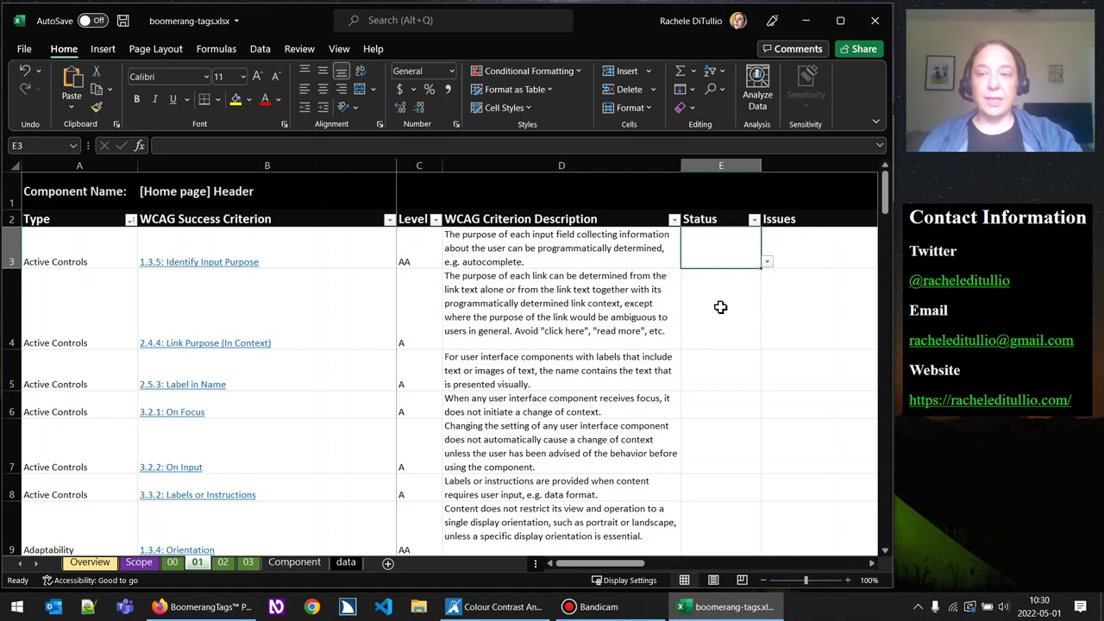
{"action": "scroll", "coordinate": [720, 307], "scroll_direction": "down", "scroll_amount": 1}
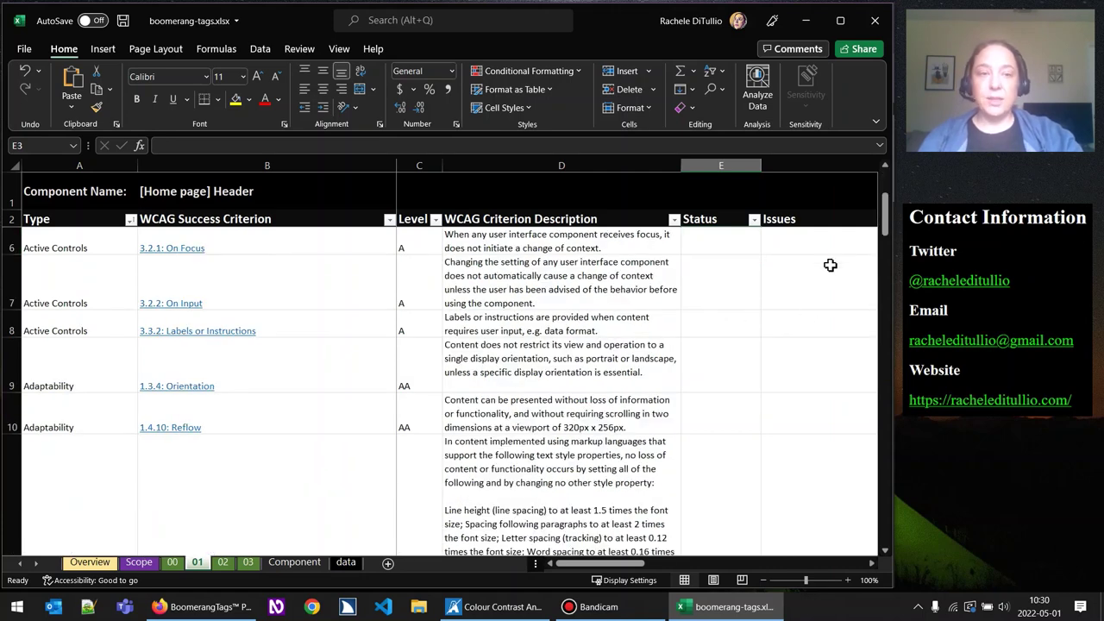
{"action": "left_click_drag", "start_coordinate": [885, 215], "coordinate": [884, 251]}
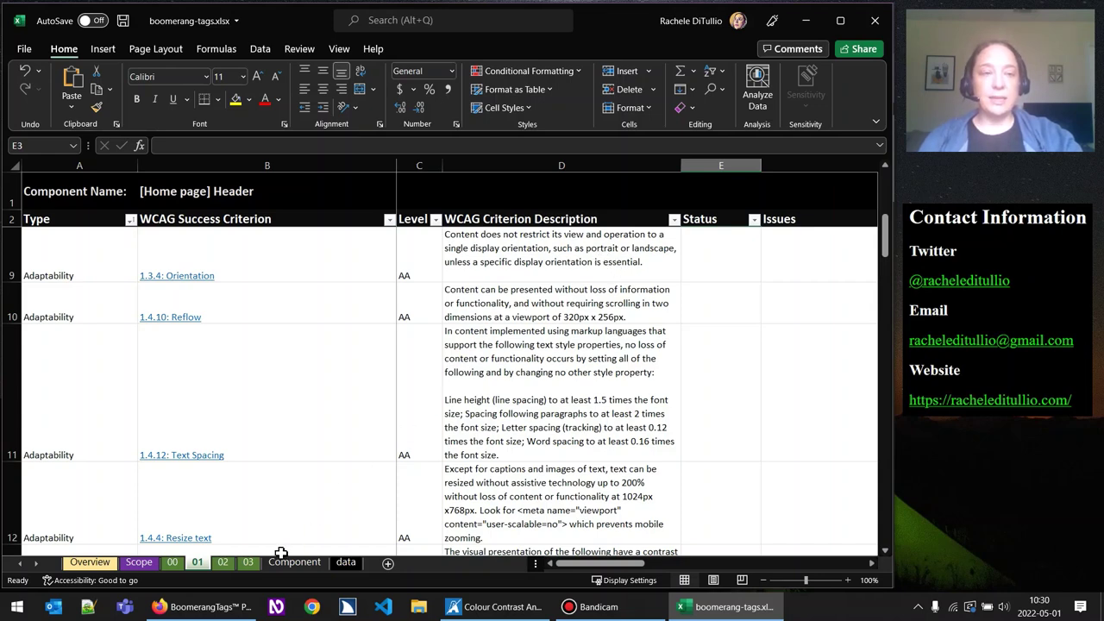
Switch to Firefox, narrow the browser window to a mobile-like width, and check the header's search form and page reflow.
{"action": "left_click", "coordinate": [223, 607]}
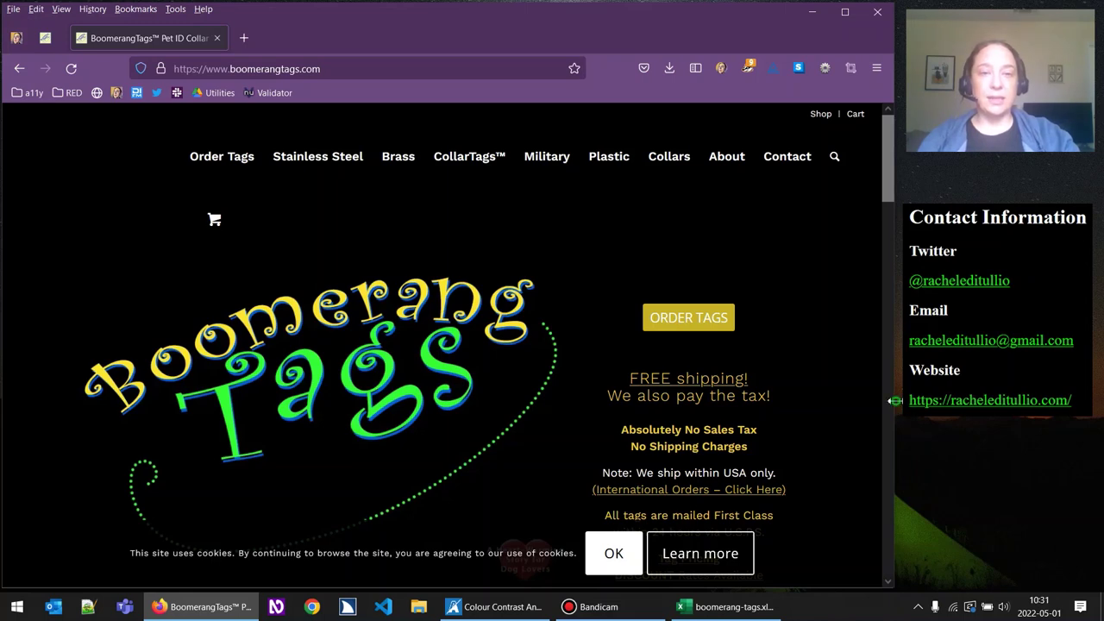
{"action": "left_click_drag", "start_coordinate": [895, 401], "coordinate": [324, 377]}
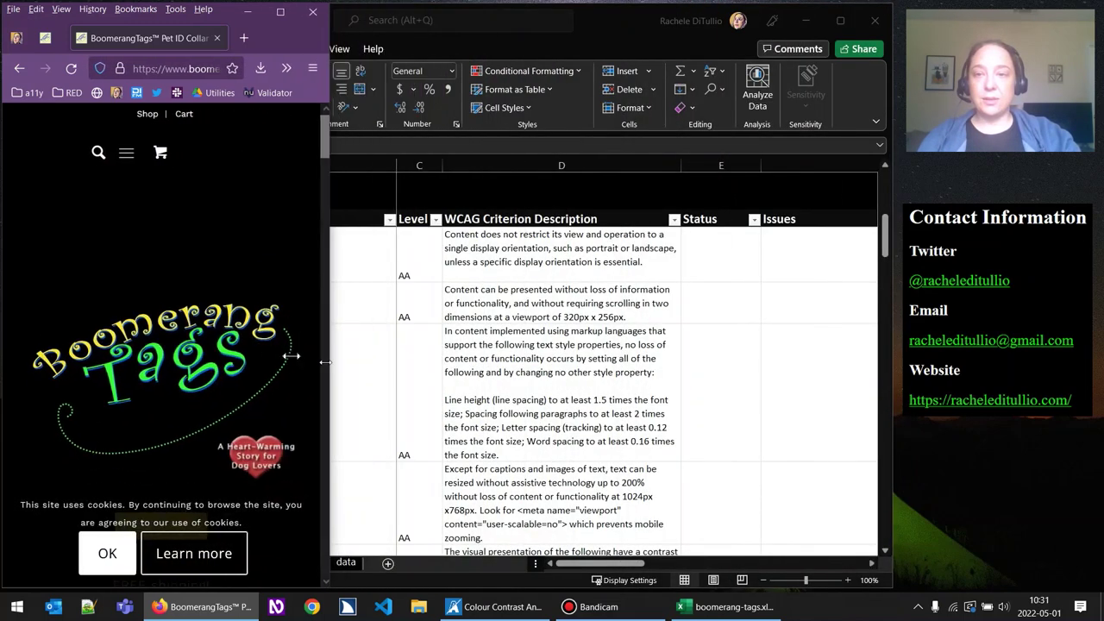
{"action": "left_click", "coordinate": [98, 162]}
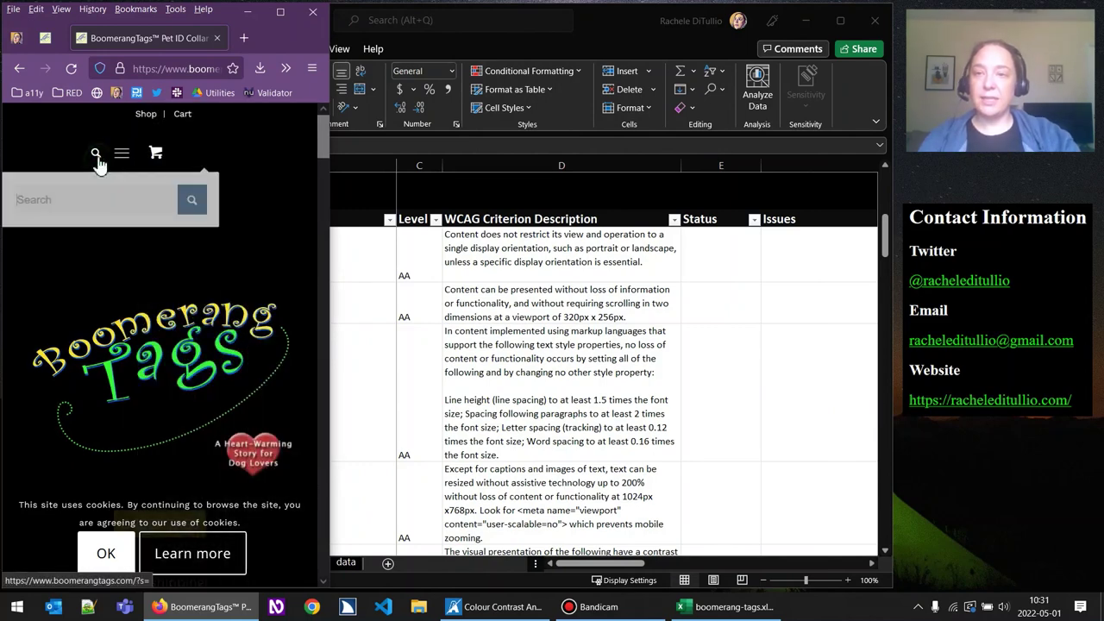
{"action": "scroll", "coordinate": [200, 224], "scroll_direction": "down", "scroll_amount": 5}
{"action": "scroll", "coordinate": [199, 226], "scroll_direction": "up", "scroll_amount": 10}
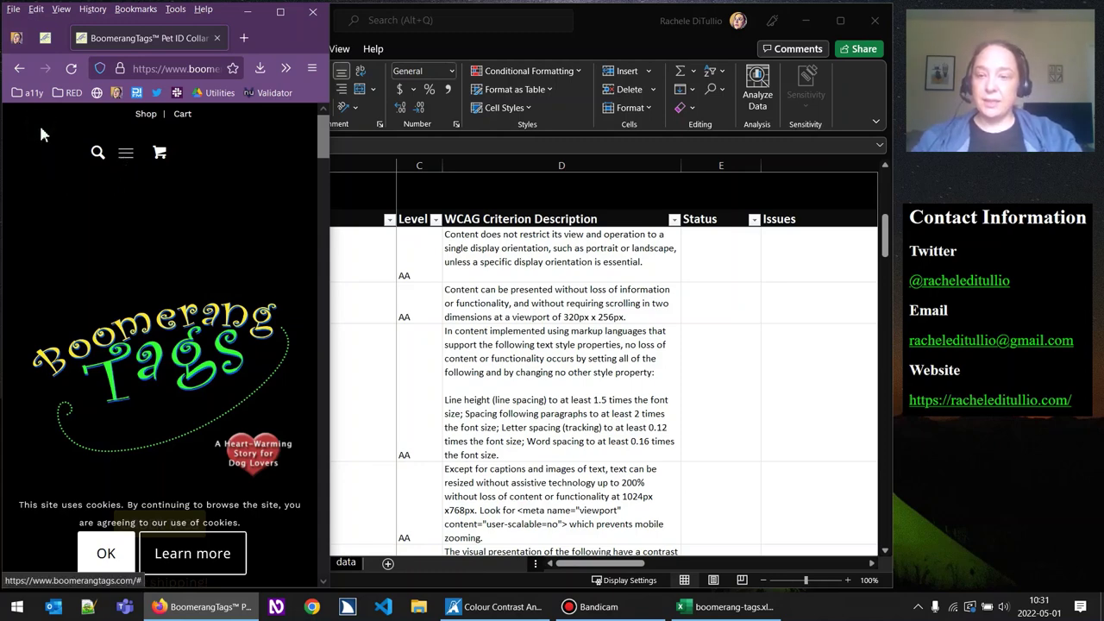
Apply the Force focus bookmarklet from the a11y bookmarks to the narrowed page.
{"action": "key", "text": "Tab"}
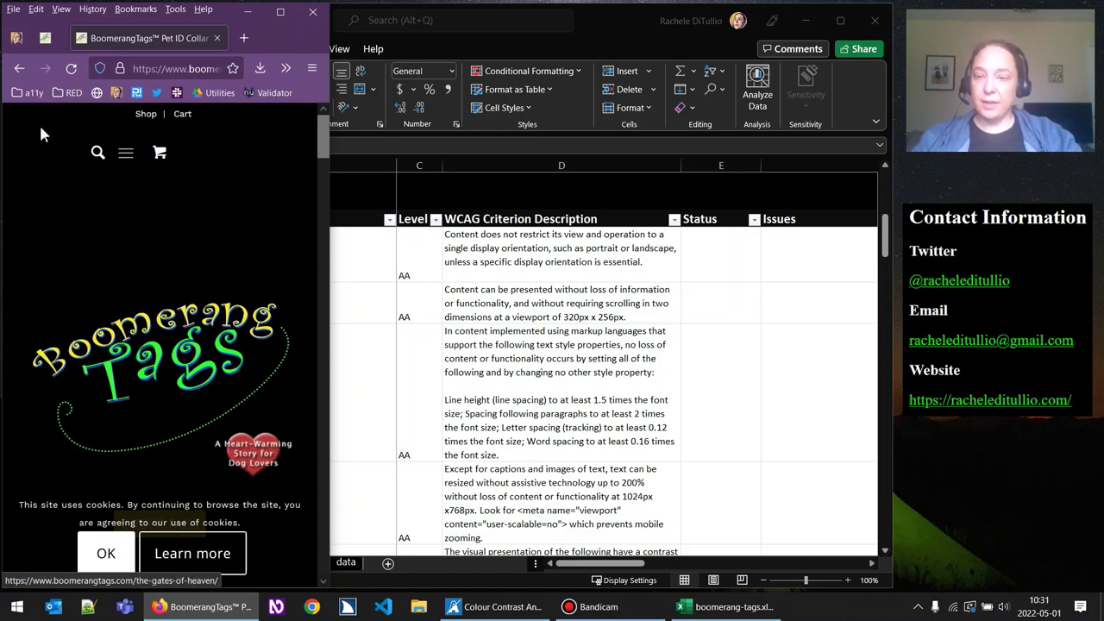
{"action": "key", "text": "Tab"}
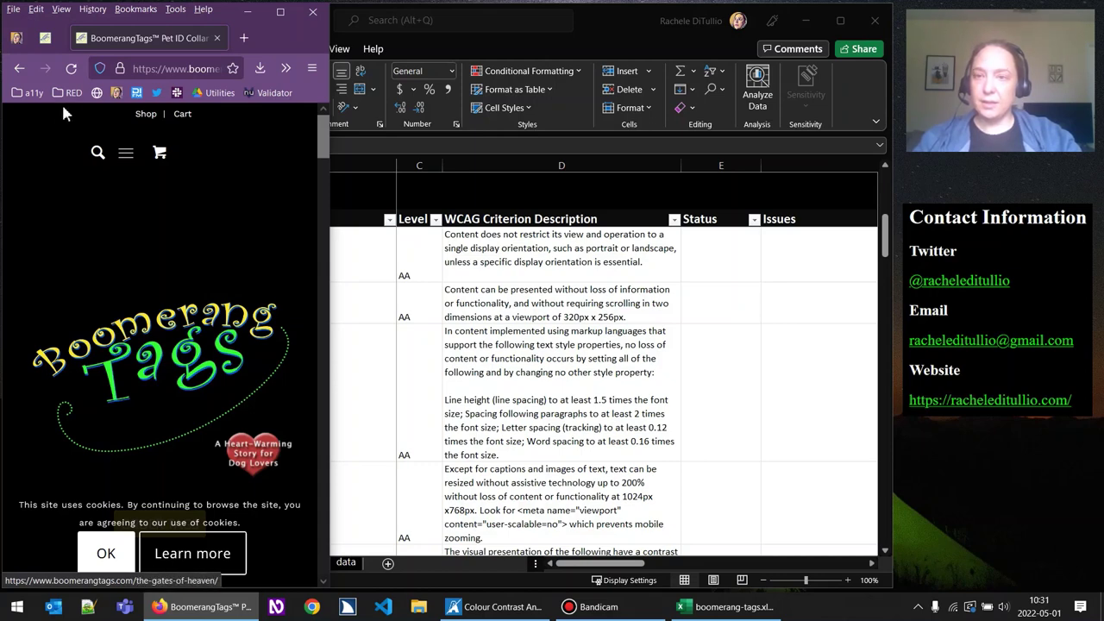
{"action": "left_click", "coordinate": [36, 95]}
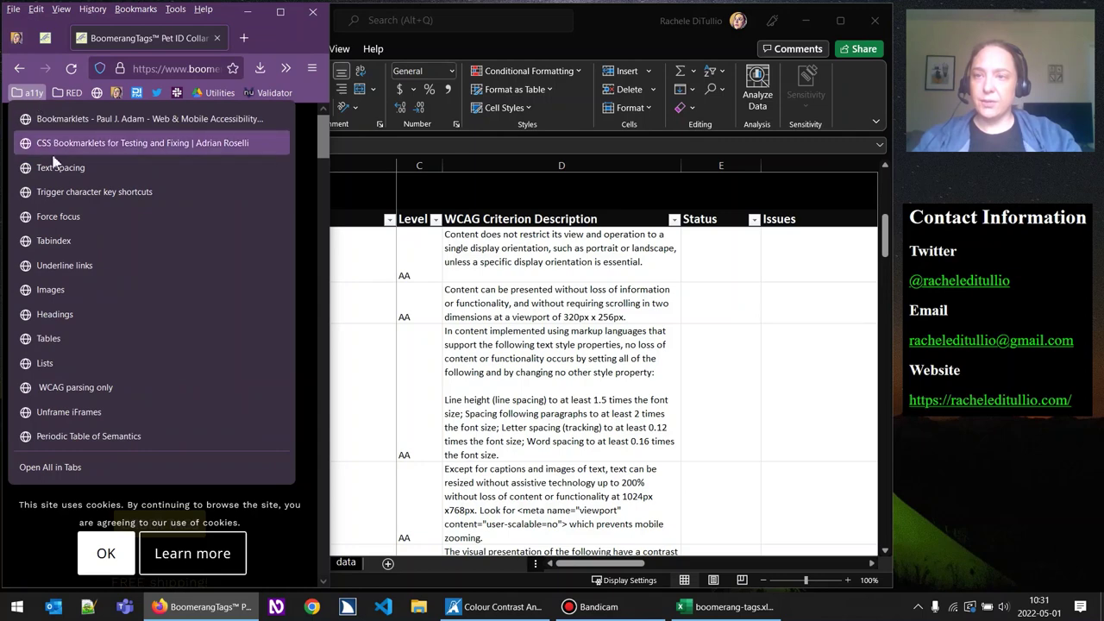
{"action": "left_click", "coordinate": [56, 215]}
Move keyboard focus from the Shop link to the header's hamburger menu icon and open the mobile menu.
{"action": "key", "text": "Tab"}
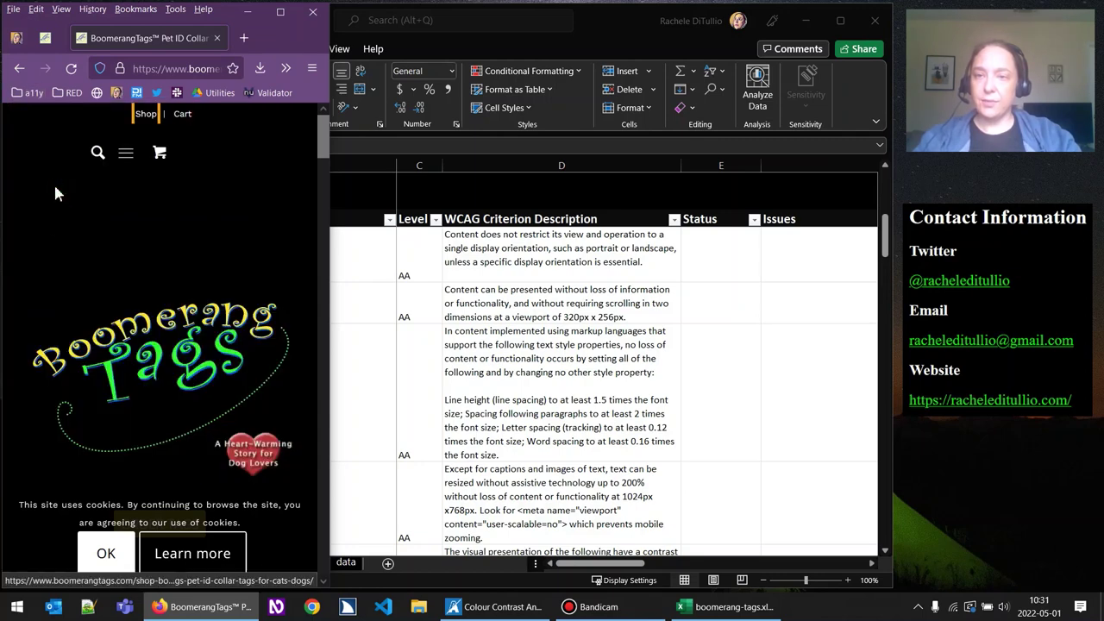
{"action": "key", "text": "Tab"}
{"action": "key", "text": "Tab"}
{"action": "key", "text": "Tab"}
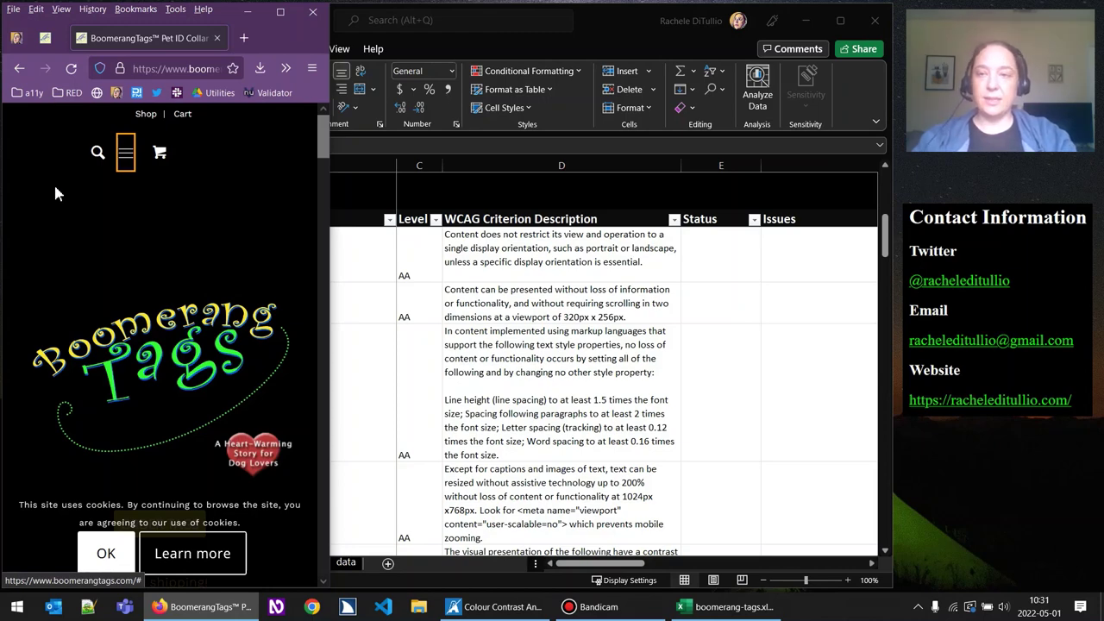
{"action": "key", "text": "Return"}
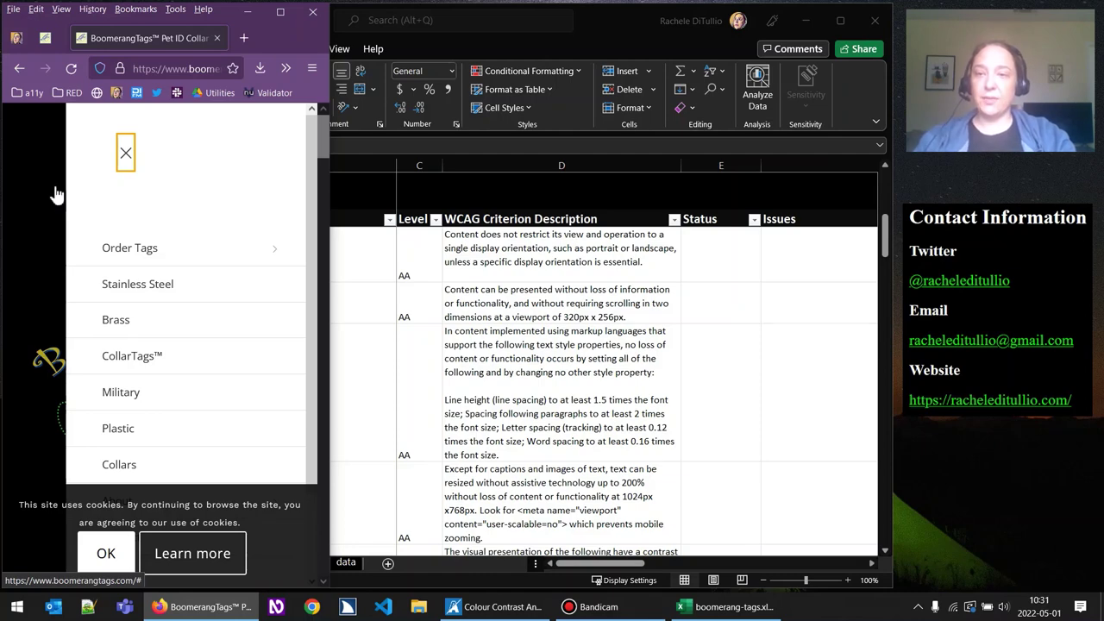
Test the mobile menu by keyboard: close and reopen it, and repeatedly expand and collapse the Order Tags submenu.
{"action": "key", "text": "Return"}
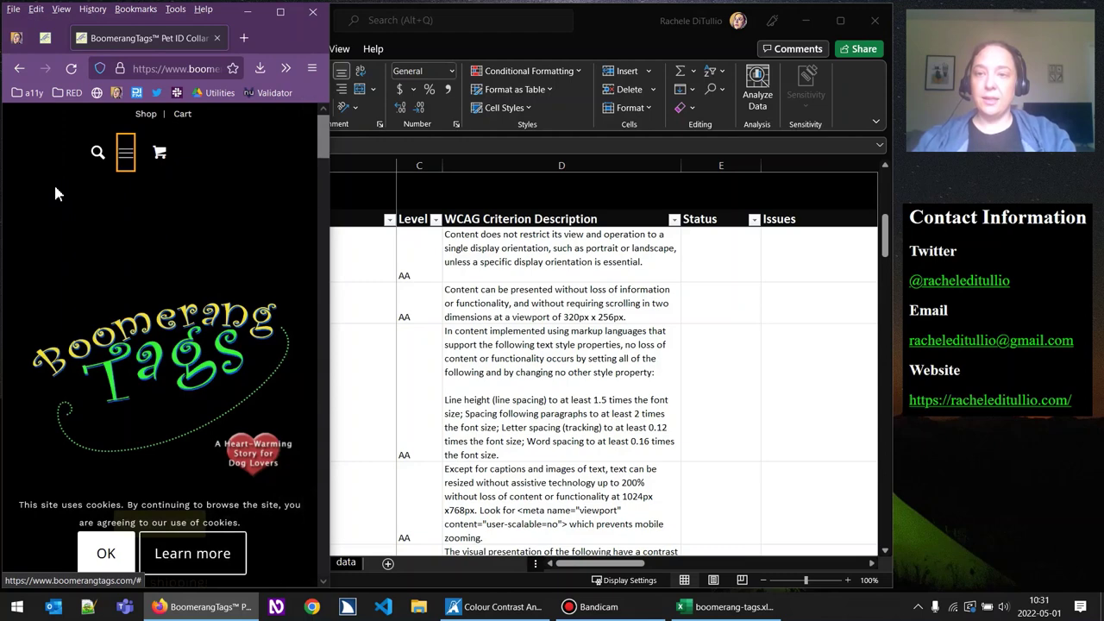
{"action": "key", "text": "Return"}
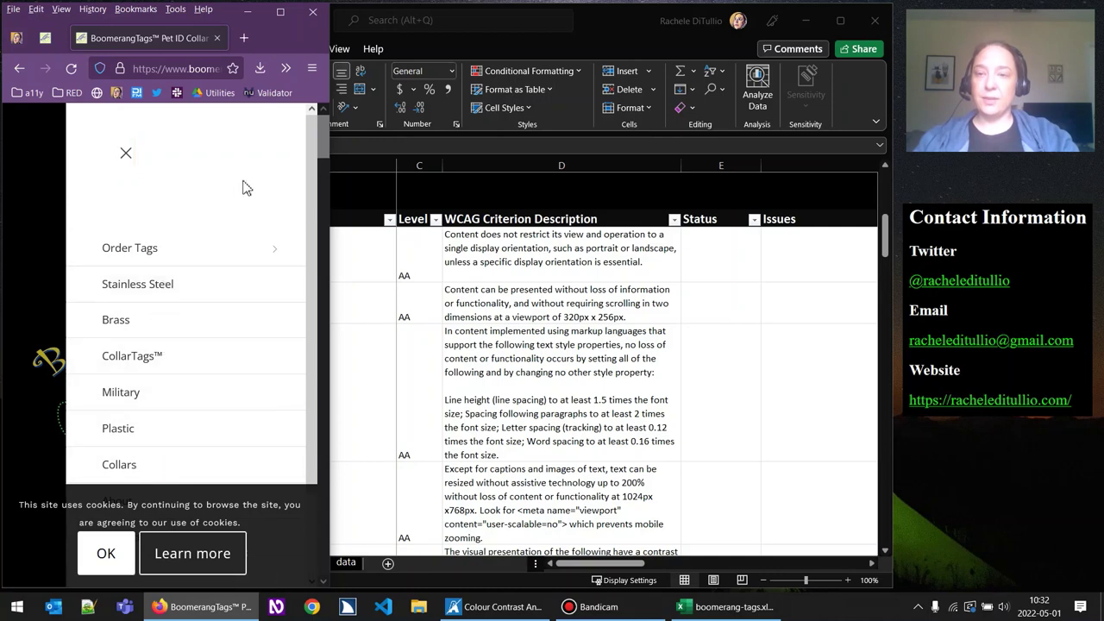
{"action": "key", "text": "Tab"}
{"action": "key", "text": "Tab"}
{"action": "key", "text": "shift+Tab"}
{"action": "key", "text": "Return"}
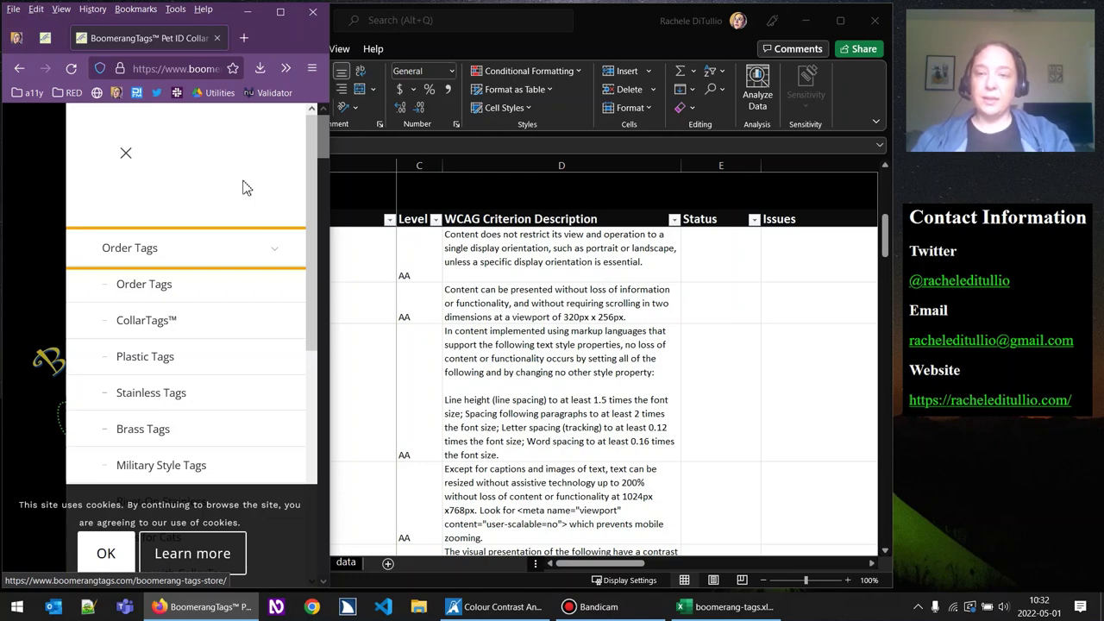
{"action": "key", "text": "Return"}
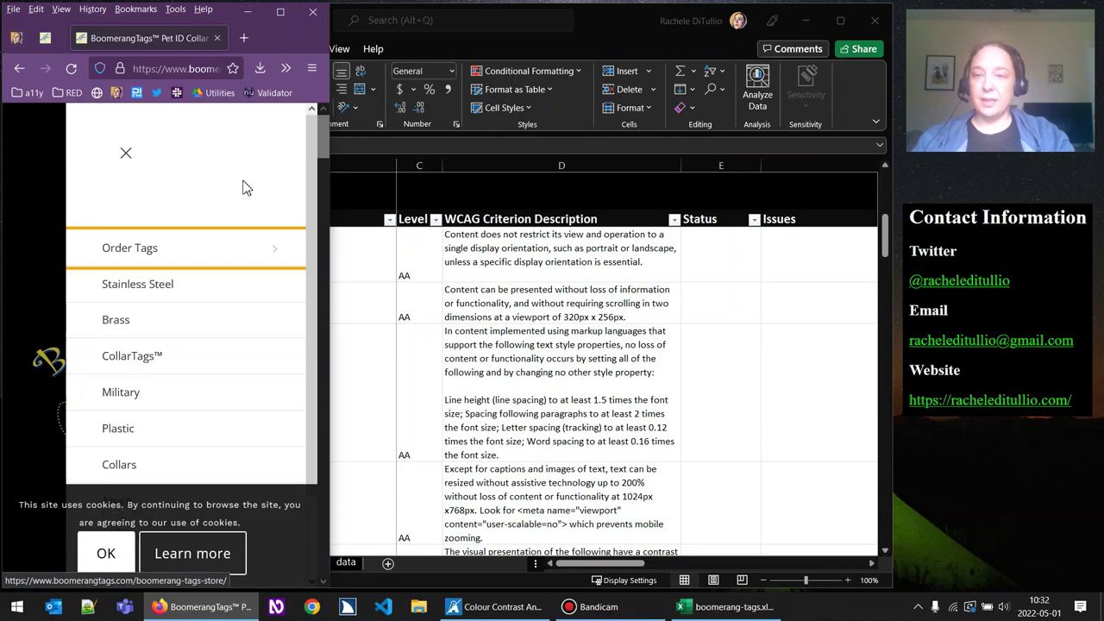
{"action": "key", "text": "Return"}
{"action": "key", "text": "Return"}
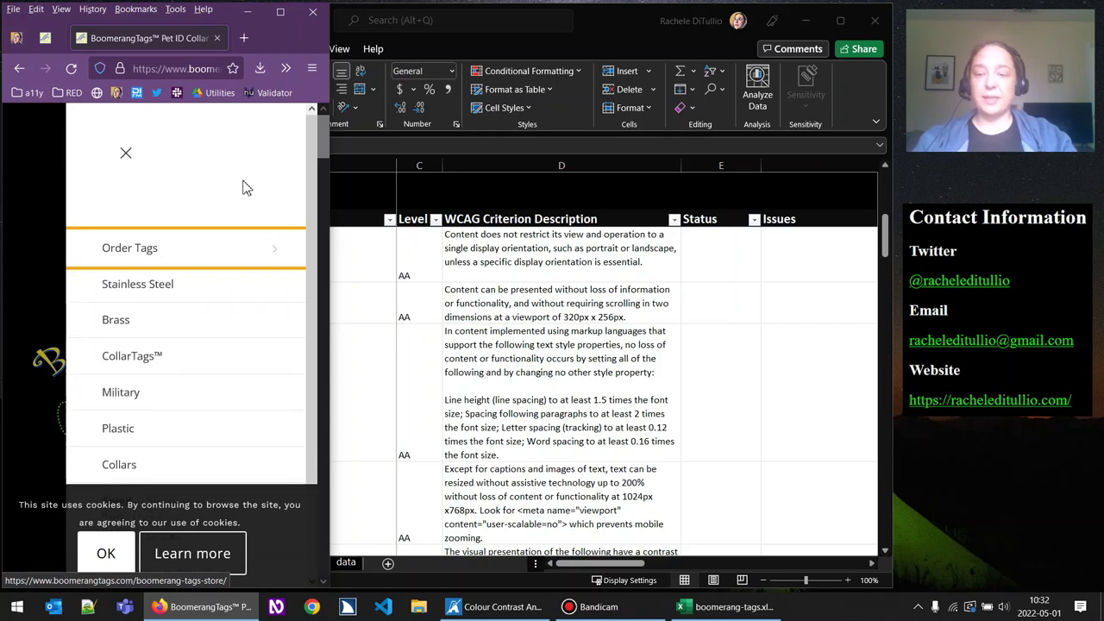
Close the mobile menu and widen the browser window back to desktop width.
{"action": "key", "text": "shift+Tab"}
{"action": "key", "text": "Return"}
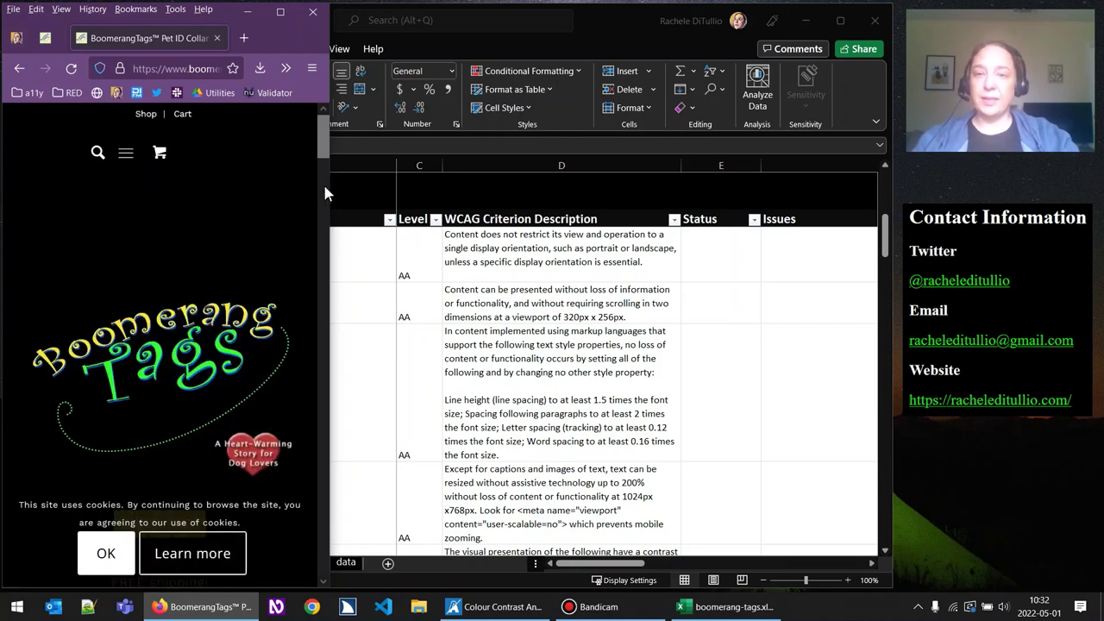
{"action": "left_click_drag", "start_coordinate": [328, 191], "coordinate": [897, 191]}
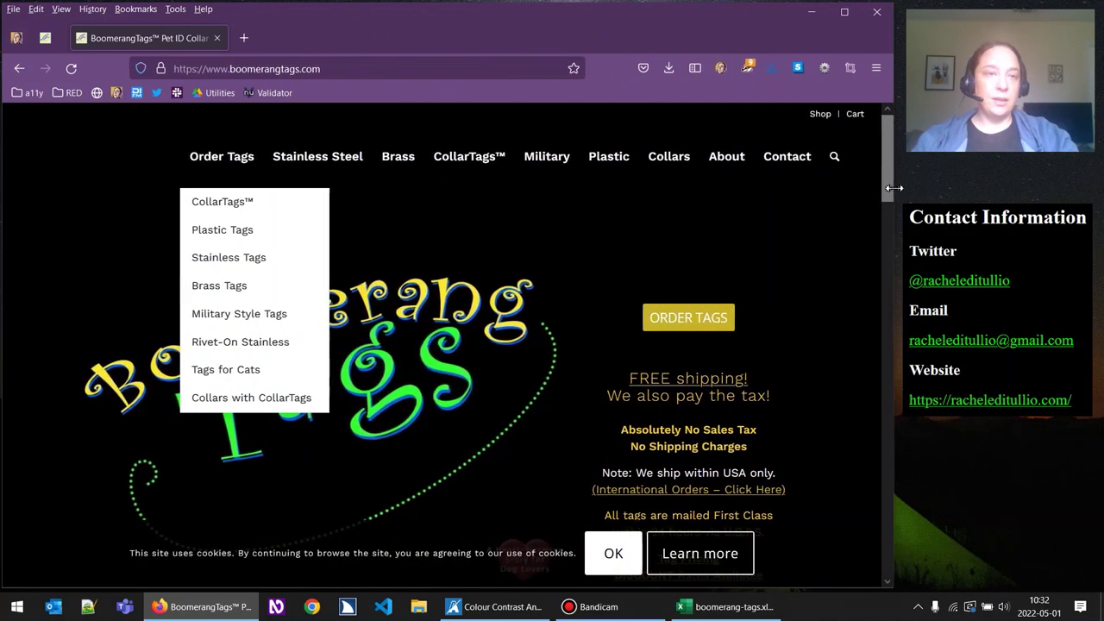
Switch to the boomerang-tags.xlsx checklist in Excel and set the status of 2.2.2: Pause, Stop, Hide to N/A.
{"action": "left_click", "coordinate": [714, 607]}
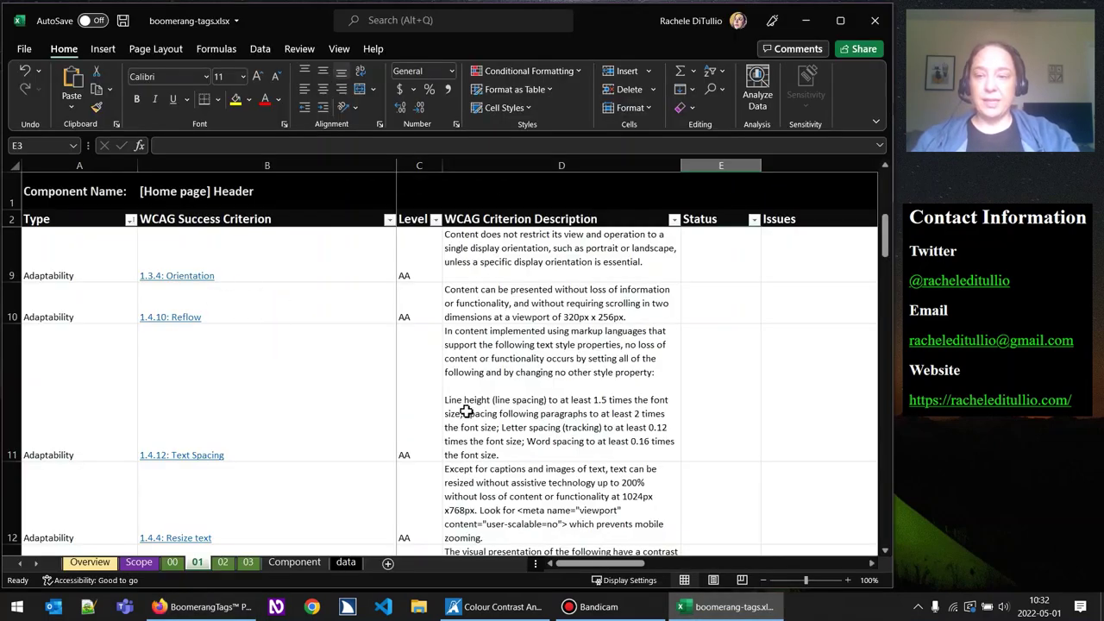
{"action": "scroll", "coordinate": [485, 412], "scroll_direction": "down", "scroll_amount": 1}
{"action": "left_click_drag", "start_coordinate": [885, 259], "coordinate": [886, 272]}
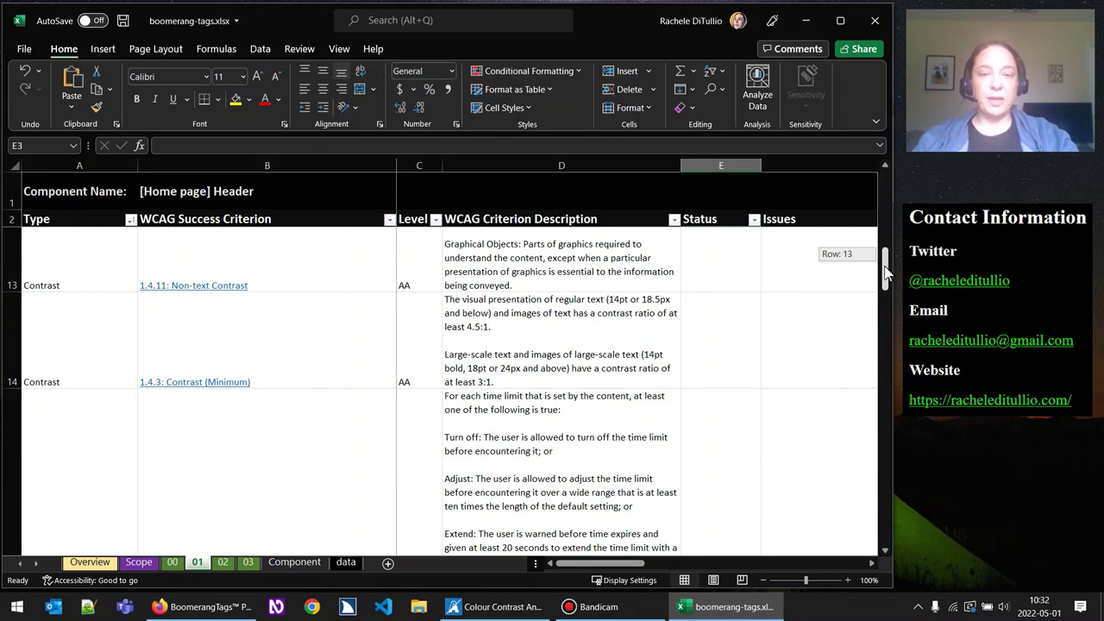
{"action": "left_click_drag", "start_coordinate": [886, 272], "coordinate": [884, 283]}
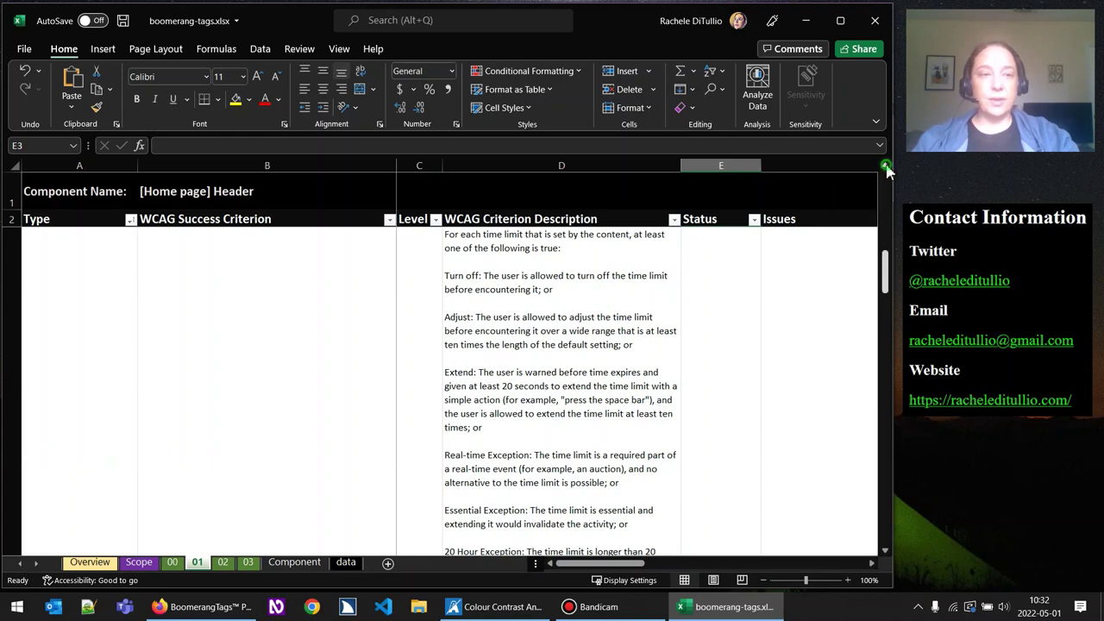
{"action": "left_click", "coordinate": [885, 165]}
{"action": "left_click", "coordinate": [884, 549]}
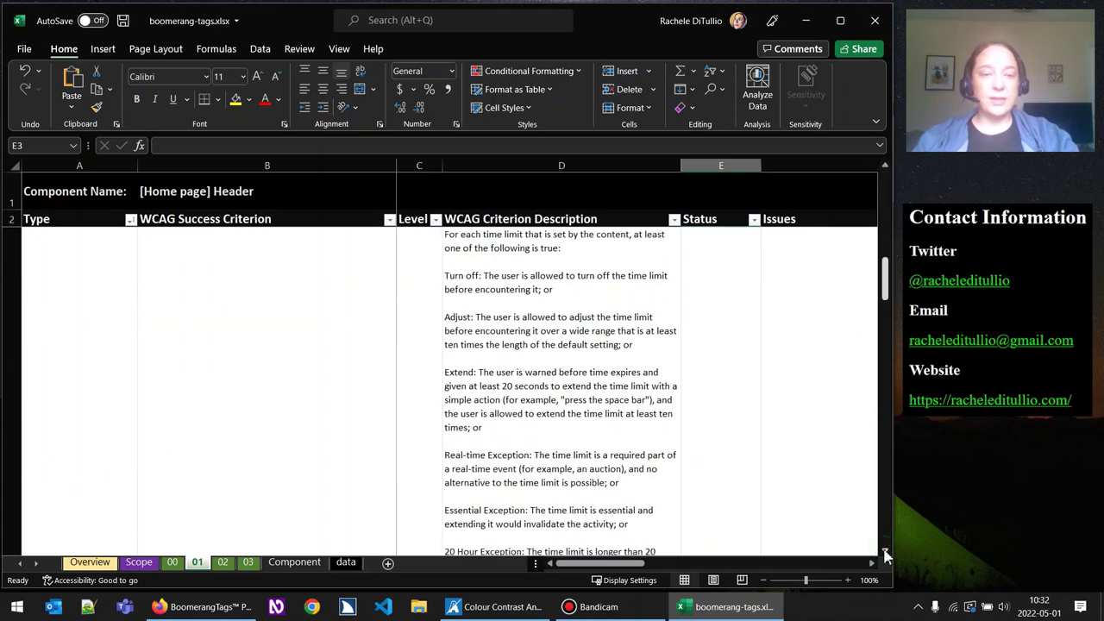
{"action": "left_click", "coordinate": [884, 549]}
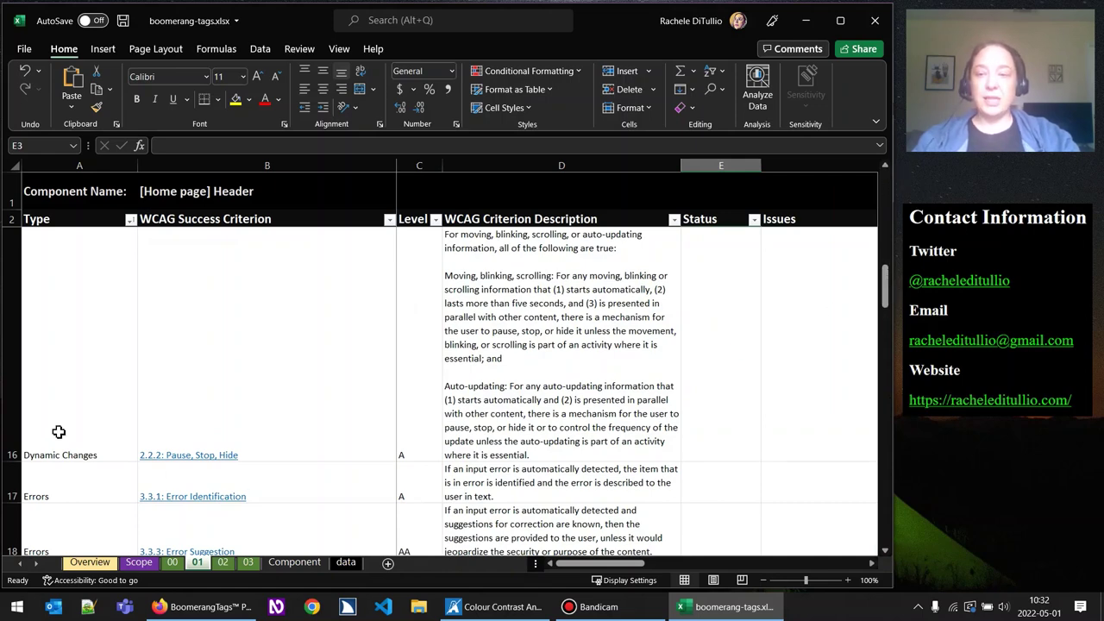
{"action": "left_click", "coordinate": [709, 422]}
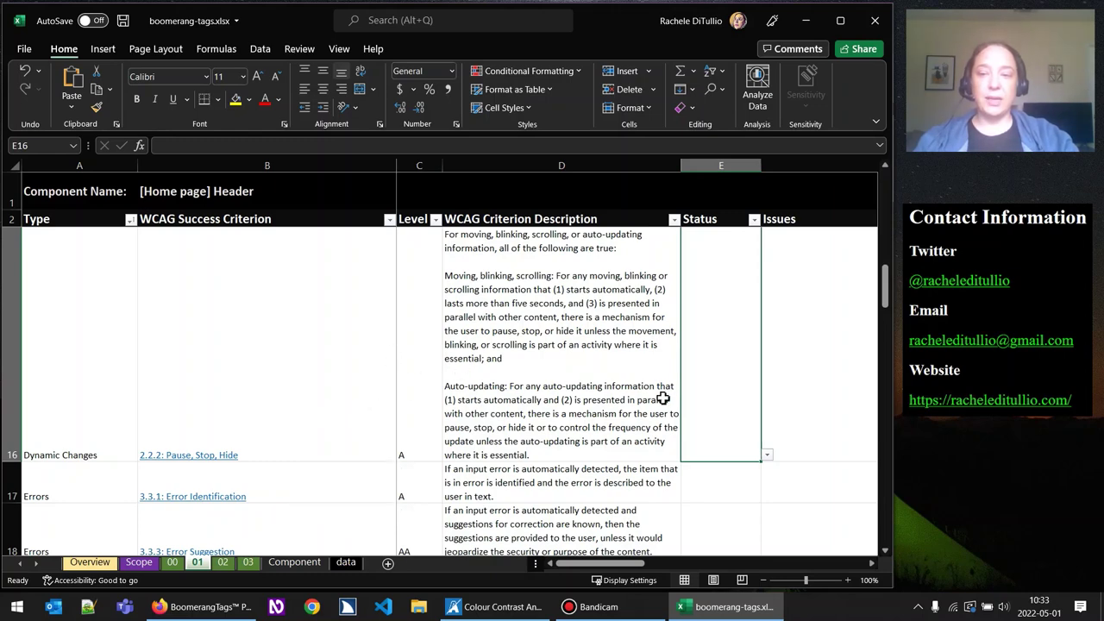
{"action": "left_click", "coordinate": [768, 457]}
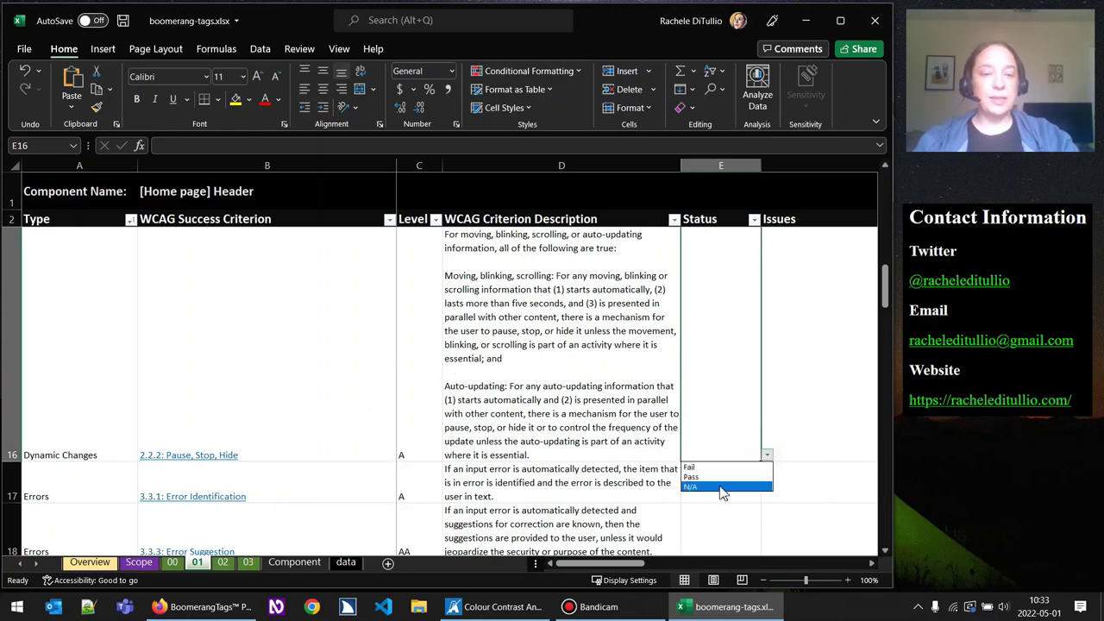
{"action": "left_click", "coordinate": [719, 489]}
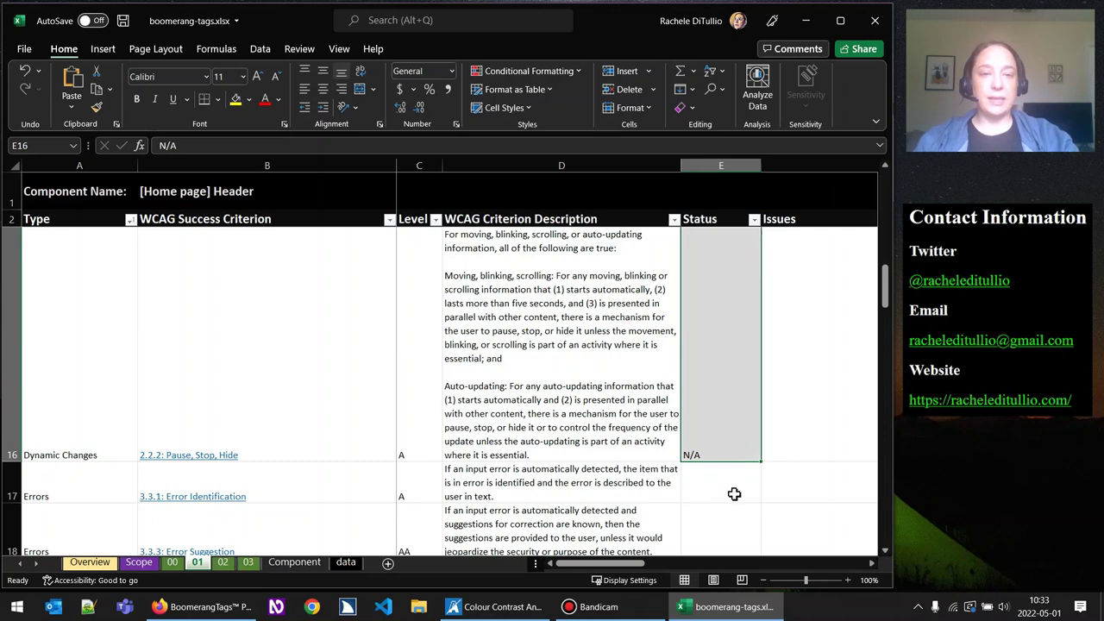
Review the Errors criteria 3.3.1, 3.3.3 and 3.3.4 in the checklist.
{"action": "scroll", "coordinate": [734, 489], "scroll_direction": "down", "scroll_amount": 1}
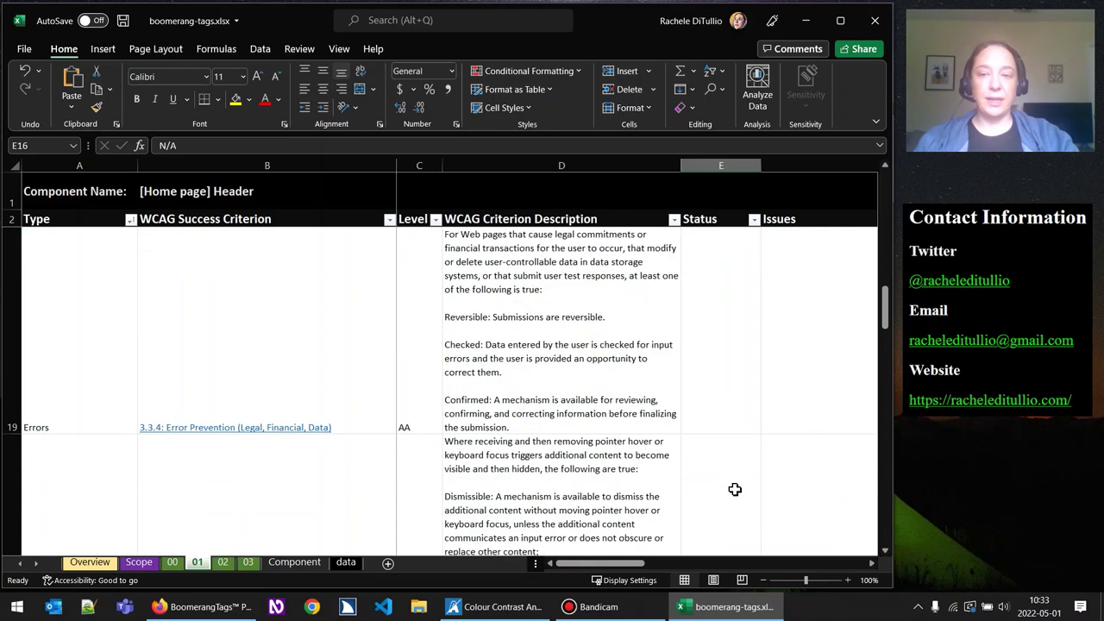
{"action": "left_click", "coordinate": [885, 164]}
{"action": "left_click", "coordinate": [884, 165]}
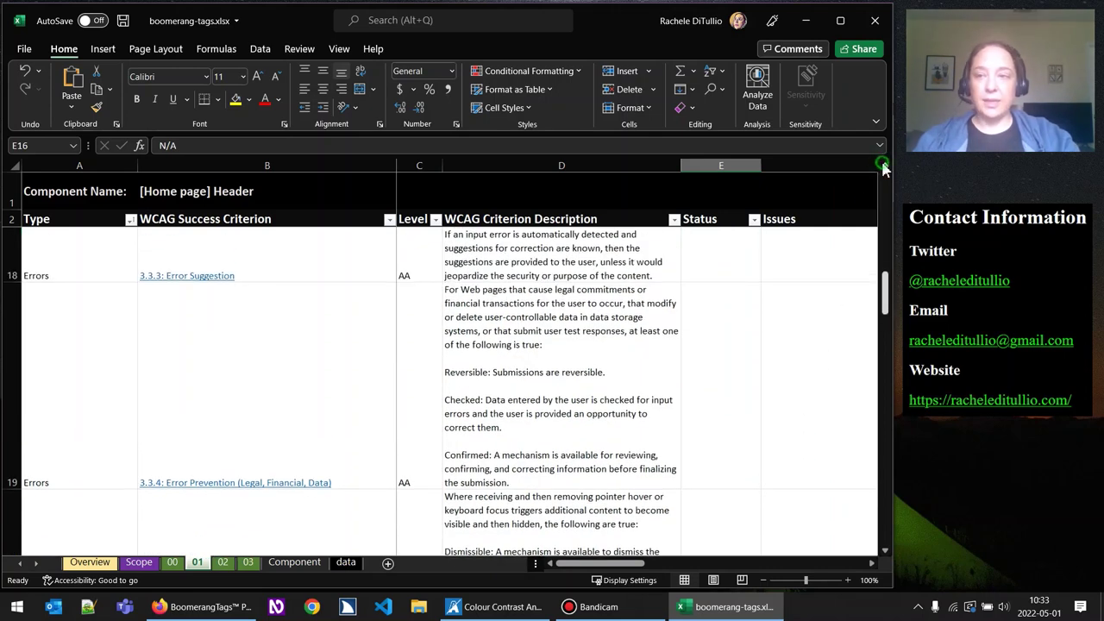
{"action": "left_click", "coordinate": [884, 165]}
{"action": "left_click", "coordinate": [884, 551]}
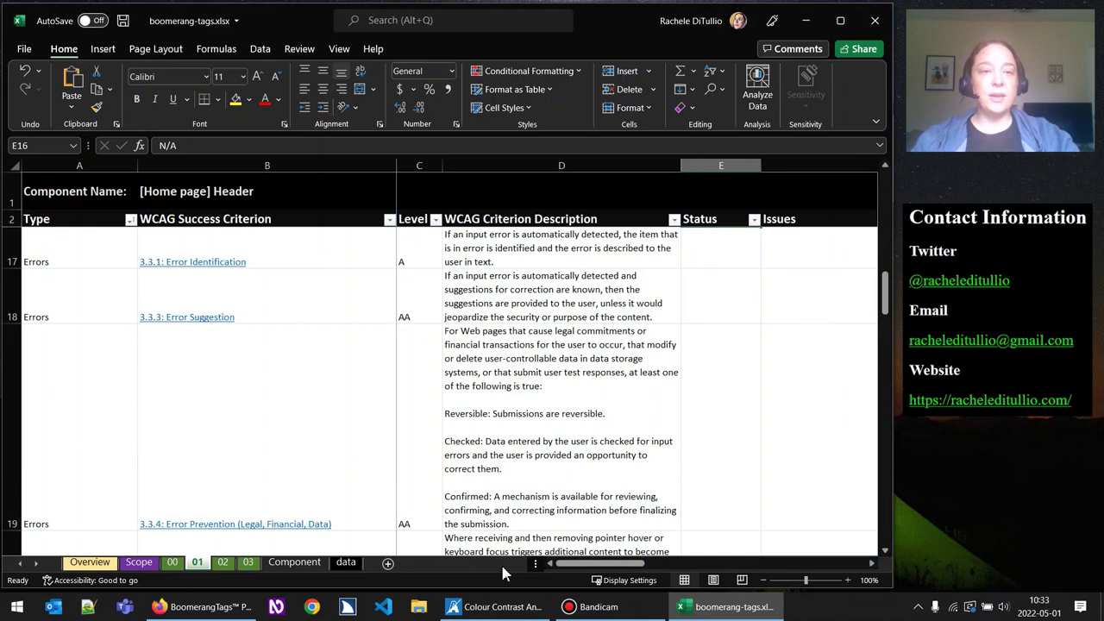
Switch to Firefox and submit the header's search form empty twice, returning to the home page each time.
{"action": "left_click", "coordinate": [202, 606]}
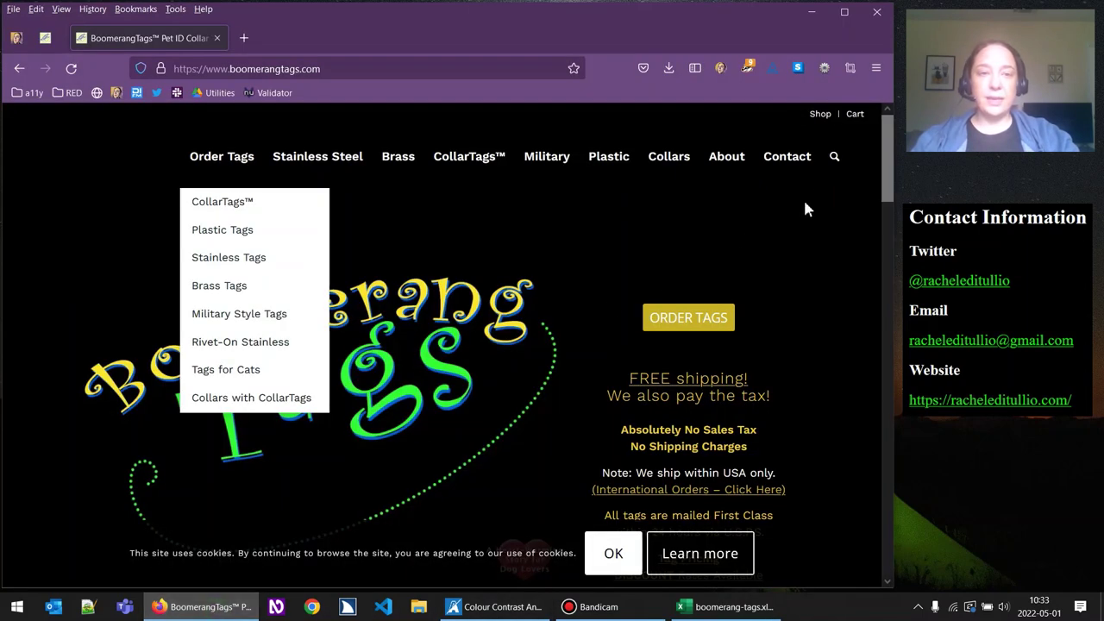
{"action": "left_click", "coordinate": [834, 156]}
{"action": "left_click", "coordinate": [842, 215]}
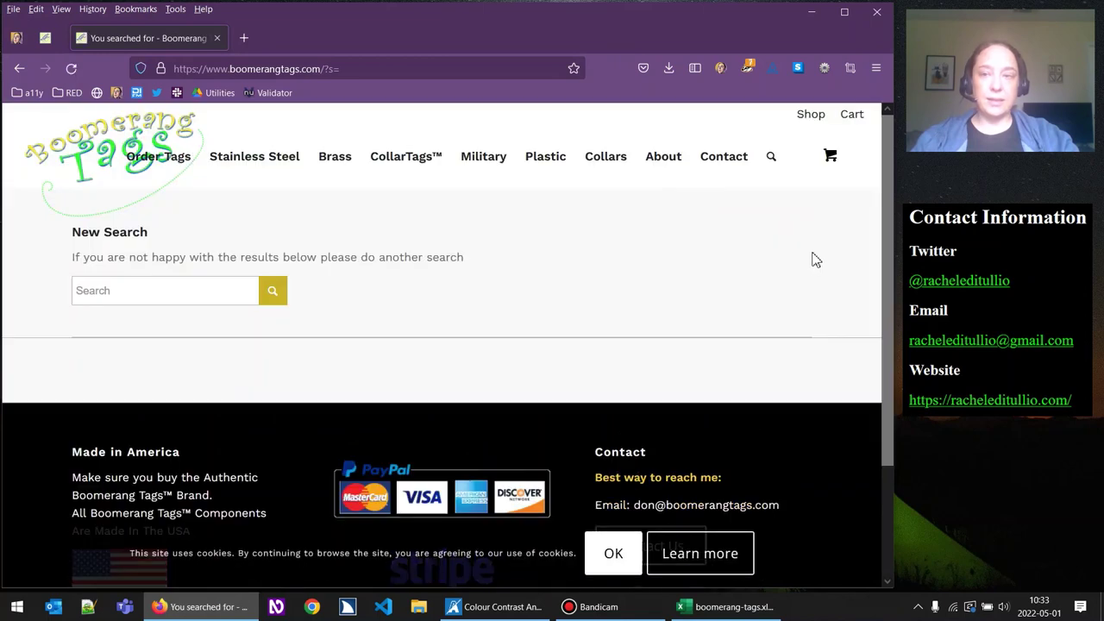
{"action": "key", "text": "alt+Left"}
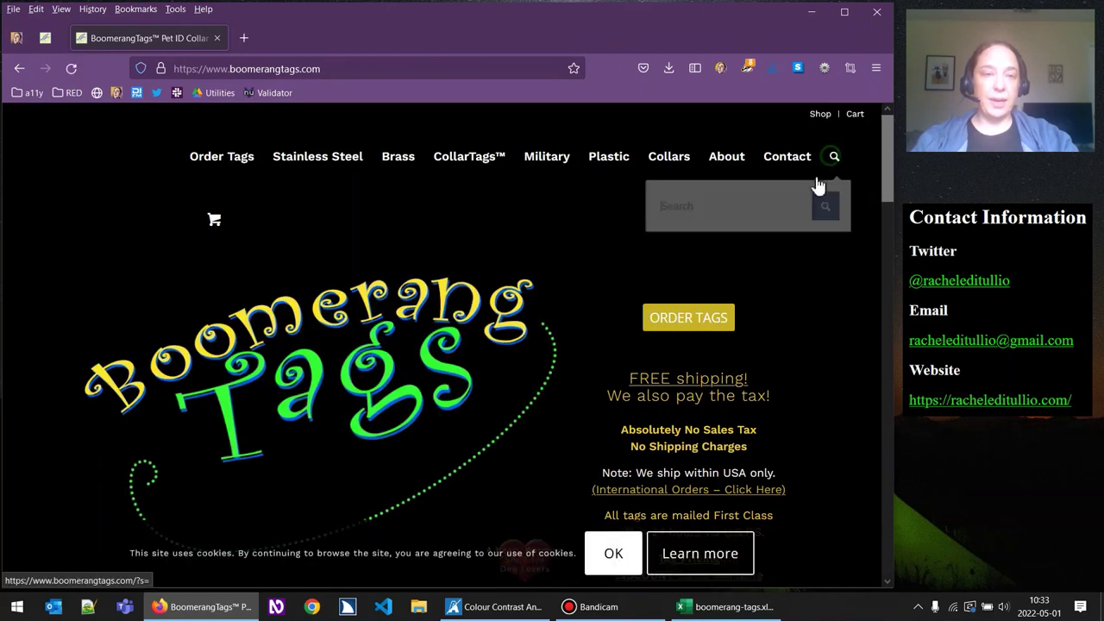
{"action": "left_click", "coordinate": [827, 209]}
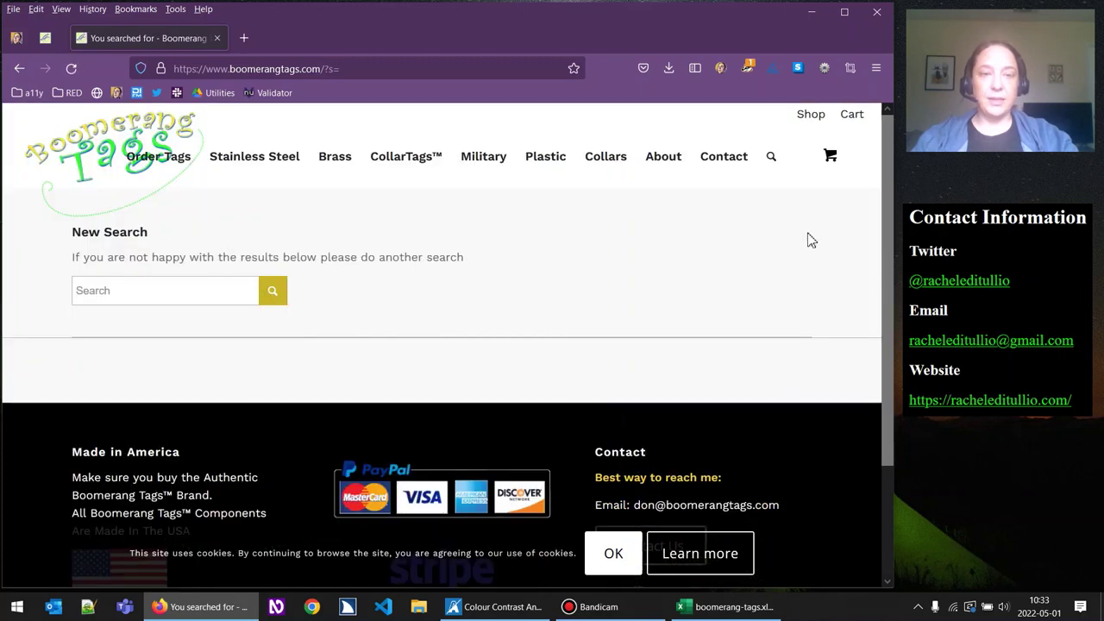
{"action": "key", "text": "alt+Left"}
Switch to the Excel checklist and set the status of 3.3.1: Error Identification and 3.3.3: Error Suggestion to N/A.
{"action": "left_click", "coordinate": [724, 607]}
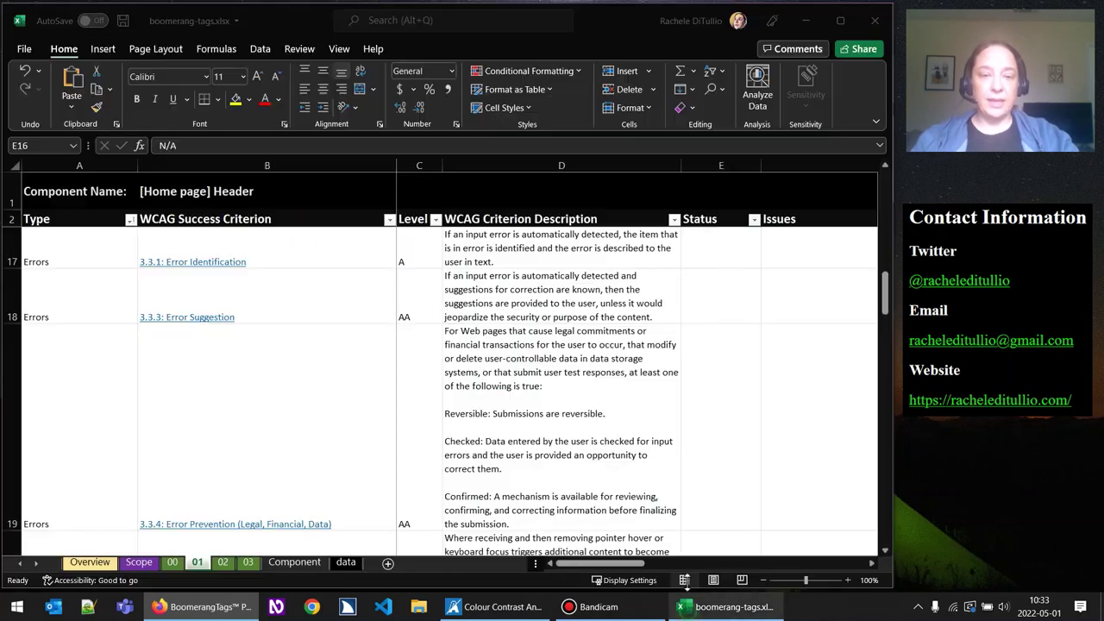
{"action": "left_click", "coordinate": [705, 253]}
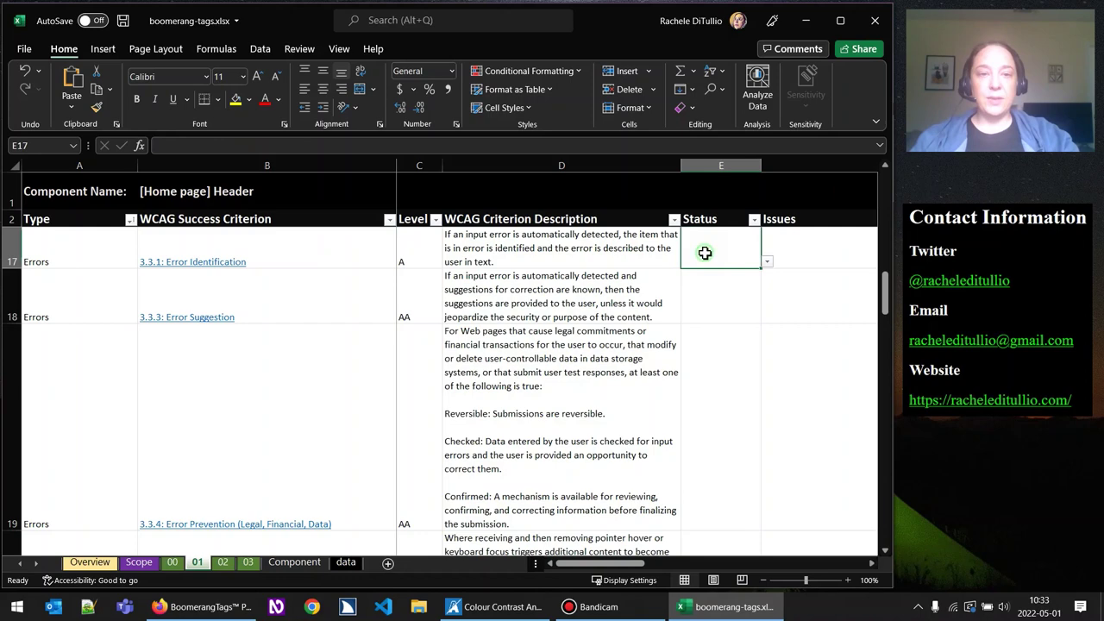
{"action": "left_click", "coordinate": [767, 262]}
{"action": "left_click", "coordinate": [733, 292]}
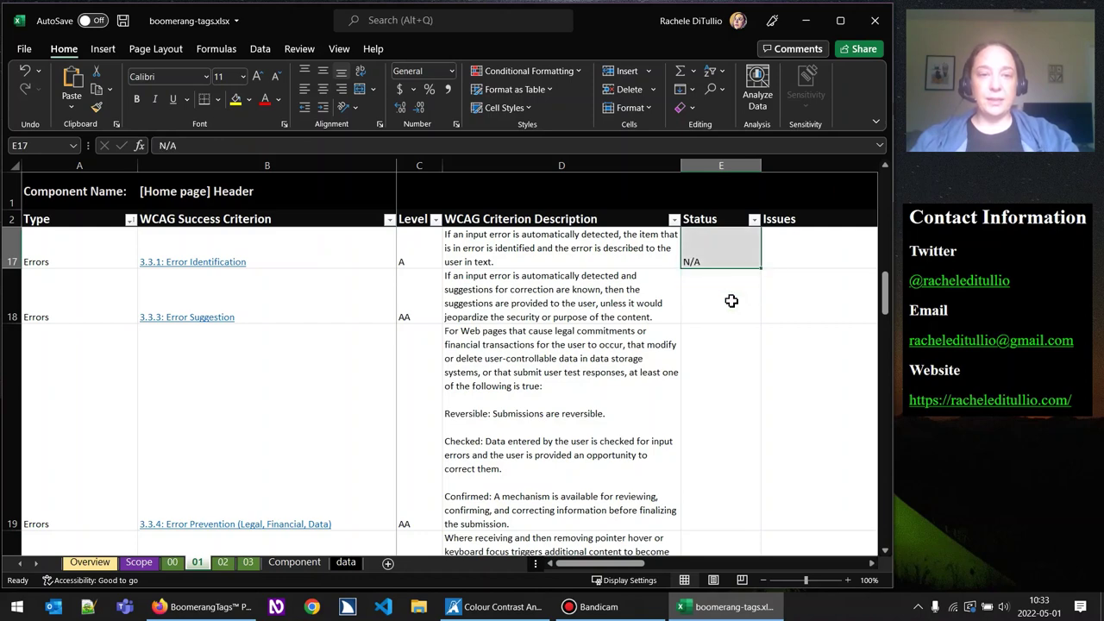
{"action": "left_click", "coordinate": [730, 289]}
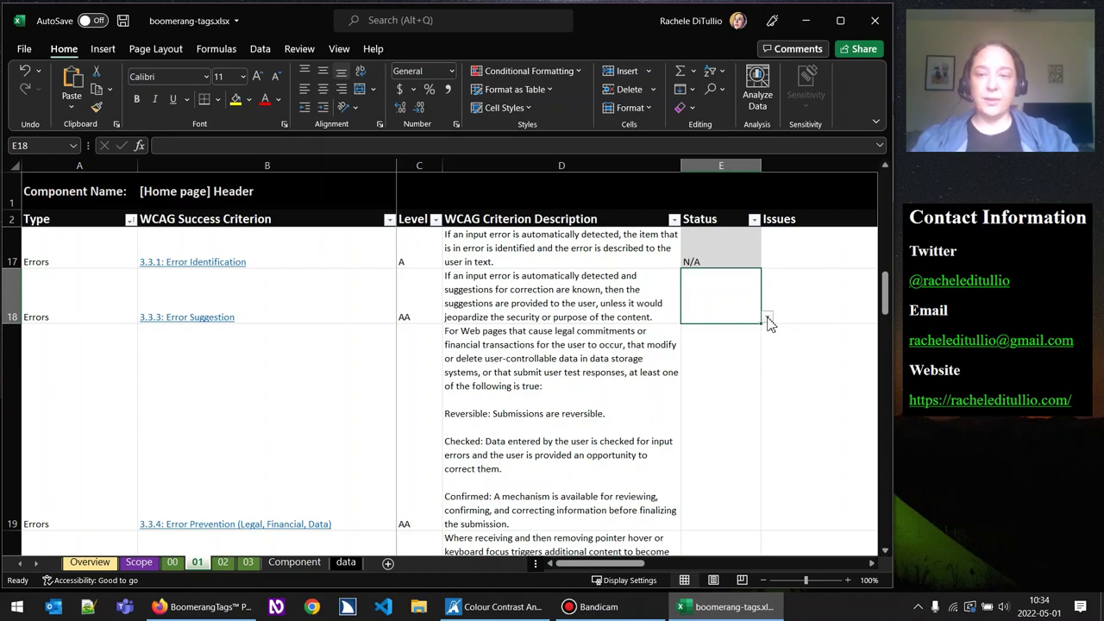
{"action": "left_click", "coordinate": [767, 319]}
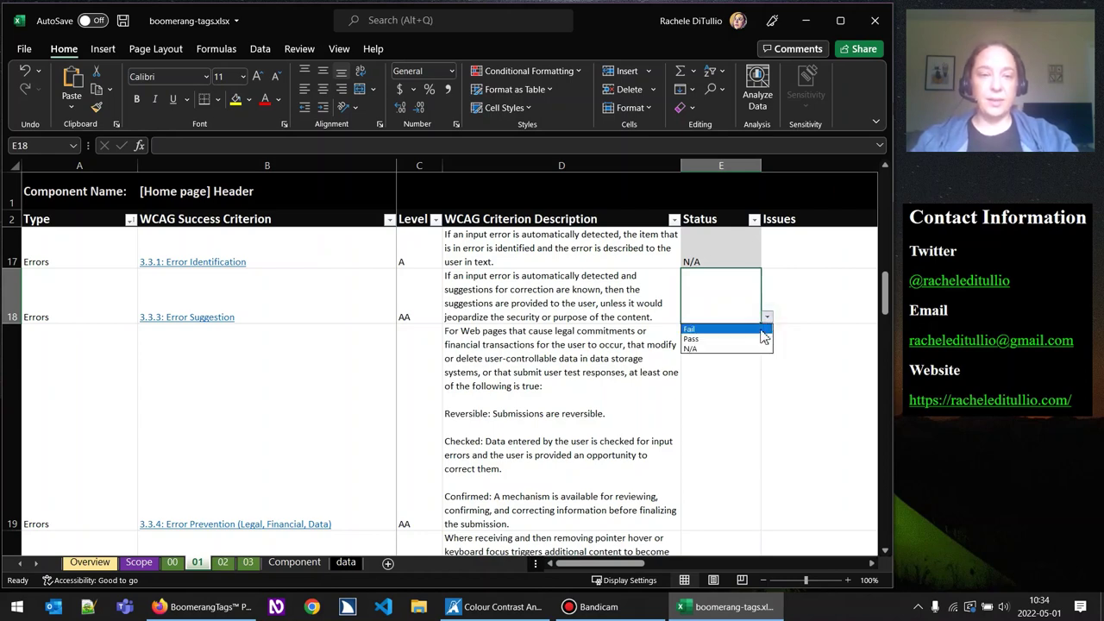
{"action": "left_click", "coordinate": [752, 350]}
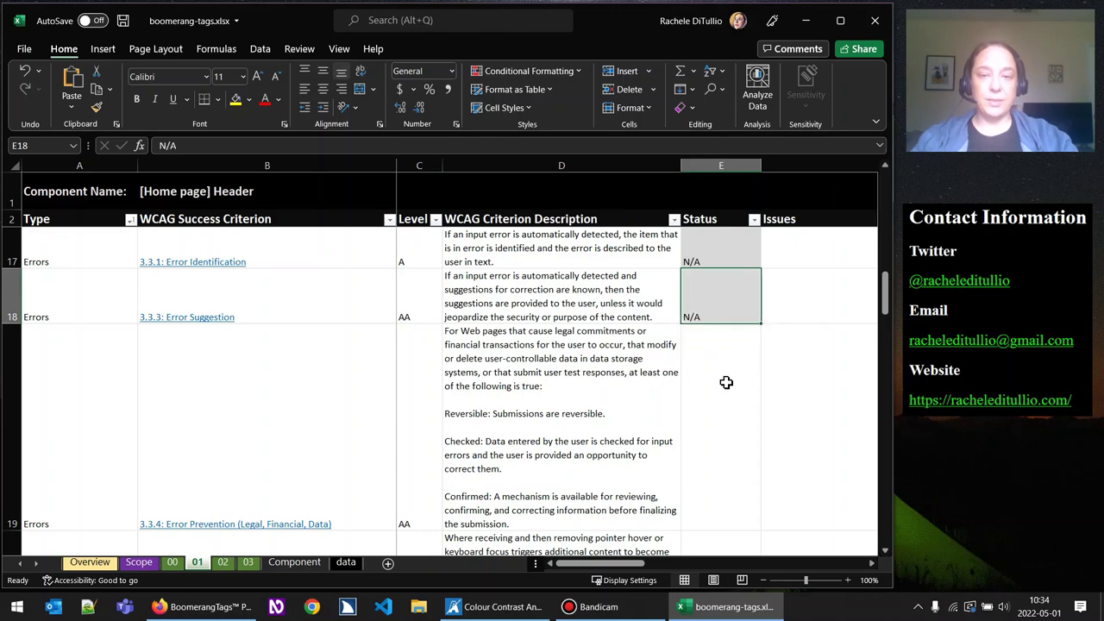
Set the status of 3.3.4: Error Prevention (Legal, Financial, Data) to N/A.
{"action": "left_click", "coordinate": [726, 382]}
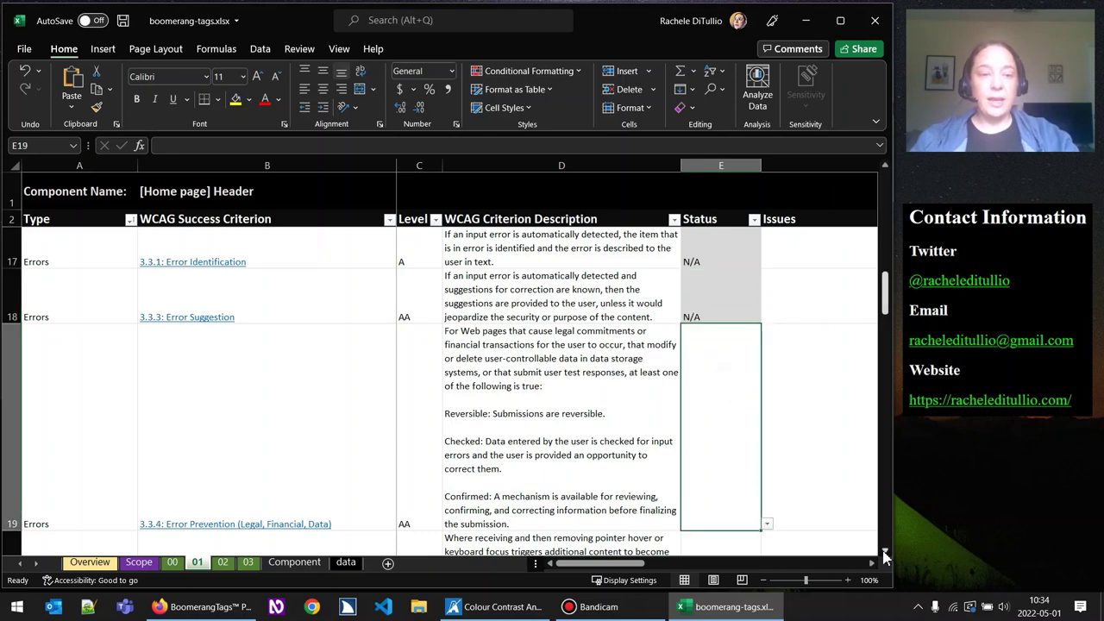
{"action": "left_click", "coordinate": [884, 553]}
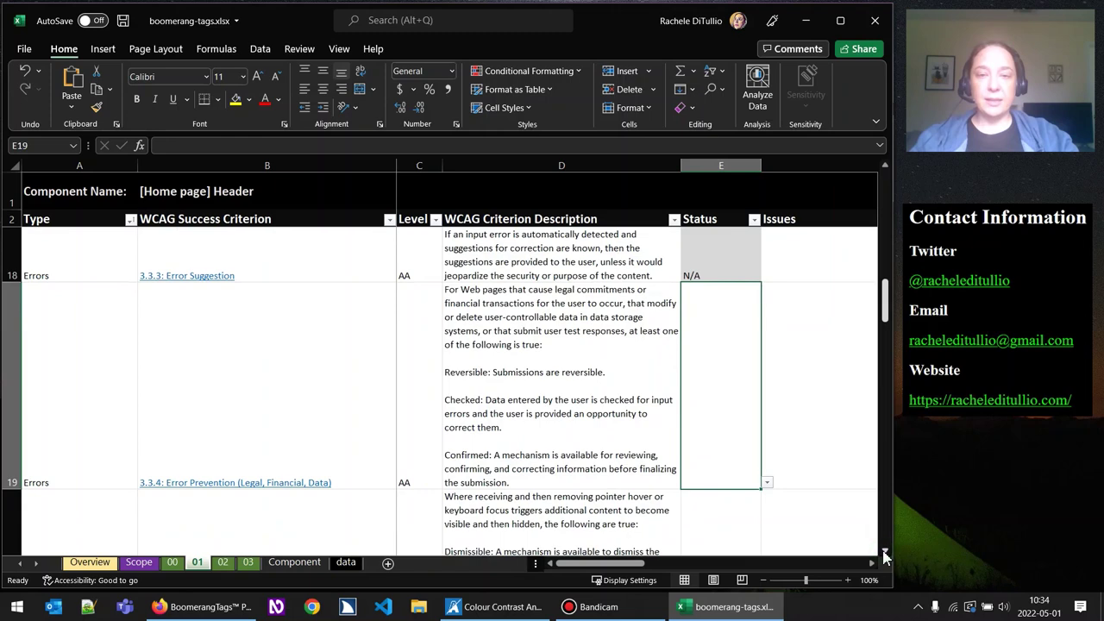
{"action": "left_click", "coordinate": [884, 552]}
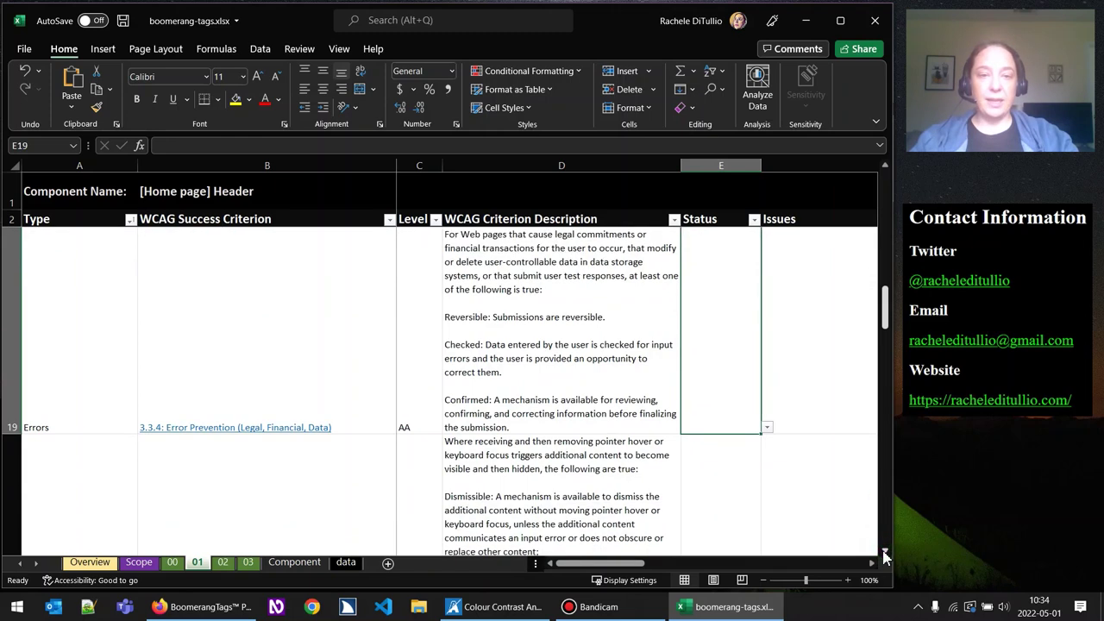
{"action": "left_click", "coordinate": [766, 427]}
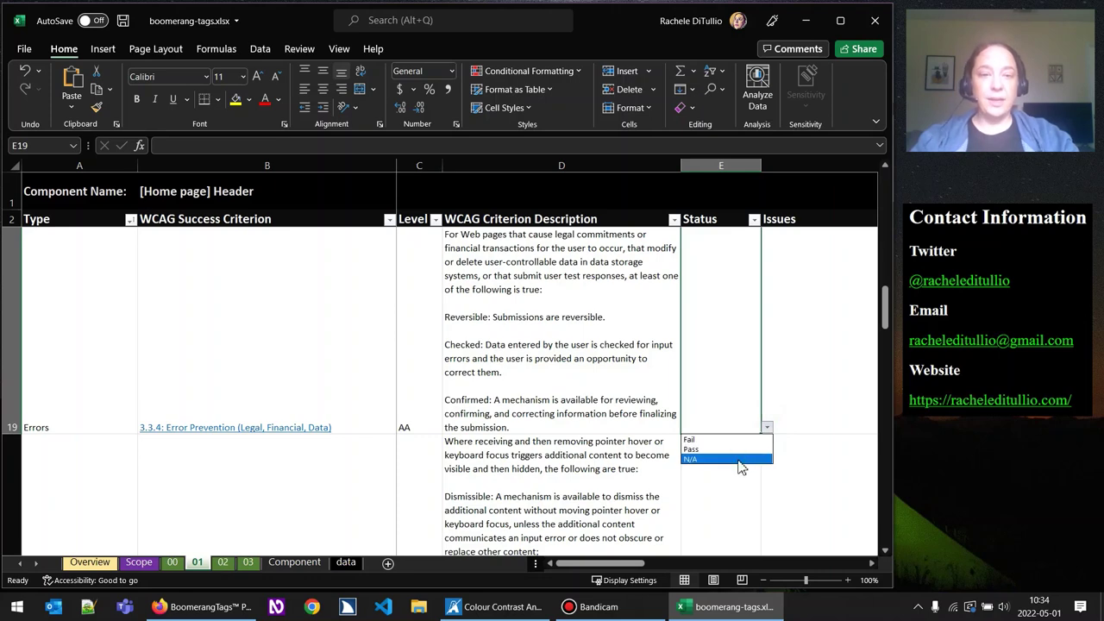
{"action": "left_click", "coordinate": [740, 464]}
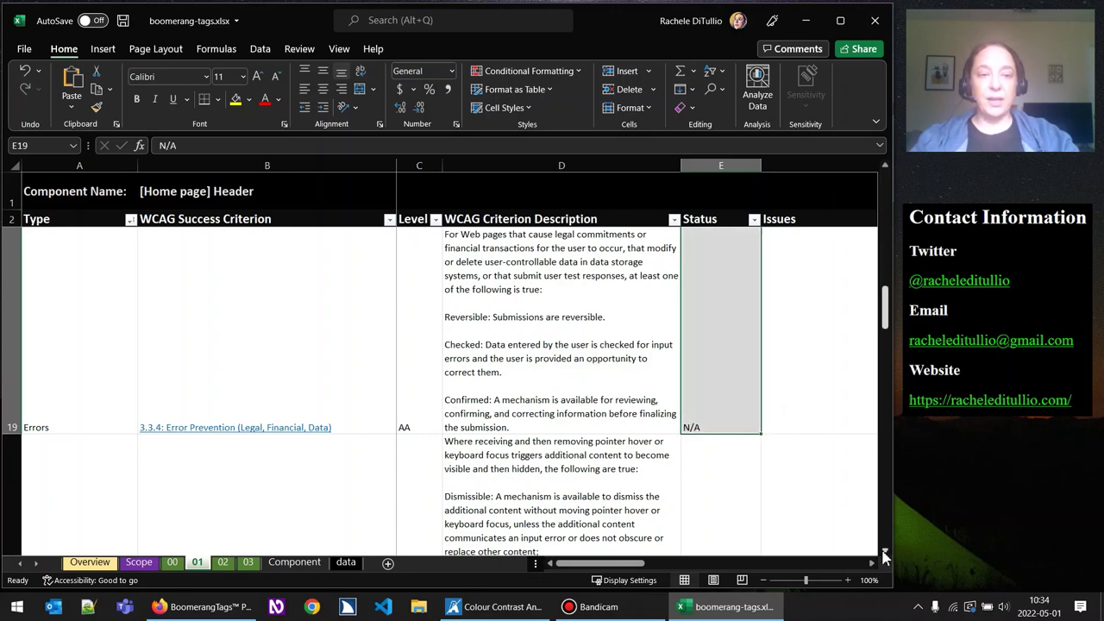
Review the Interactivity criteria from 1.4.13: Content on Hover or Focus through 2.1.4: Character Key Shortcuts.
{"action": "left_click", "coordinate": [884, 553]}
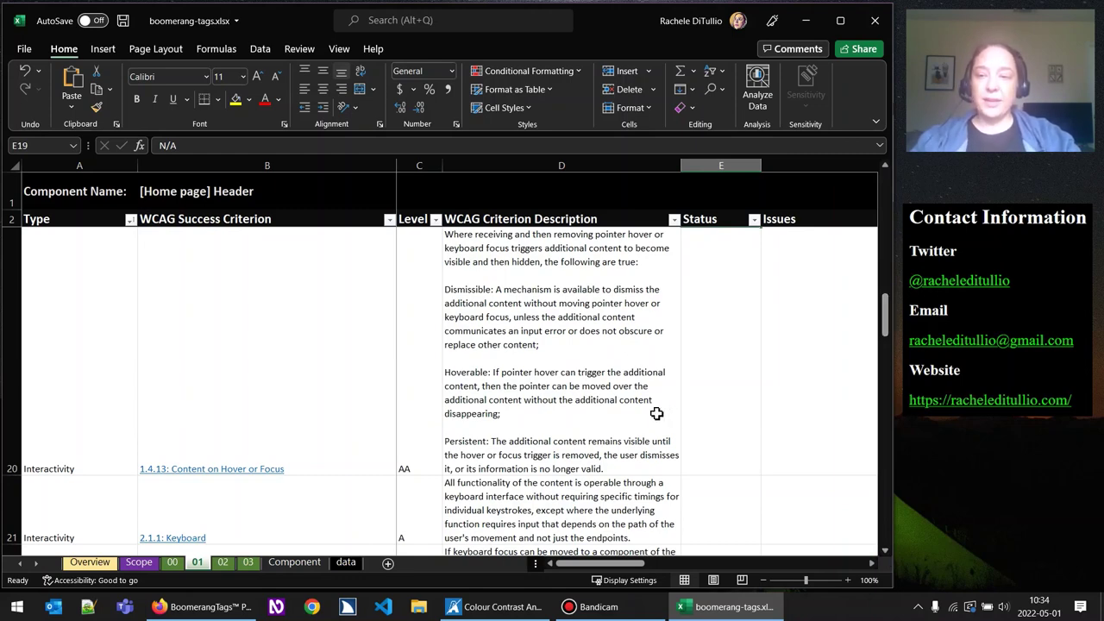
{"action": "left_click", "coordinate": [886, 556]}
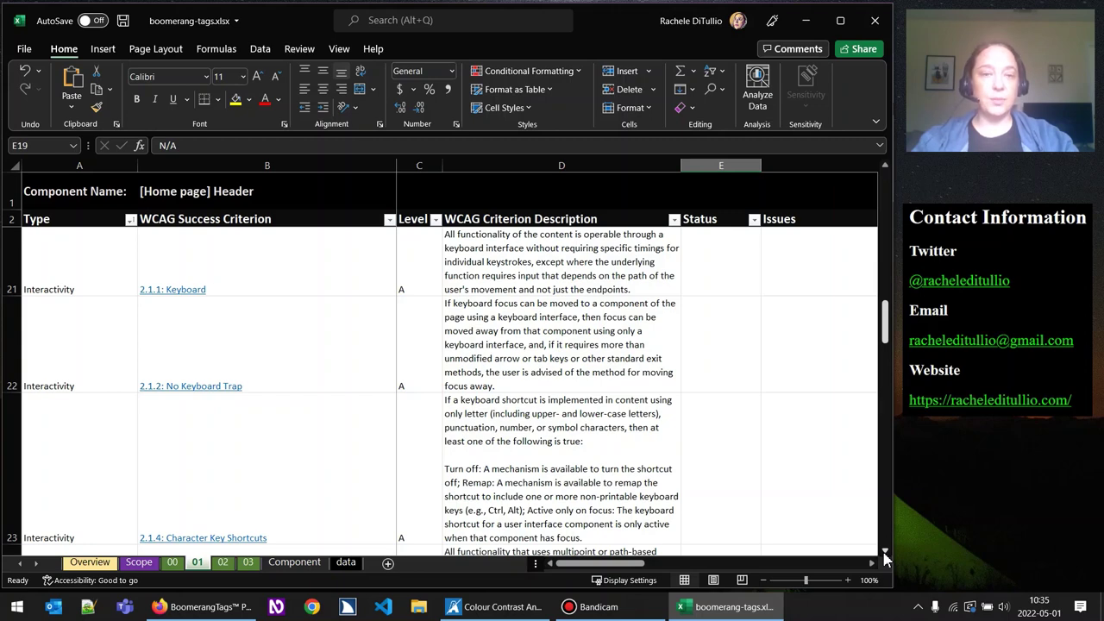
Review the Interactivity criteria from 2.1.4: Character Key Shortcuts through 2.5.4: Motion Actuation.
{"action": "scroll", "coordinate": [884, 557], "scroll_direction": "down", "scroll_amount": 2}
{"action": "left_click", "coordinate": [606, 335]}
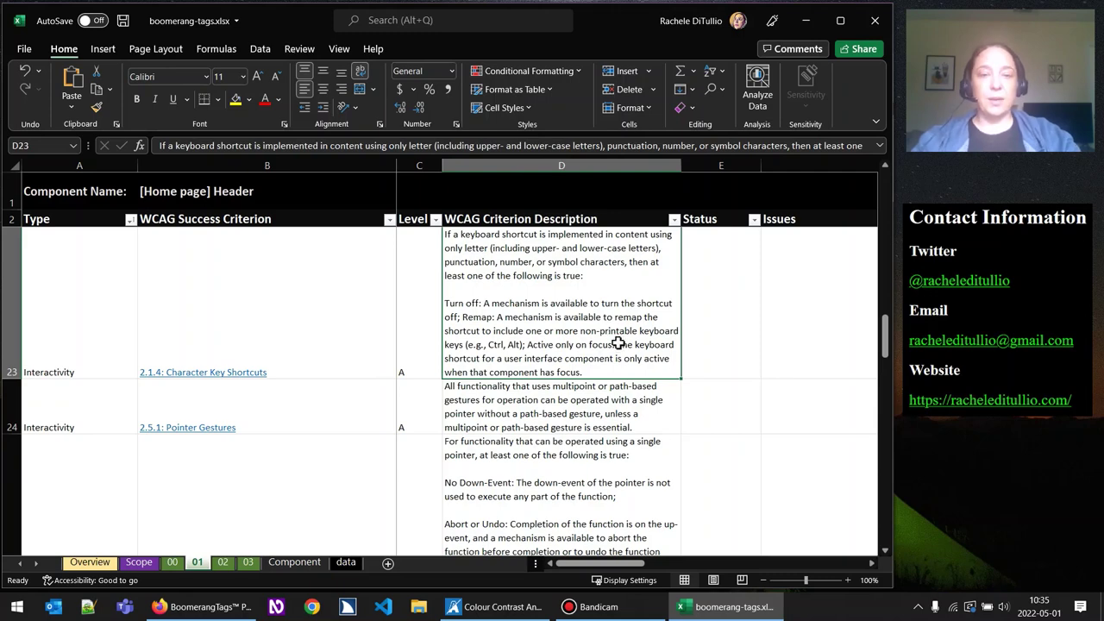
{"action": "left_click", "coordinate": [886, 555]}
{"action": "left_click", "coordinate": [884, 166]}
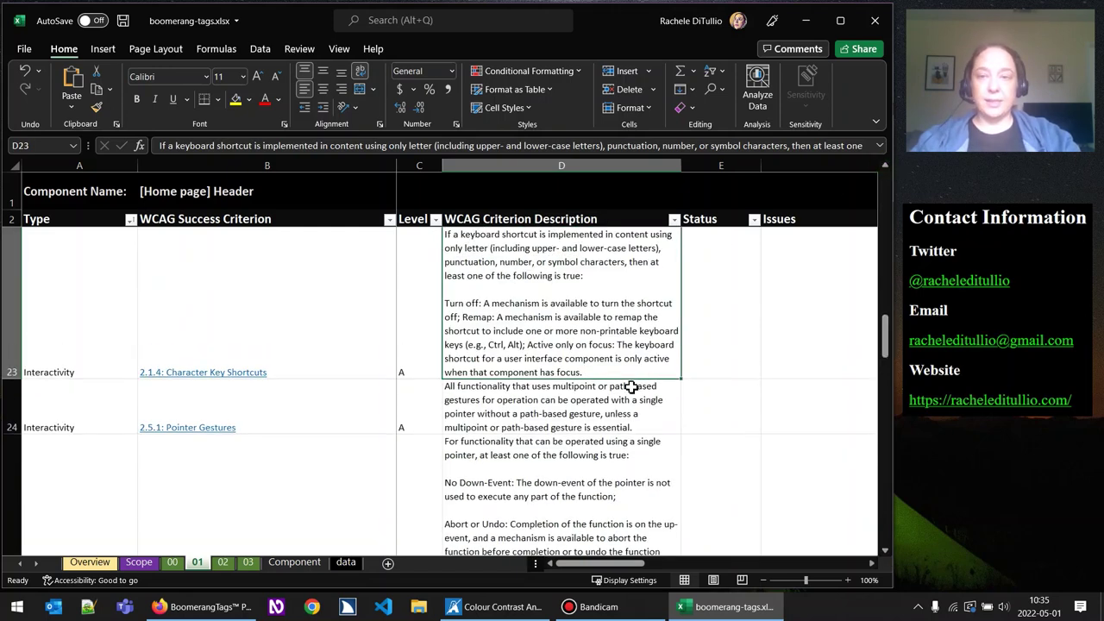
{"action": "left_click", "coordinate": [583, 408]}
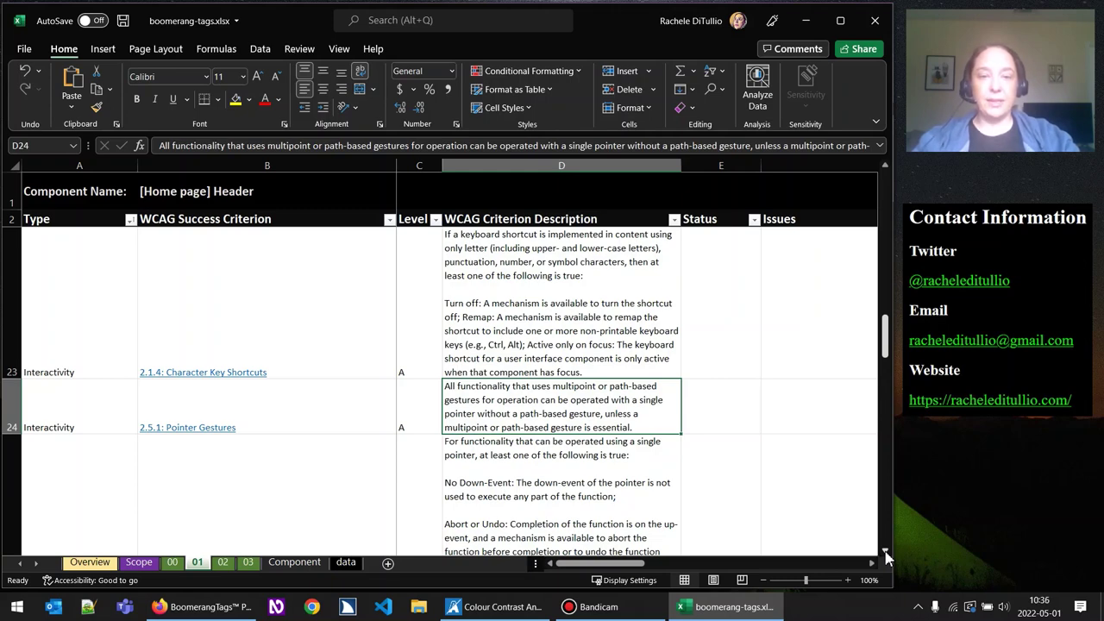
{"action": "left_click", "coordinate": [886, 552]}
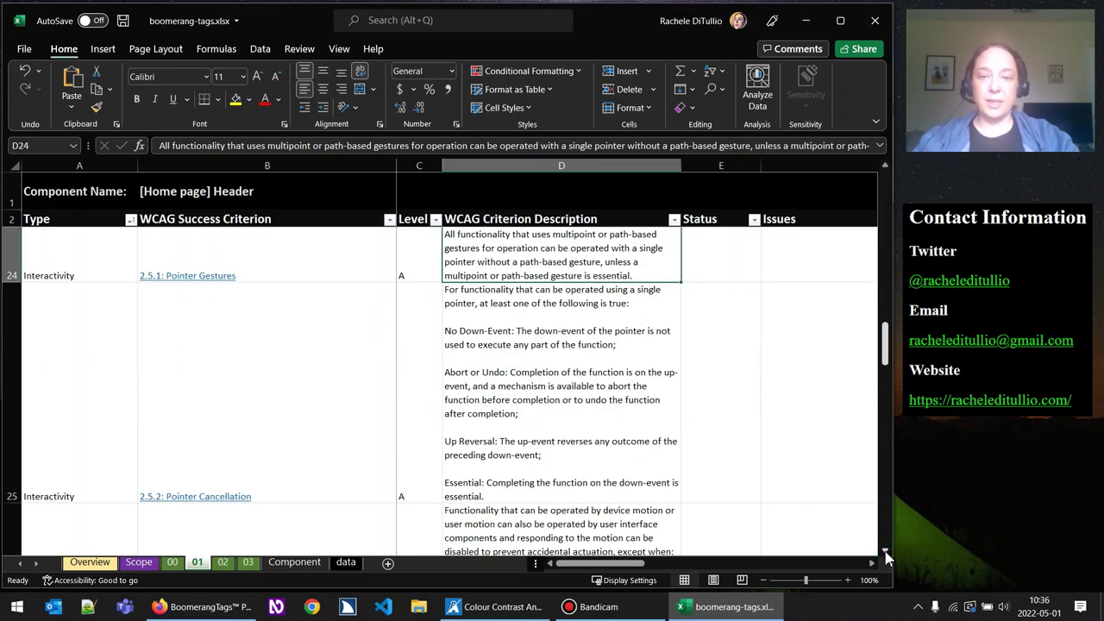
{"action": "left_click", "coordinate": [646, 466]}
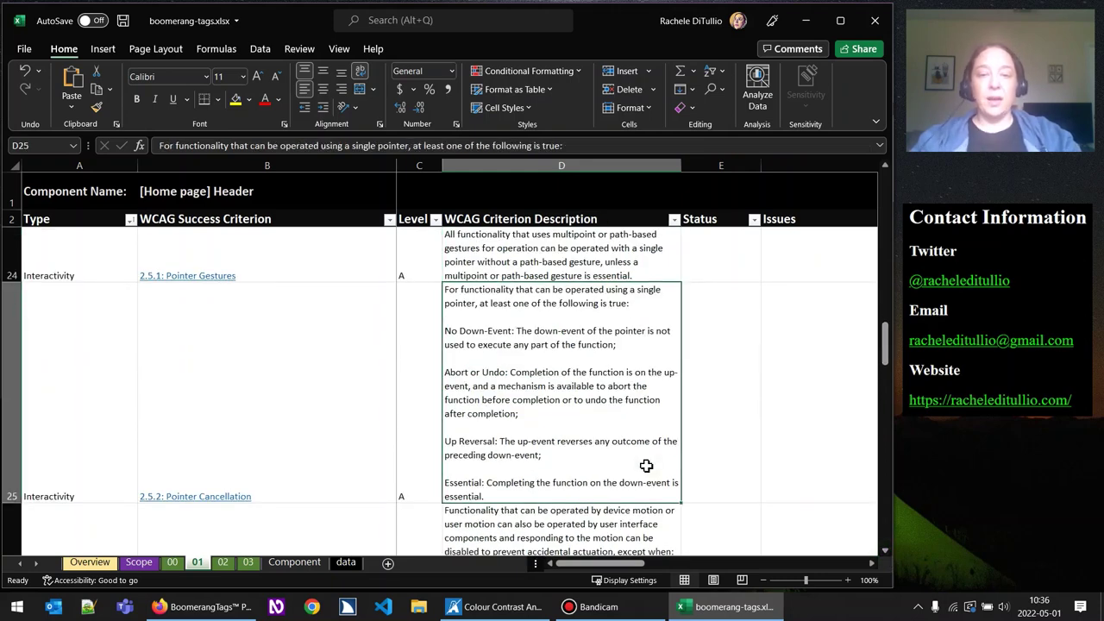
{"action": "left_click", "coordinate": [886, 552]}
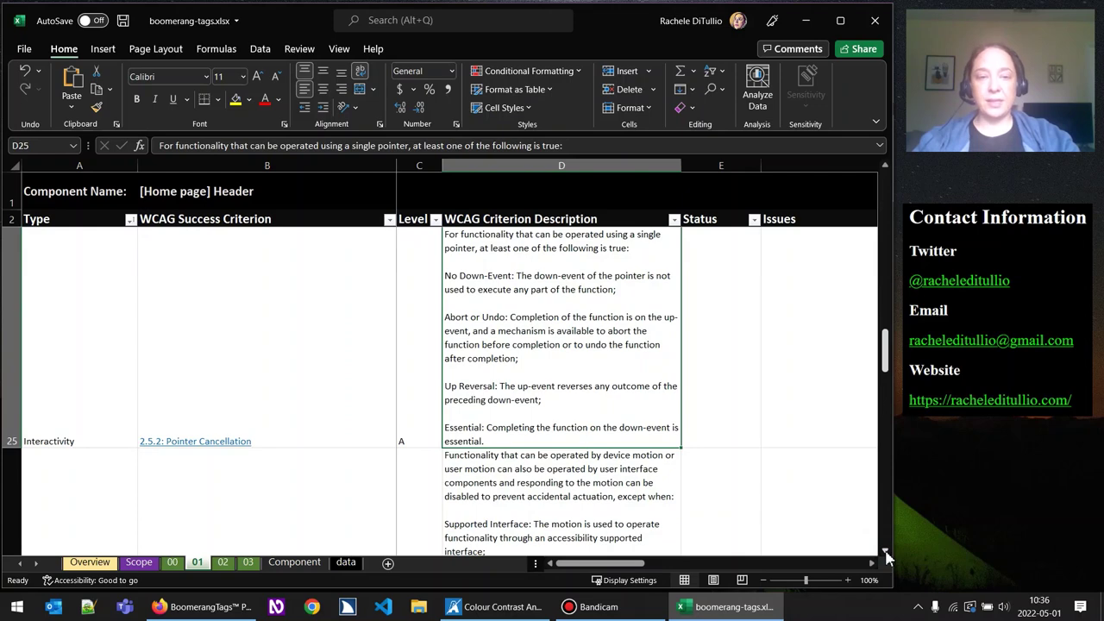
{"action": "left_click", "coordinate": [886, 553]}
{"action": "left_click", "coordinate": [646, 374]}
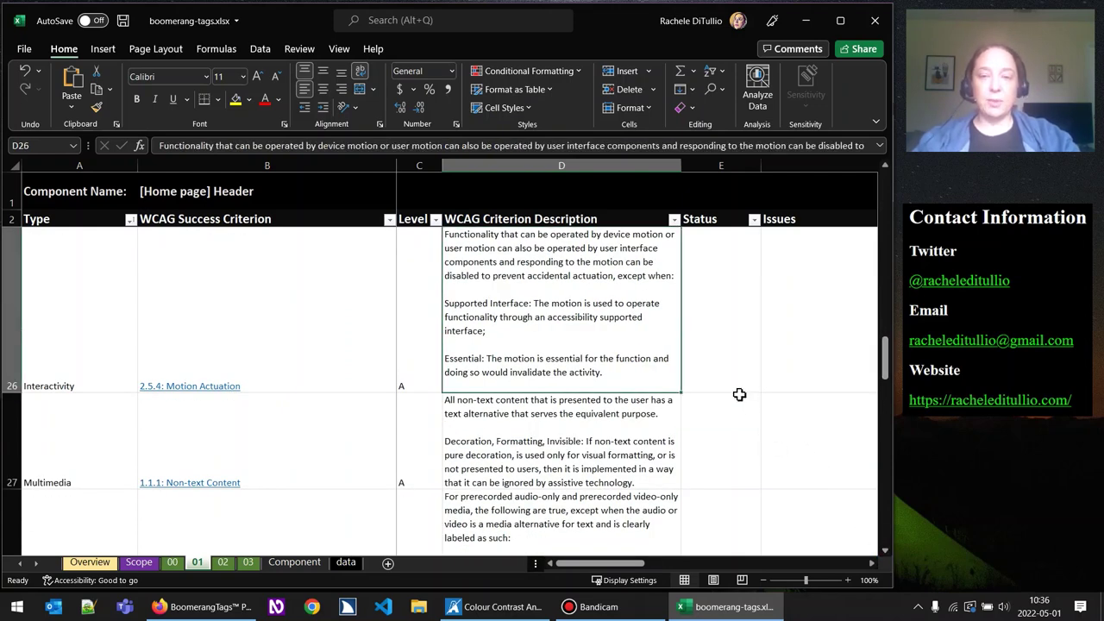
Set the status of 2.5.4: Motion Actuation to N/A.
{"action": "left_click", "coordinate": [717, 355]}
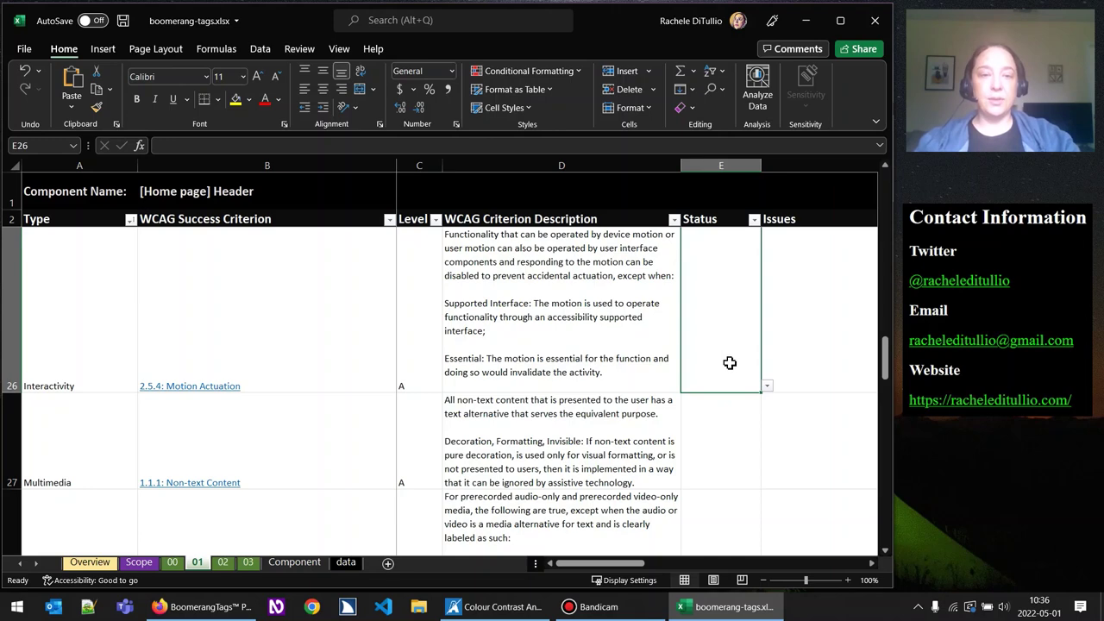
{"action": "left_click", "coordinate": [767, 385]}
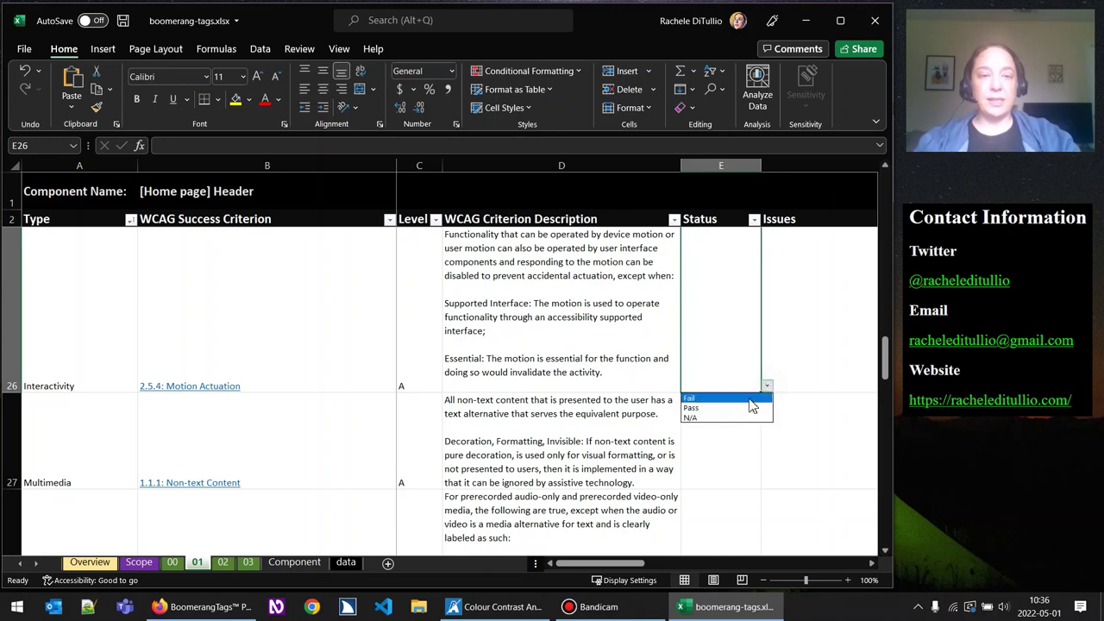
{"action": "left_click", "coordinate": [725, 417]}
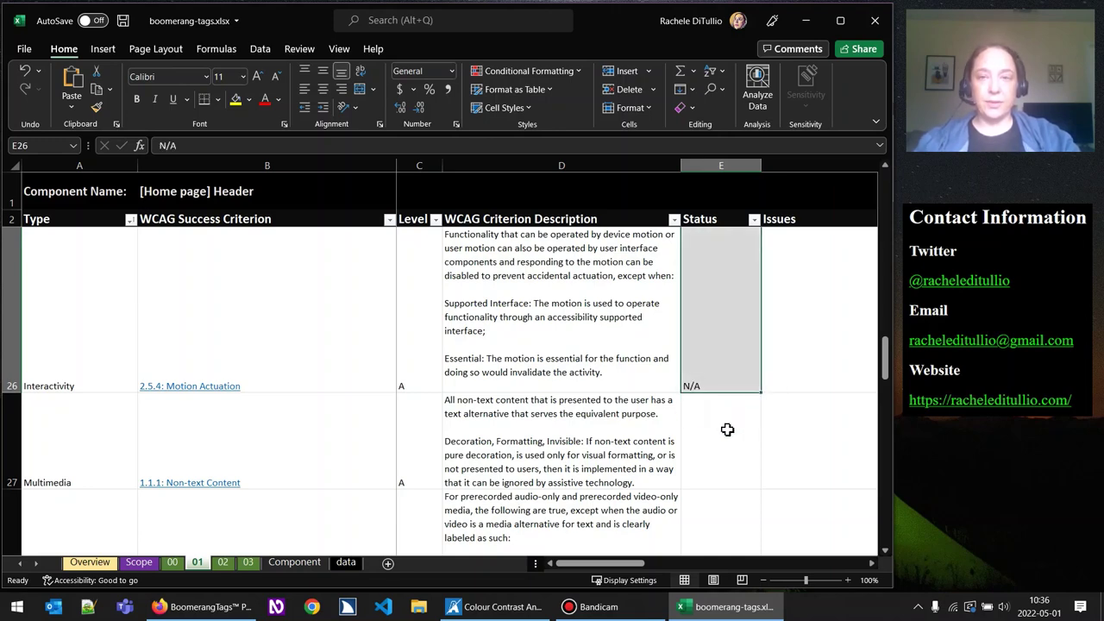
Leave 1.1.1: Non-text Content blank and set the status of 1.2.1: Audio-only and Video-only (Prerecorded) to N/A.
{"action": "left_click", "coordinate": [728, 430]}
{"action": "left_click", "coordinate": [885, 550]}
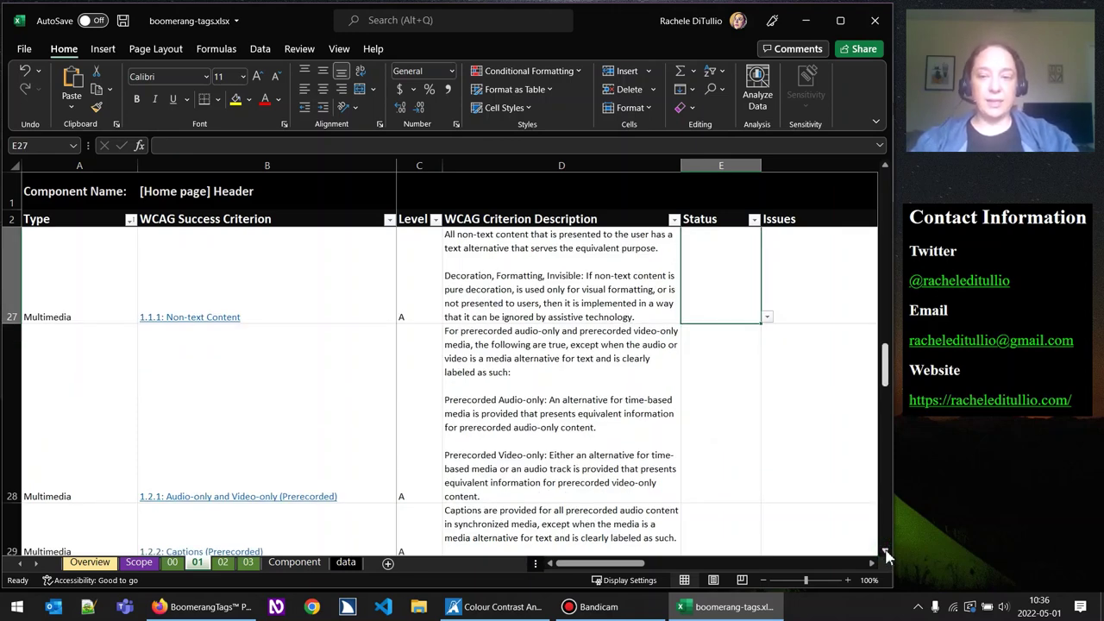
{"action": "left_click", "coordinate": [885, 550]}
{"action": "left_click", "coordinate": [885, 165]}
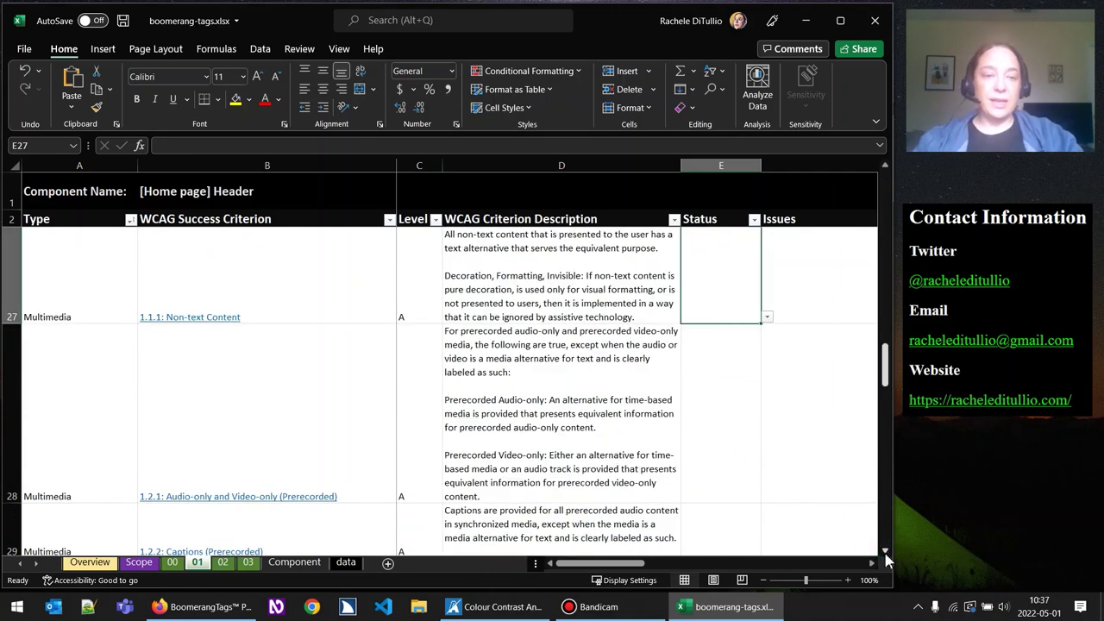
{"action": "left_click_drag", "start_coordinate": [884, 366], "coordinate": [884, 378]}
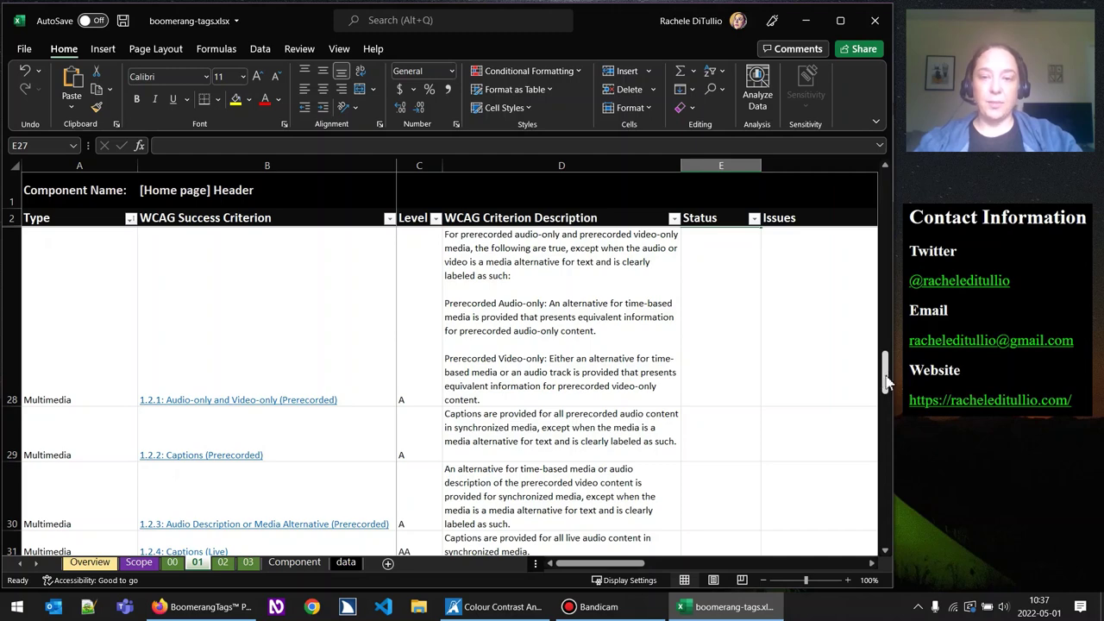
{"action": "left_click", "coordinate": [729, 359]}
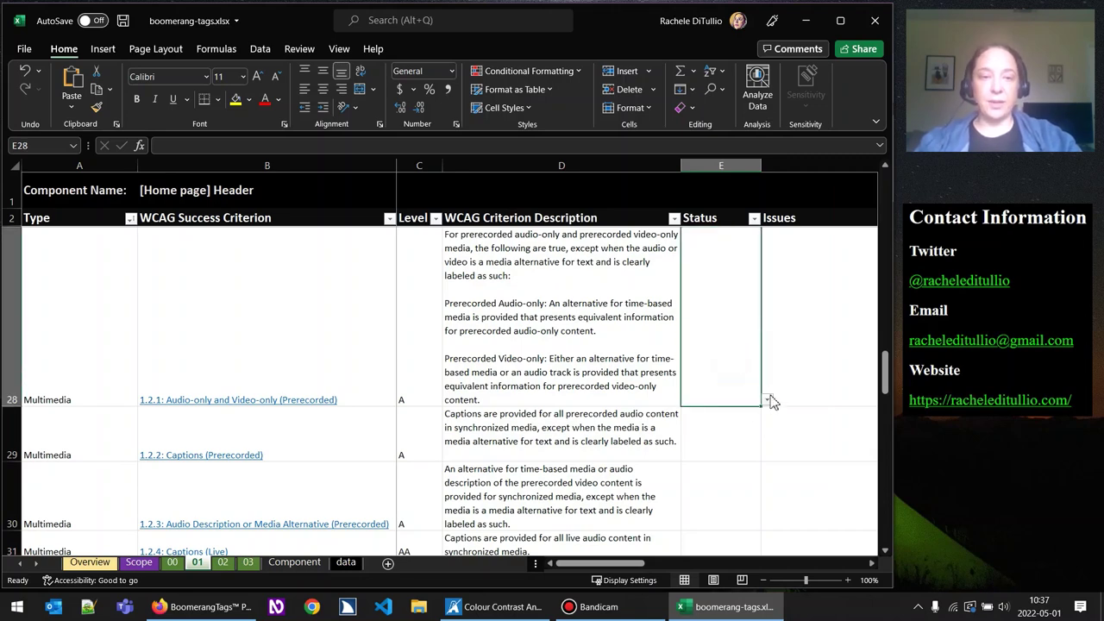
{"action": "left_click", "coordinate": [770, 399]}
{"action": "left_click", "coordinate": [730, 435]}
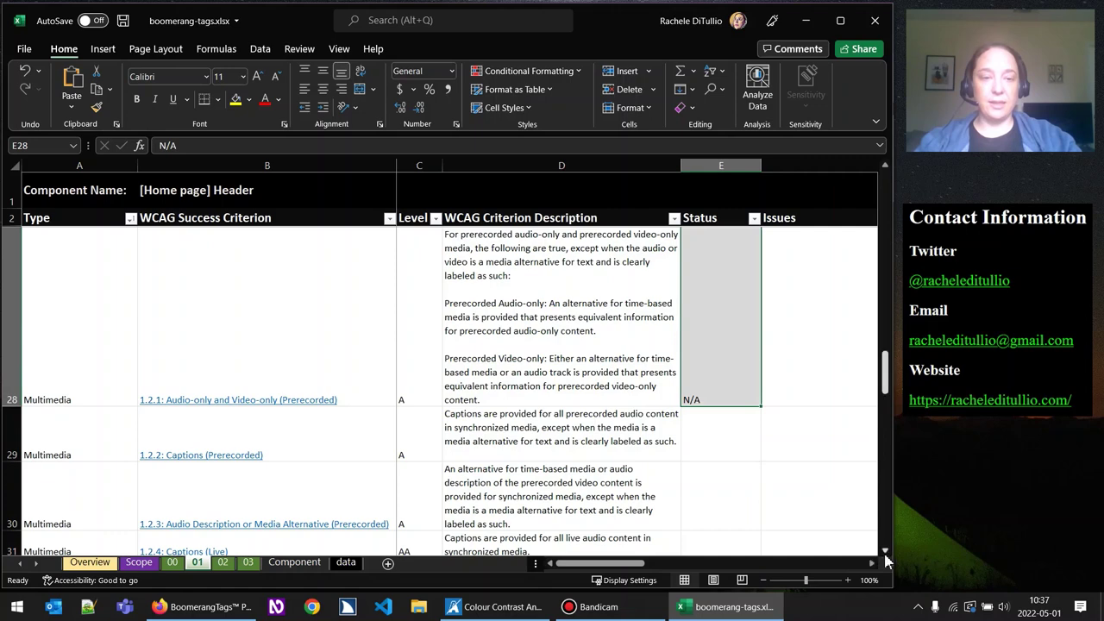
Set the status of 1.2.2: Captions (Prerecorded) and 1.2.3: Audio Description or Media Alternative (Prerecorded) to N/A.
{"action": "left_click", "coordinate": [885, 549]}
{"action": "left_click", "coordinate": [886, 164]}
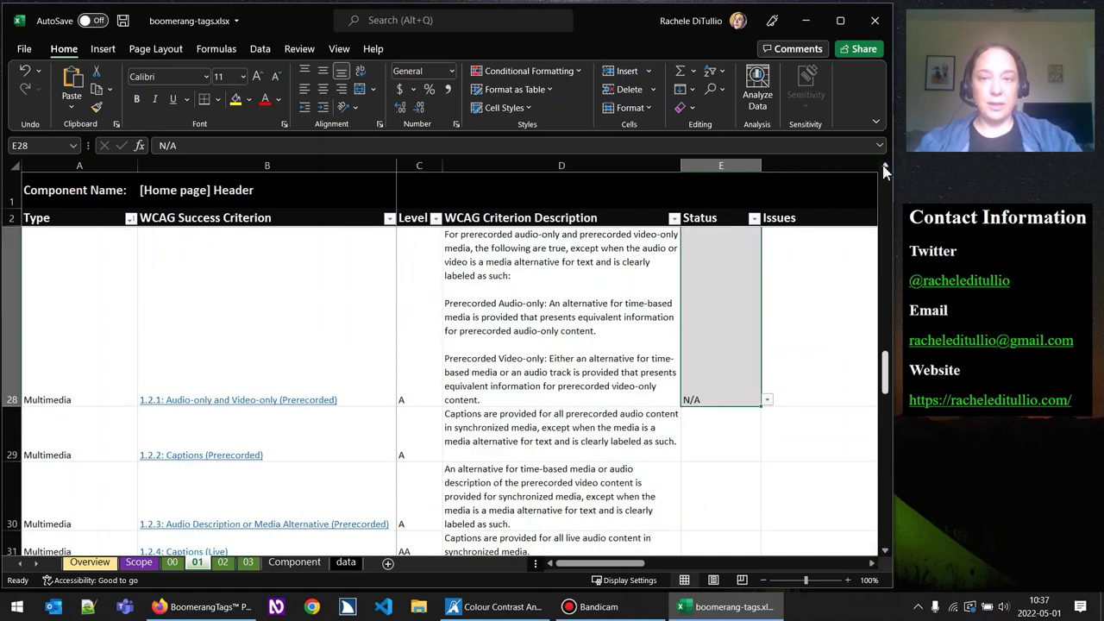
{"action": "left_click", "coordinate": [718, 439]}
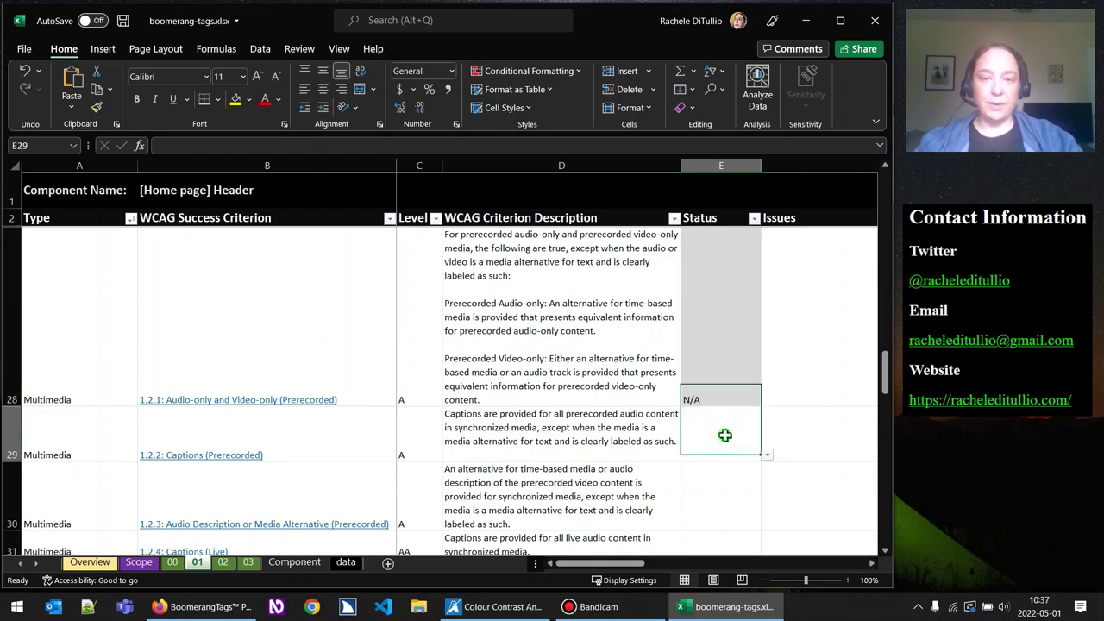
{"action": "left_click", "coordinate": [767, 454]}
{"action": "left_click", "coordinate": [723, 486]}
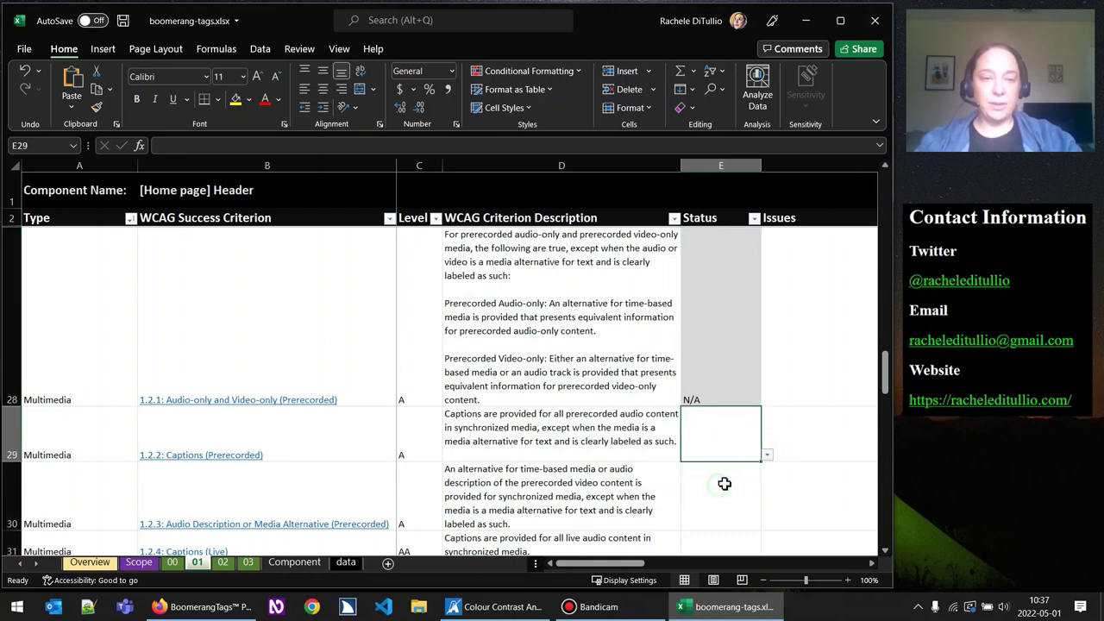
{"action": "left_click", "coordinate": [722, 493]}
{"action": "left_click", "coordinate": [767, 524]}
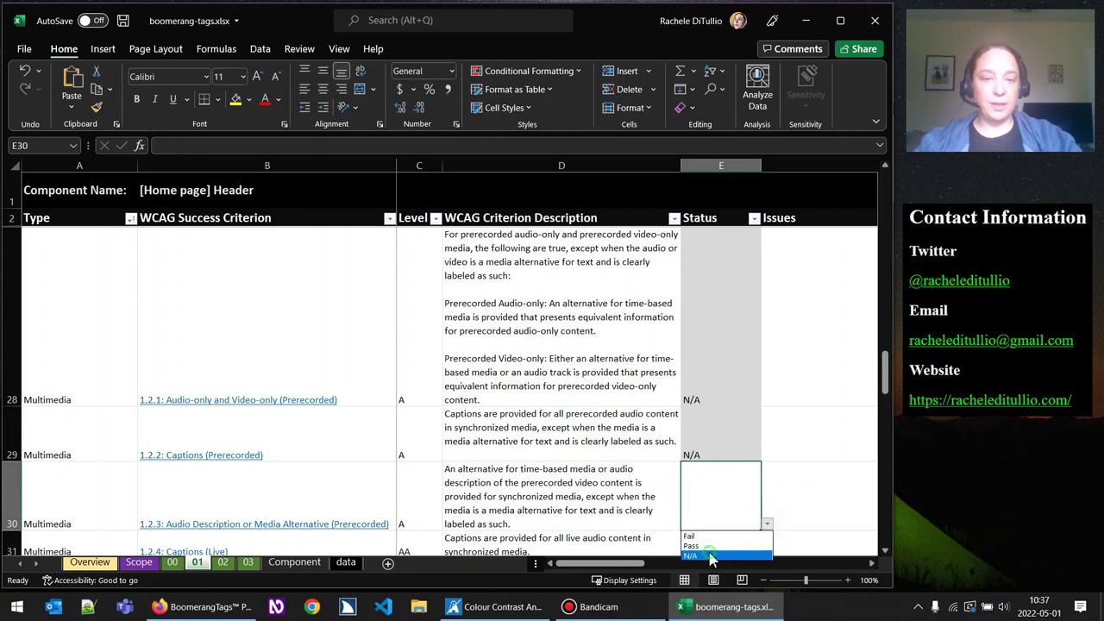
{"action": "left_click", "coordinate": [712, 555]}
Set the status of 1.2.4: Captions (Live) and 1.2.5: Audio Description (Prerecorded) to N/A.
{"action": "scroll", "coordinate": [716, 483], "scroll_direction": "down", "scroll_amount": 1}
{"action": "left_click", "coordinate": [729, 367]}
{"action": "left_click", "coordinate": [767, 373]}
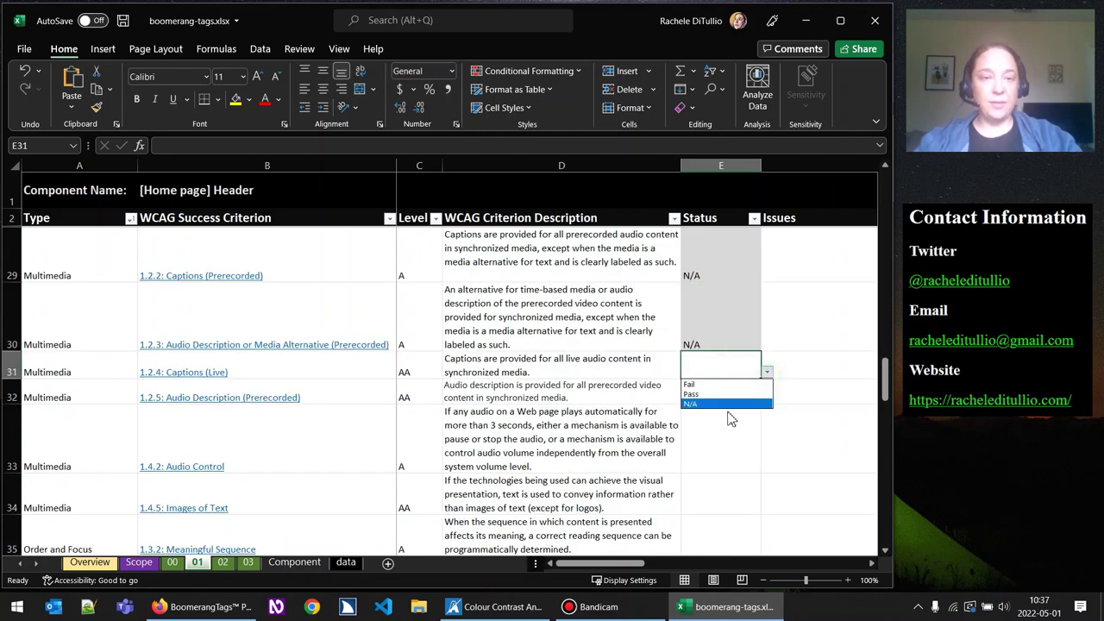
{"action": "left_click", "coordinate": [727, 405]}
{"action": "left_click", "coordinate": [723, 394]}
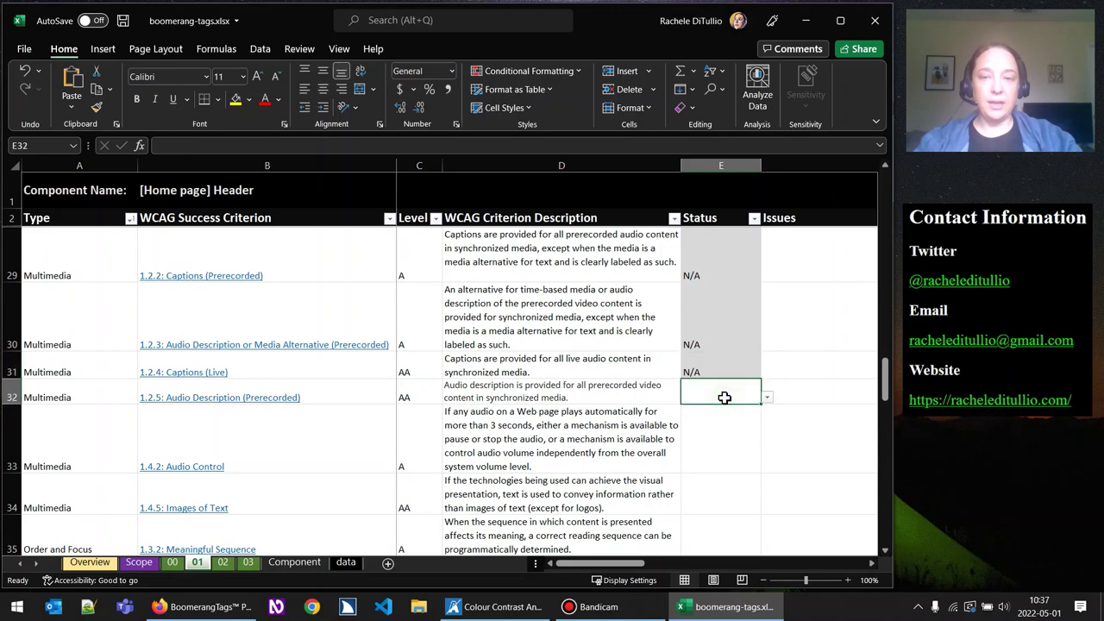
{"action": "left_click", "coordinate": [767, 397]}
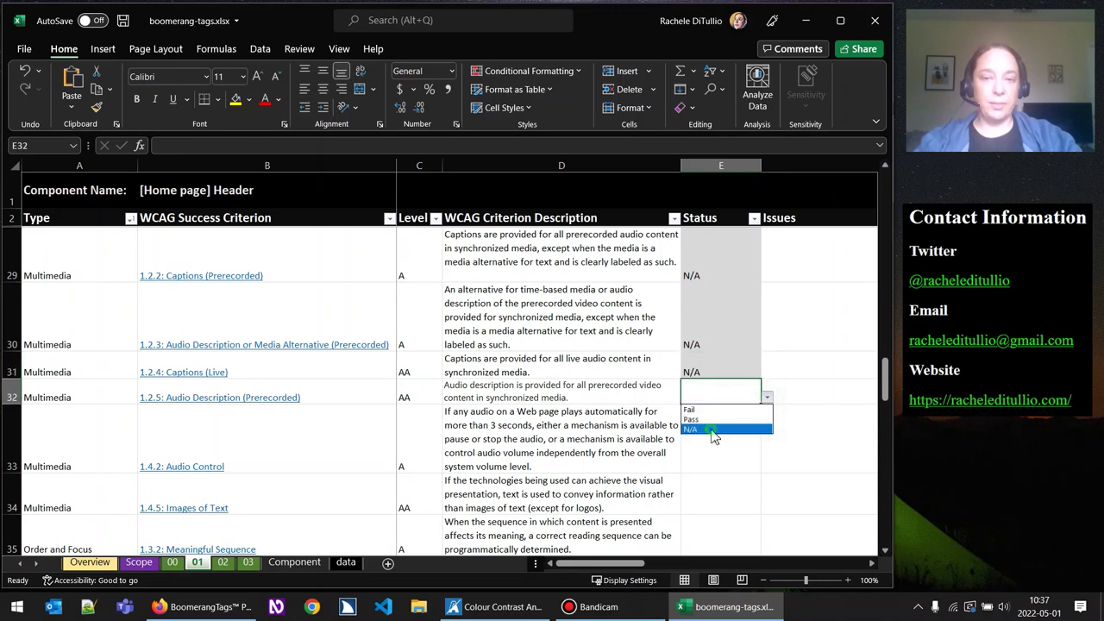
{"action": "left_click", "coordinate": [713, 437]}
Set the status of 1.4.2: Audio Control to N/A.
{"action": "left_click", "coordinate": [708, 443]}
{"action": "left_click", "coordinate": [885, 550]}
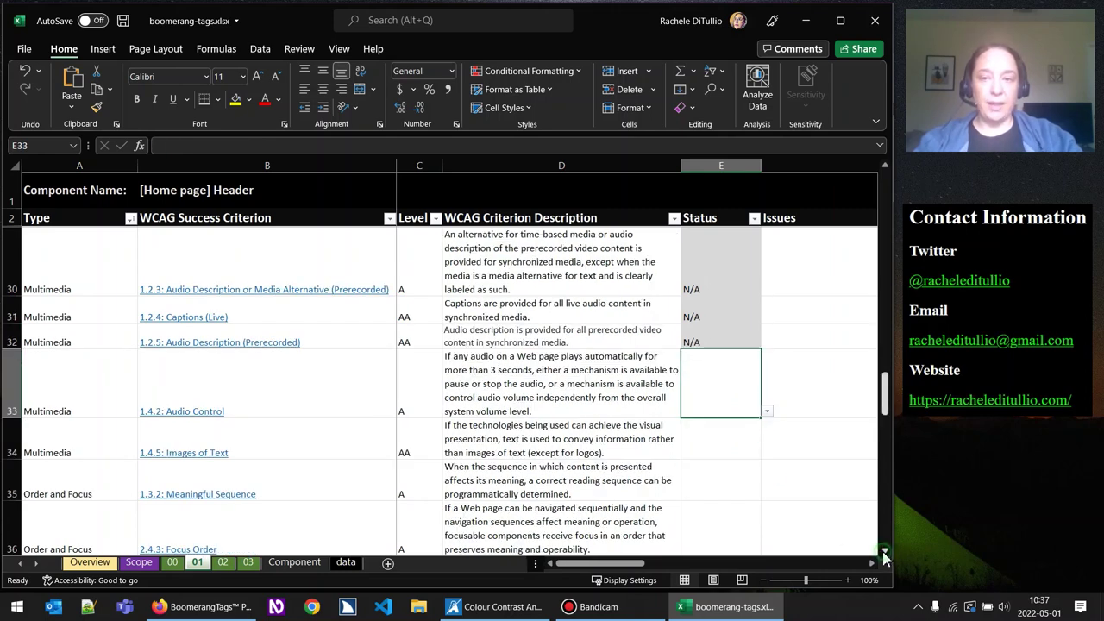
{"action": "left_click", "coordinate": [885, 550]}
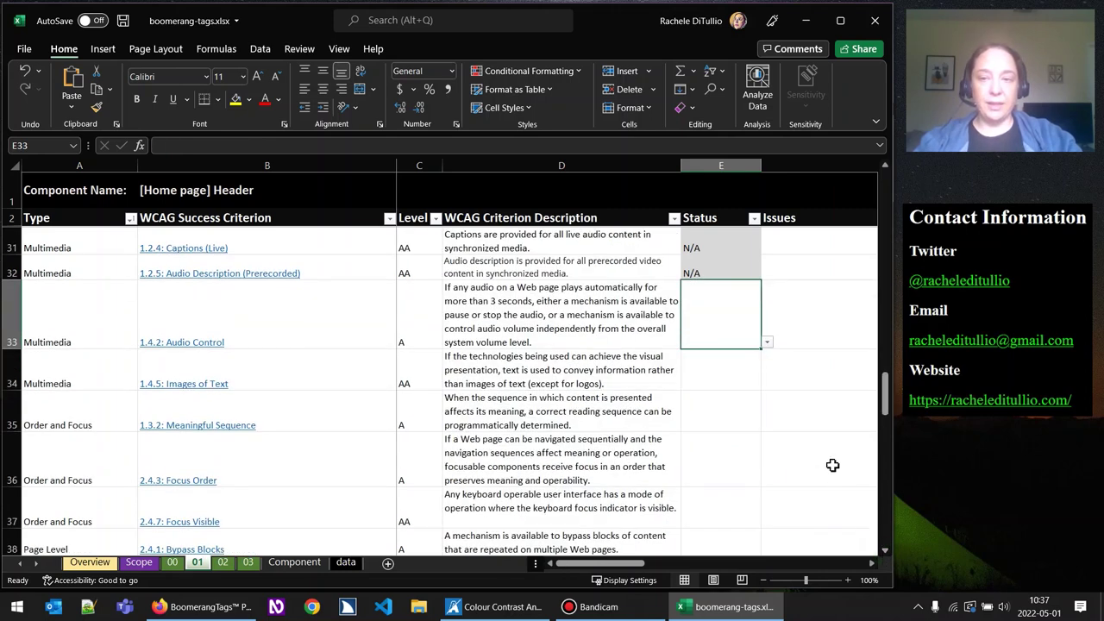
{"action": "left_click", "coordinate": [767, 344]}
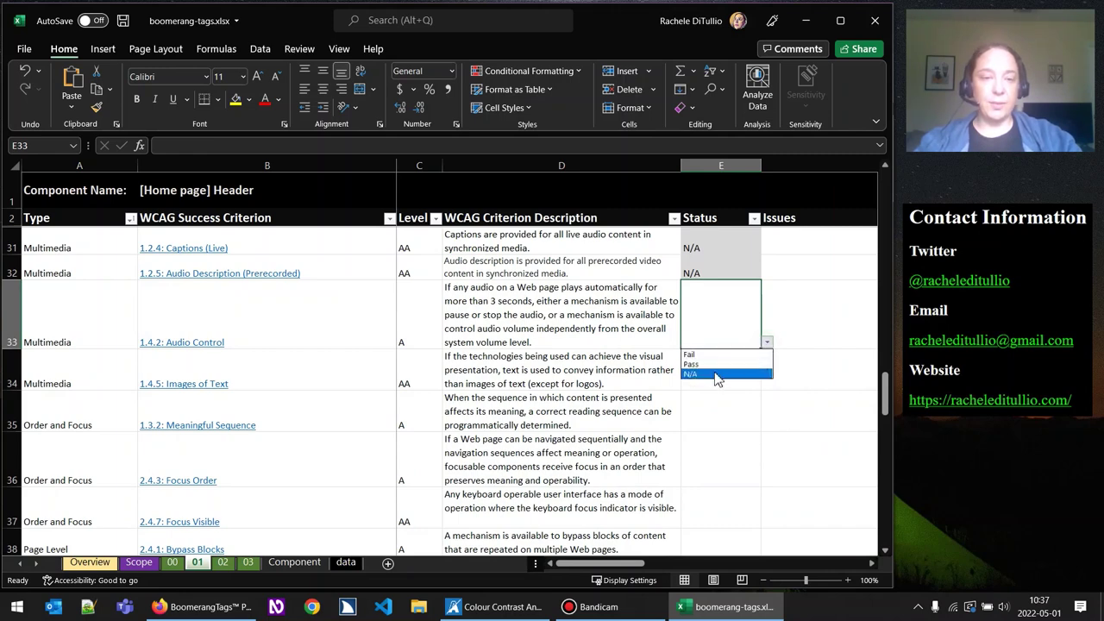
{"action": "left_click", "coordinate": [716, 376]}
For 1.4.5: Images of Text, switch to Firefox, test whether the header's navigation labels are selectable text, and open the header search.
{"action": "left_click", "coordinate": [732, 387]}
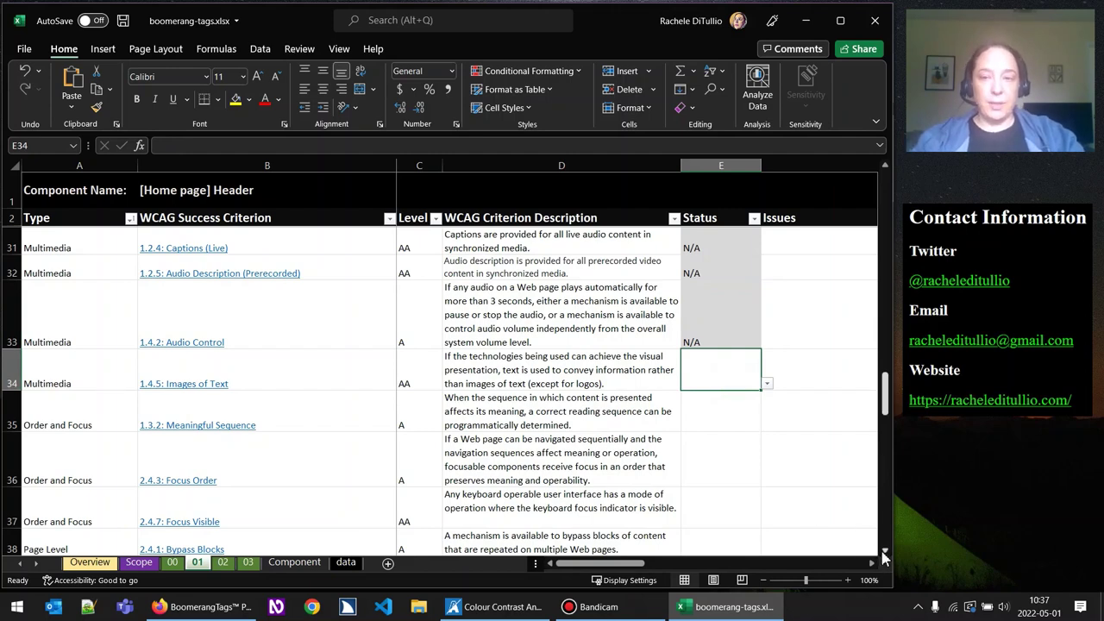
{"action": "scroll", "coordinate": [884, 557], "scroll_direction": "down", "scroll_amount": 1}
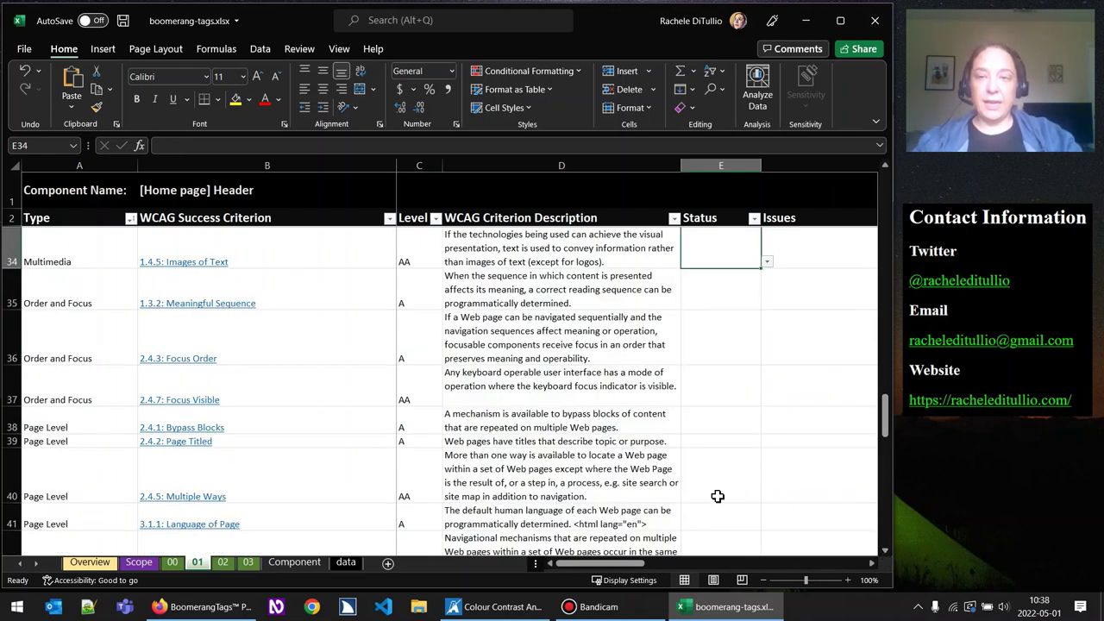
{"action": "left_click", "coordinate": [207, 607]}
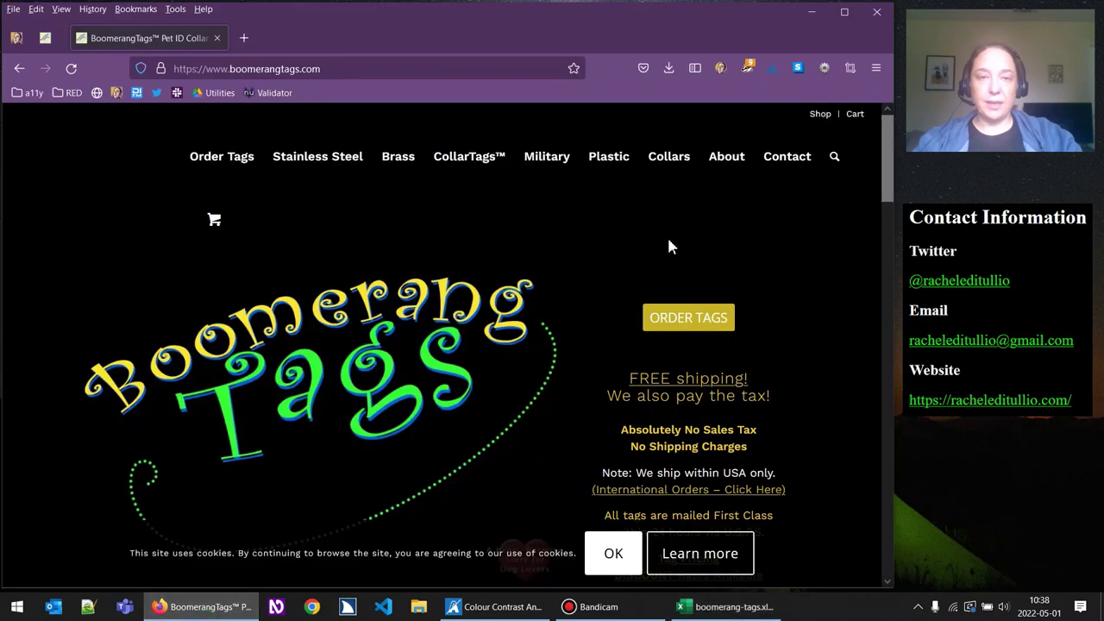
{"action": "mouse_move", "coordinate": [217, 156]}
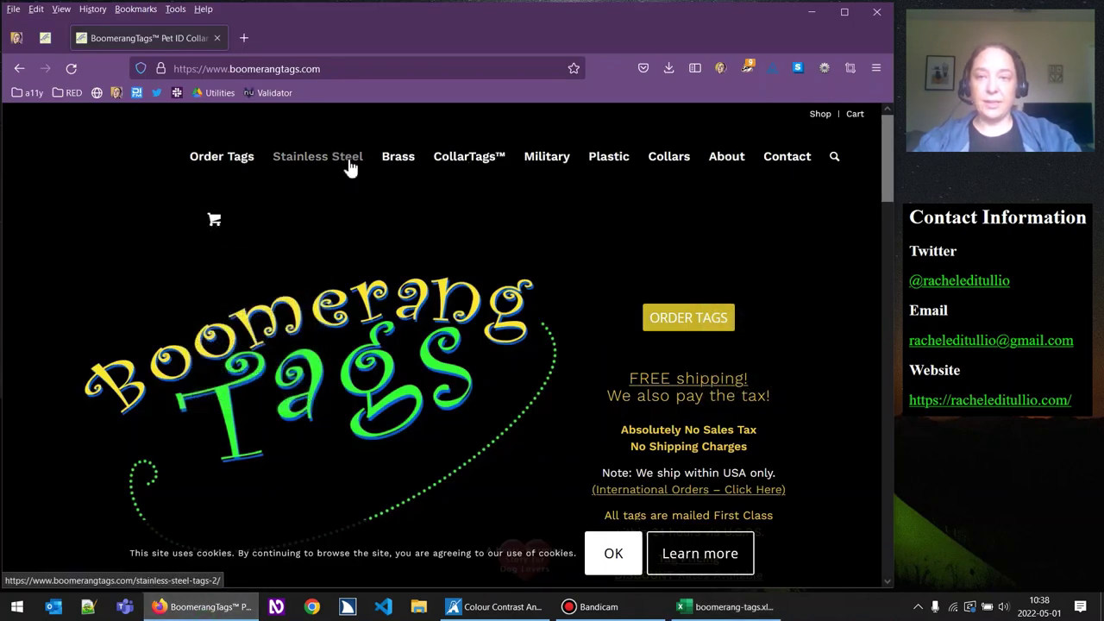
{"action": "left_click_drag", "start_coordinate": [164, 140], "coordinate": [796, 279]}
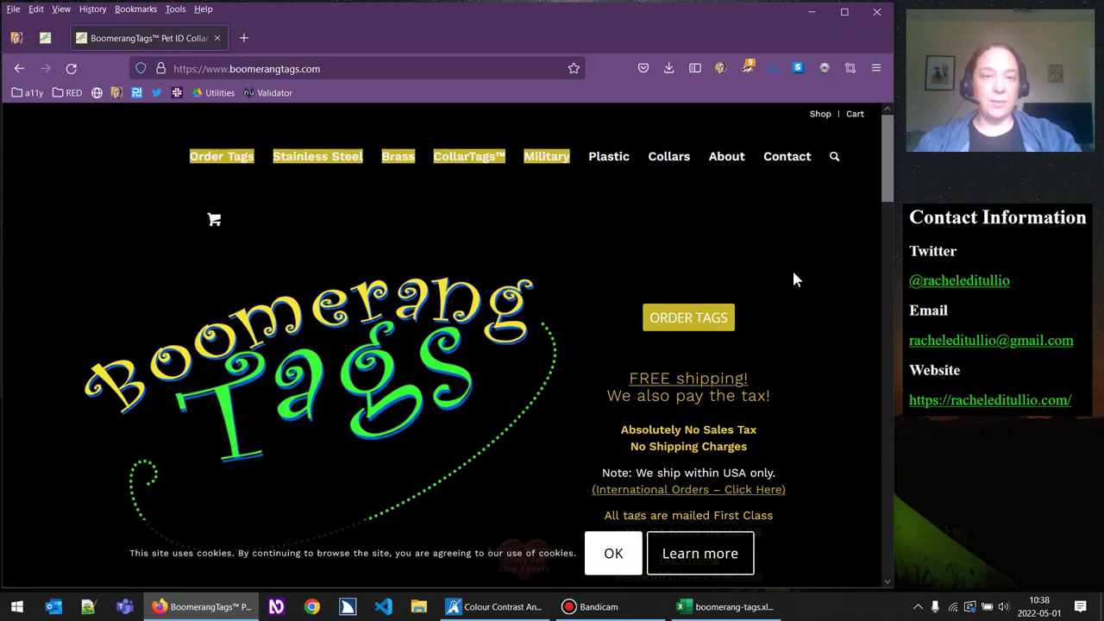
{"action": "left_click", "coordinate": [833, 157]}
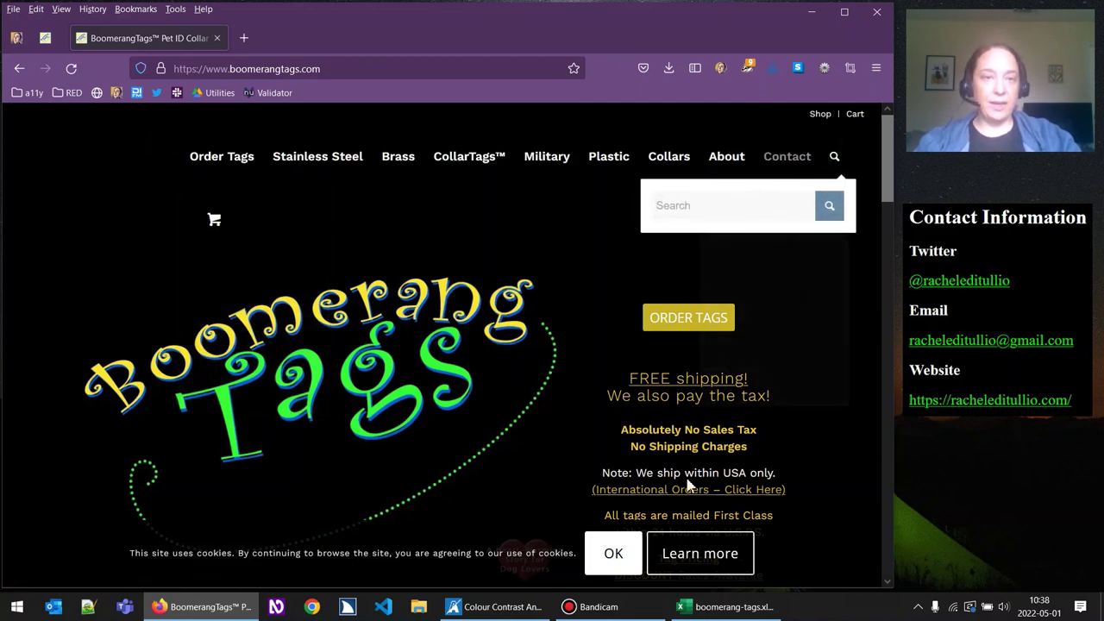
Switch back to the Excel checklist and set the status of 1.4.5: Images of Text to Pass.
{"action": "left_click", "coordinate": [723, 607]}
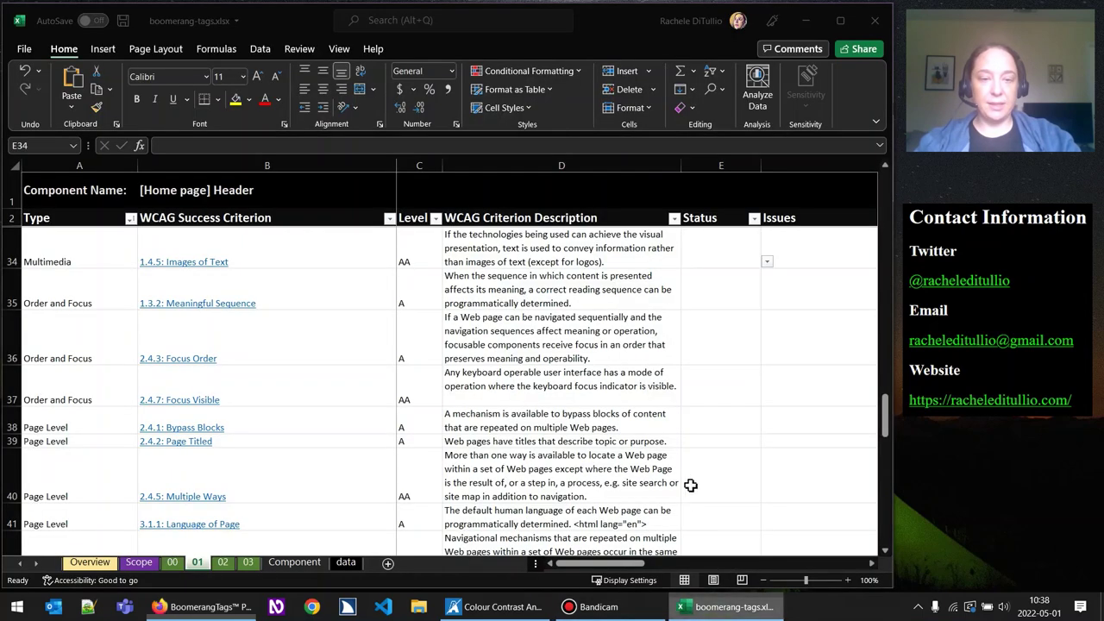
{"action": "left_click", "coordinate": [766, 261]}
{"action": "left_click", "coordinate": [744, 284]}
{"action": "key", "text": "Return"}
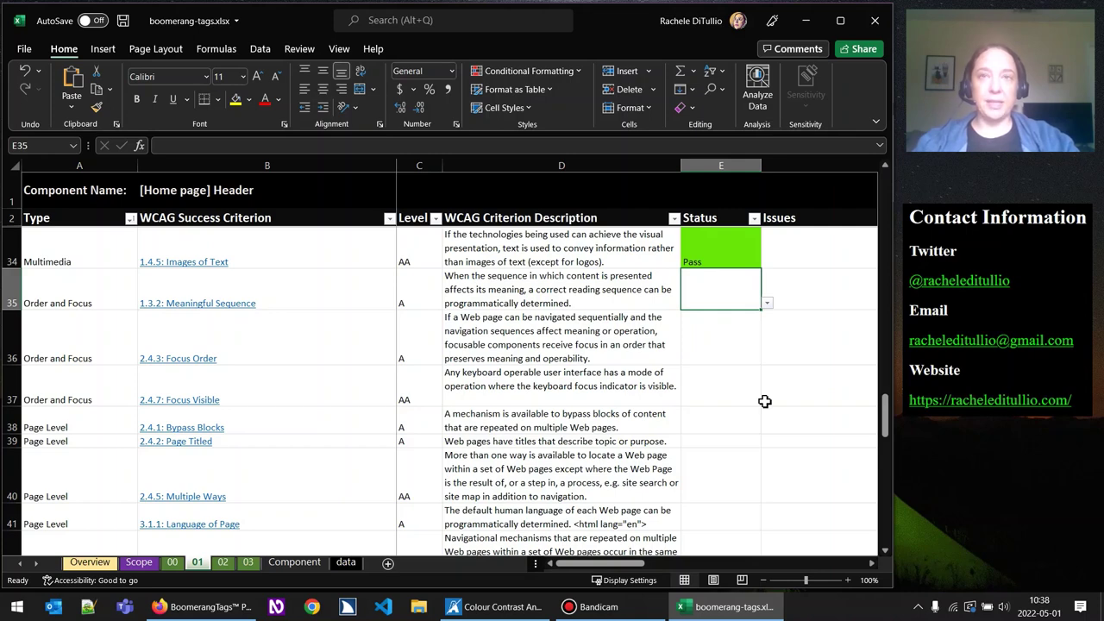
Set the status of 2.4.7: Focus Visible to Fail, leaving 1.3.2: Meaningful Sequence and 2.4.3: Focus Order blank.
{"action": "left_click", "coordinate": [726, 336]}
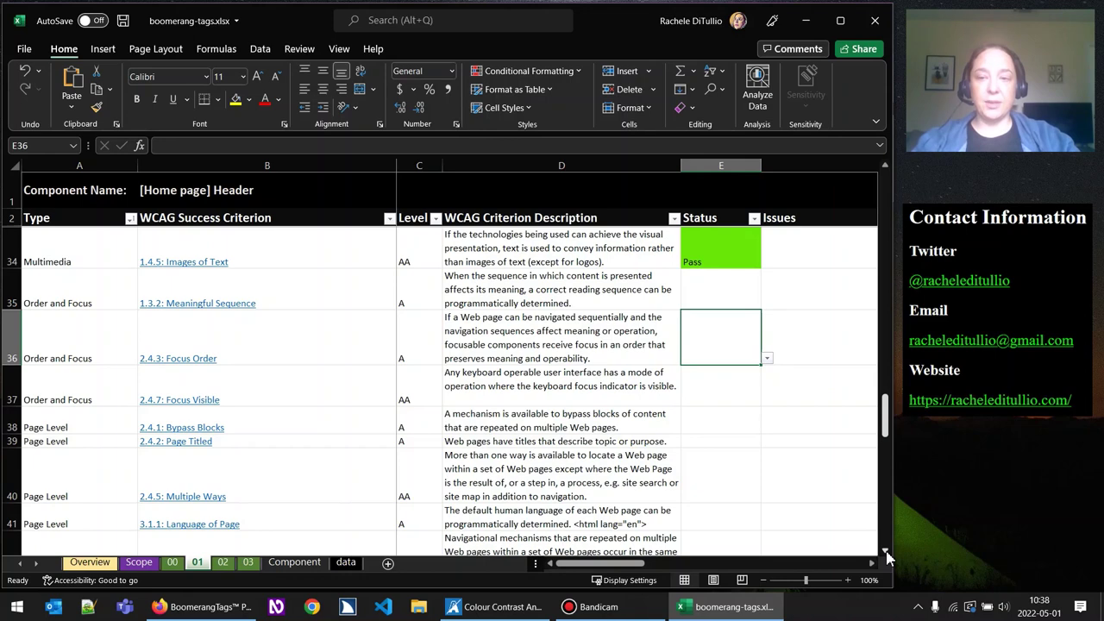
{"action": "left_click", "coordinate": [731, 389]}
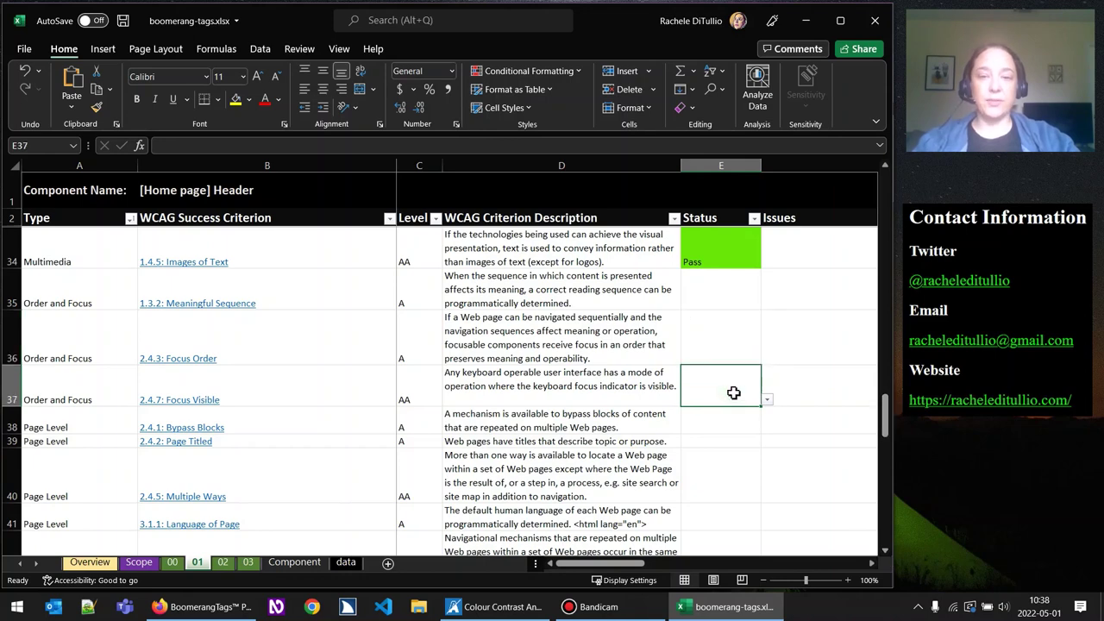
{"action": "left_click", "coordinate": [887, 553]}
{"action": "left_click", "coordinate": [887, 554]}
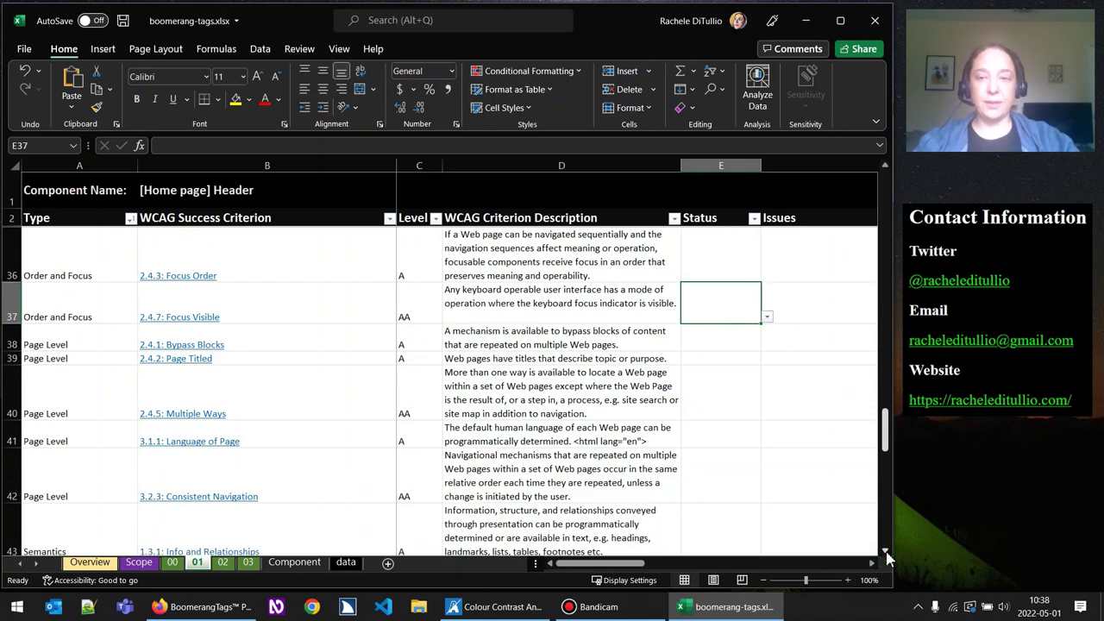
{"action": "left_click", "coordinate": [767, 316]}
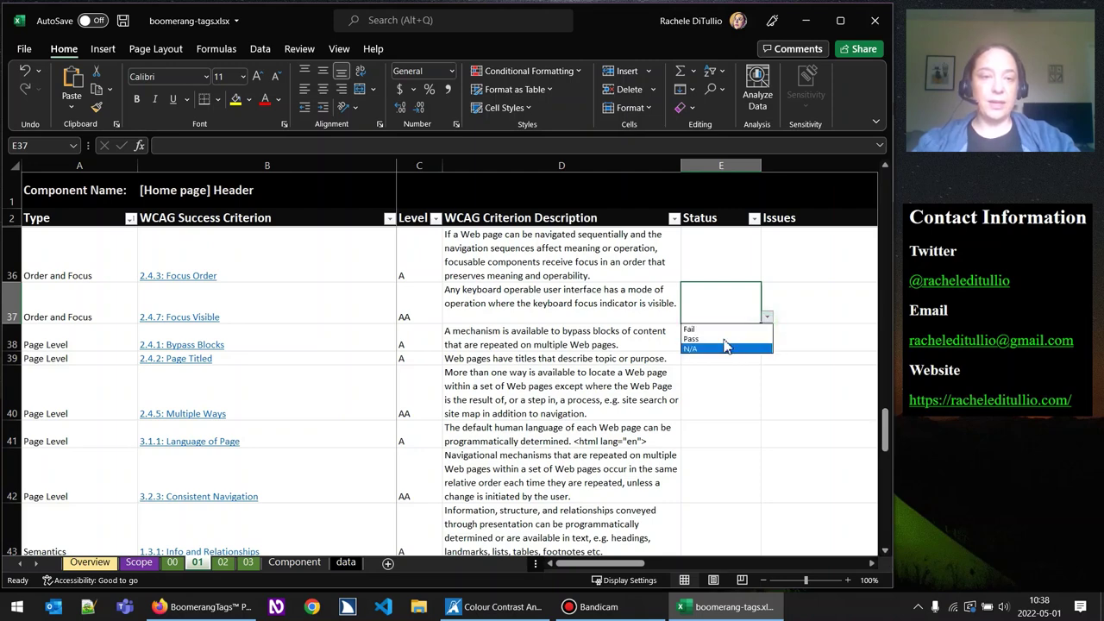
{"action": "left_click", "coordinate": [727, 329]}
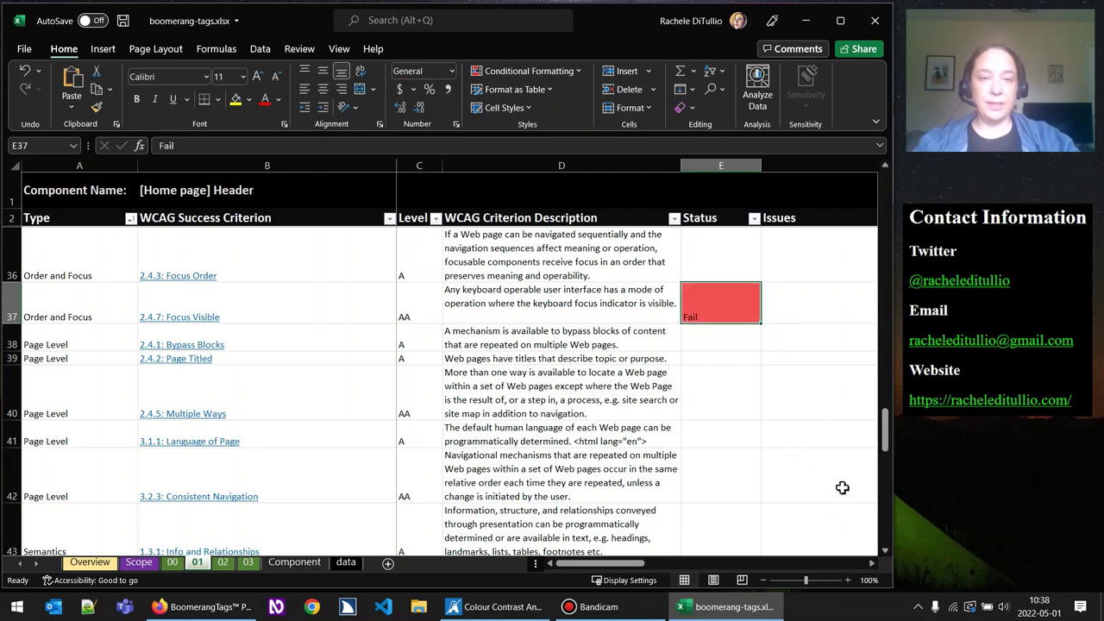
For 2.4.1: Bypass Blocks, switch to Firefox and move keyboard focus around the start of the home page to check for a skip link.
{"action": "left_click", "coordinate": [725, 334]}
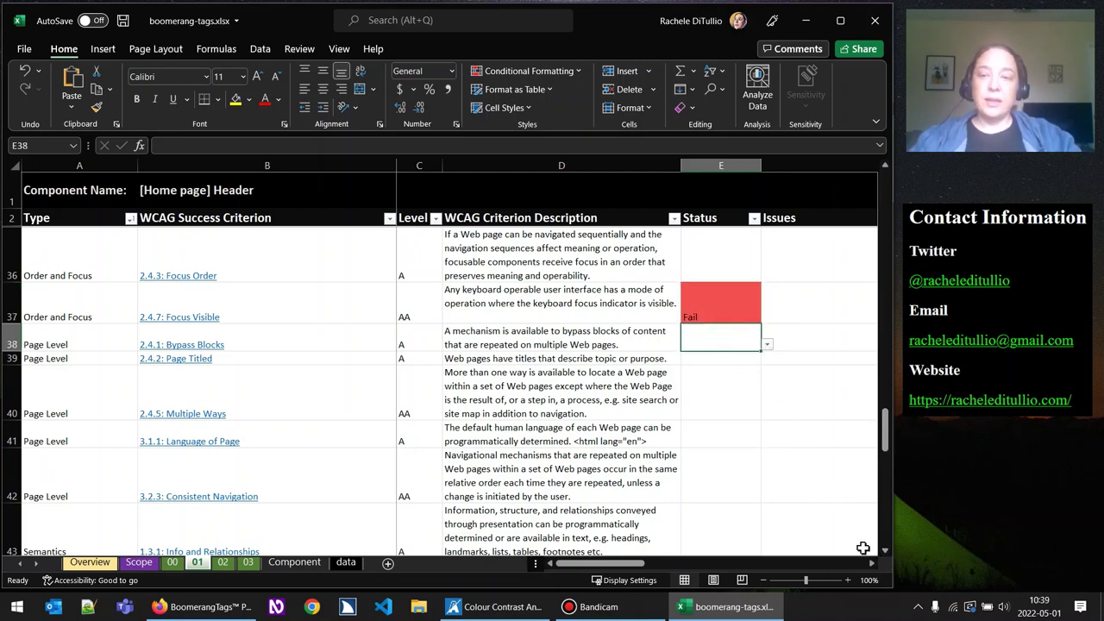
{"action": "left_click", "coordinate": [886, 553]}
{"action": "left_click", "coordinate": [886, 556]}
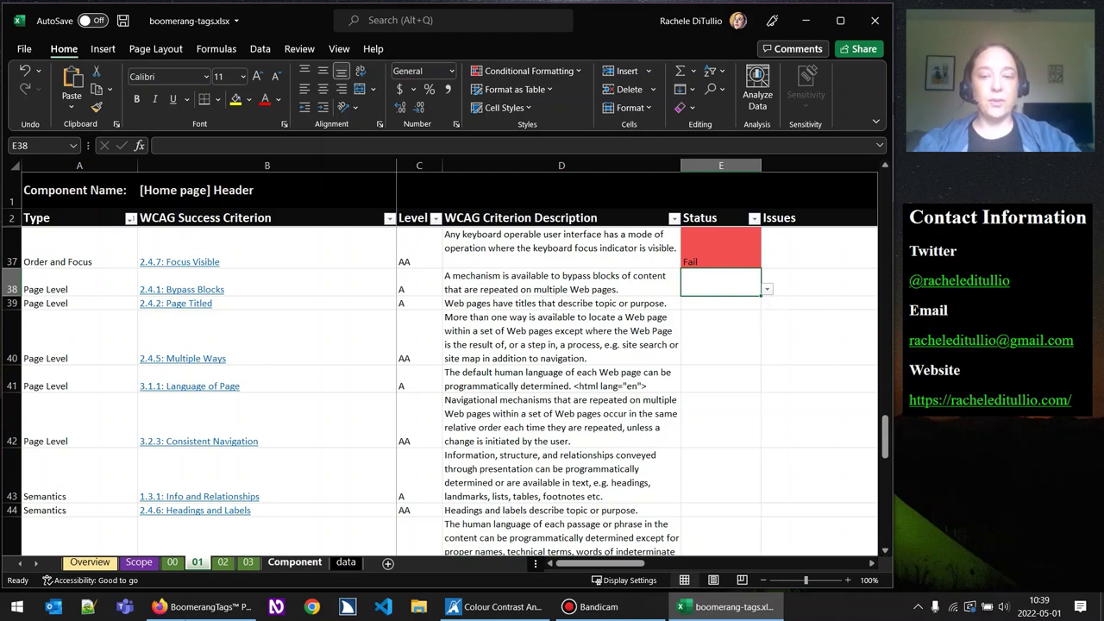
{"action": "left_click", "coordinate": [202, 607]}
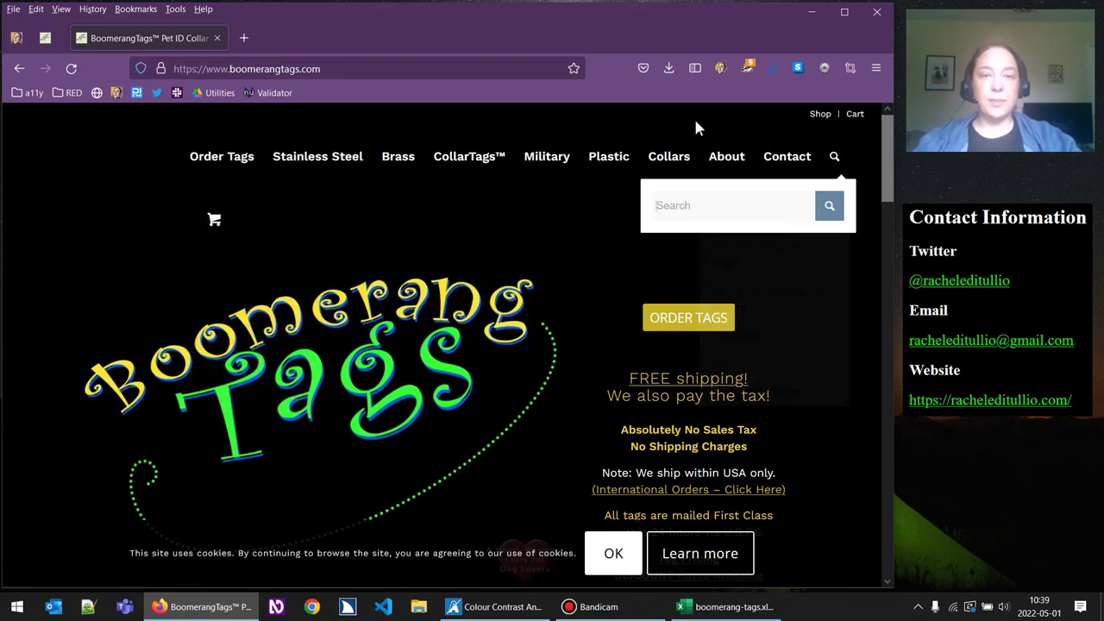
{"action": "key", "text": "shift+Tab"}
{"action": "key", "text": "shift+Tab"}
{"action": "key", "text": "shift+Tab"}
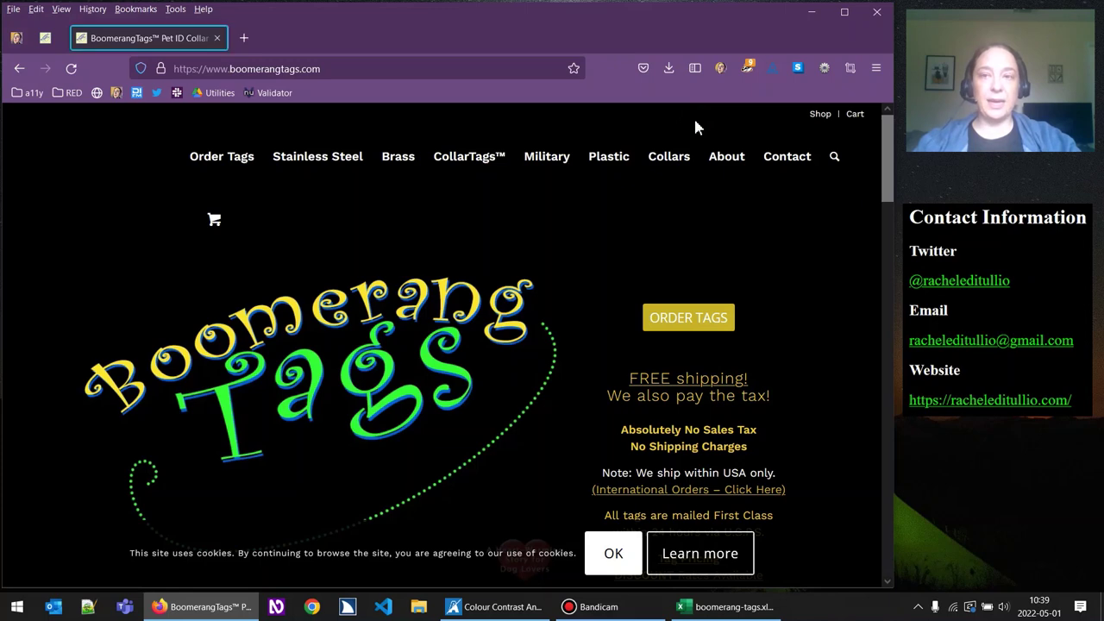
{"action": "key", "text": "Tab"}
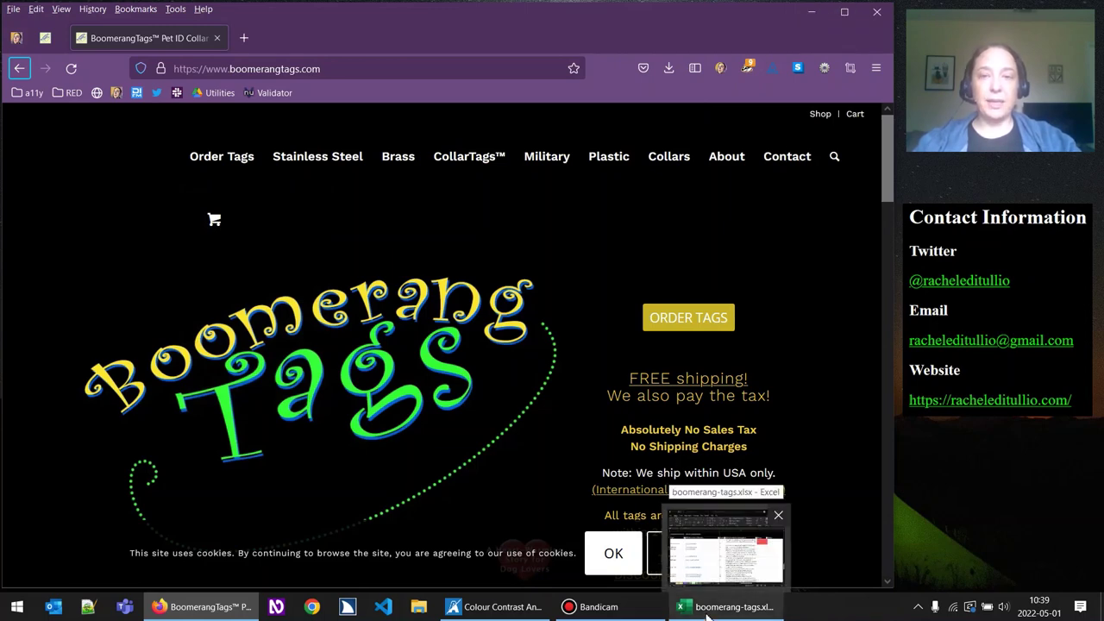
Switch back to the Excel checklist and set the header's status for 2.4.1: Bypass Blocks to N/A.
{"action": "left_click", "coordinate": [724, 539]}
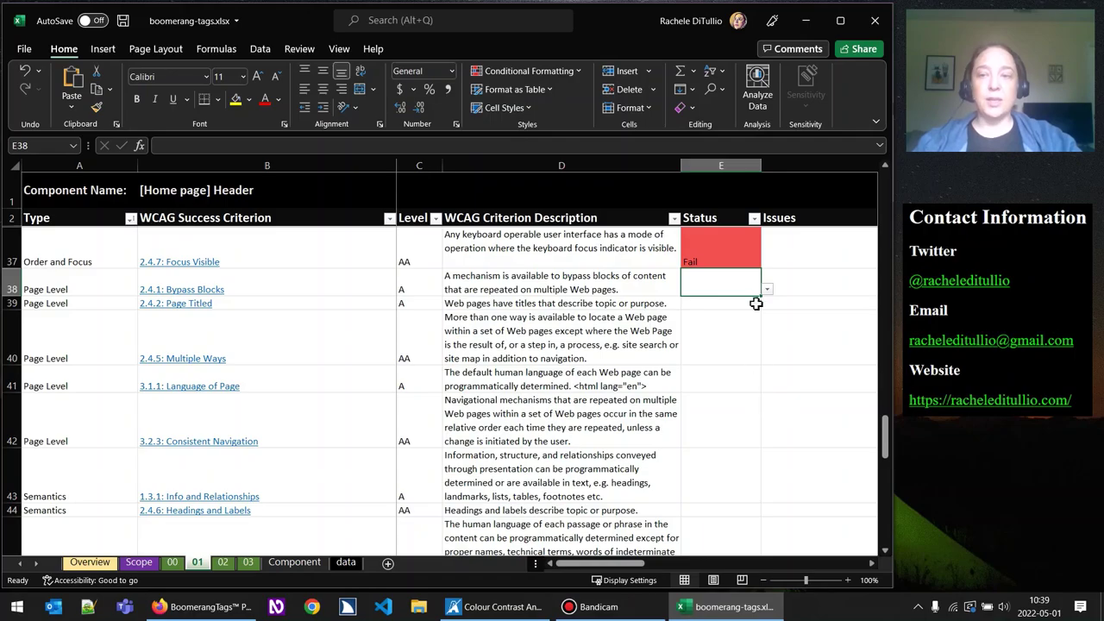
{"action": "left_click", "coordinate": [766, 290]}
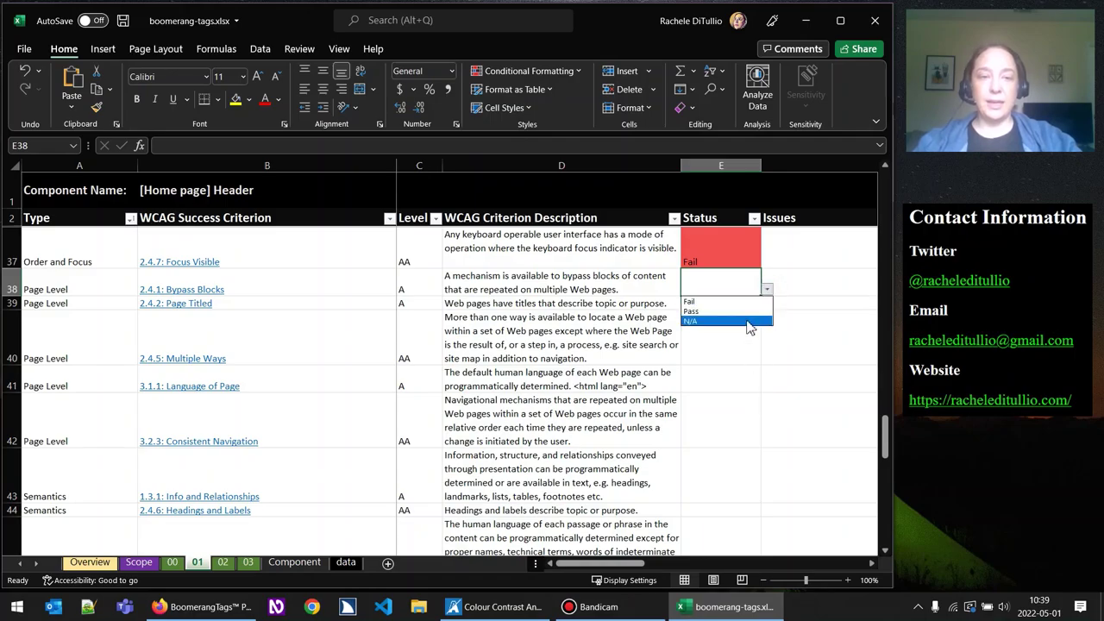
{"action": "left_click", "coordinate": [747, 321]}
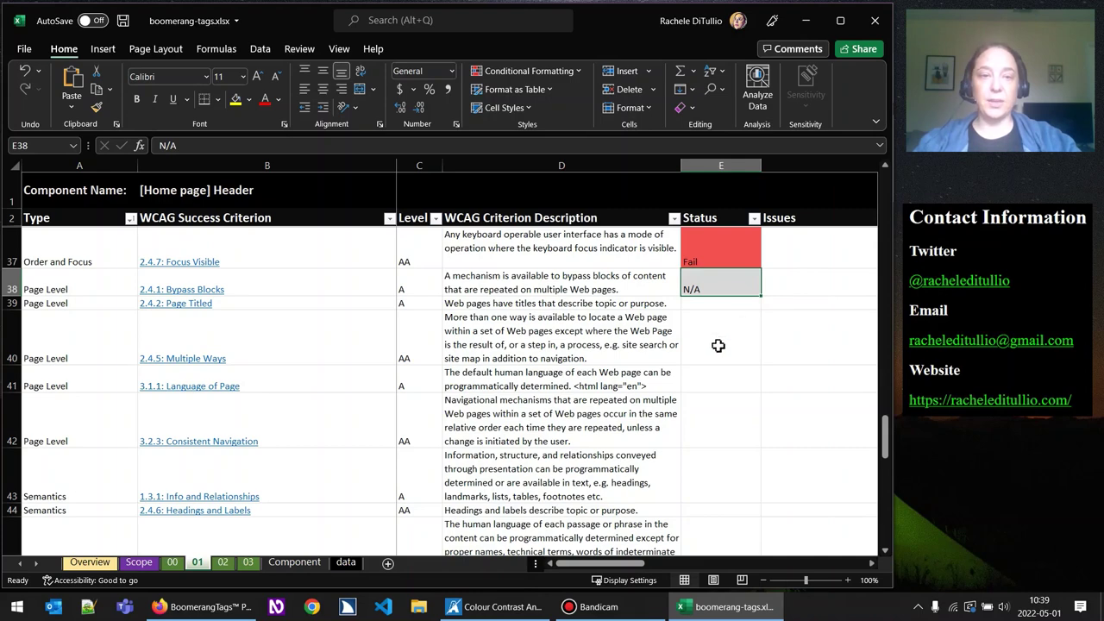
{"action": "left_click", "coordinate": [172, 562]}
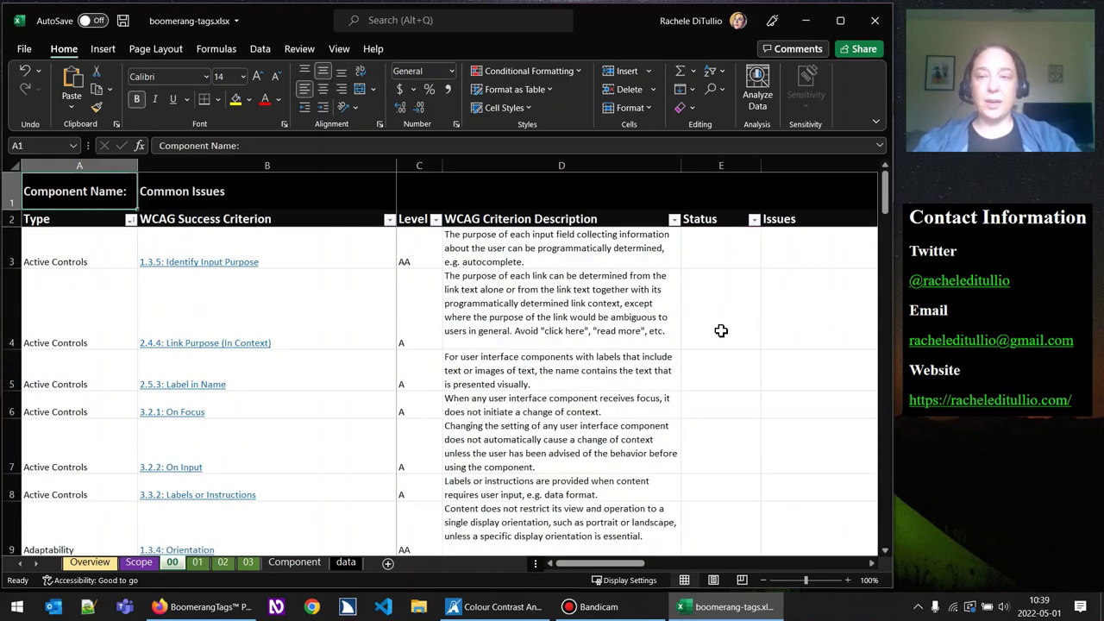
{"action": "scroll", "coordinate": [725, 388], "scroll_direction": "down", "scroll_amount": 1}
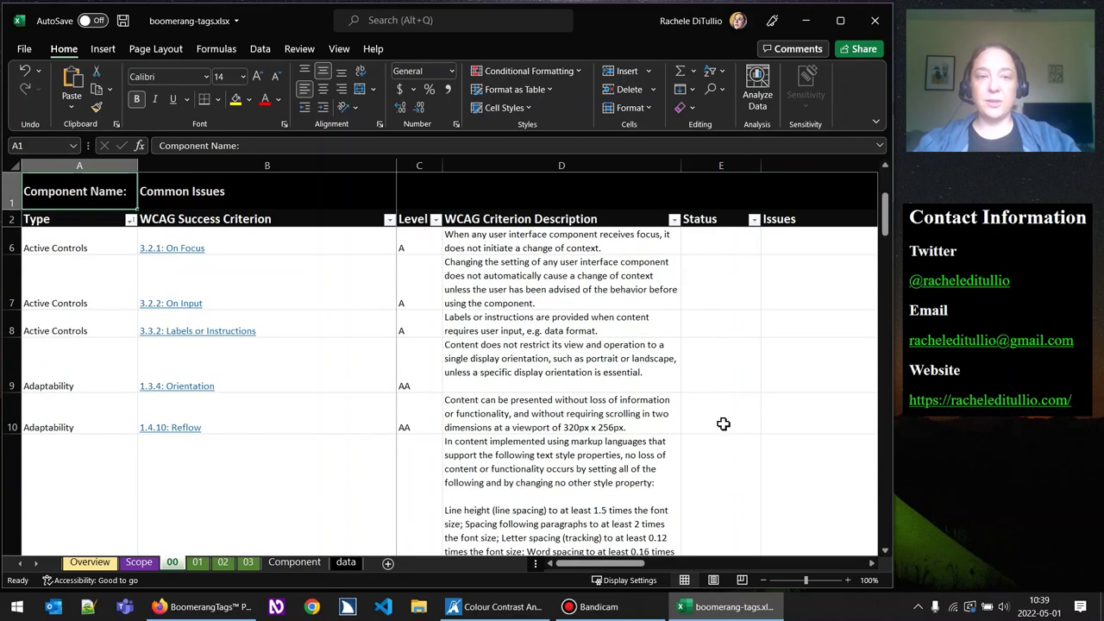
{"action": "scroll", "coordinate": [729, 427], "scroll_direction": "down", "scroll_amount": 2}
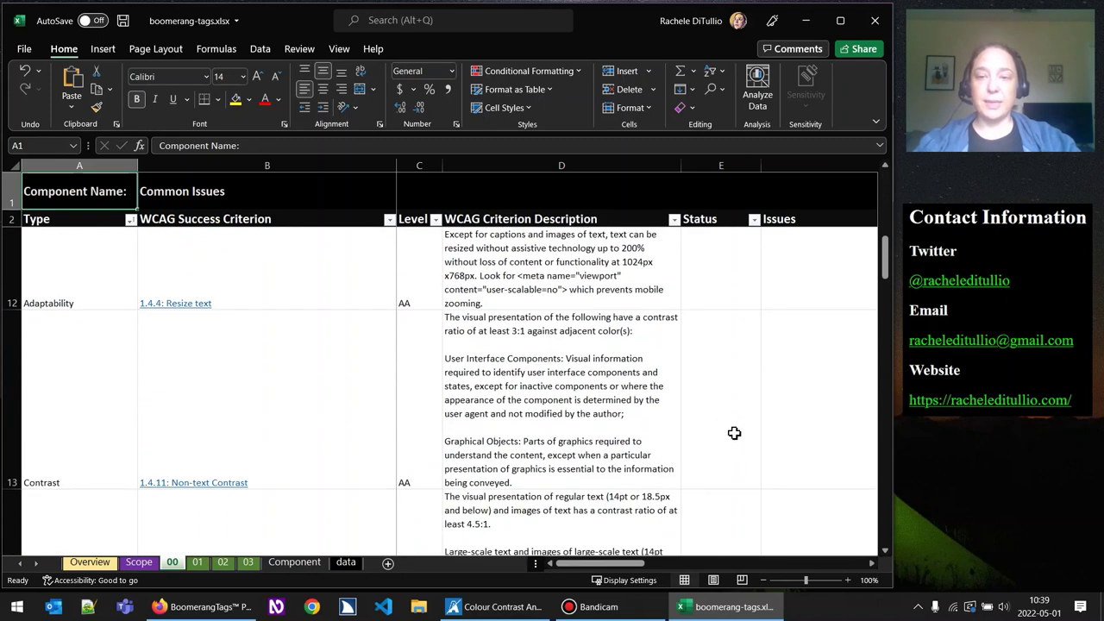
{"action": "scroll", "coordinate": [746, 424], "scroll_direction": "down", "scroll_amount": 5}
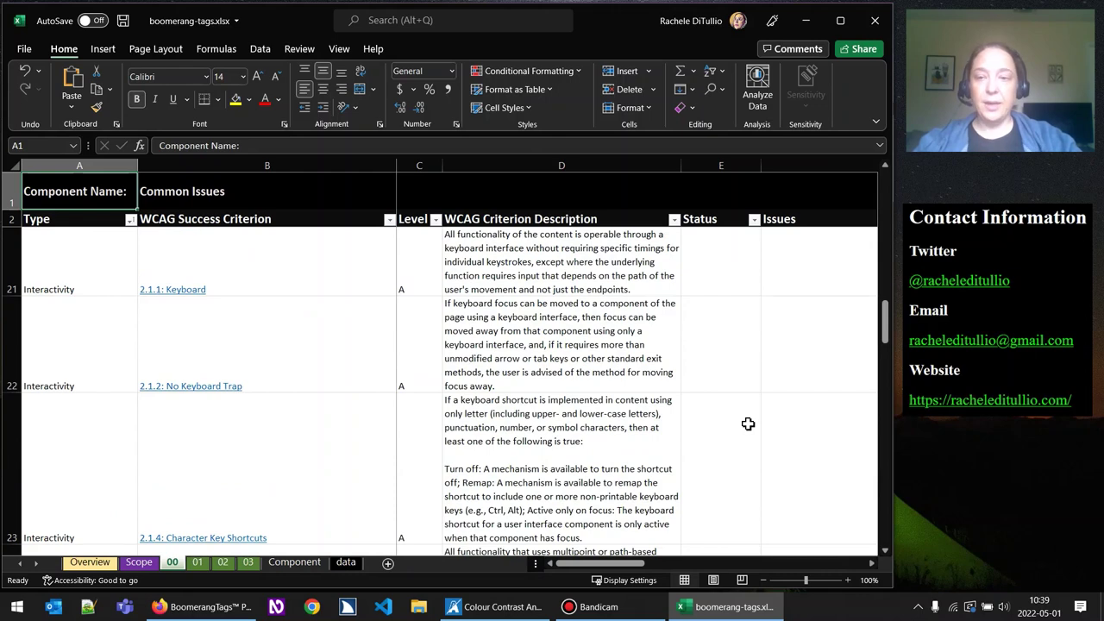
{"action": "key", "text": "ctrl+f"}
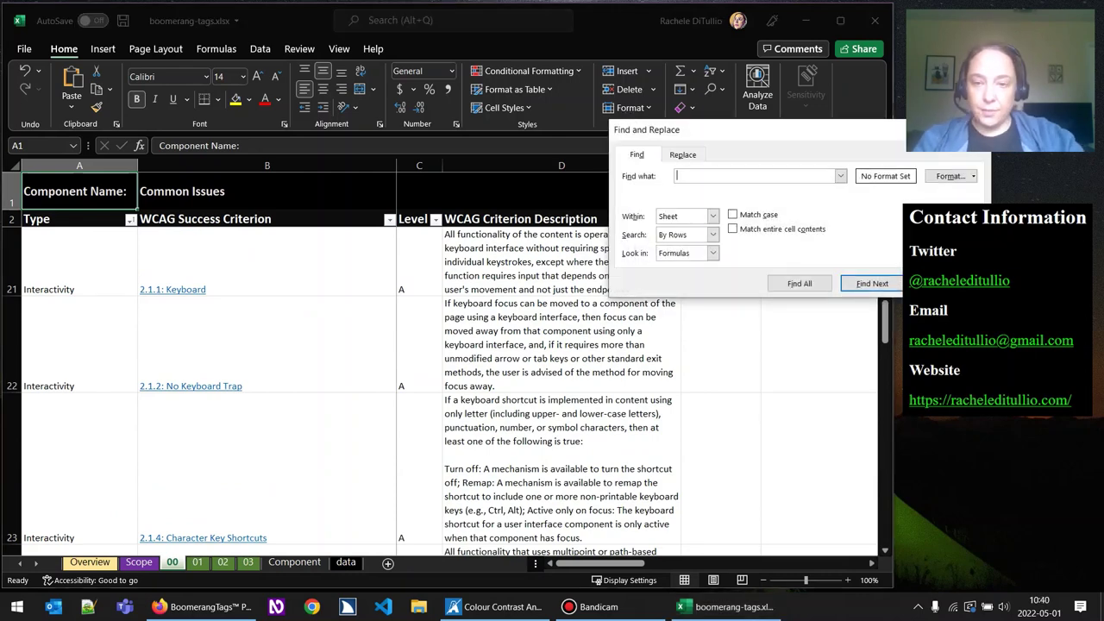
{"action": "key", "text": "Escape"}
{"action": "left_click", "coordinate": [198, 563]}
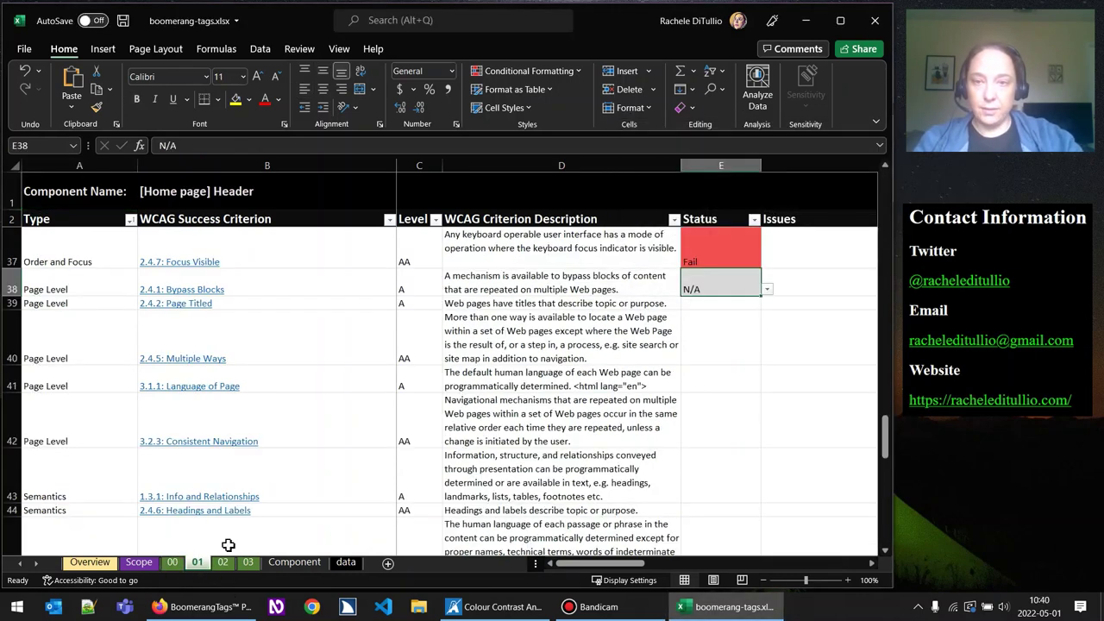
On the Common Issues sheet 00, locate 2.4.1: Bypass Blocks and set its status to Fail.
{"action": "left_click", "coordinate": [173, 562]}
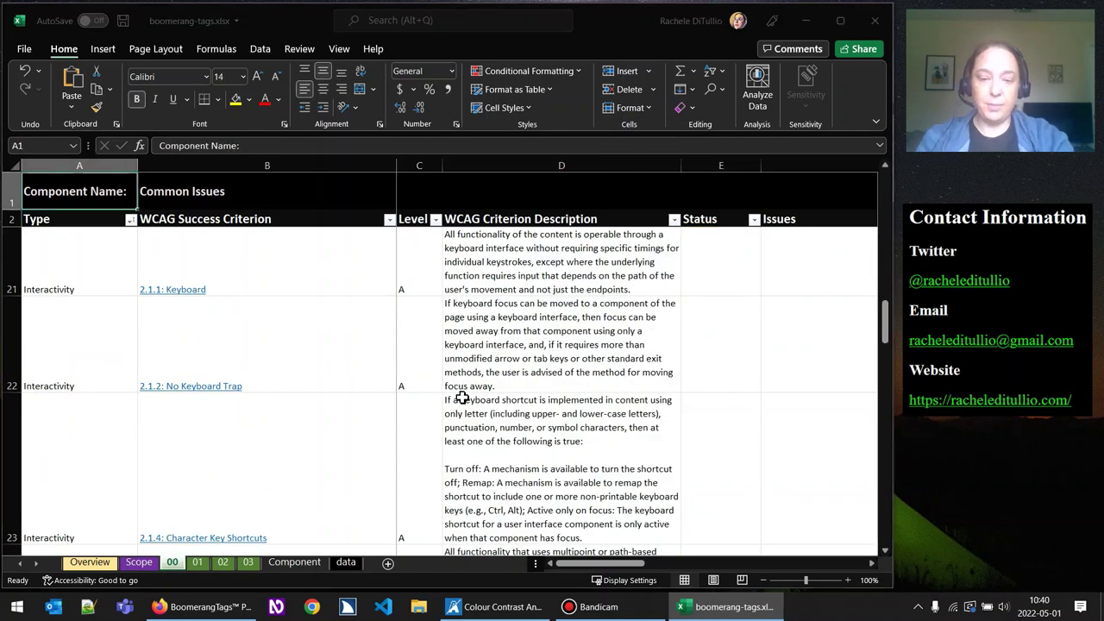
{"action": "key", "text": "ctrl+f"}
{"action": "key", "text": "Return"}
{"action": "key", "text": "Escape"}
{"action": "left_click", "coordinate": [719, 377]}
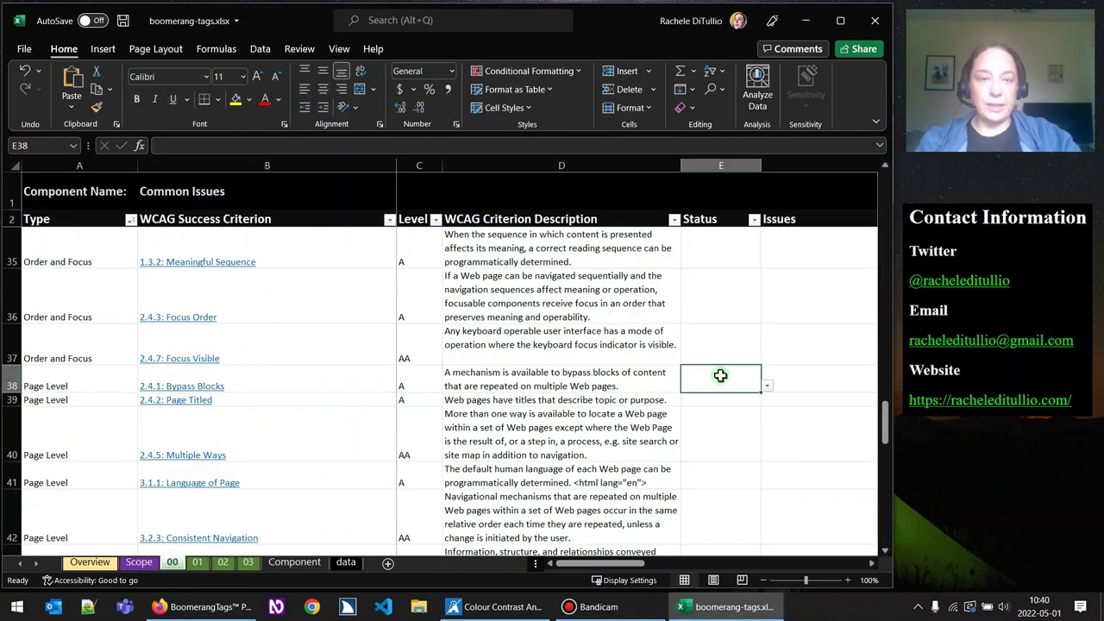
{"action": "left_click", "coordinate": [767, 385]}
{"action": "left_click", "coordinate": [735, 398]}
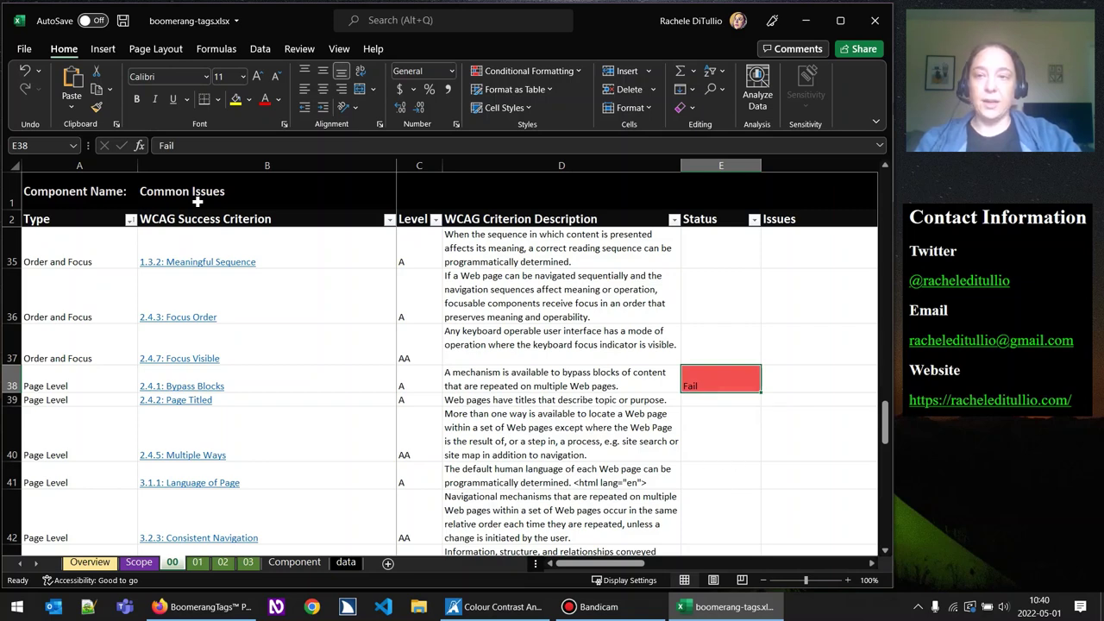
Return to the header sheet 01 and set the status of 2.4.2: Page Titled to N/A.
{"action": "left_click", "coordinate": [199, 567]}
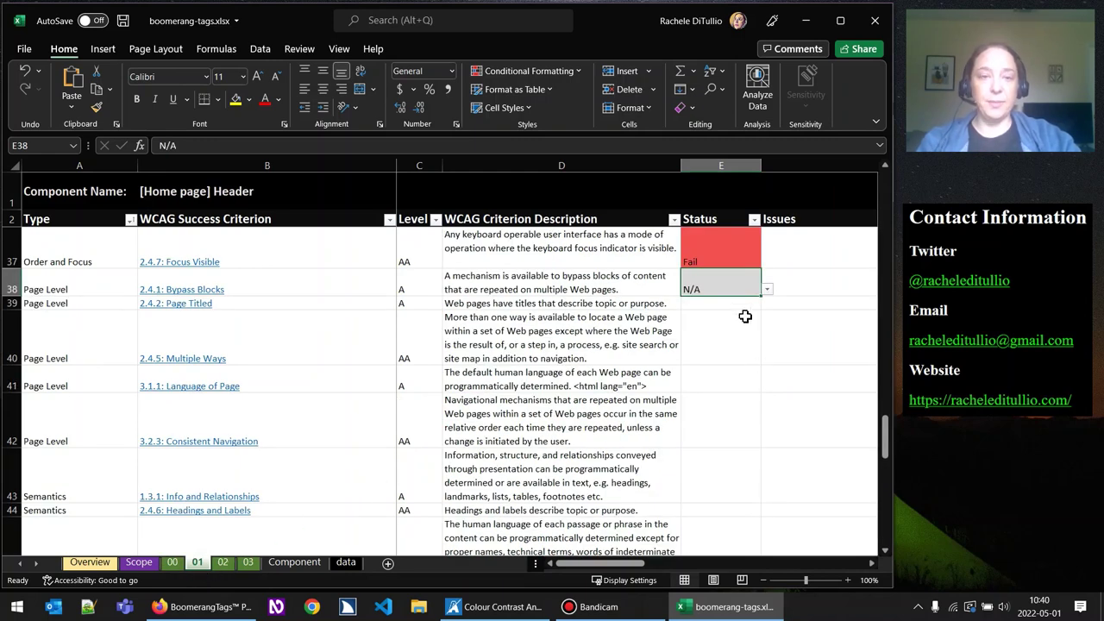
{"action": "key", "text": "Down"}
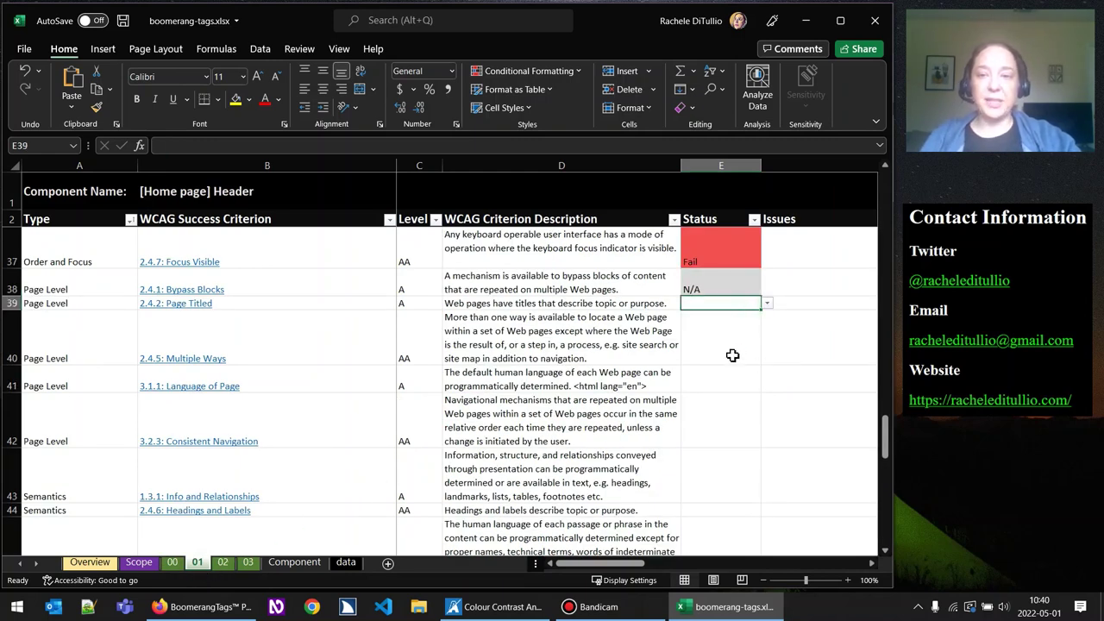
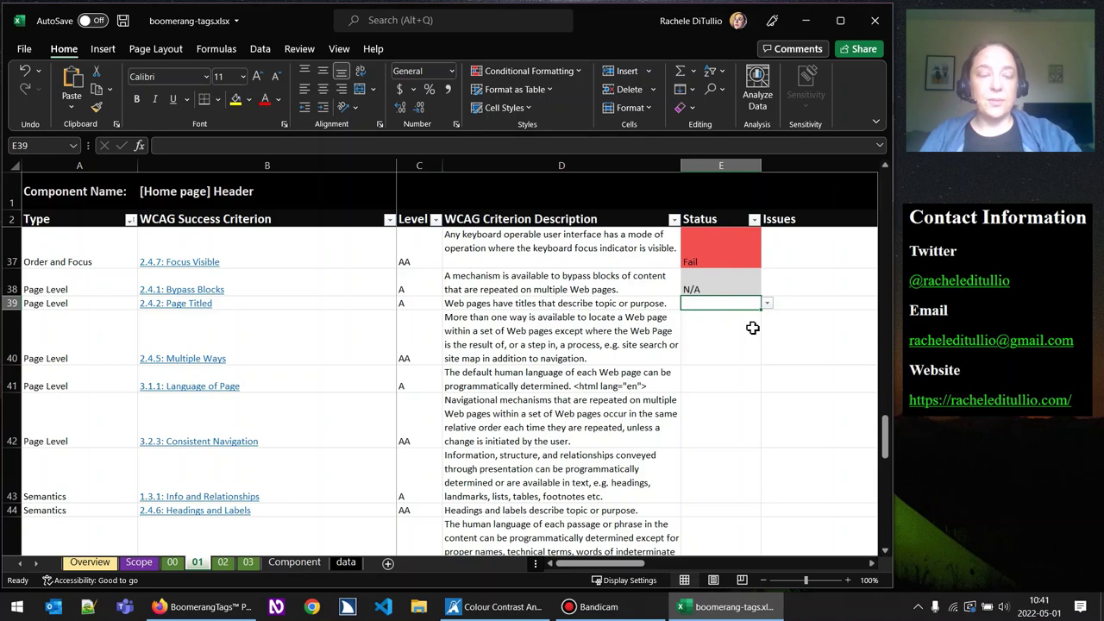
{"action": "left_click", "coordinate": [768, 303]}
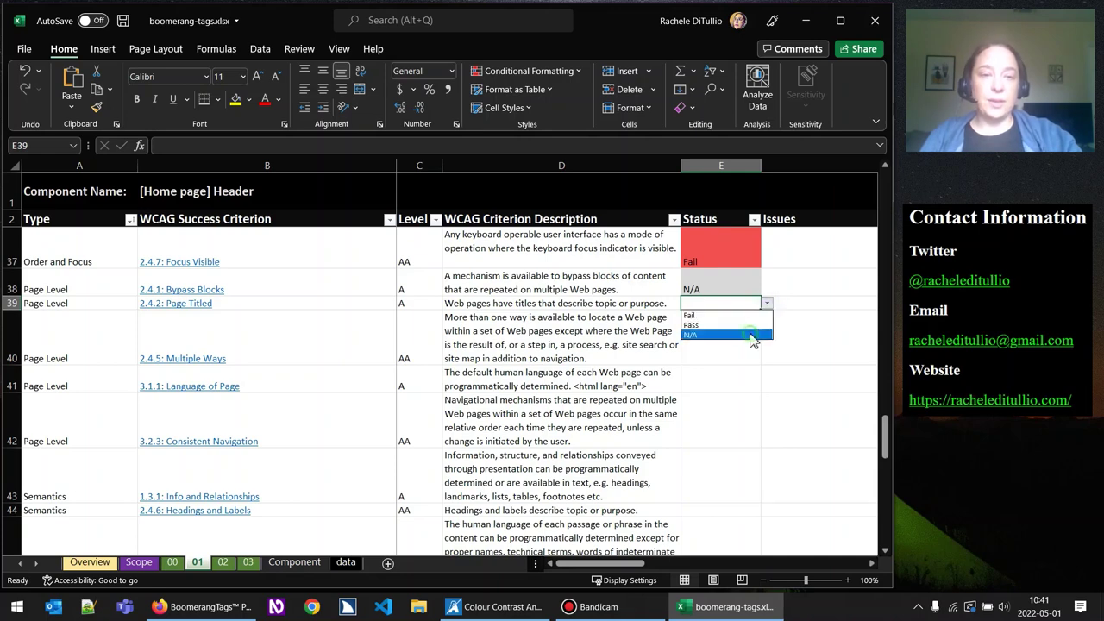
{"action": "left_click", "coordinate": [739, 336]}
Set the status of 2.4.5: Multiple Ways to N/A on the header sheet.
{"action": "left_click", "coordinate": [733, 339]}
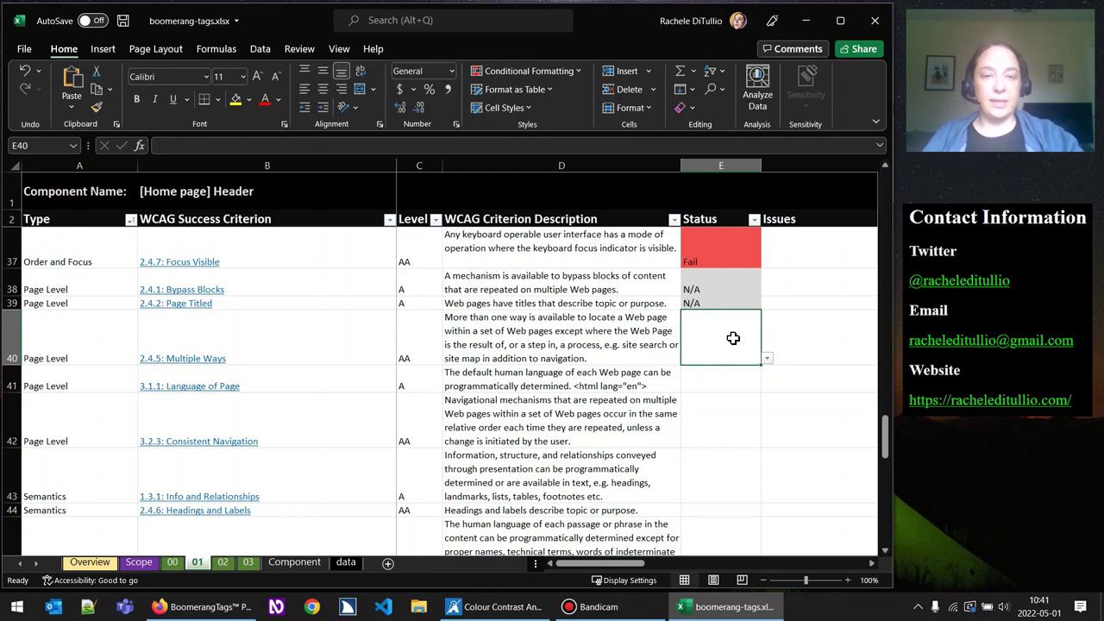
{"action": "left_click", "coordinate": [884, 552]}
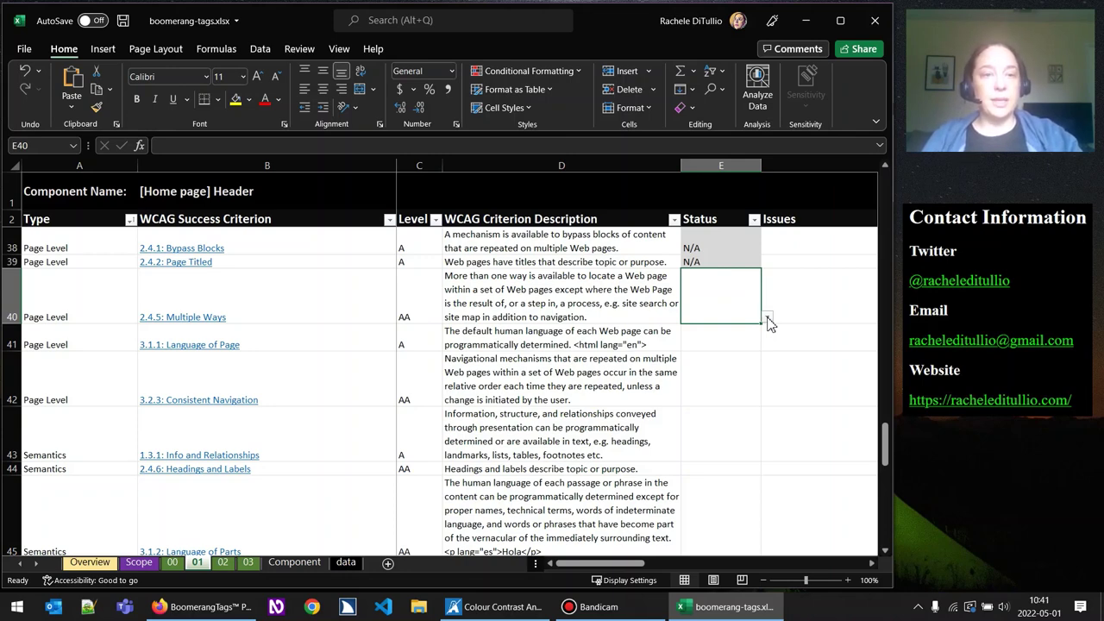
{"action": "left_click", "coordinate": [767, 318]}
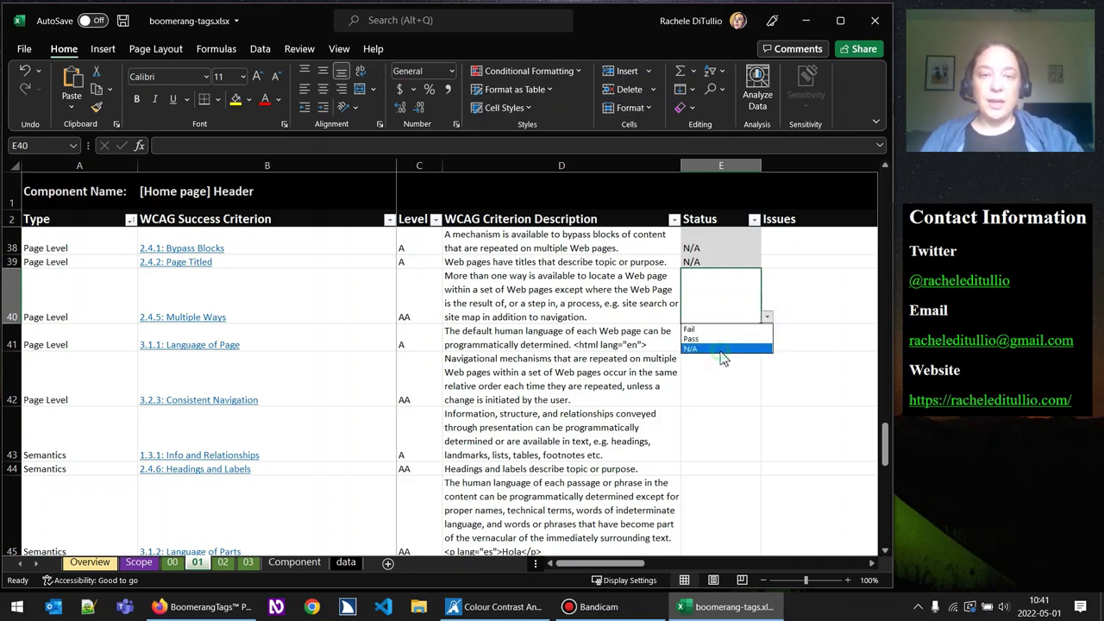
{"action": "left_click", "coordinate": [721, 349]}
{"action": "key", "text": "Return"}
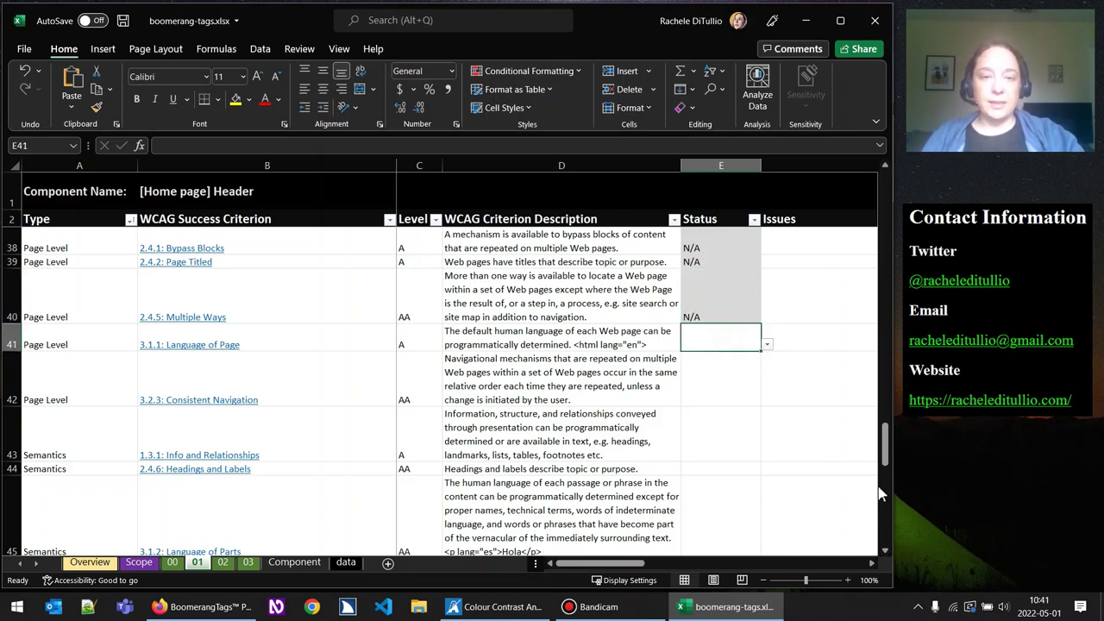
For 3.1.1: Language of Page, switch to Firefox and open the home page's source code to check the html lang attribute.
{"action": "left_click", "coordinate": [885, 551]}
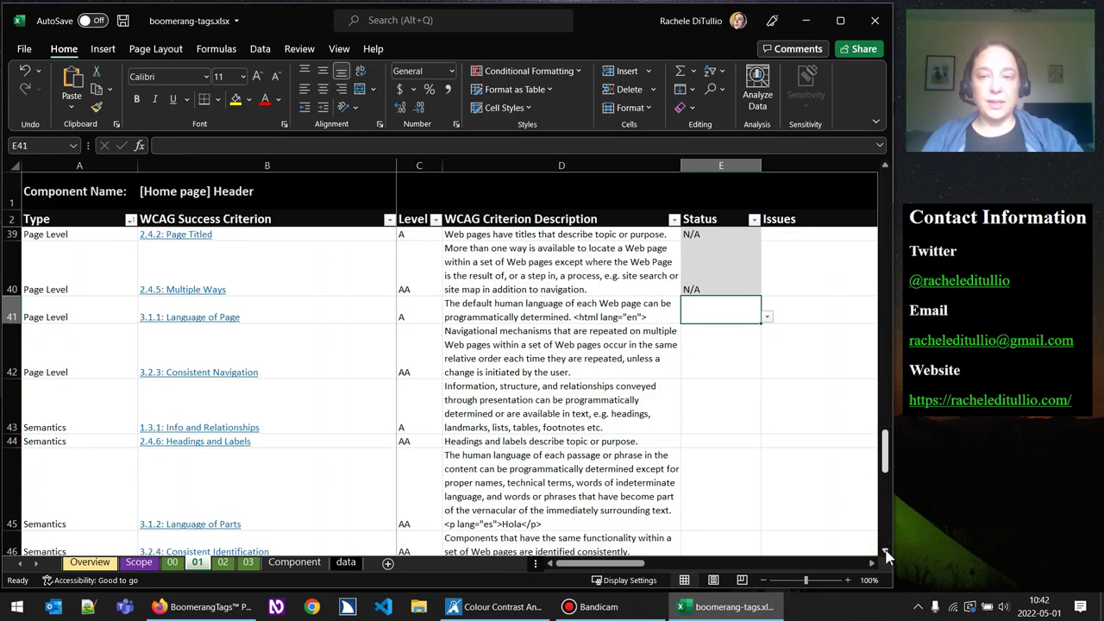
{"action": "left_click", "coordinate": [885, 550]}
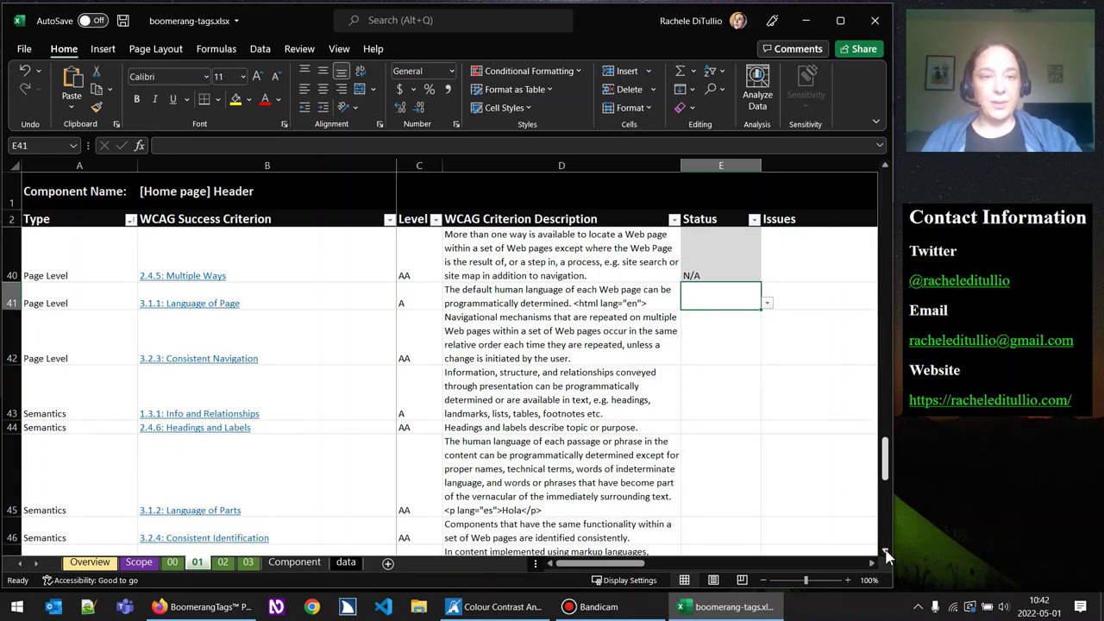
{"action": "scroll", "coordinate": [776, 358], "scroll_direction": "down", "scroll_amount": 1}
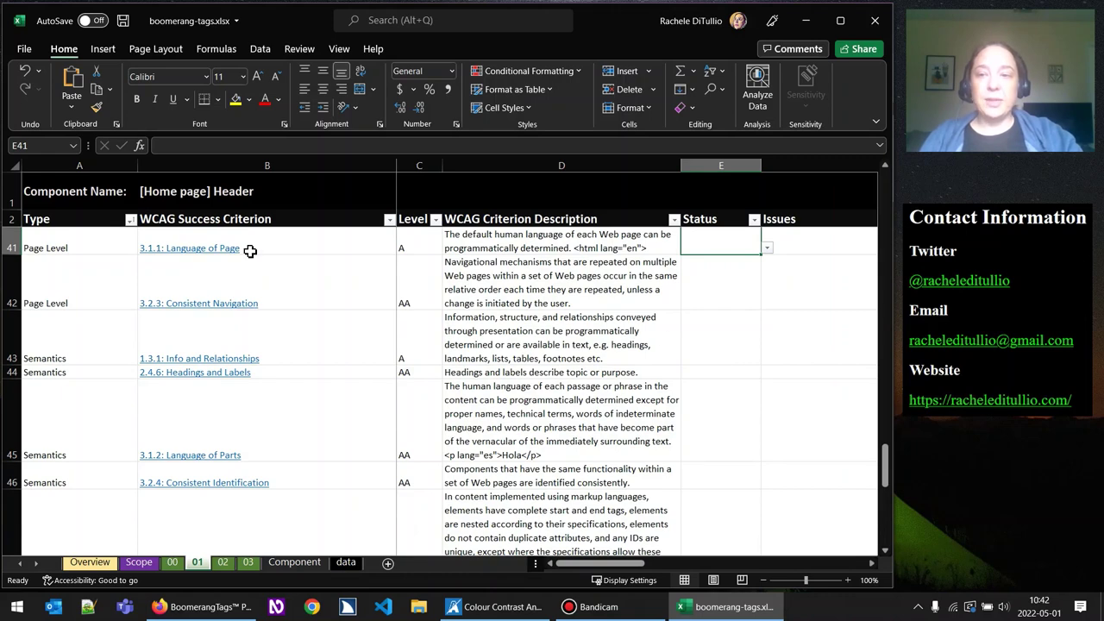
{"action": "left_click", "coordinate": [602, 244]}
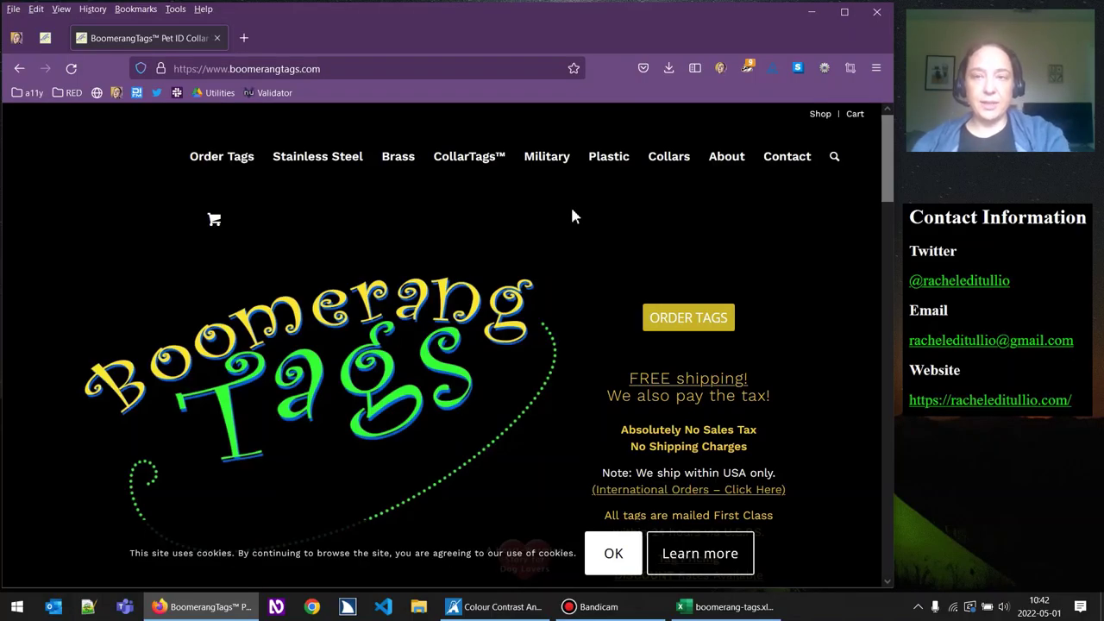
{"action": "key", "text": "ctrl+u"}
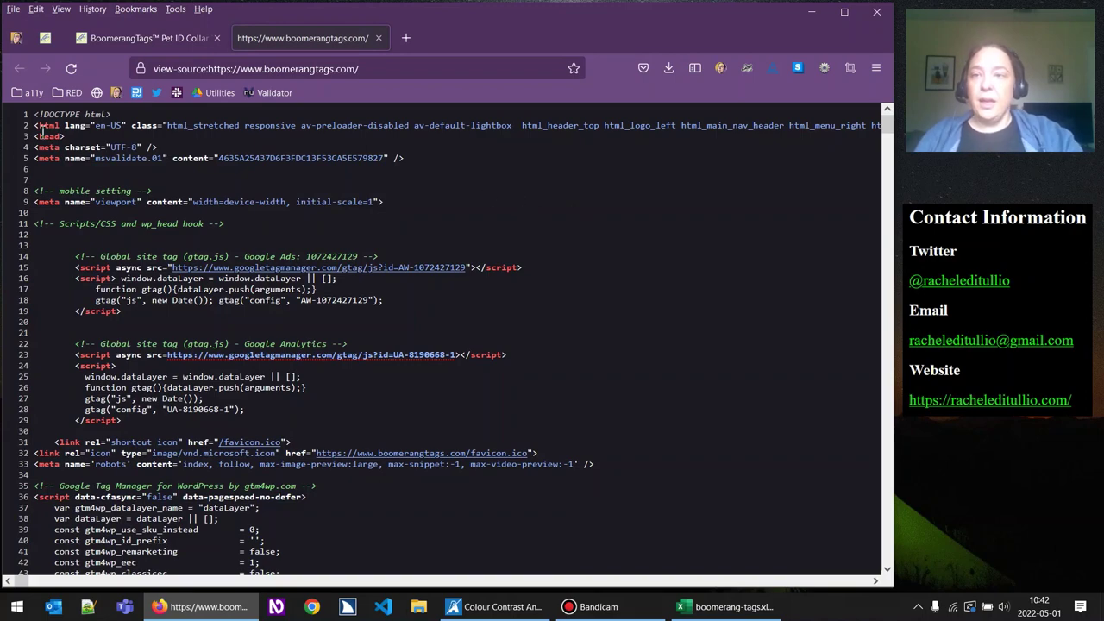
Enlarge the page source, examine the html element's lang attribute and its language code, and close the source view.
{"action": "key", "text": "ctrl+plus"}
{"action": "key", "text": "ctrl+plus"}
{"action": "key", "text": "ctrl+plus"}
{"action": "key", "text": "ctrl+plus"}
{"action": "key", "text": "ctrl+plus"}
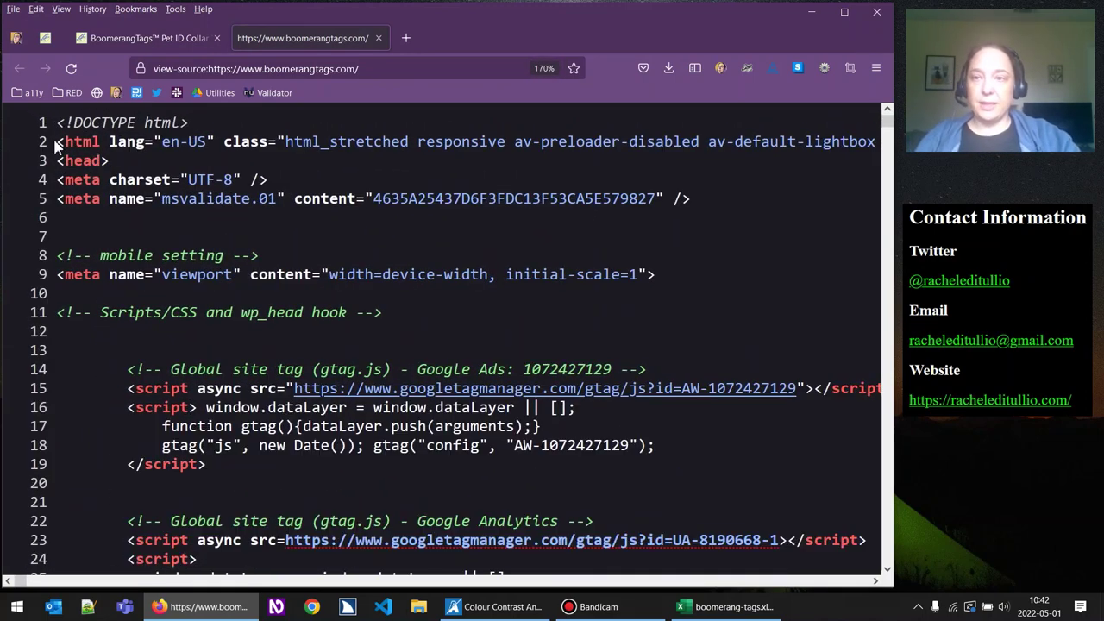
{"action": "left_click_drag", "start_coordinate": [55, 142], "coordinate": [164, 142]}
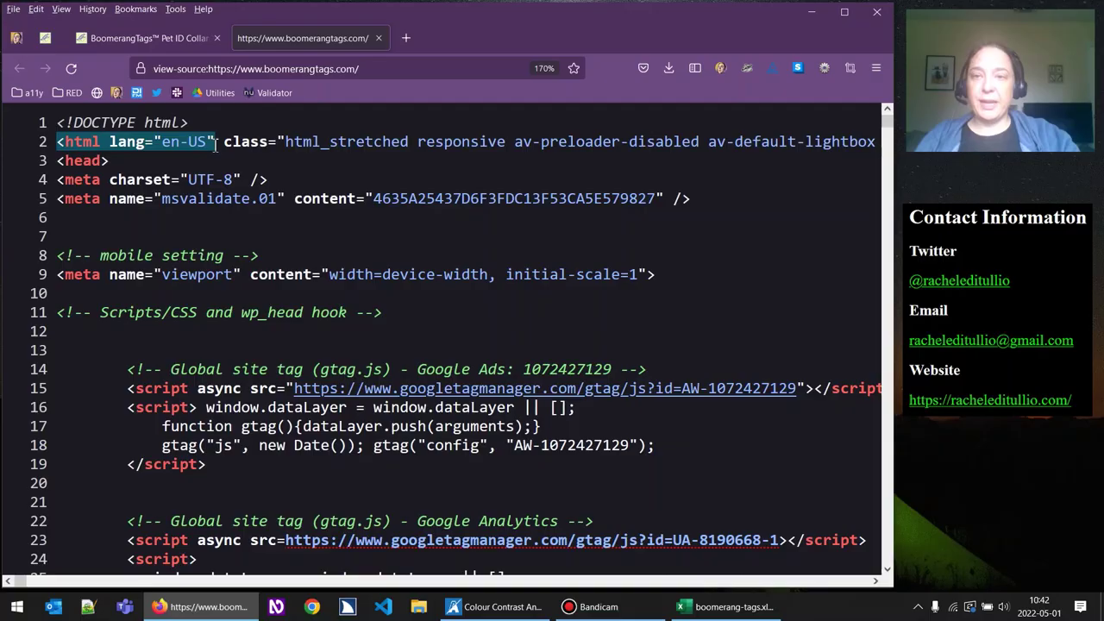
{"action": "left_click", "coordinate": [145, 147]}
{"action": "left_click_drag", "start_coordinate": [163, 141], "coordinate": [207, 141]}
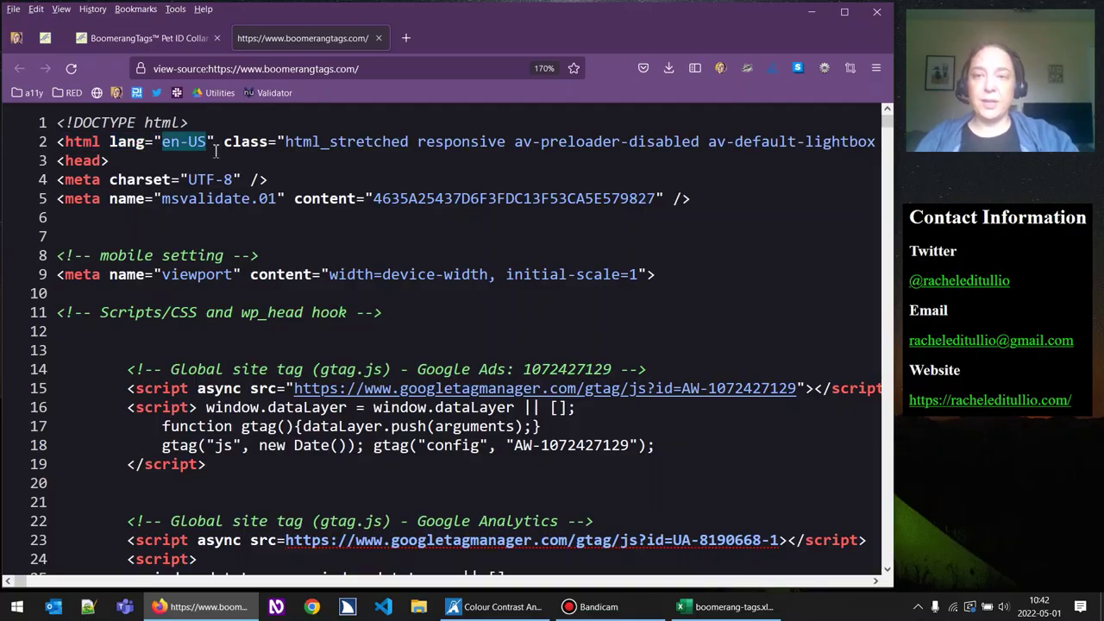
{"action": "left_click", "coordinate": [214, 154]}
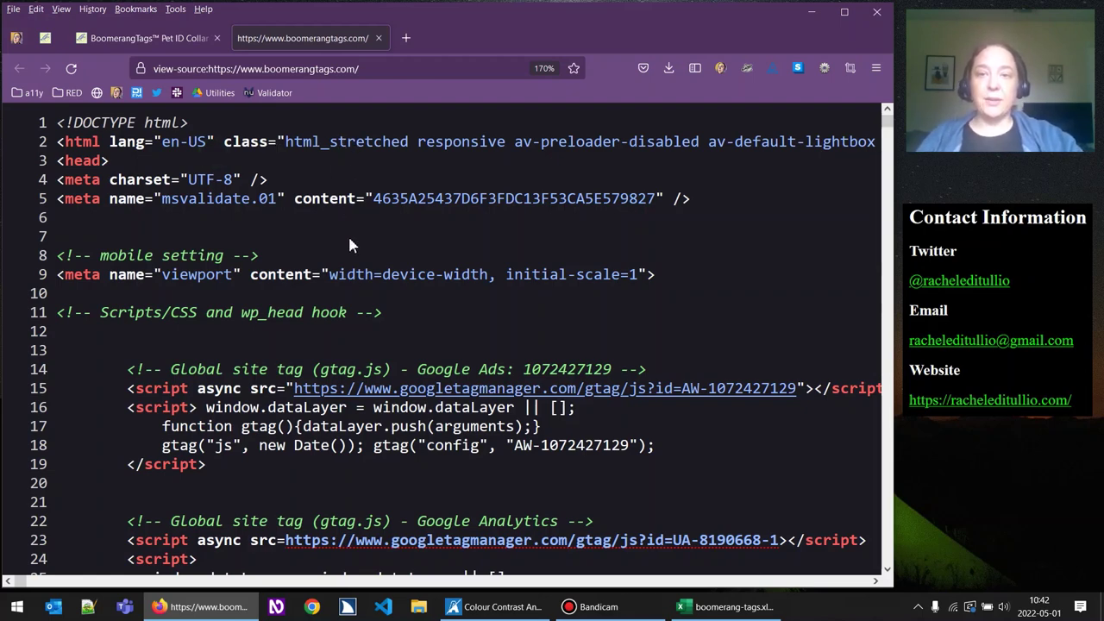
{"action": "left_click", "coordinate": [378, 38]}
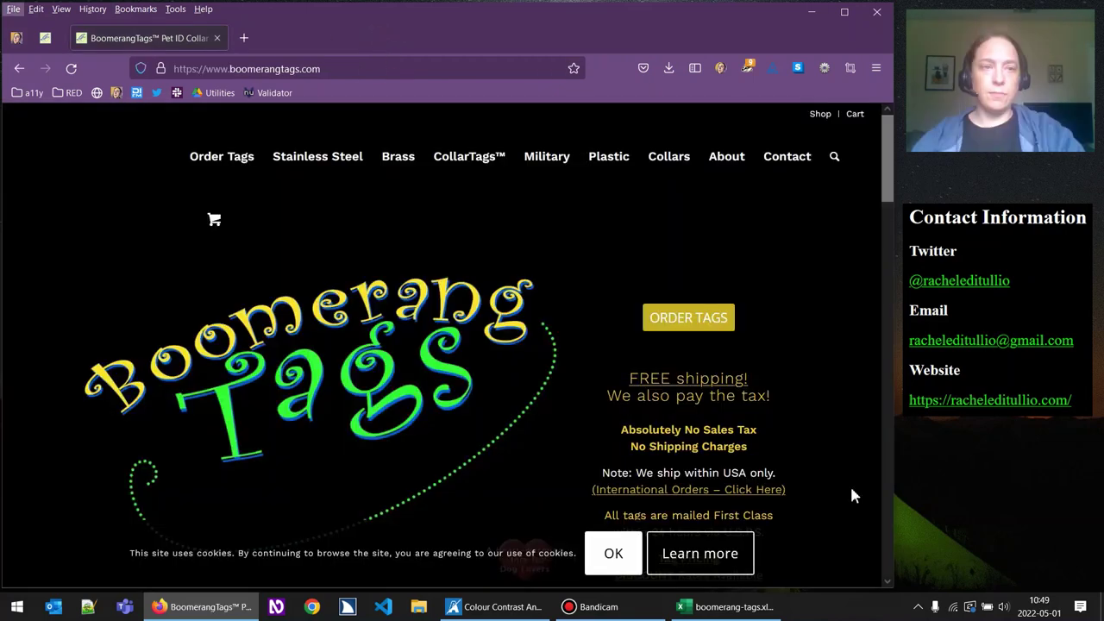
Switch back to the Excel header sheet and set the status of 3.1.1: Language of Page to N/A.
{"action": "left_click", "coordinate": [768, 608]}
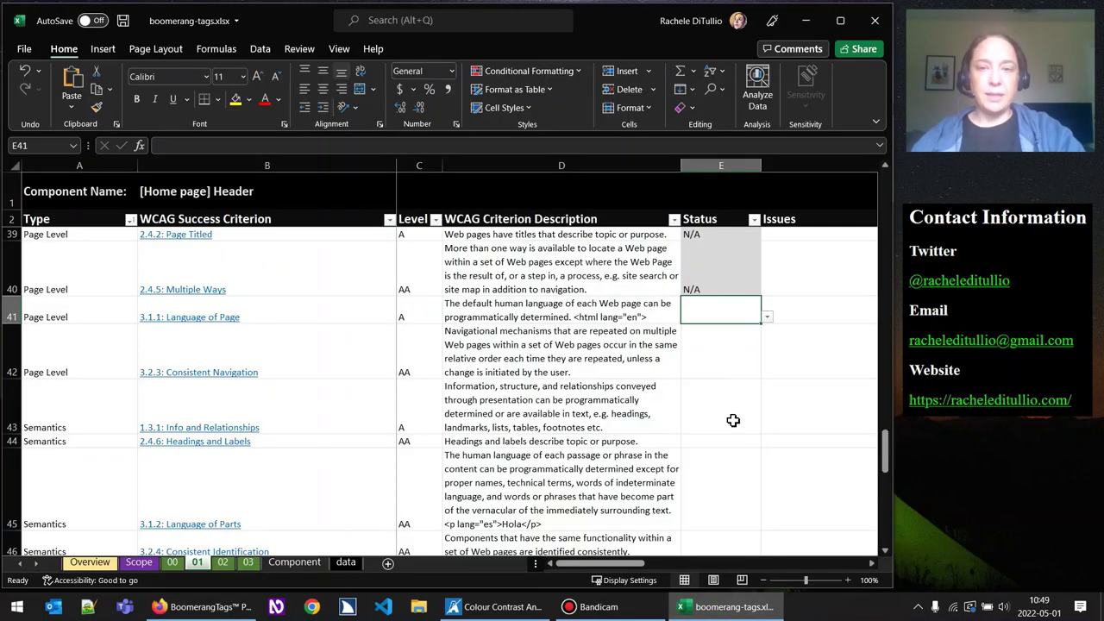
{"action": "left_click", "coordinate": [771, 323]}
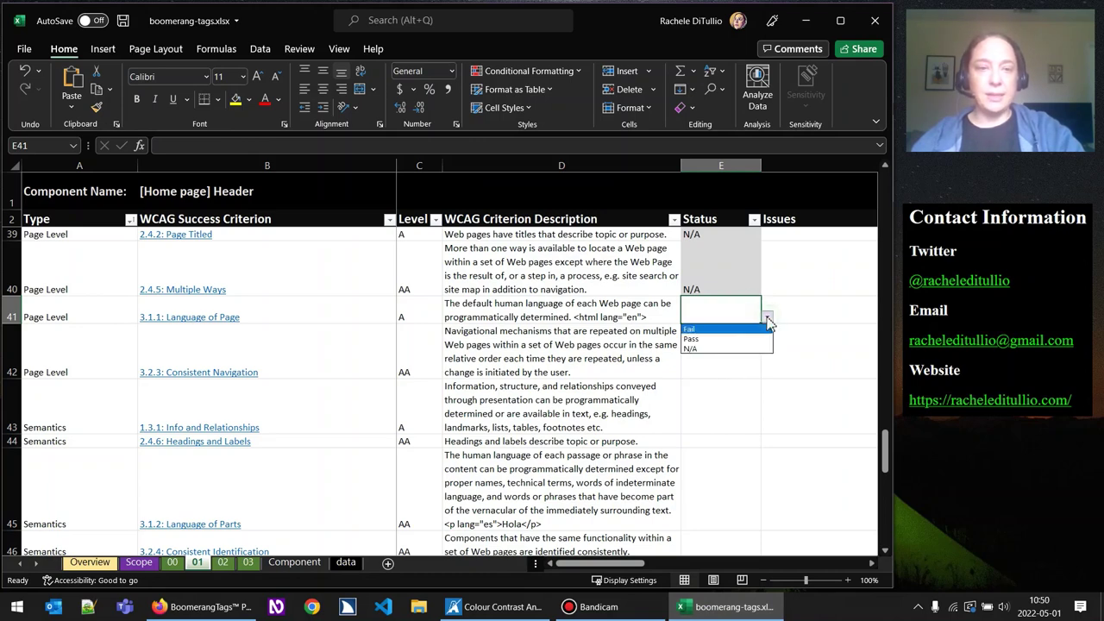
{"action": "left_click", "coordinate": [733, 348]}
Set the status of 3.2.3: Consistent Navigation to N/A on the header sheet.
{"action": "left_click", "coordinate": [731, 364]}
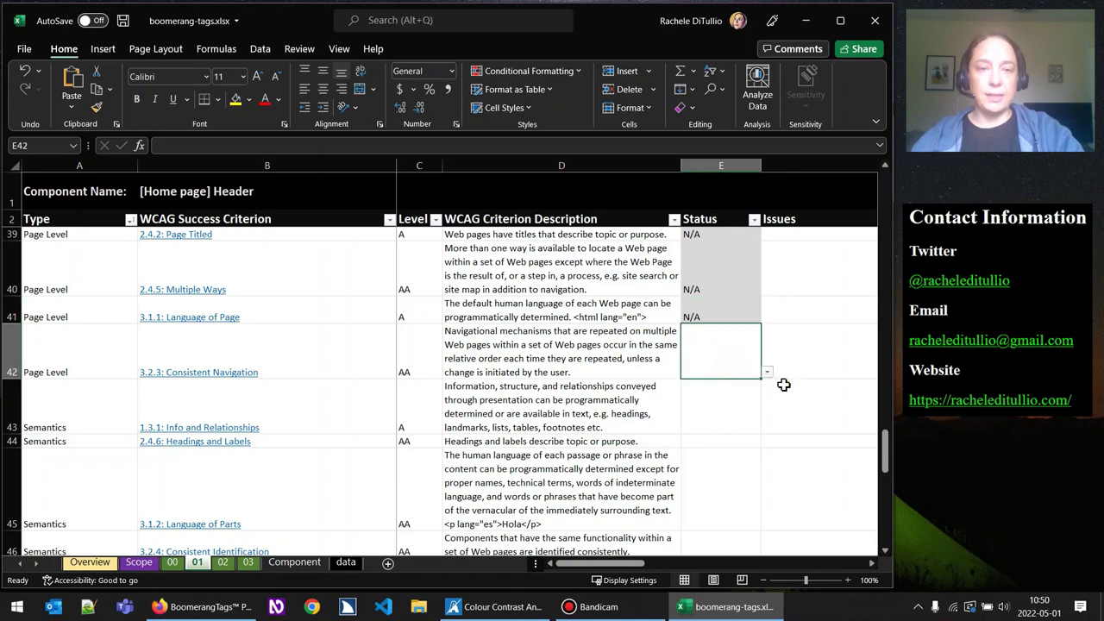
{"action": "left_click", "coordinate": [885, 552]}
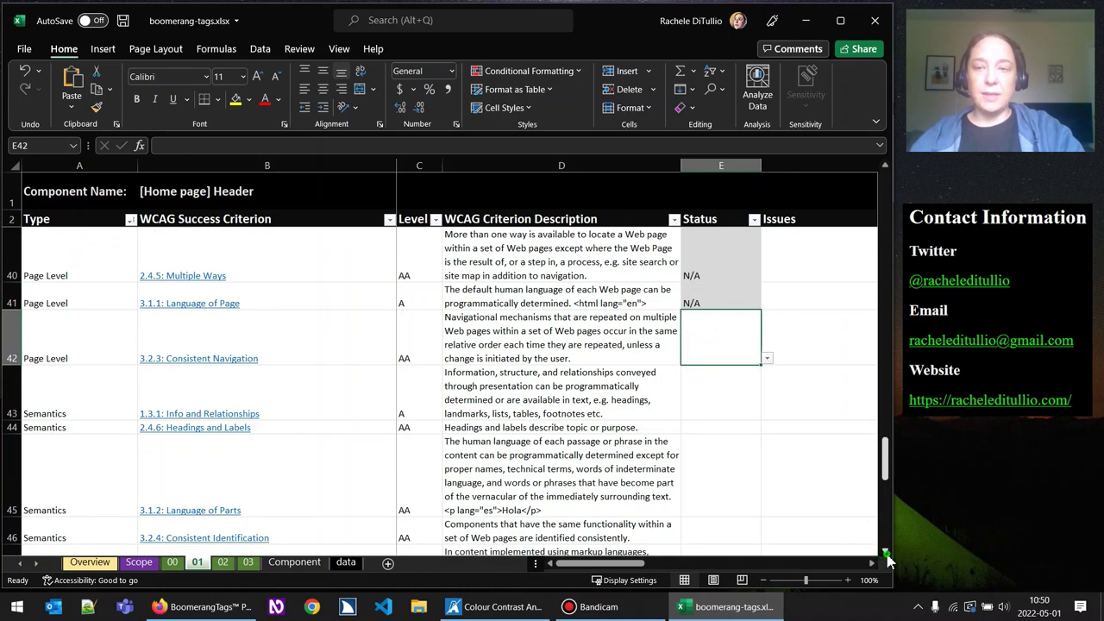
{"action": "left_click", "coordinate": [885, 552]}
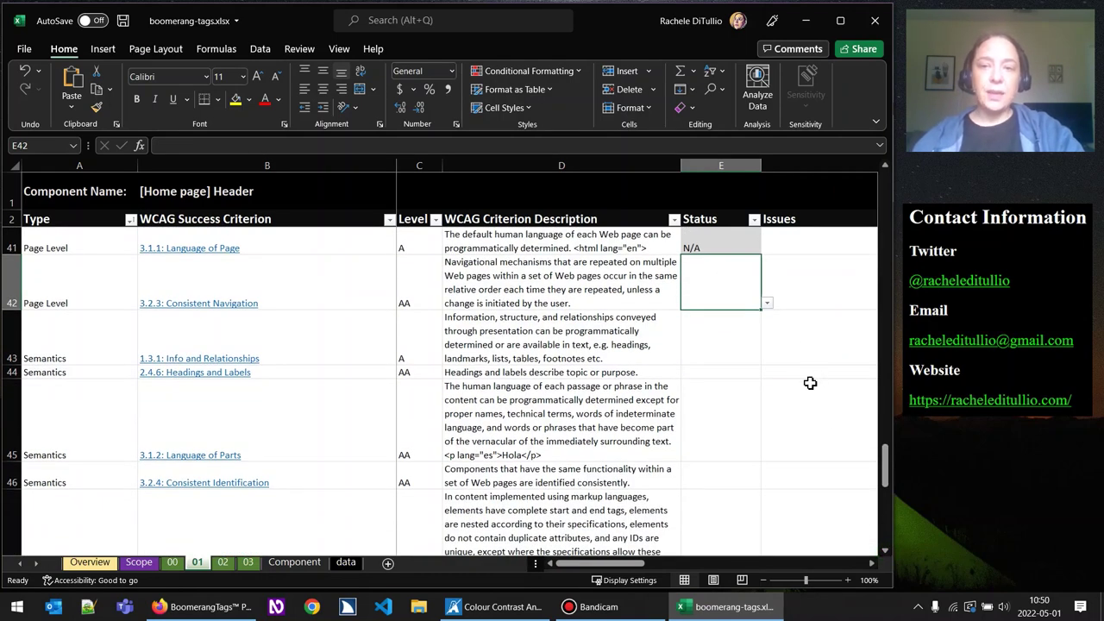
{"action": "left_click", "coordinate": [767, 304]}
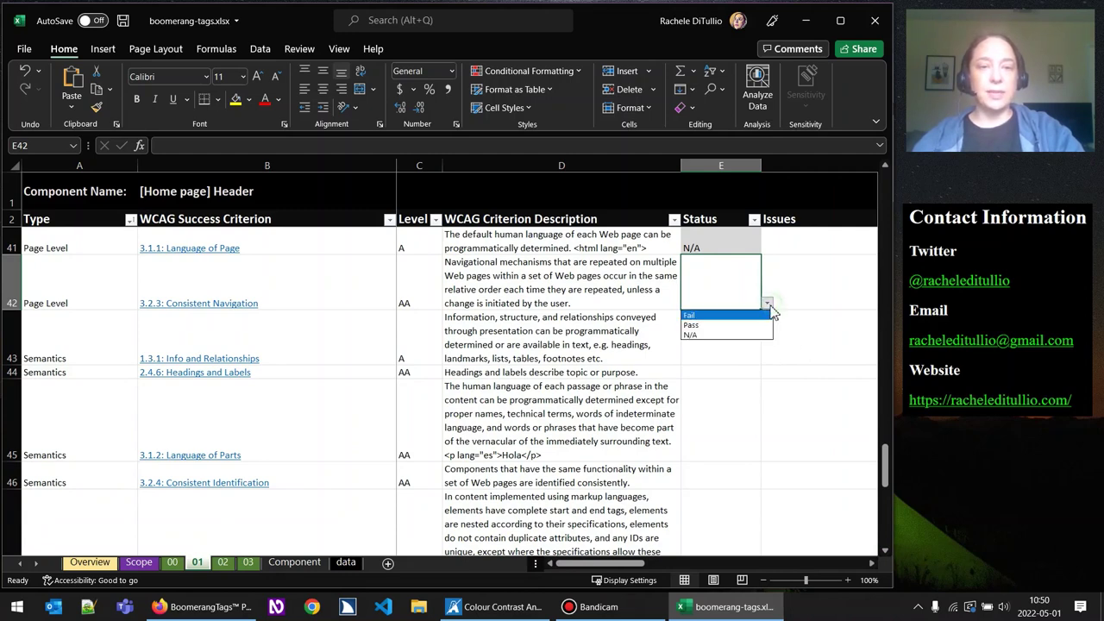
{"action": "left_click", "coordinate": [747, 337]}
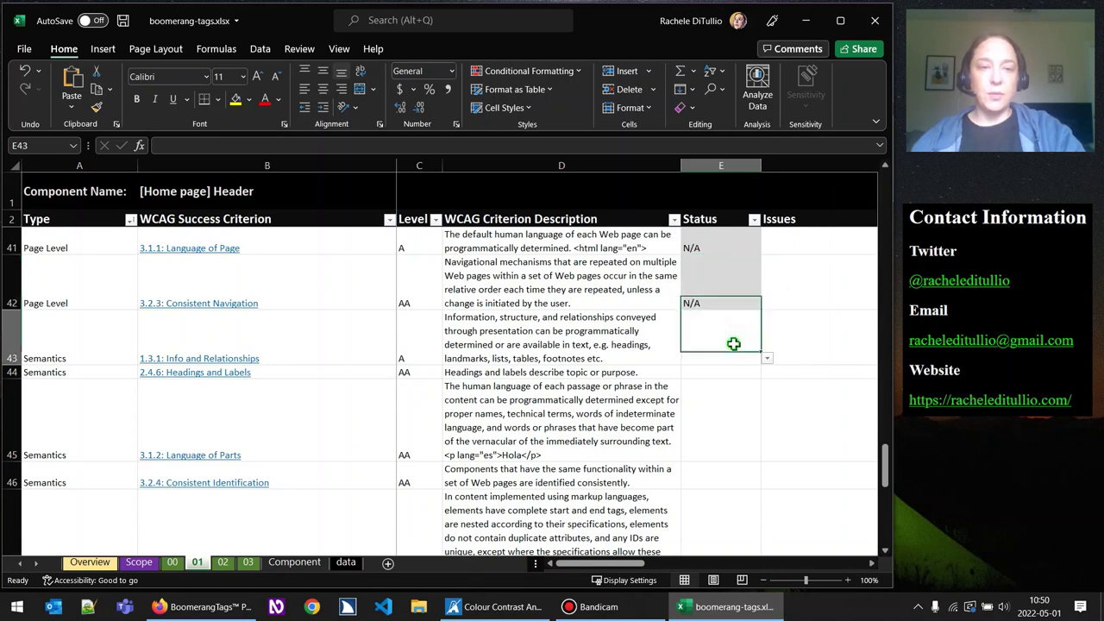
Go past 1.3.1 and 2.4.6 in the Semantics criteria and set the status of 3.1.2: Language of Parts to N/A.
{"action": "left_click", "coordinate": [733, 346]}
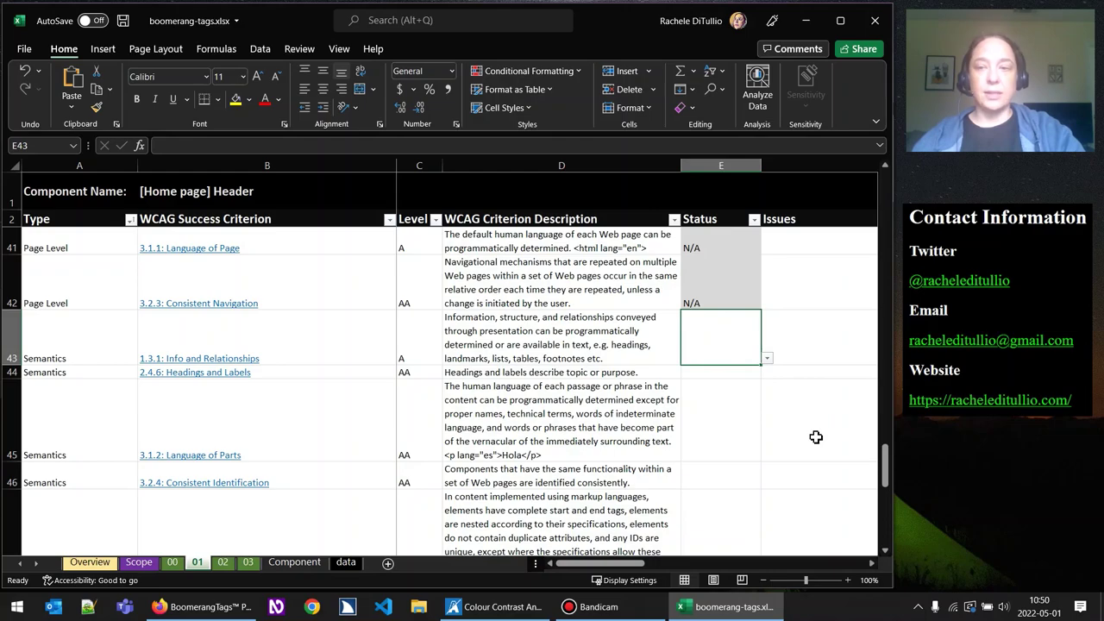
{"action": "left_click_drag", "start_coordinate": [885, 471], "coordinate": [885, 489]}
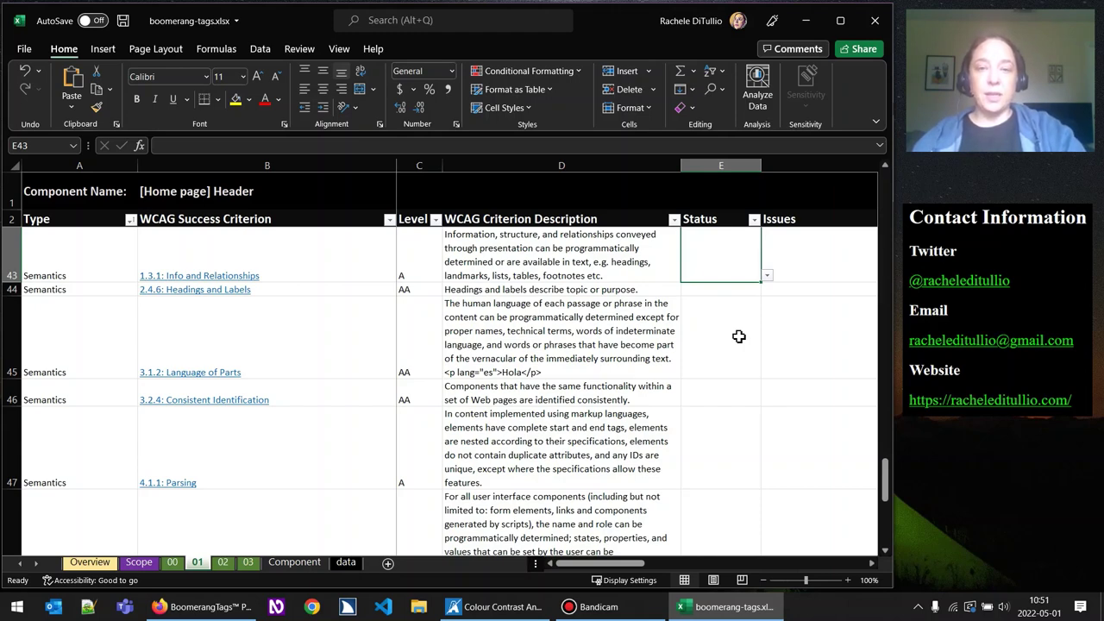
{"action": "left_click", "coordinate": [725, 291]}
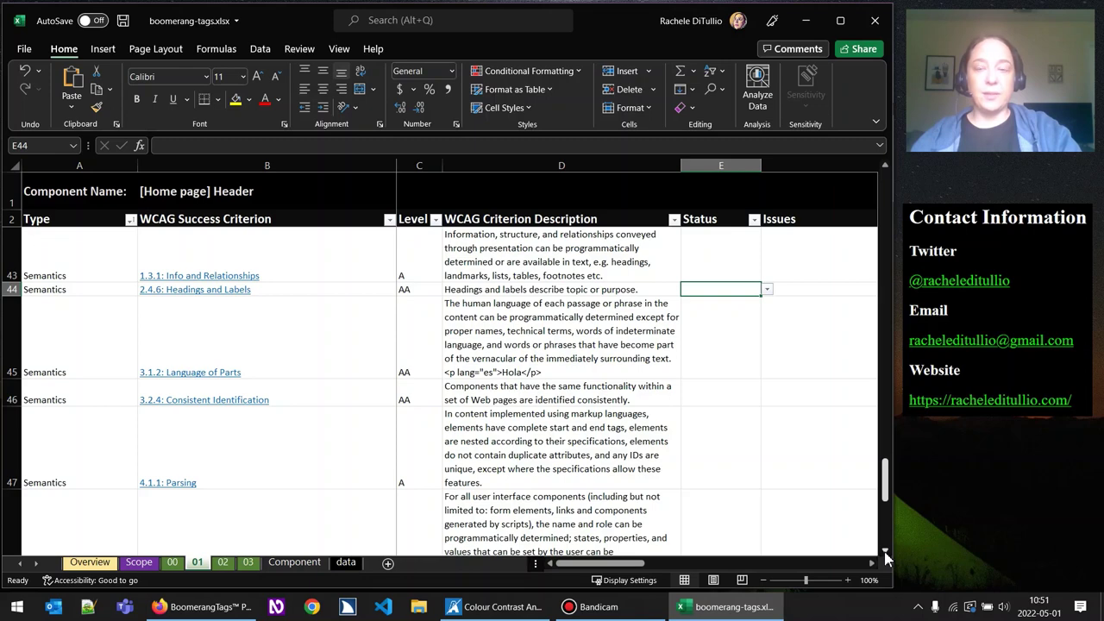
{"action": "key", "text": "Down"}
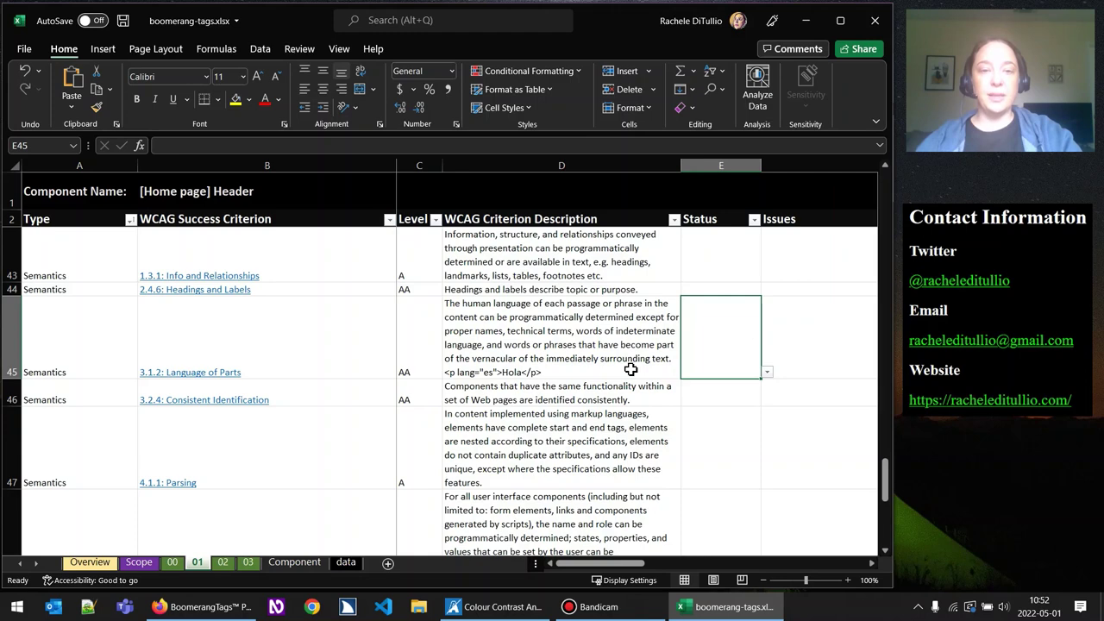
{"action": "left_click", "coordinate": [767, 374]}
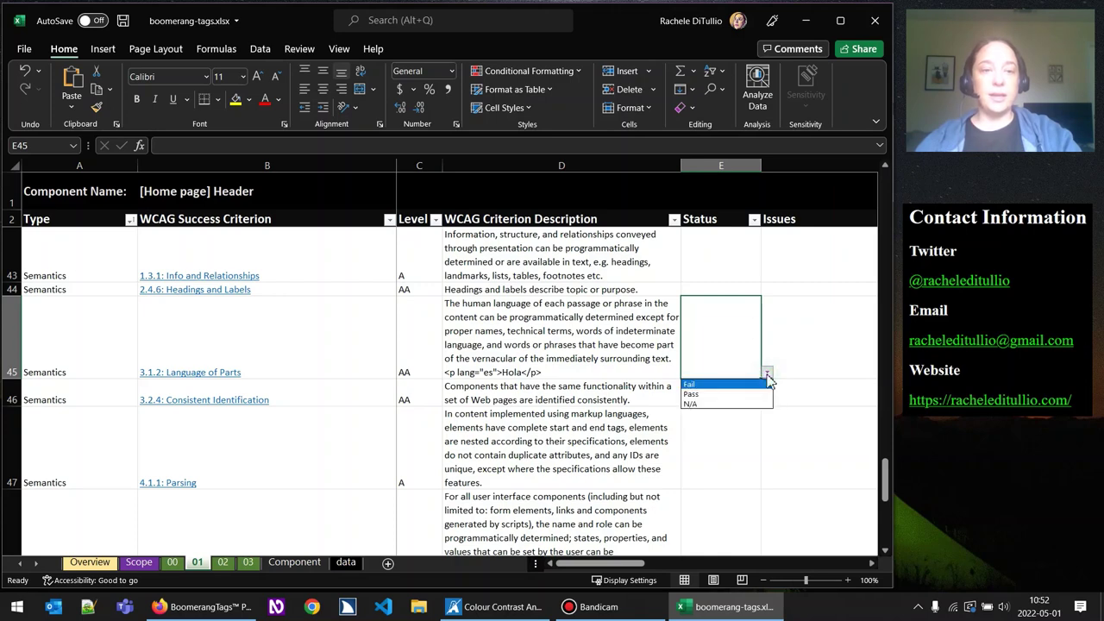
{"action": "left_click", "coordinate": [714, 404]}
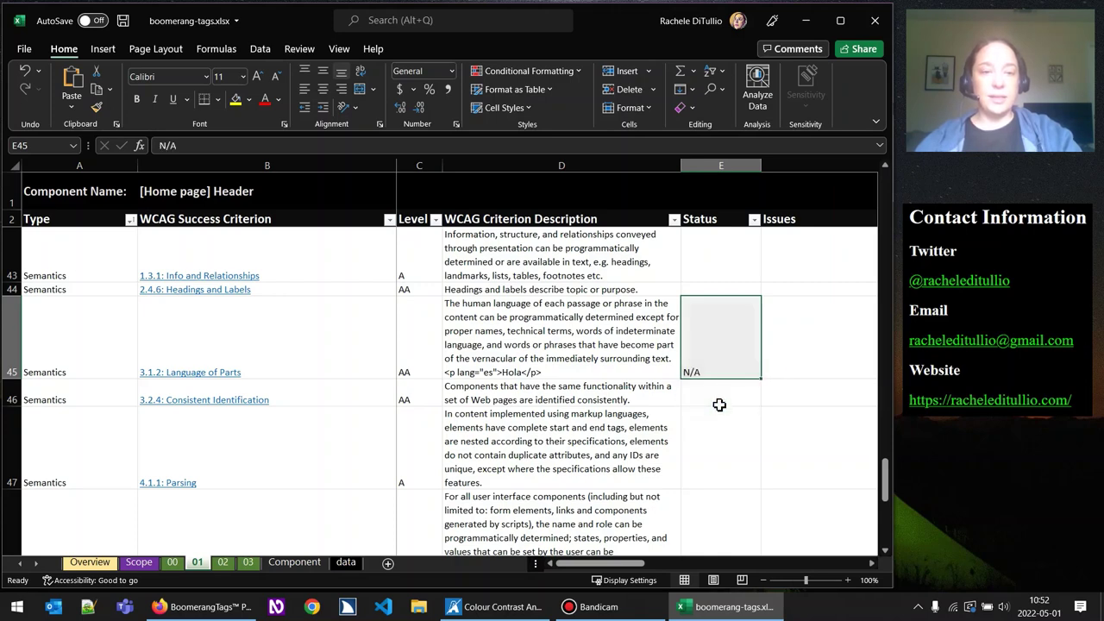
Review the Semantics criteria 3.2.4: Consistent Identification, 4.1.1: Parsing and 4.1.2: Name, Role, Value on the header sheet.
{"action": "left_click", "coordinate": [727, 405]}
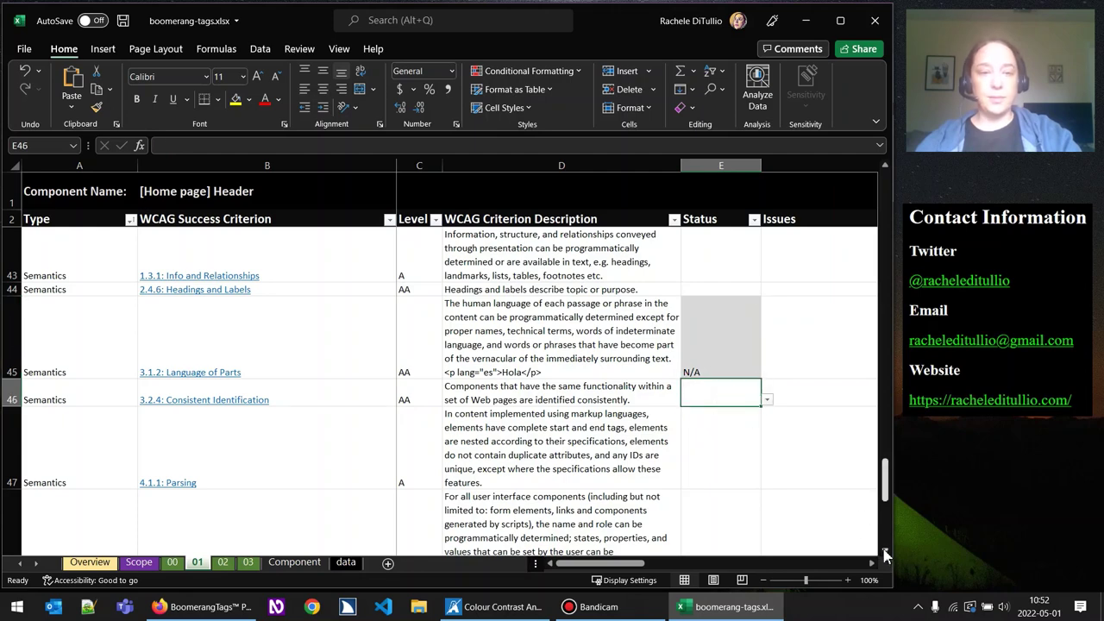
{"action": "left_click", "coordinate": [884, 550]}
{"action": "left_click", "coordinate": [884, 551]}
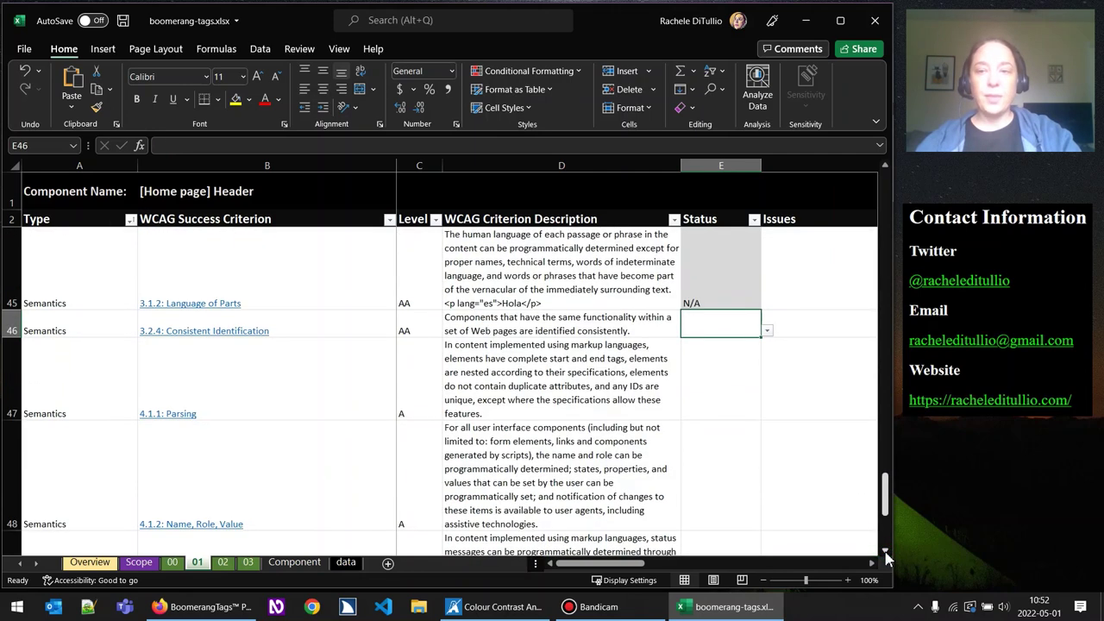
{"action": "left_click", "coordinate": [884, 551]}
{"action": "left_click", "coordinate": [884, 551]}
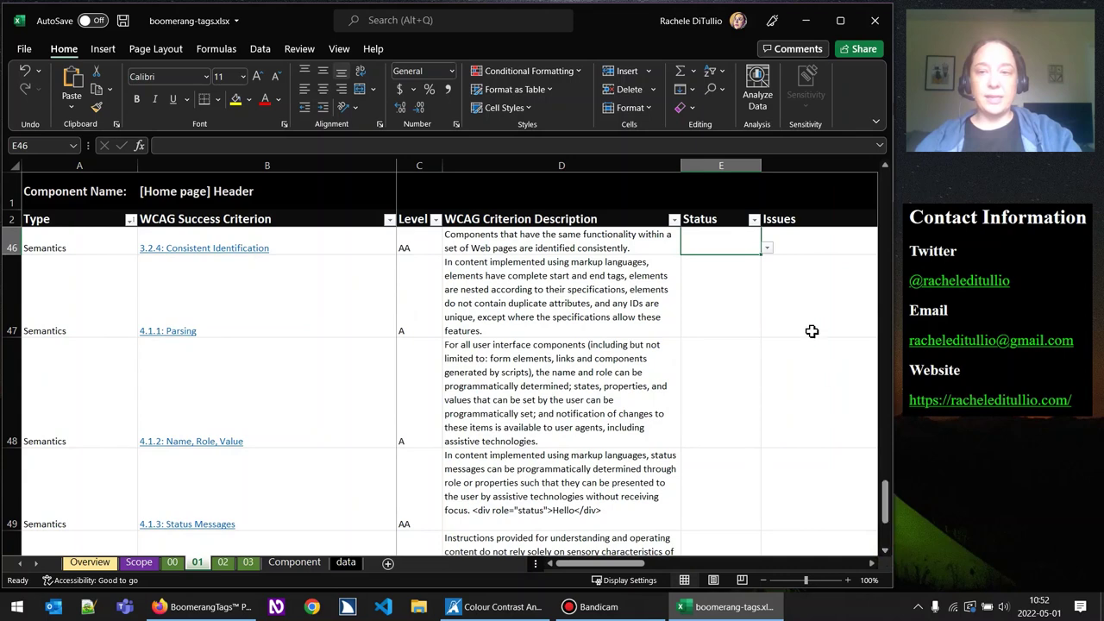
{"action": "scroll", "coordinate": [845, 336], "scroll_direction": "up", "scroll_amount": 1}
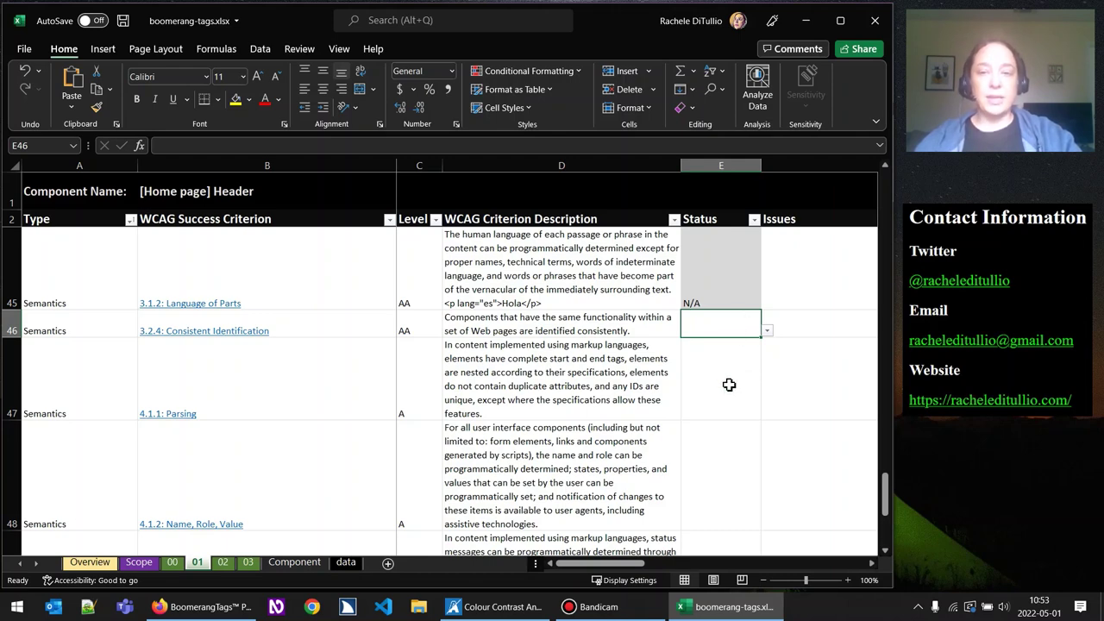
{"action": "left_click", "coordinate": [729, 384]}
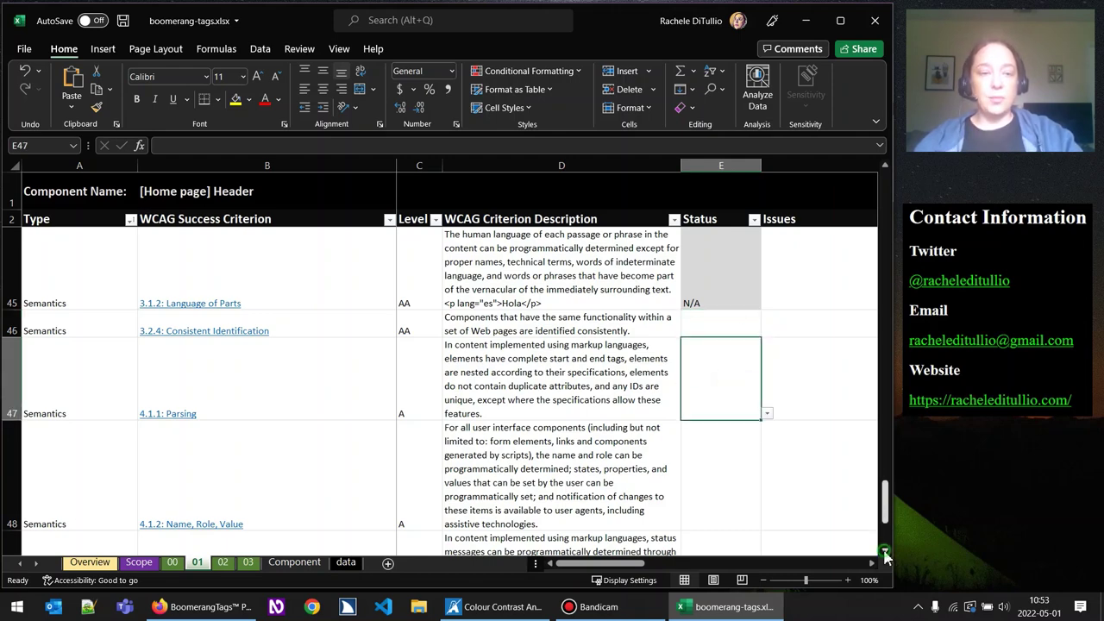
{"action": "left_click", "coordinate": [884, 551]}
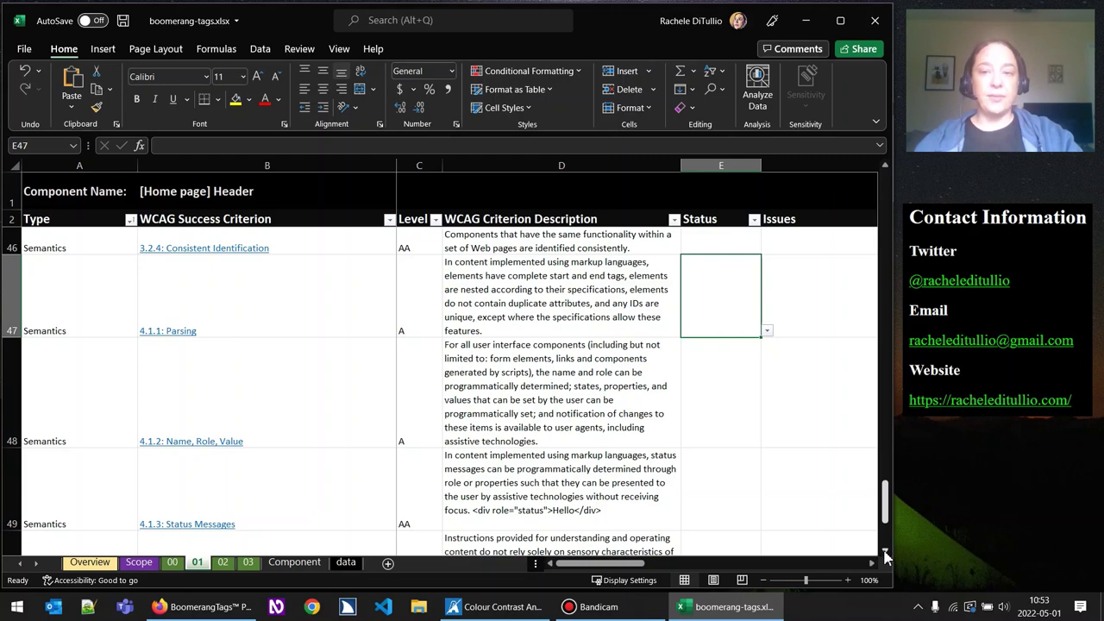
{"action": "left_click", "coordinate": [885, 552]}
{"action": "left_click", "coordinate": [885, 552]}
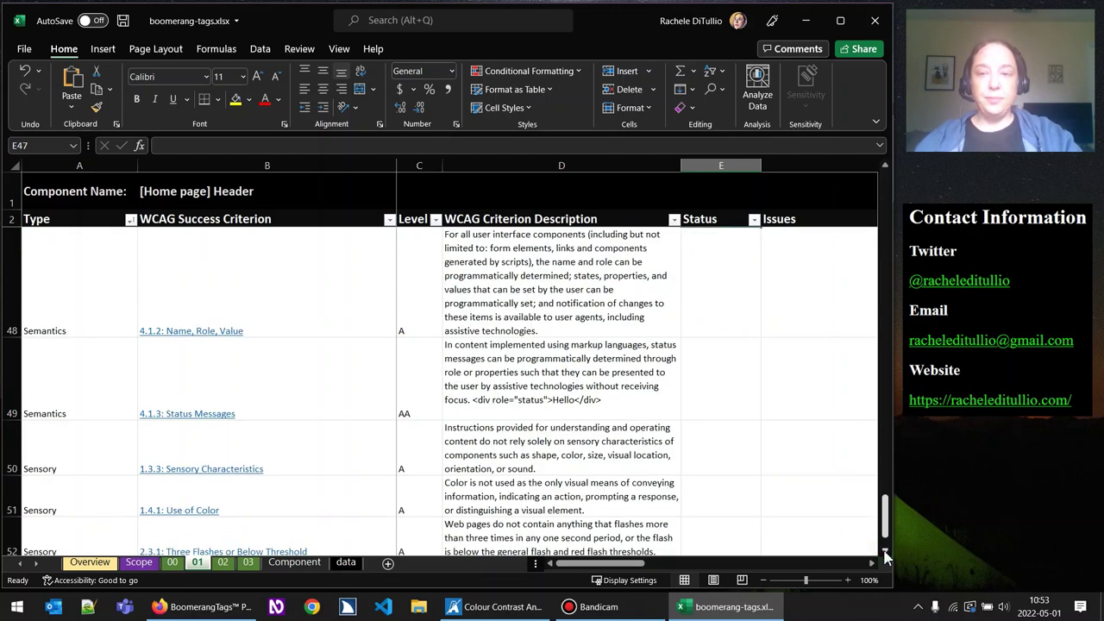
{"action": "left_click", "coordinate": [723, 292]}
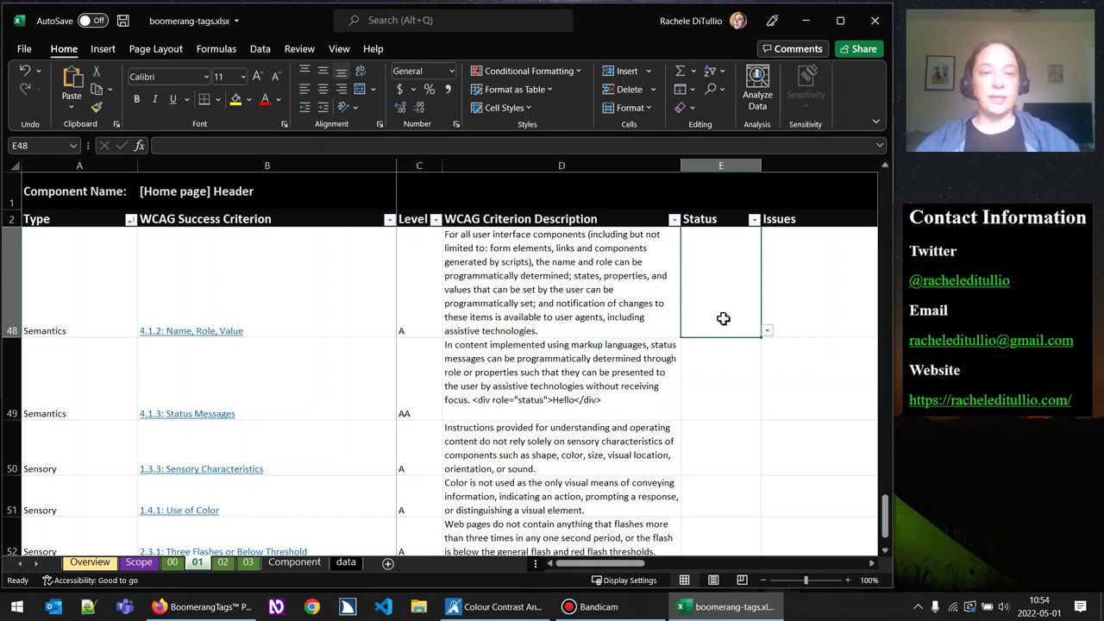
Set the status of 4.1.3: Status Messages to N/A on the header sheet.
{"action": "scroll", "coordinate": [722, 314], "scroll_direction": "down", "scroll_amount": 1}
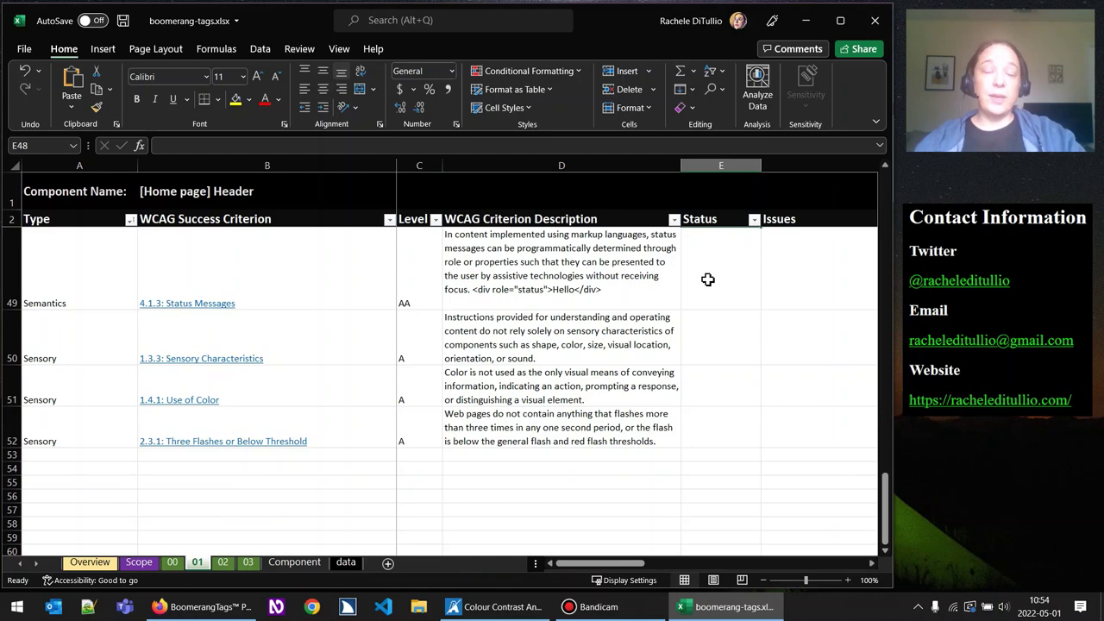
{"action": "left_click", "coordinate": [716, 288]}
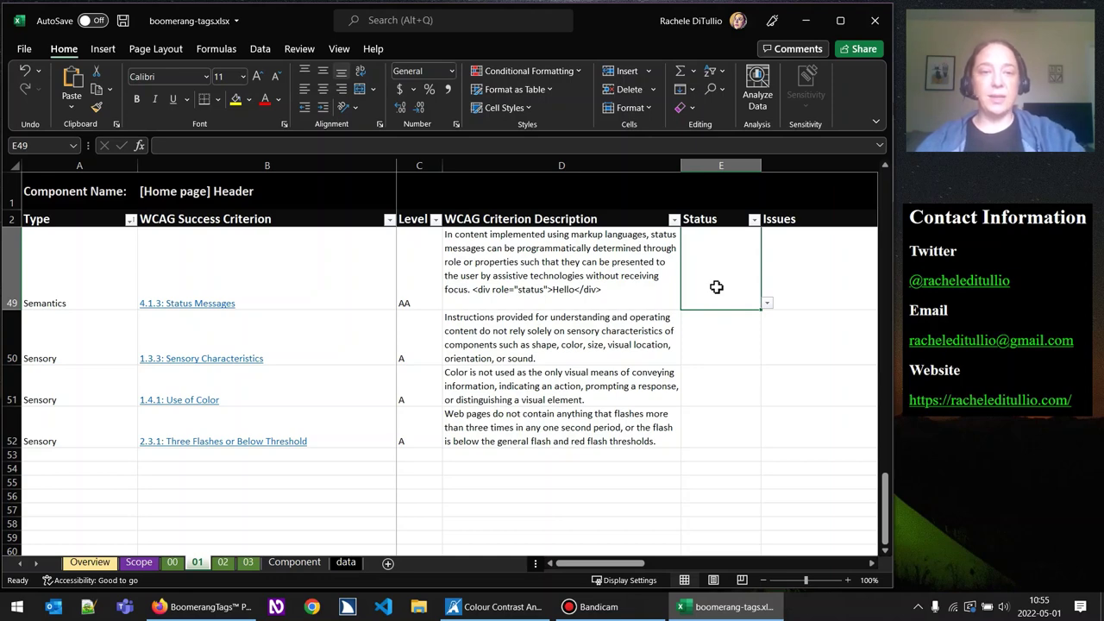
{"action": "left_click", "coordinate": [767, 304]}
{"action": "left_click", "coordinate": [725, 334]}
Go through the Sensory criteria 1.3.3 and 1.4.1 and set the status of 2.3.1: Three Flashes or Below Threshold to Pass.
{"action": "left_click", "coordinate": [727, 332]}
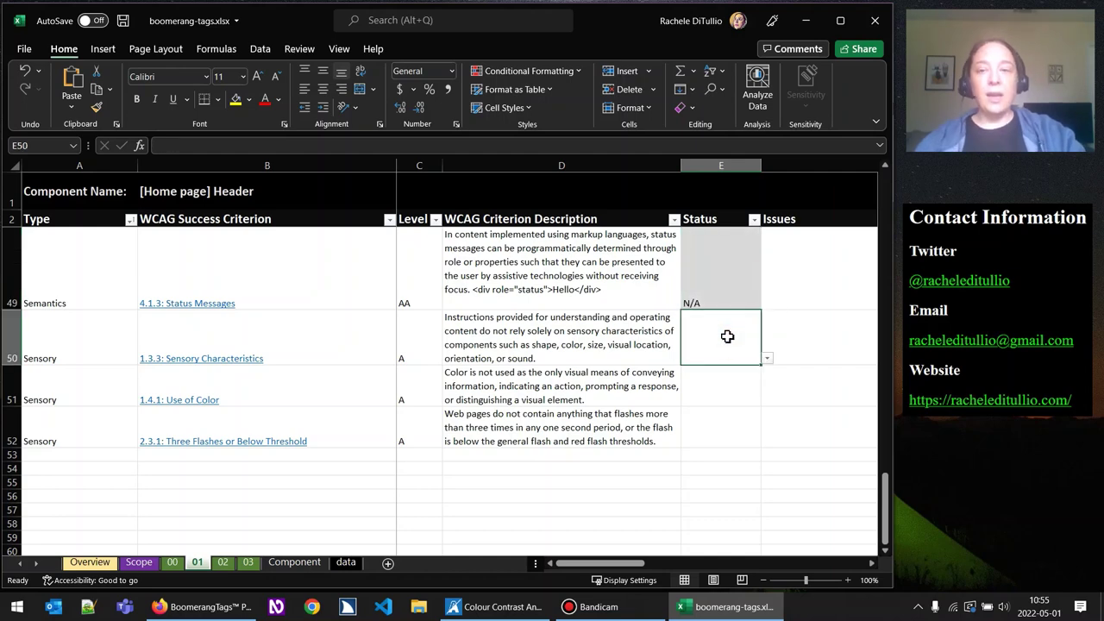
{"action": "left_click", "coordinate": [737, 380]}
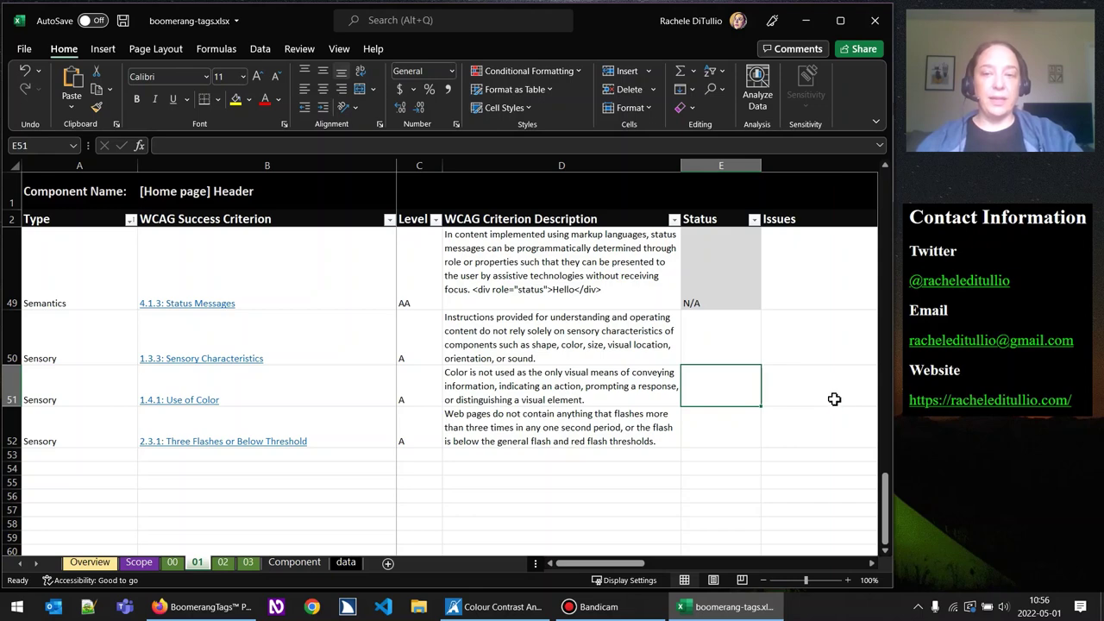
{"action": "key", "text": "Return"}
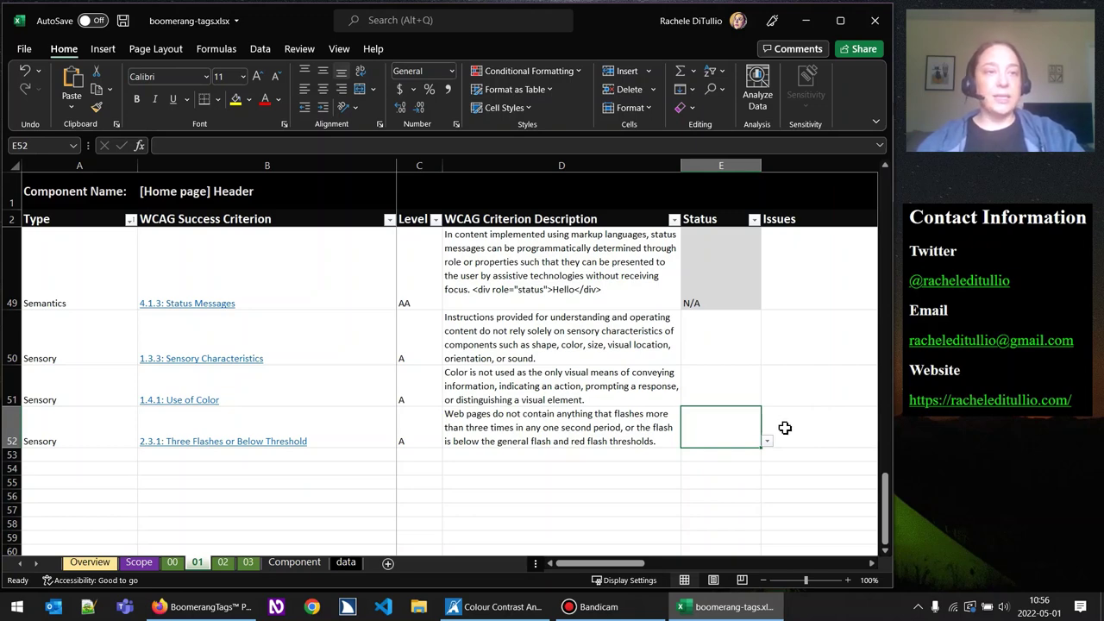
{"action": "left_click", "coordinate": [767, 440]}
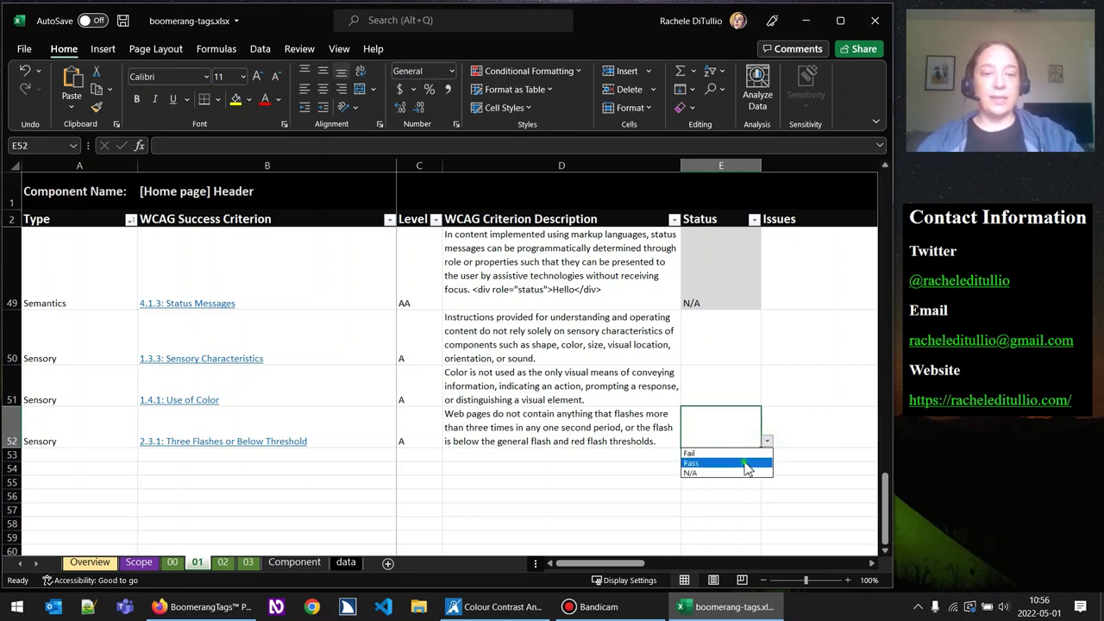
{"action": "left_click", "coordinate": [744, 463]}
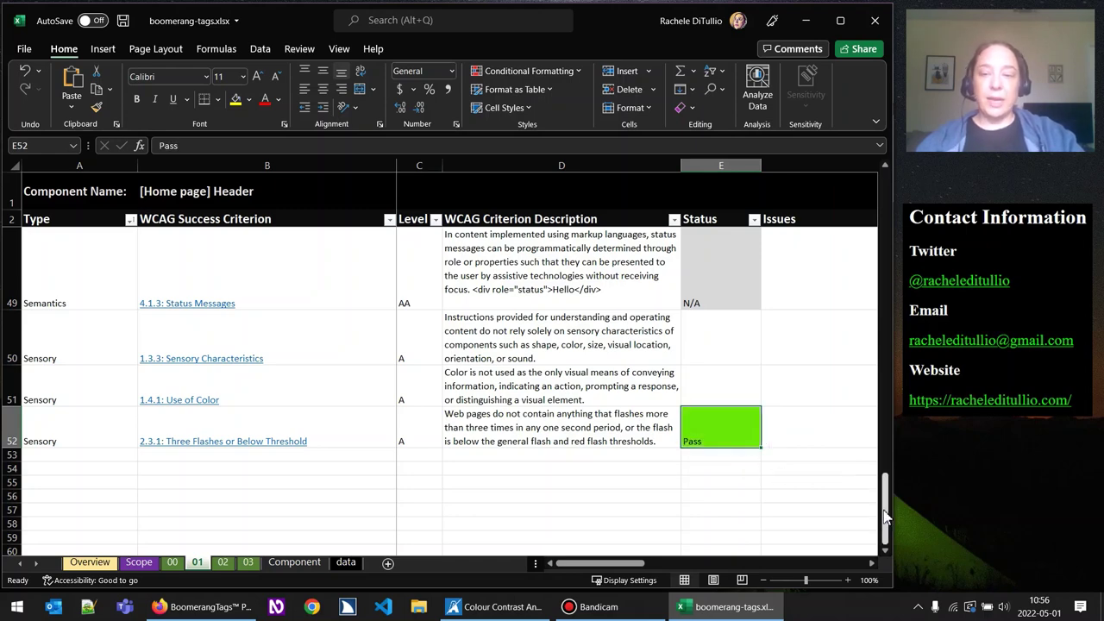
Filter the header sheet's Status column to show only blank entries.
{"action": "left_click_drag", "start_coordinate": [884, 516], "coordinate": [885, 177]}
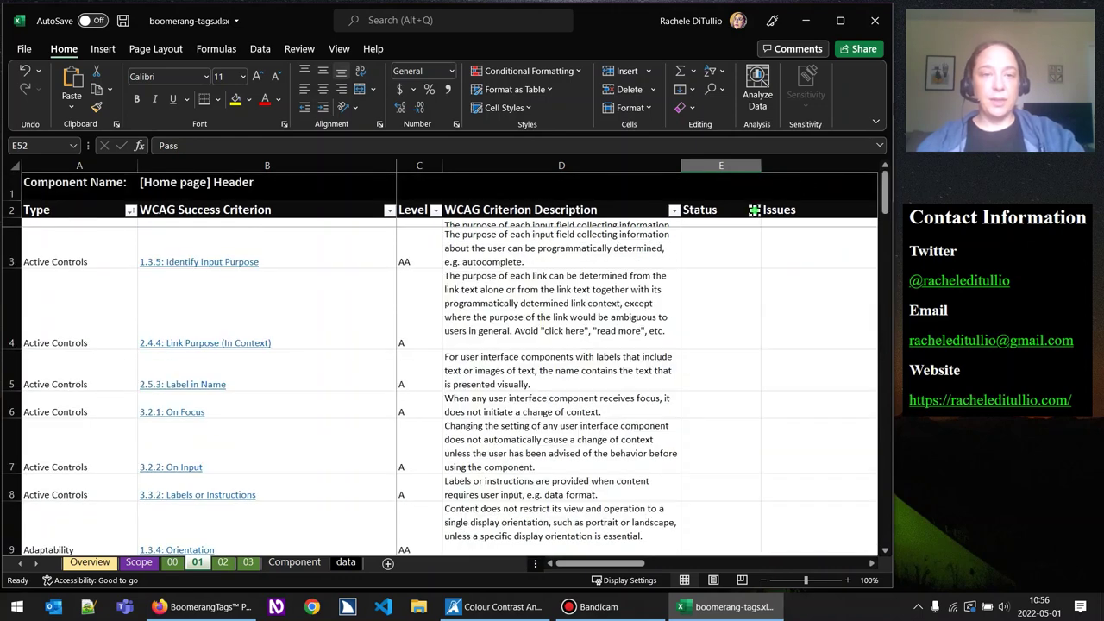
{"action": "left_click", "coordinate": [754, 209]}
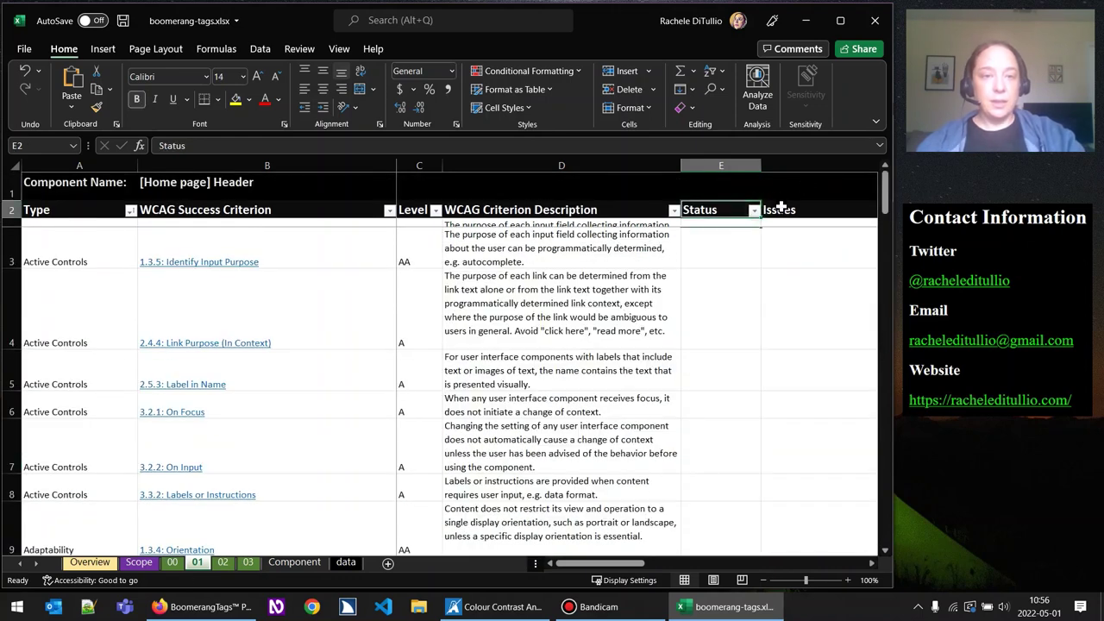
{"action": "left_click", "coordinate": [754, 210]}
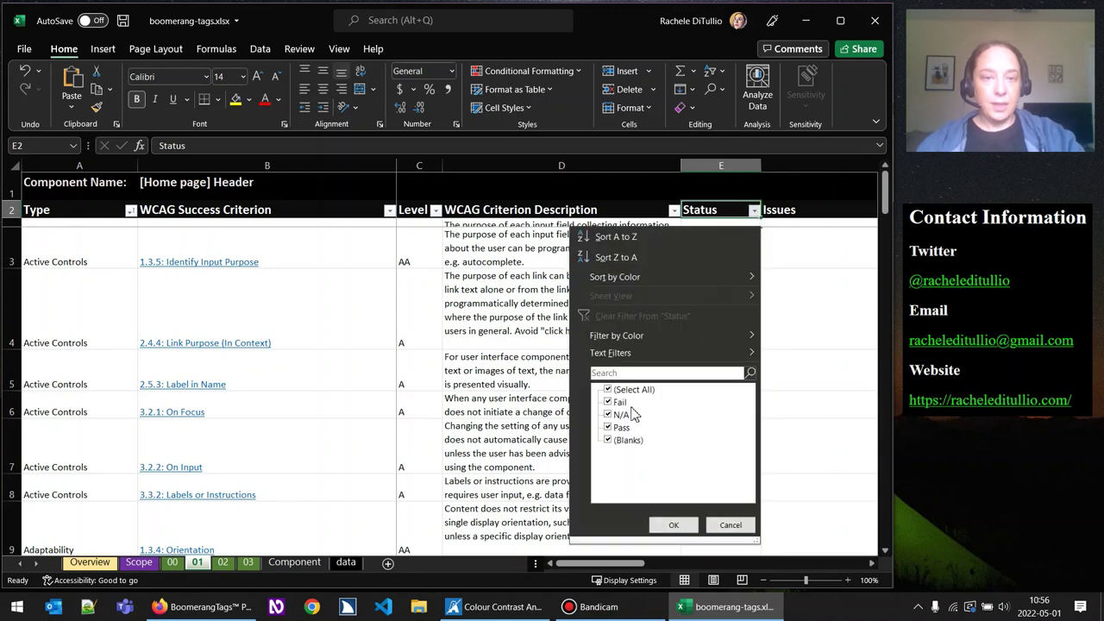
{"action": "left_click", "coordinate": [637, 390]}
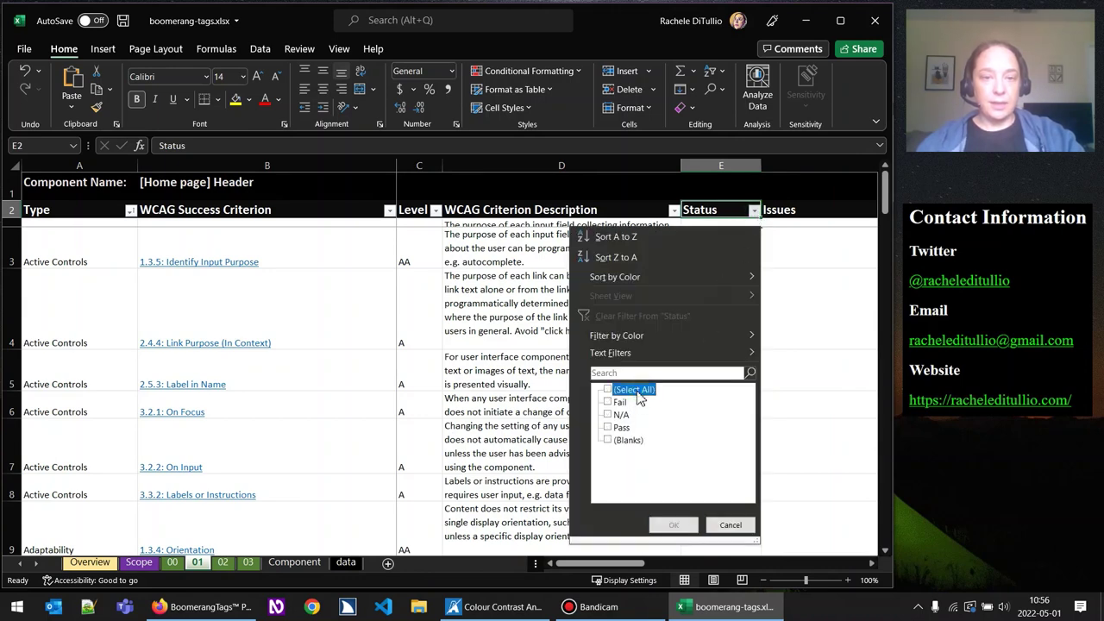
{"action": "left_click", "coordinate": [623, 441]}
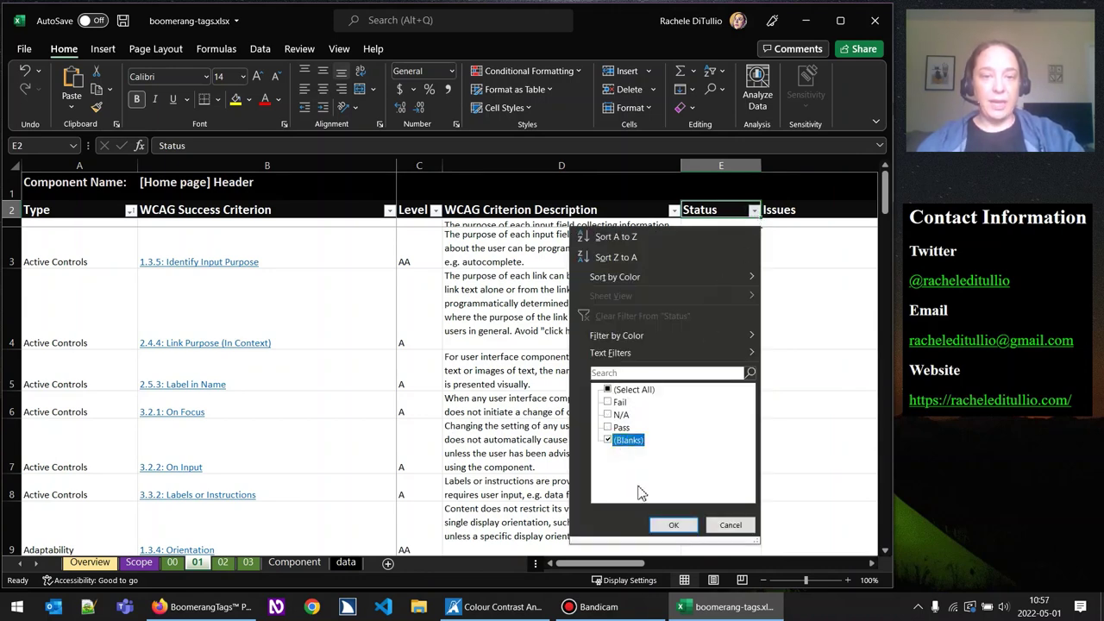
{"action": "left_click", "coordinate": [677, 527]}
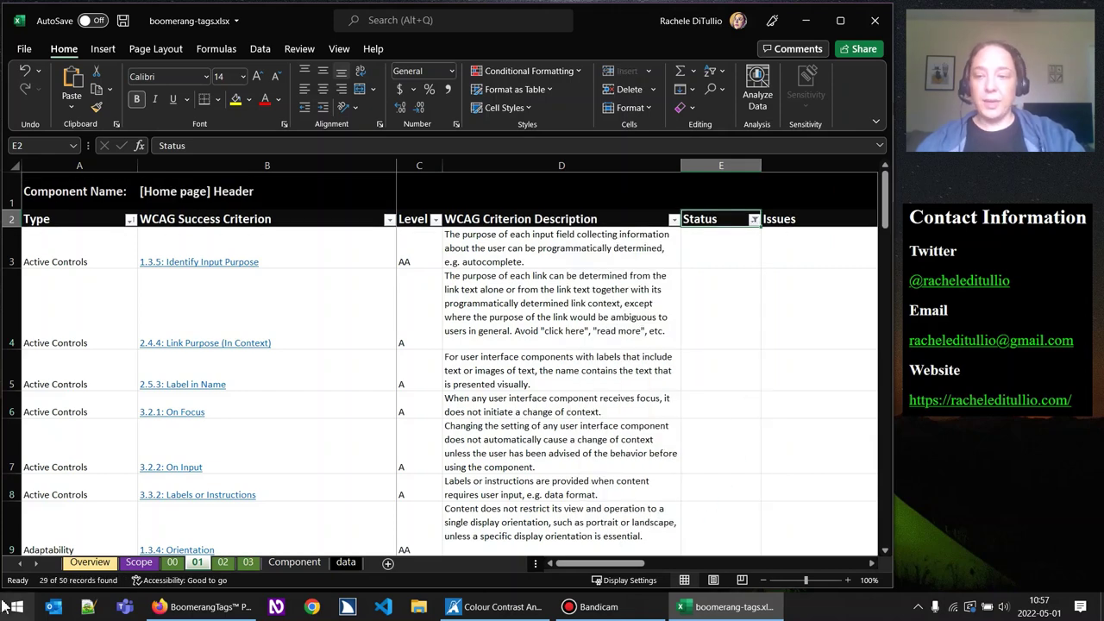